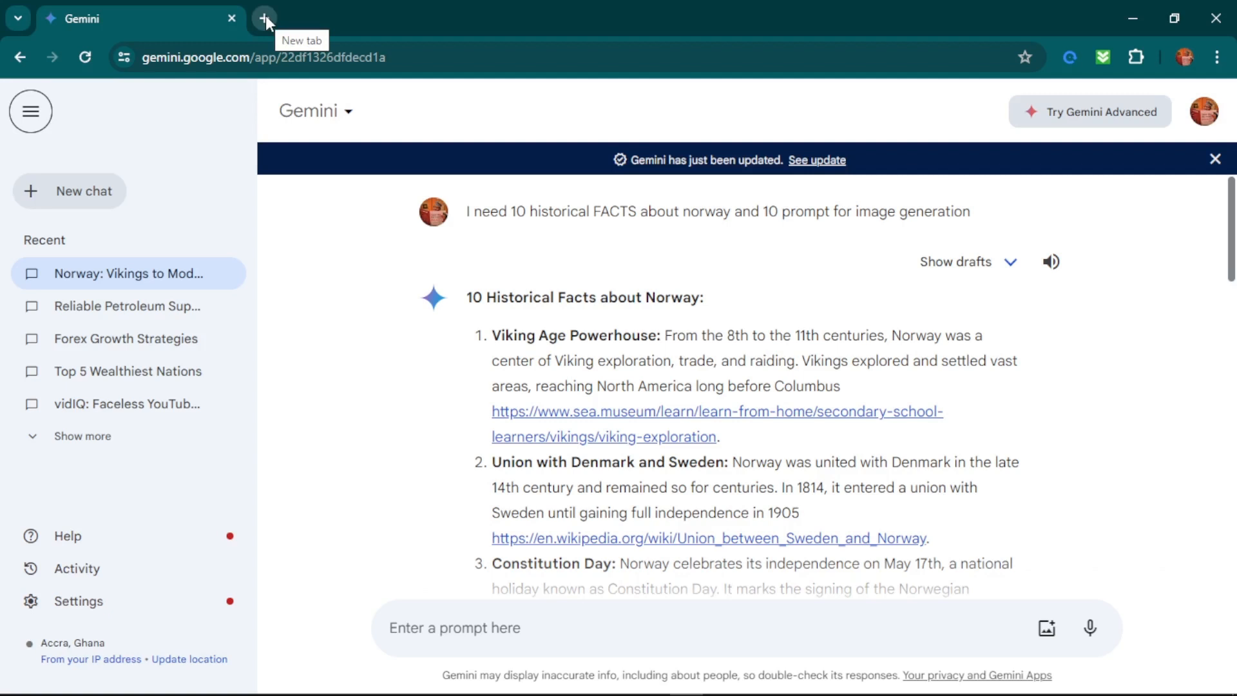
Start a new chat and draft the prompt "I need a YouTube short video script on 10 historical fact about England".
left_click(57, 191)
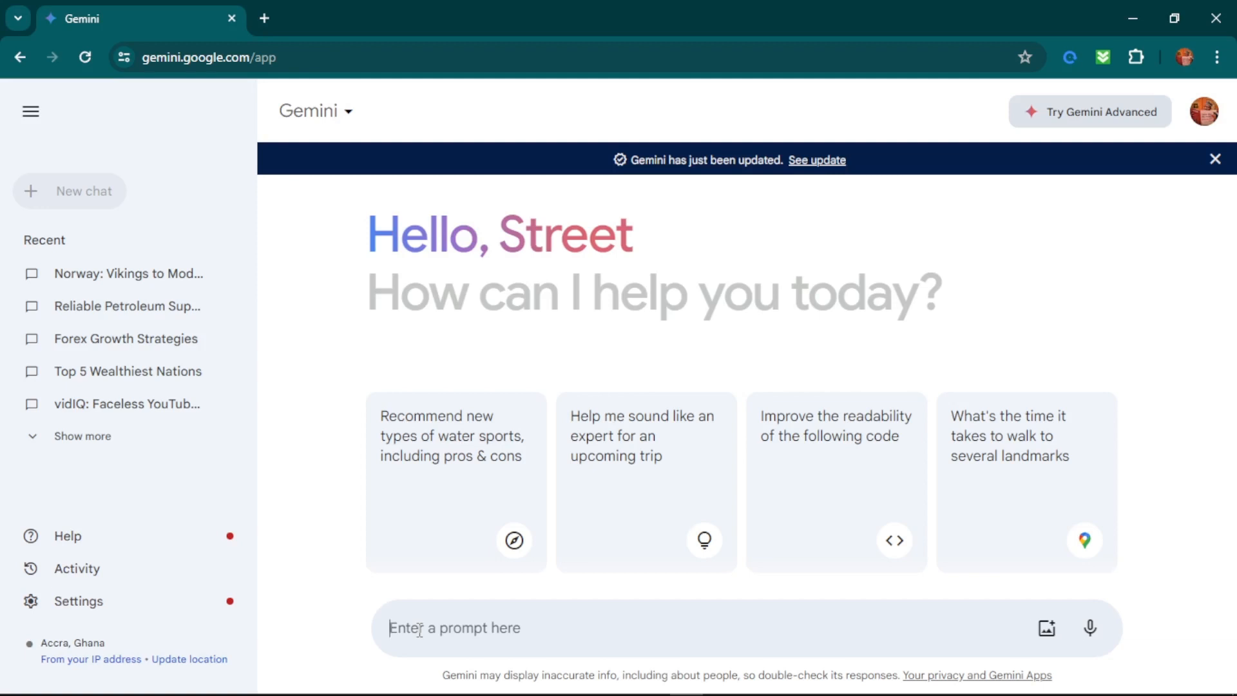
type("10")
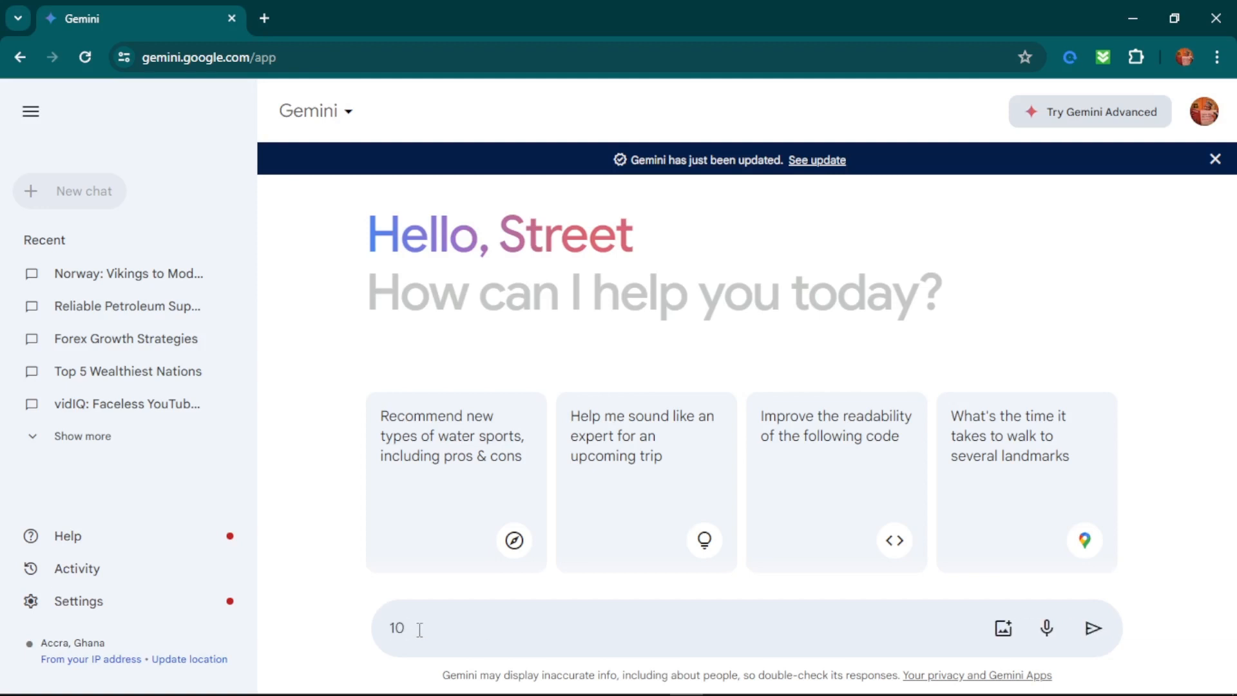
type(" historical fact about England")
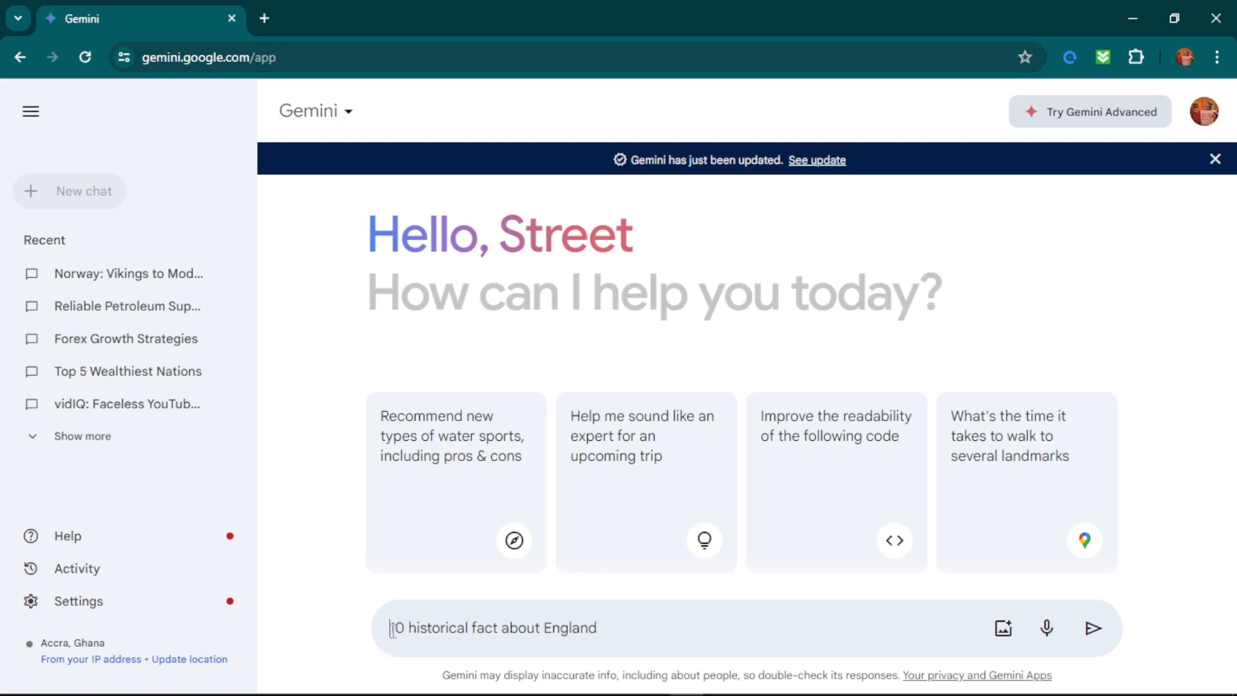
left_click(393, 630)
type("I need a ")
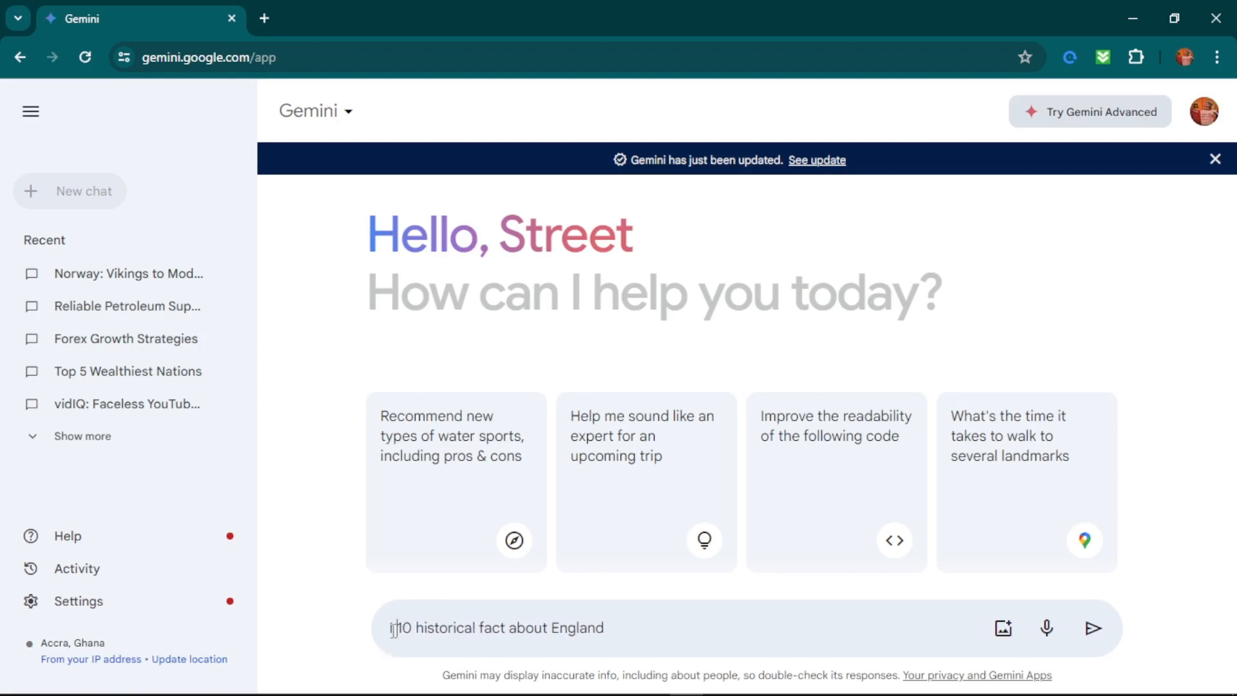
type("YouTube sh")
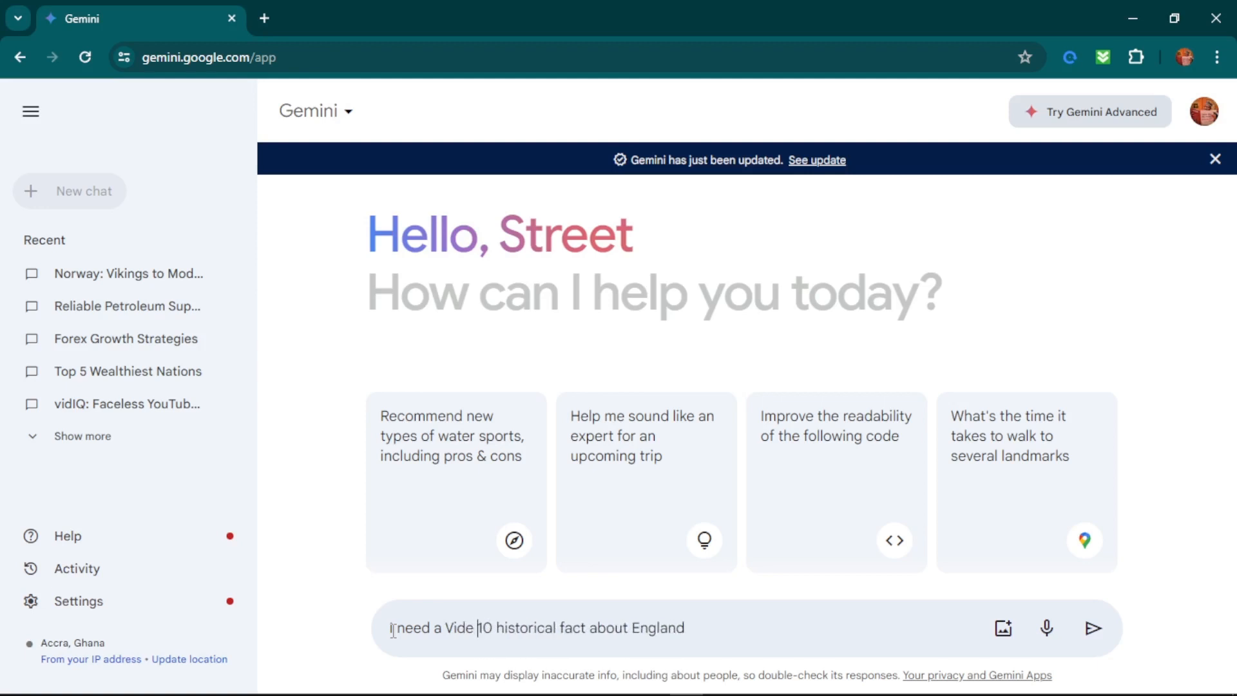
type("ort video script on")
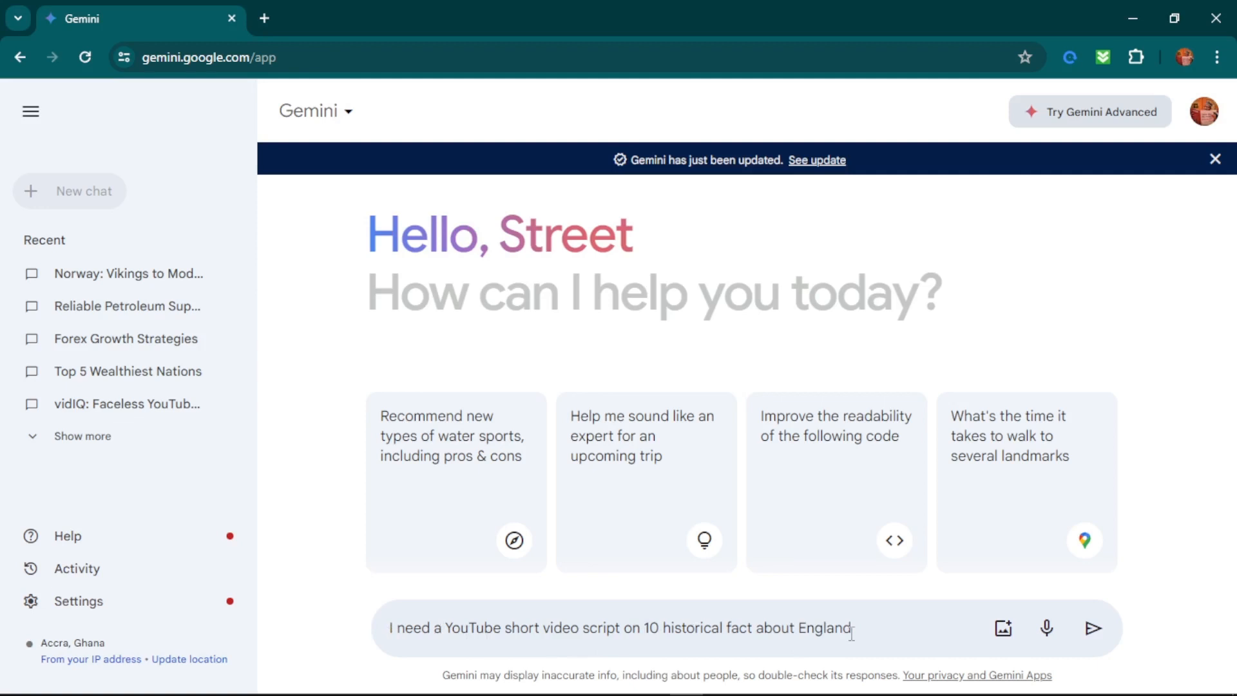
Extend the prompt with "and 10 prompts for image generation" and submit it.
type("and 10 prompts ")
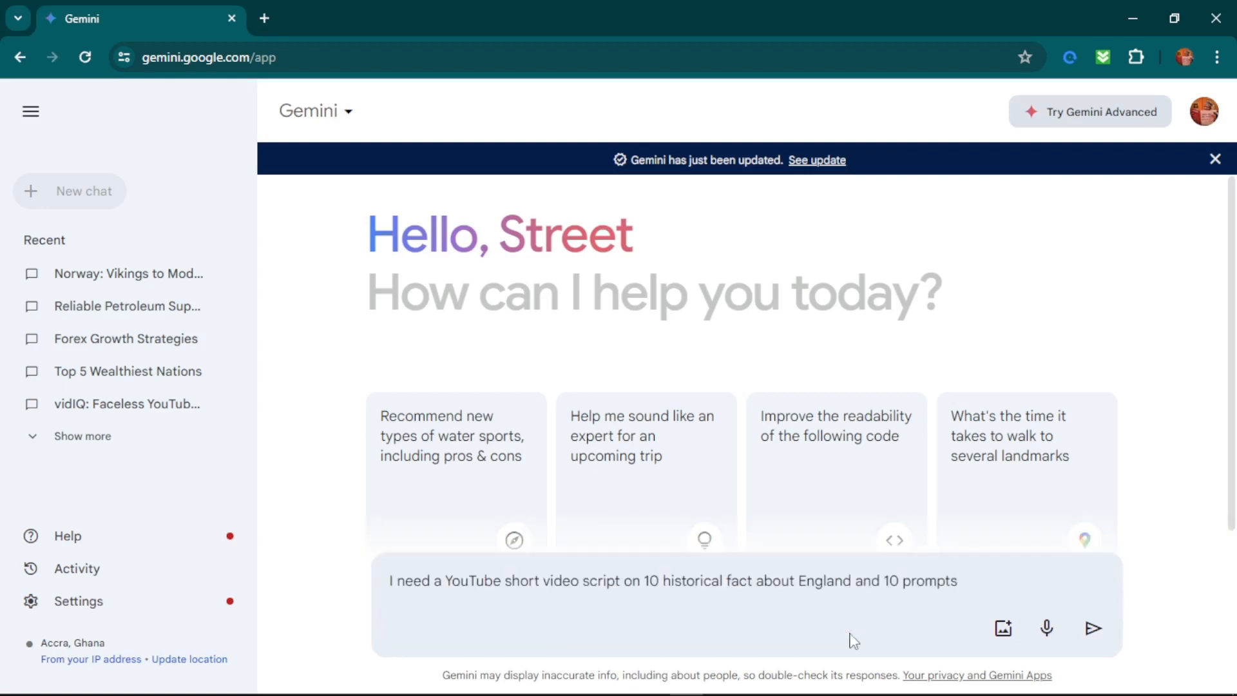
type("for image generst")
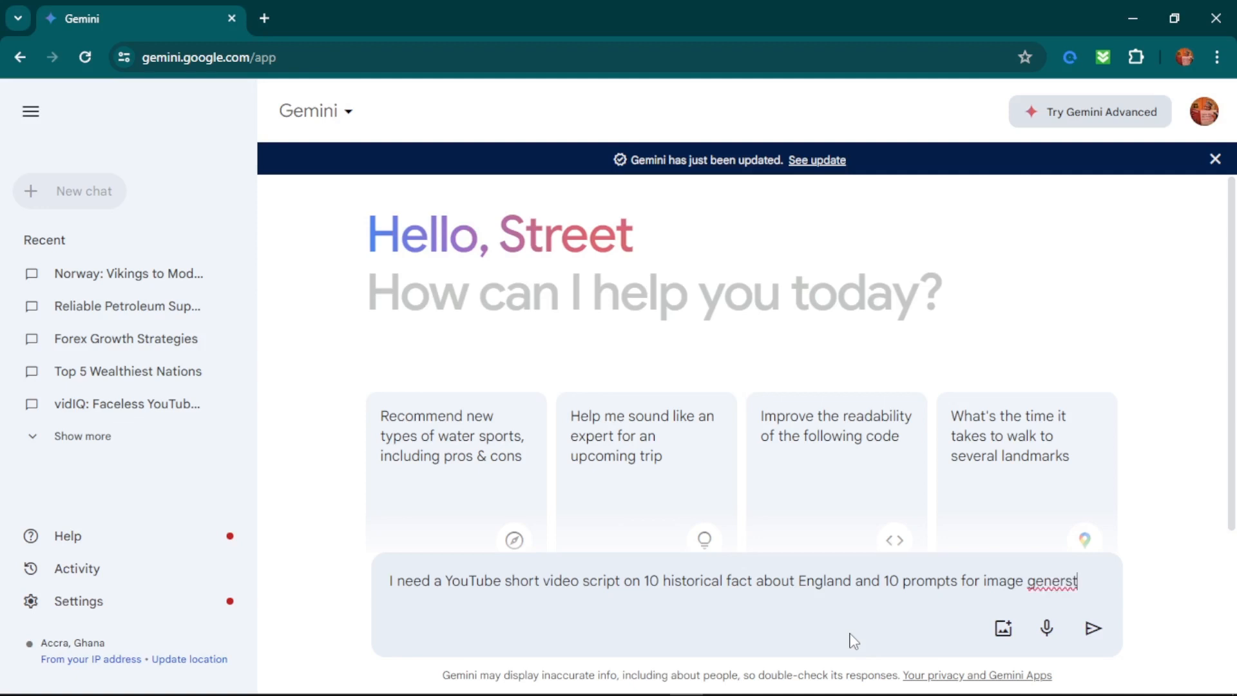
key("BackSpace")
key("BackSpace")
type("ation")
key("Return")
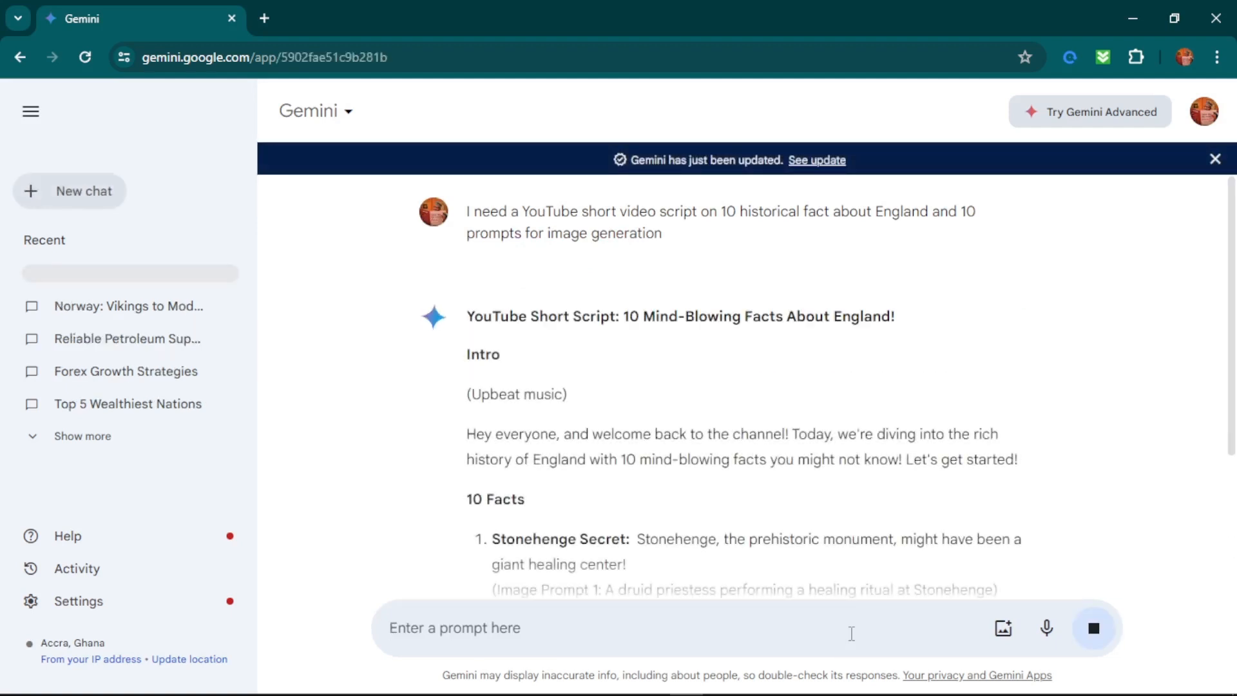
Review the generated England script from the ten facts and their image prompts through the outro and description.
type("**")
scroll(929, 409, "down", 15)
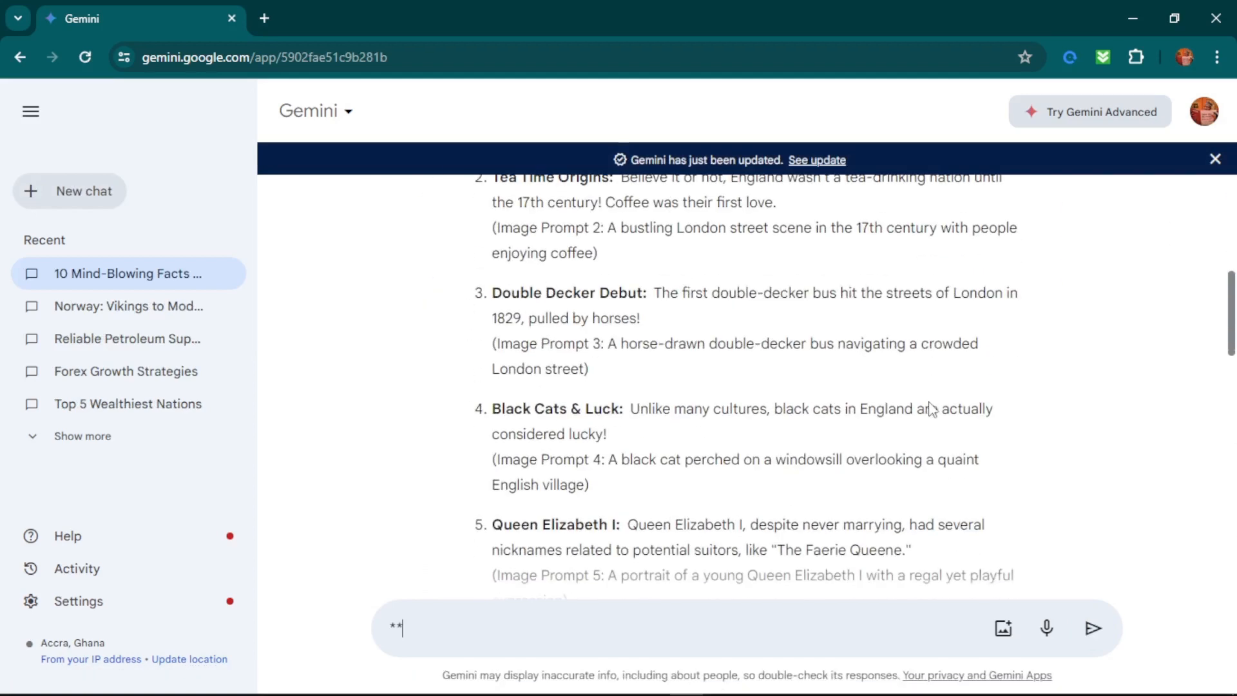
scroll(929, 406, "up", 14)
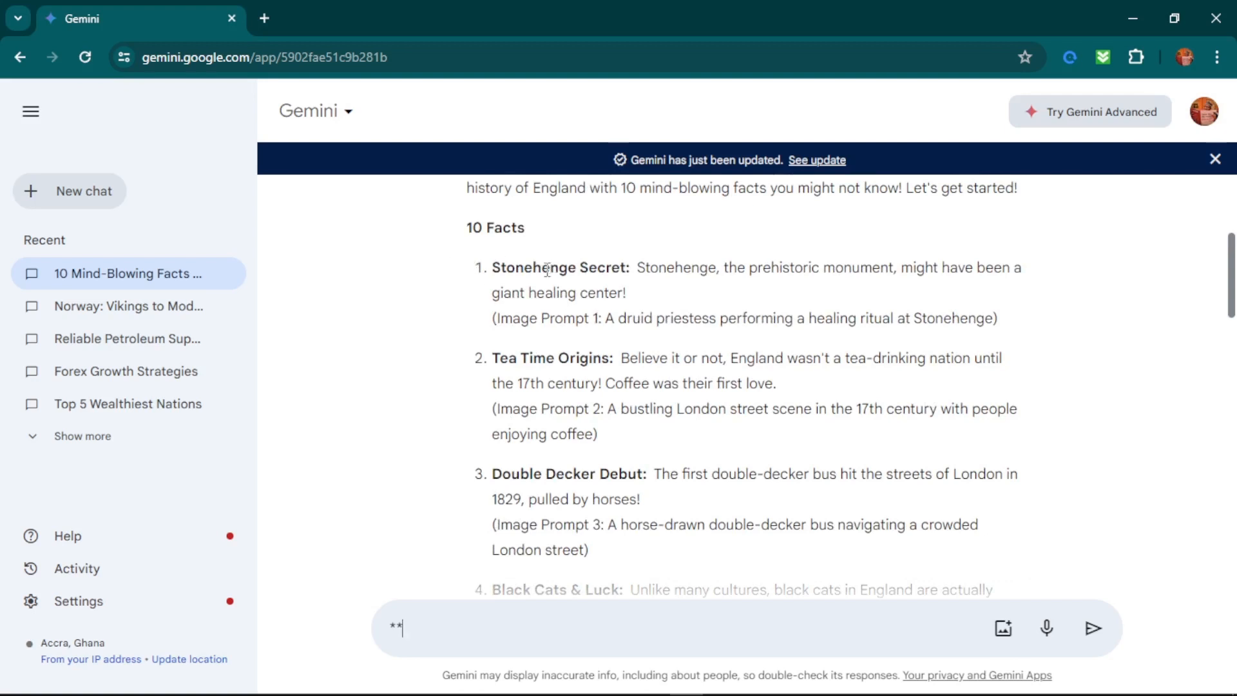
scroll(687, 271, "down", 8)
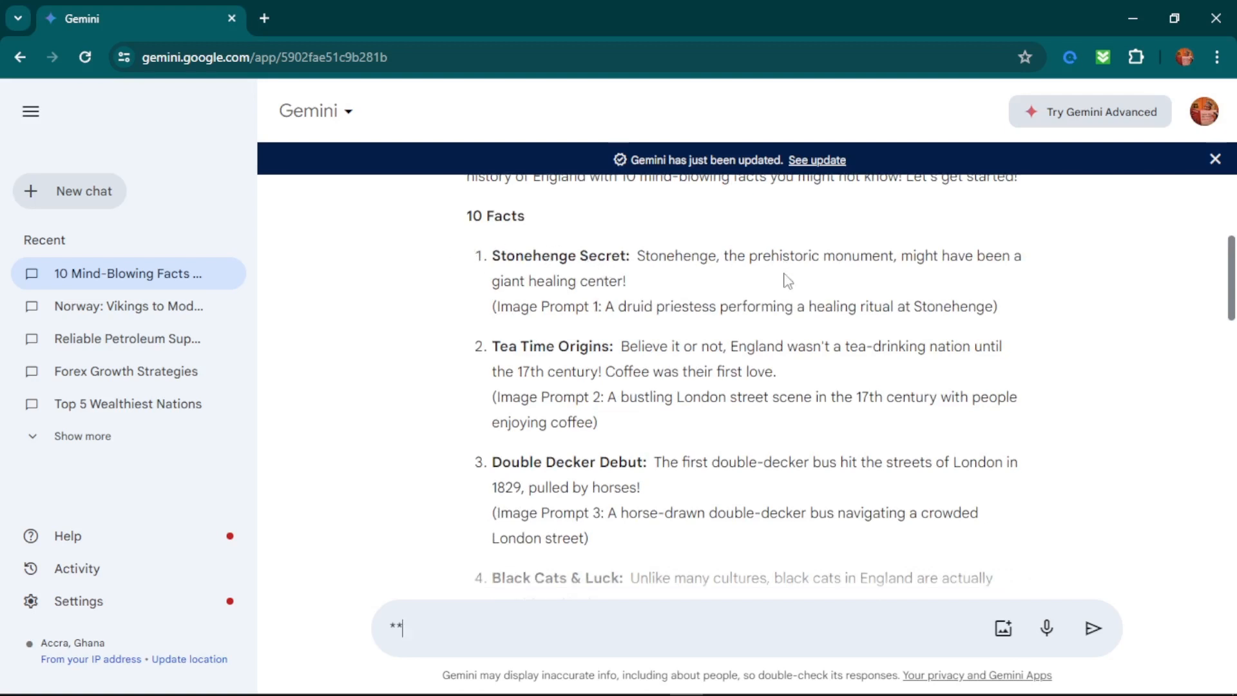
scroll(674, 306, "down", 10)
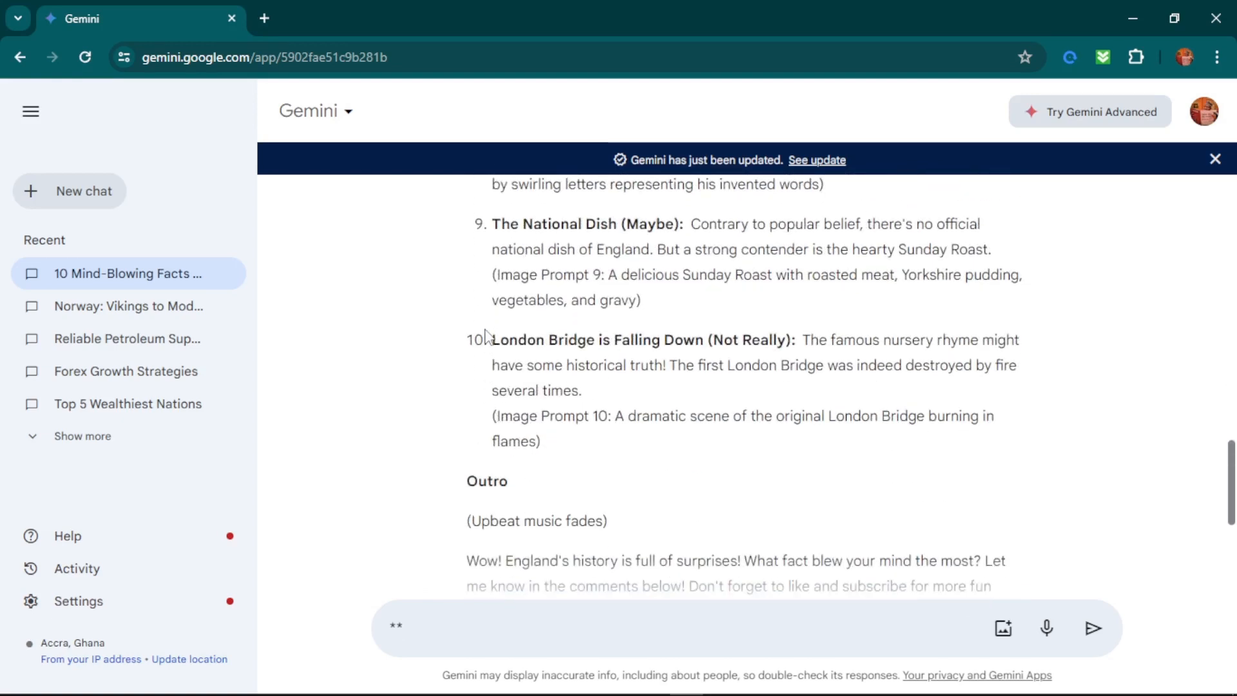
scroll(504, 427, "down", 3)
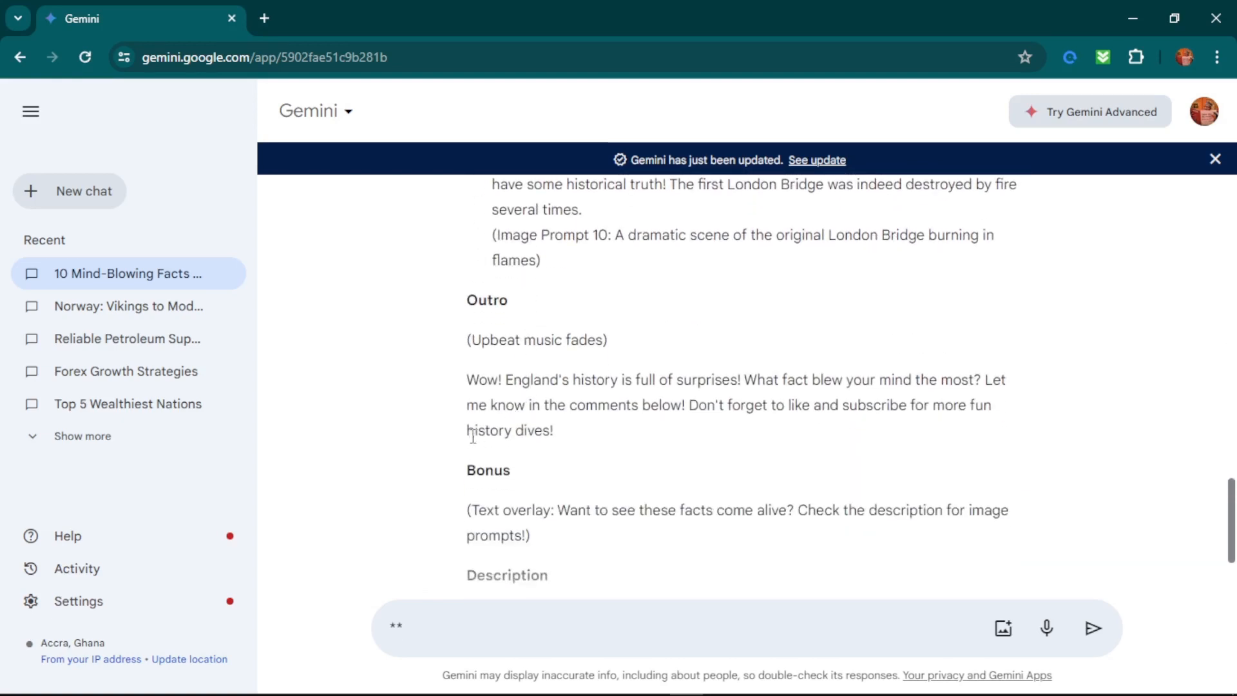
scroll(474, 435, "down", 3)
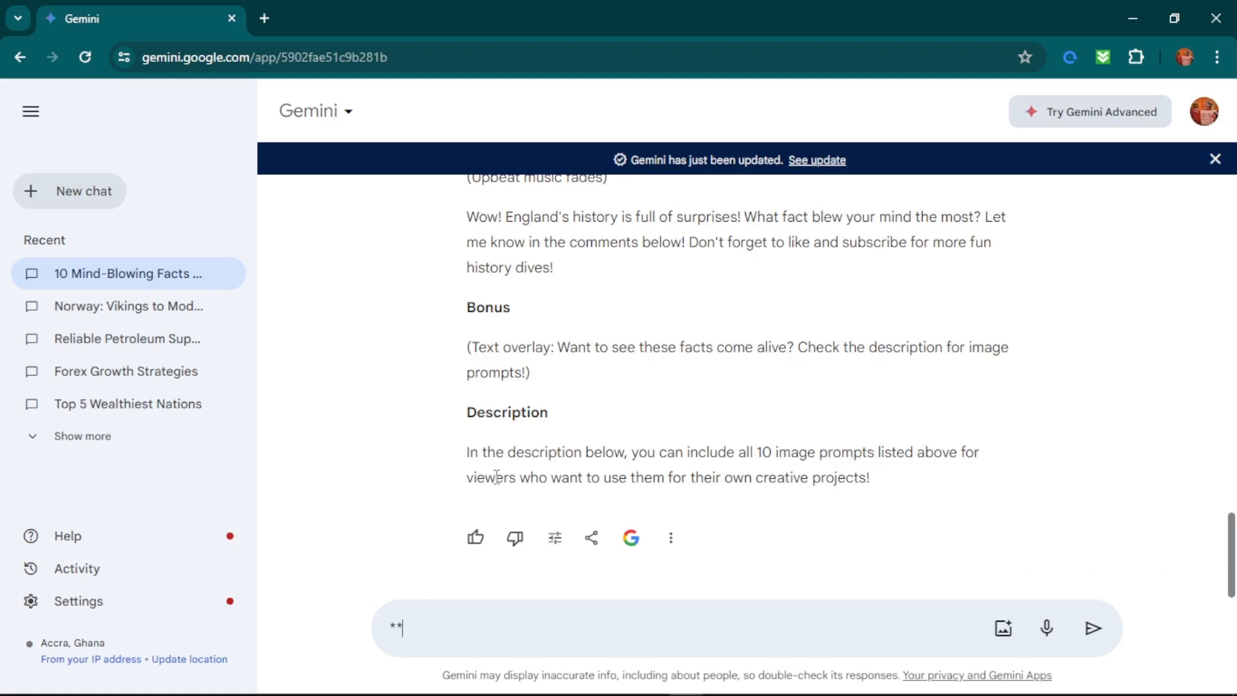
scroll(611, 474, "up", 3)
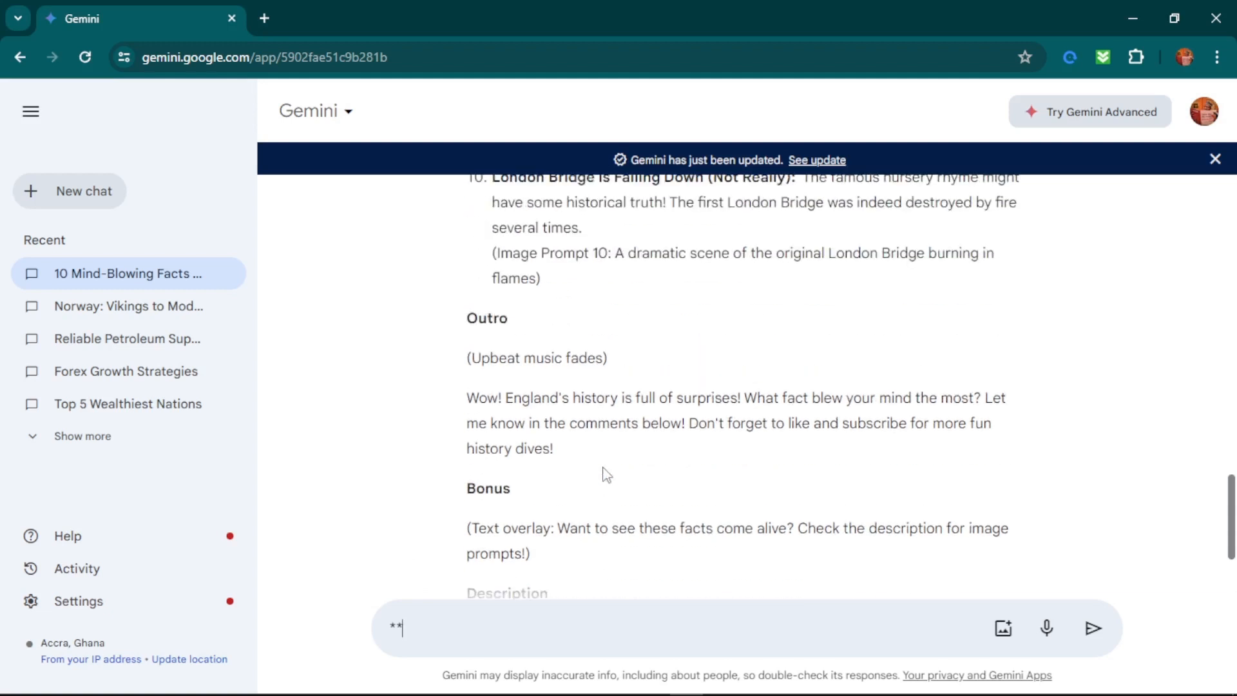
scroll(606, 475, "up", 4)
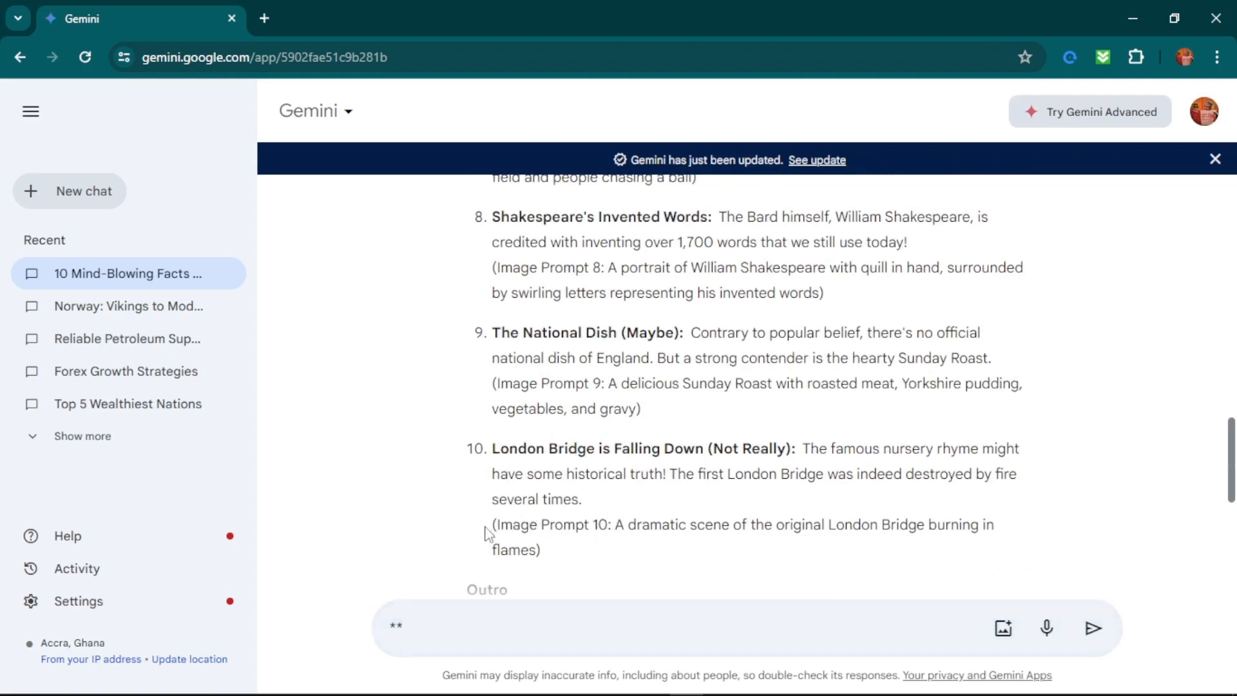
left_click_drag(489, 527, 632, 560)
left_click(622, 525)
Open the Fliki files page at app.fliki.ai/files in a new browser tab.
key("ctrl+t")
type("flic-+-")
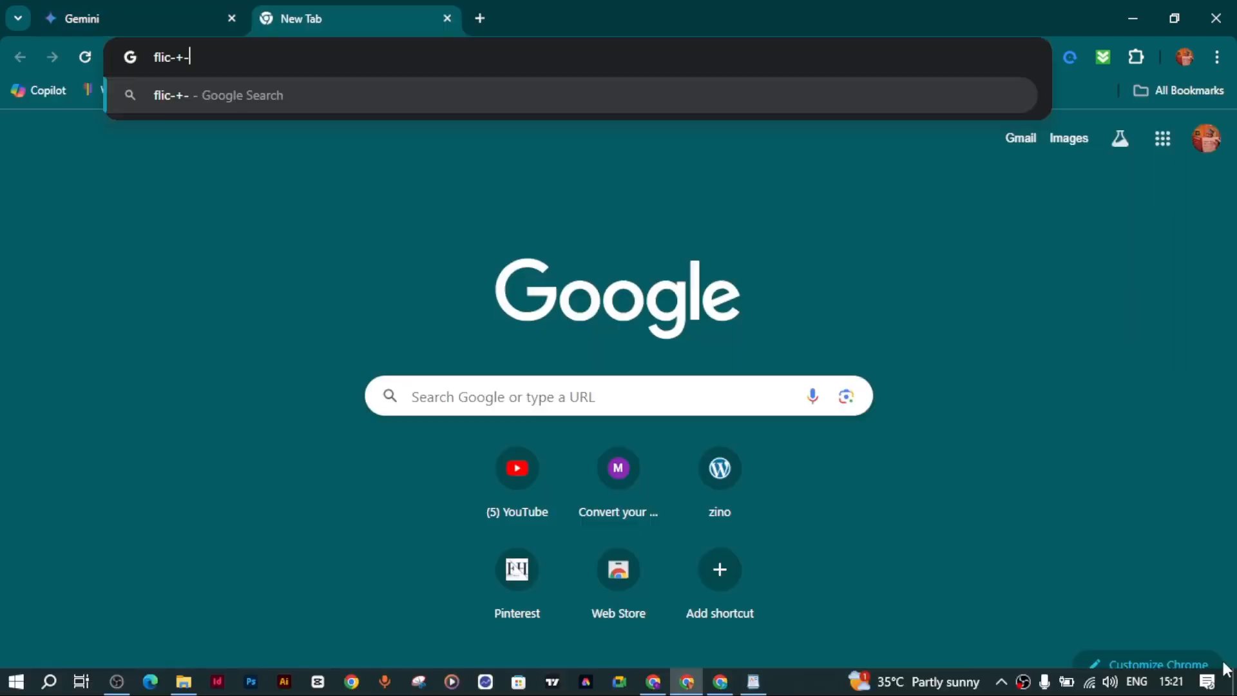
key("BackSpace")
key("BackSpace")
key("BackSpace")
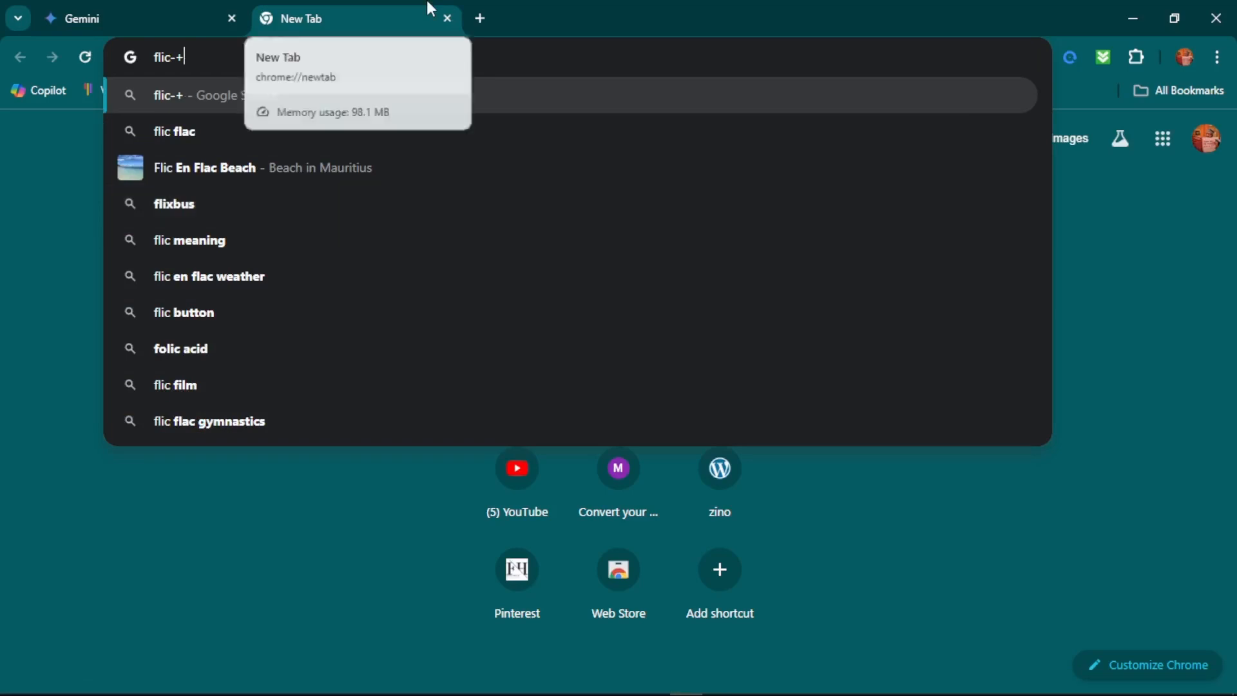
key("BackSpace")
key("BackSpace")
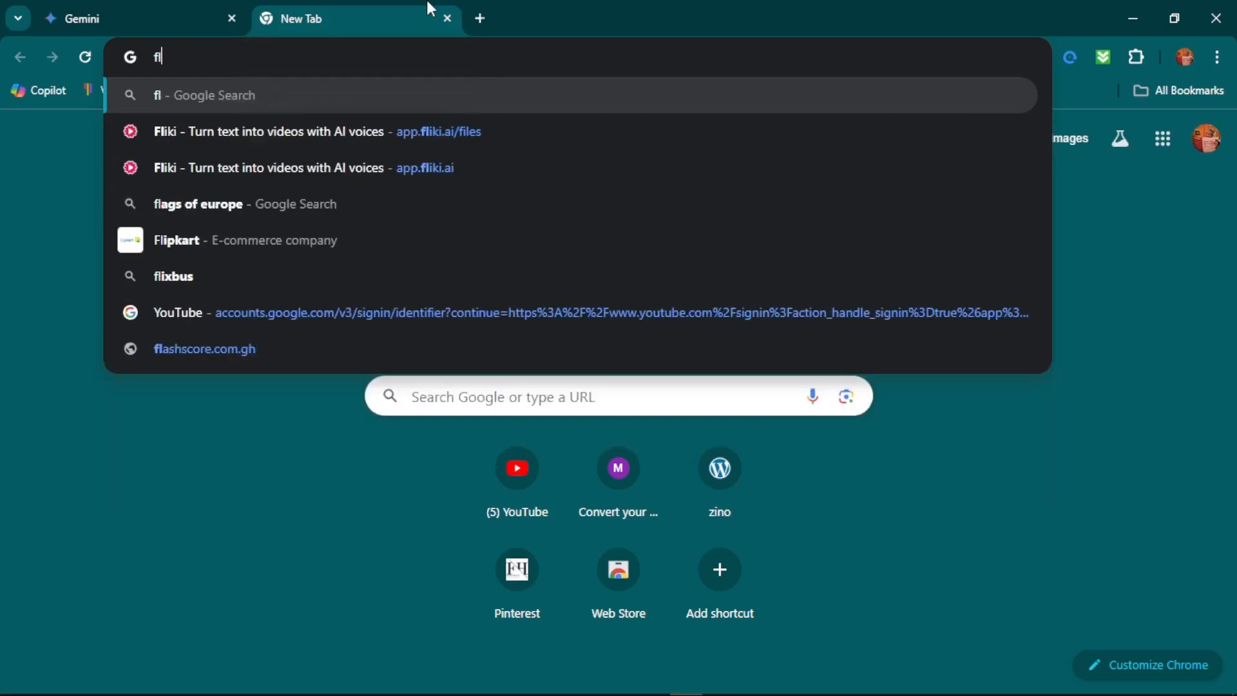
key("BackSpace")
left_click(426, 130)
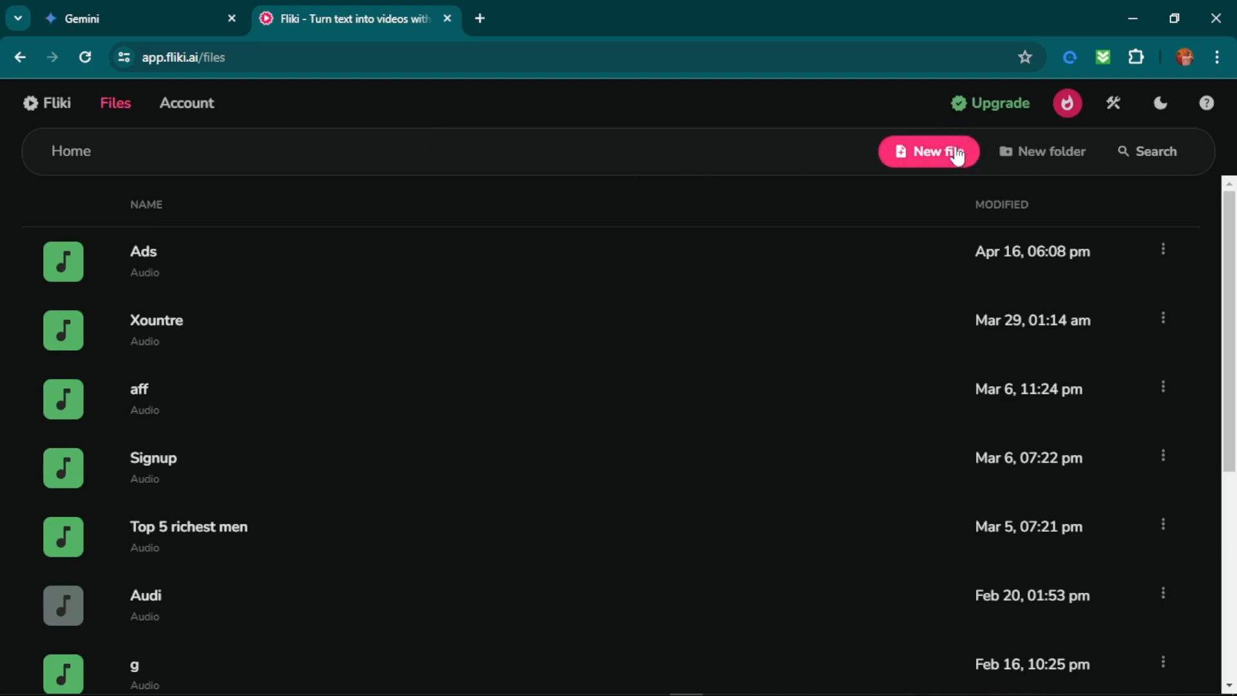
Look over Fliki's credit usage and subscription plans, and return to the files list.
left_click(980, 110)
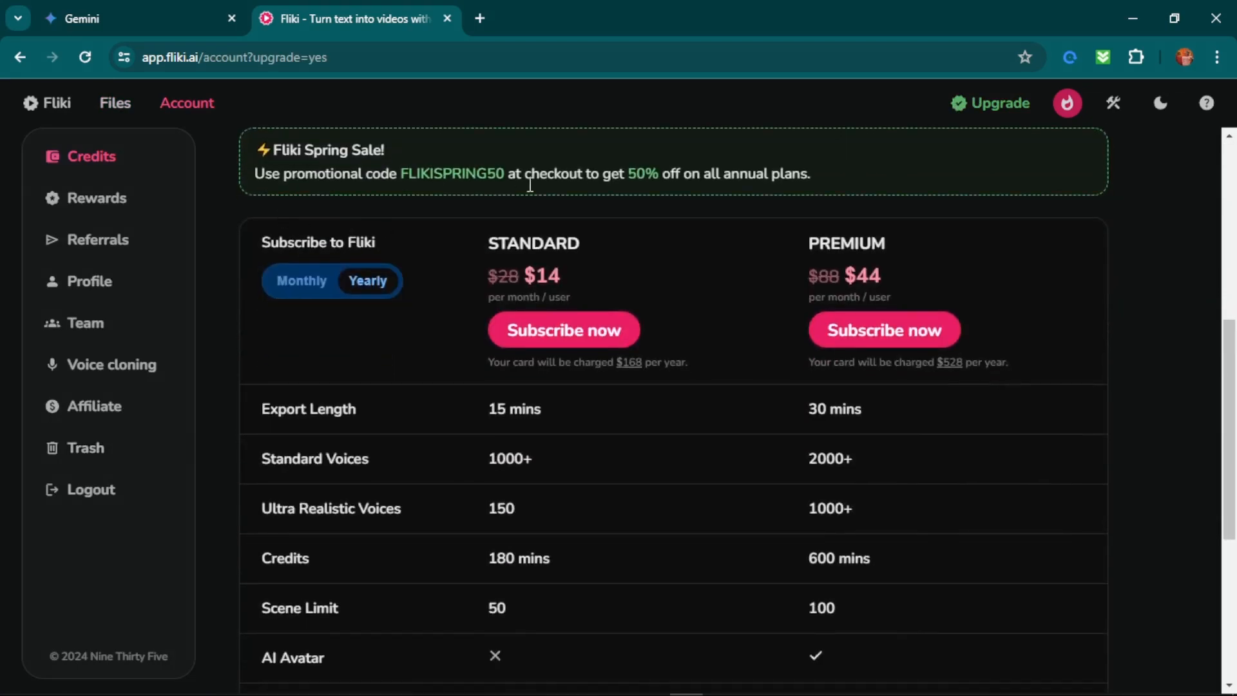
scroll(1144, 166, "up", 6)
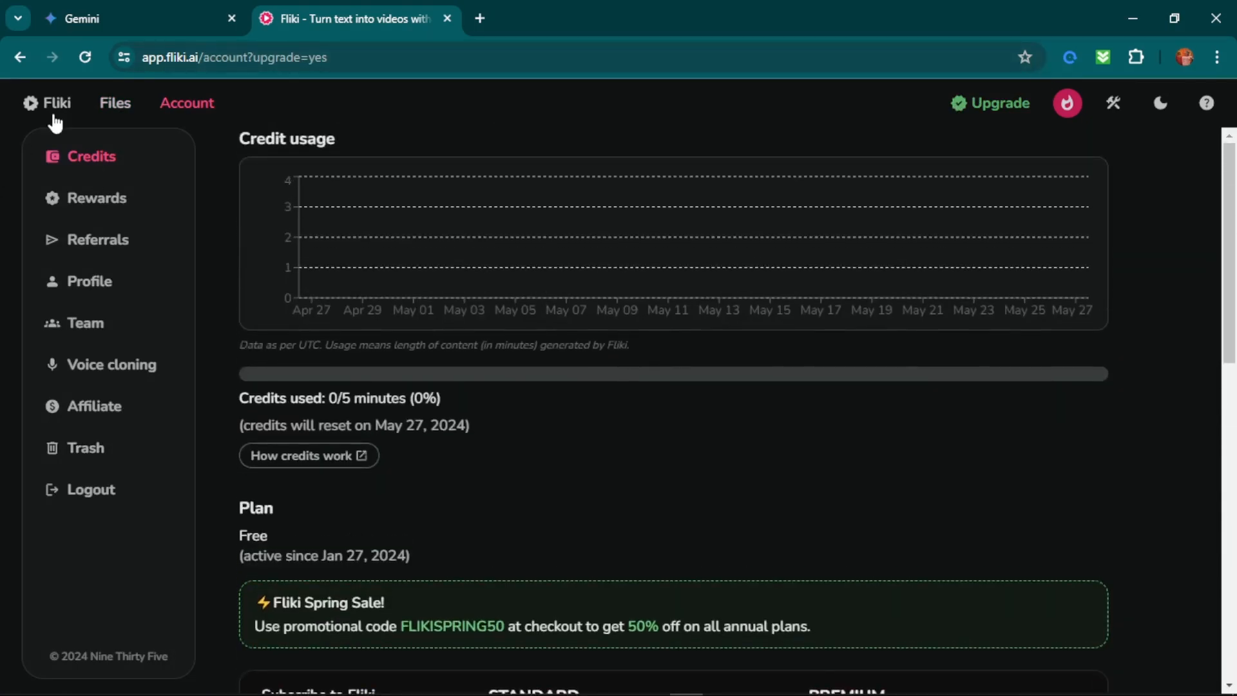
left_click(54, 105)
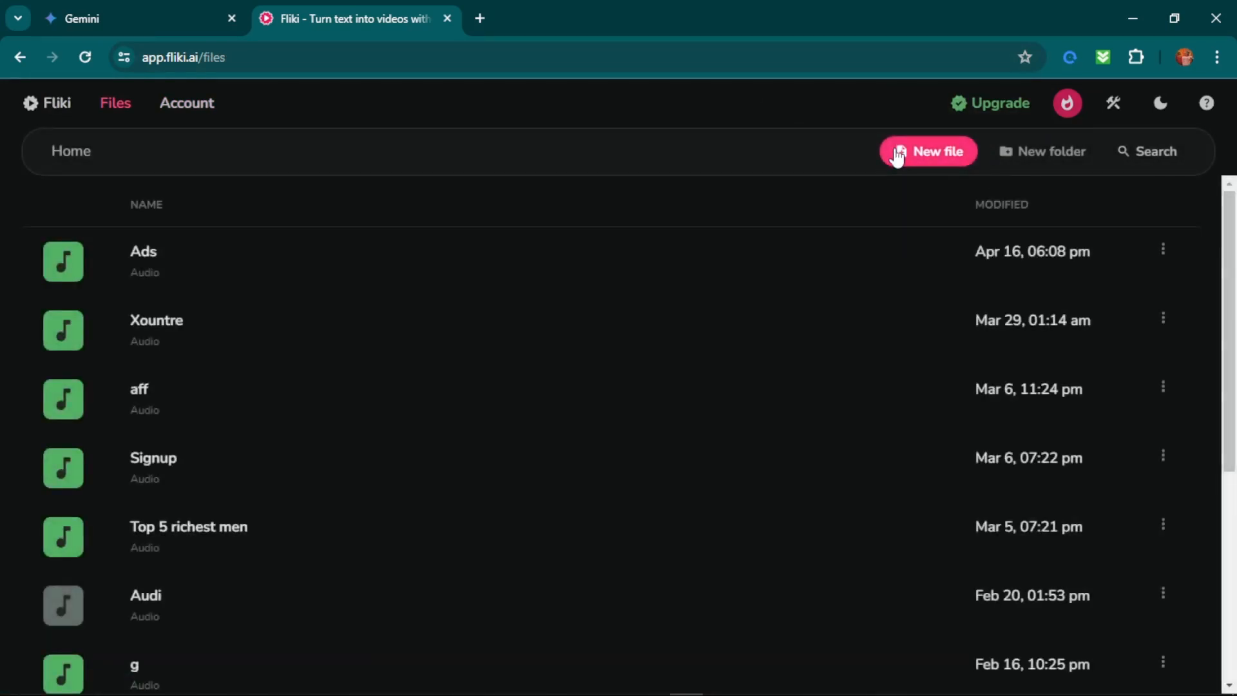
Create an empty audio file named "England Facts 1" in English with the United States dialect.
left_click(897, 153)
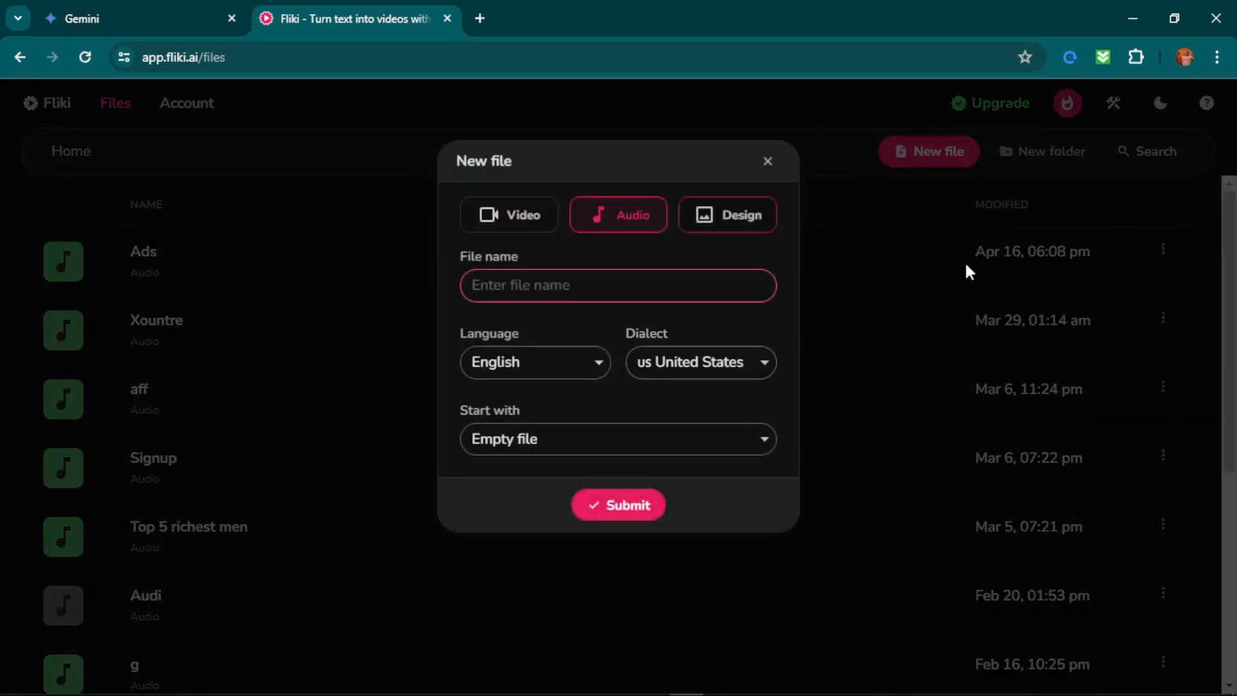
left_click(582, 286)
type("England")
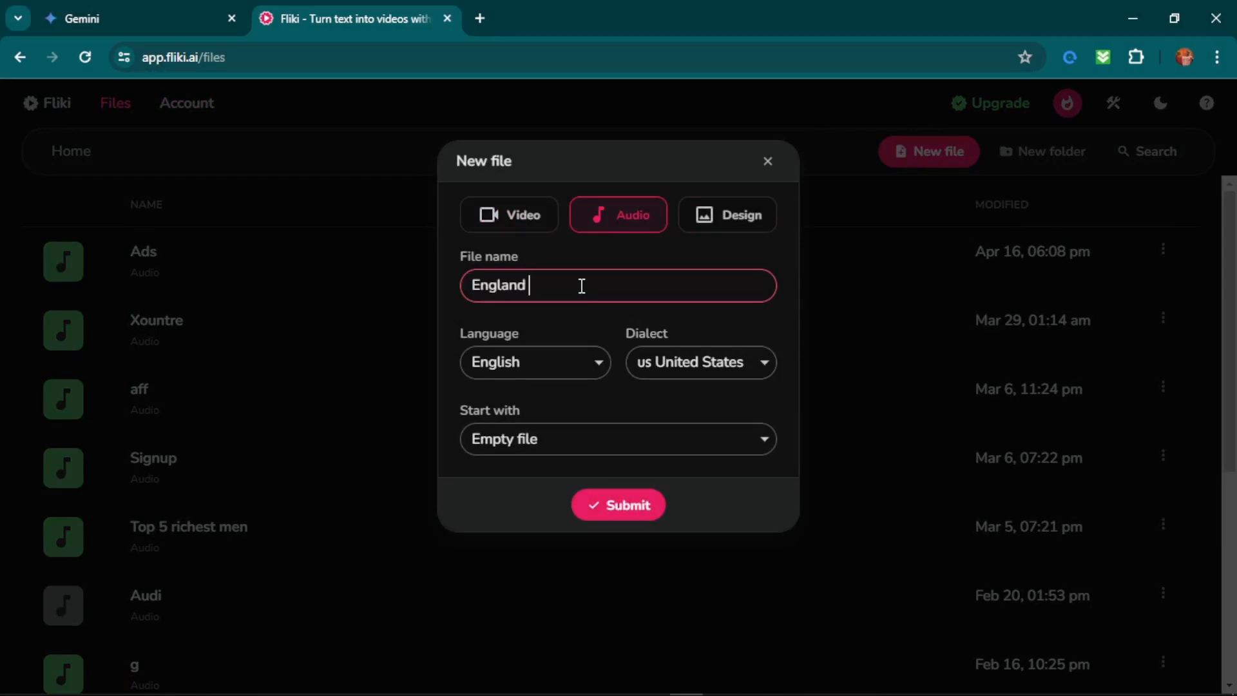
type(" Facts 1")
left_click(597, 509)
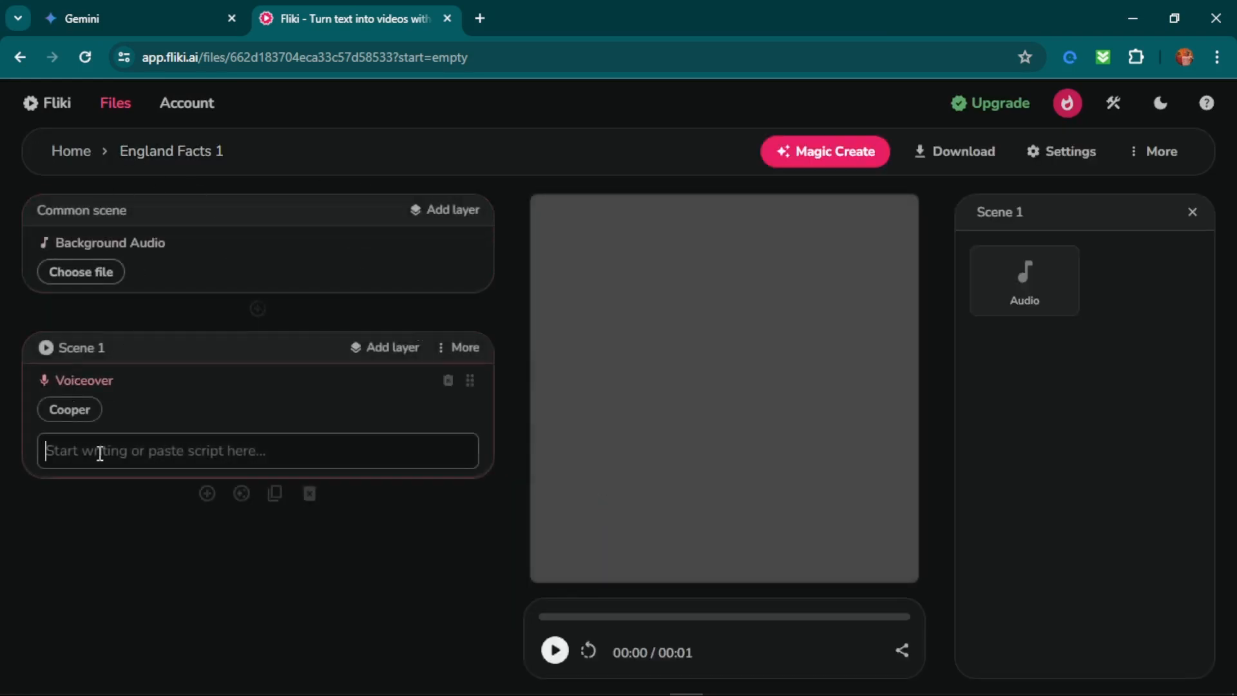
Copy the Stonehenge Secret fact from the Gemini script into Scene 1's voiceover in Fliki and number it "1.".
left_click(118, 8)
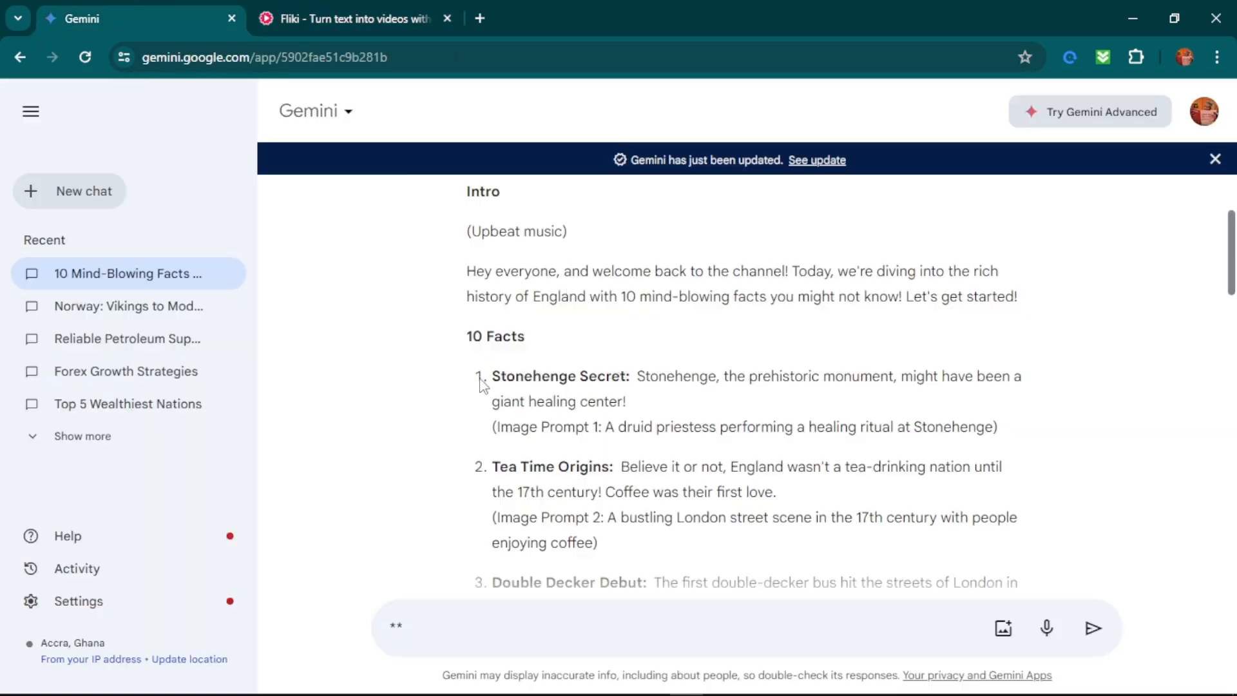
mouse_move(478, 380)
left_mouse_down()
mouse_move(660, 380)
mouse_move(669, 402)
left_mouse_up()
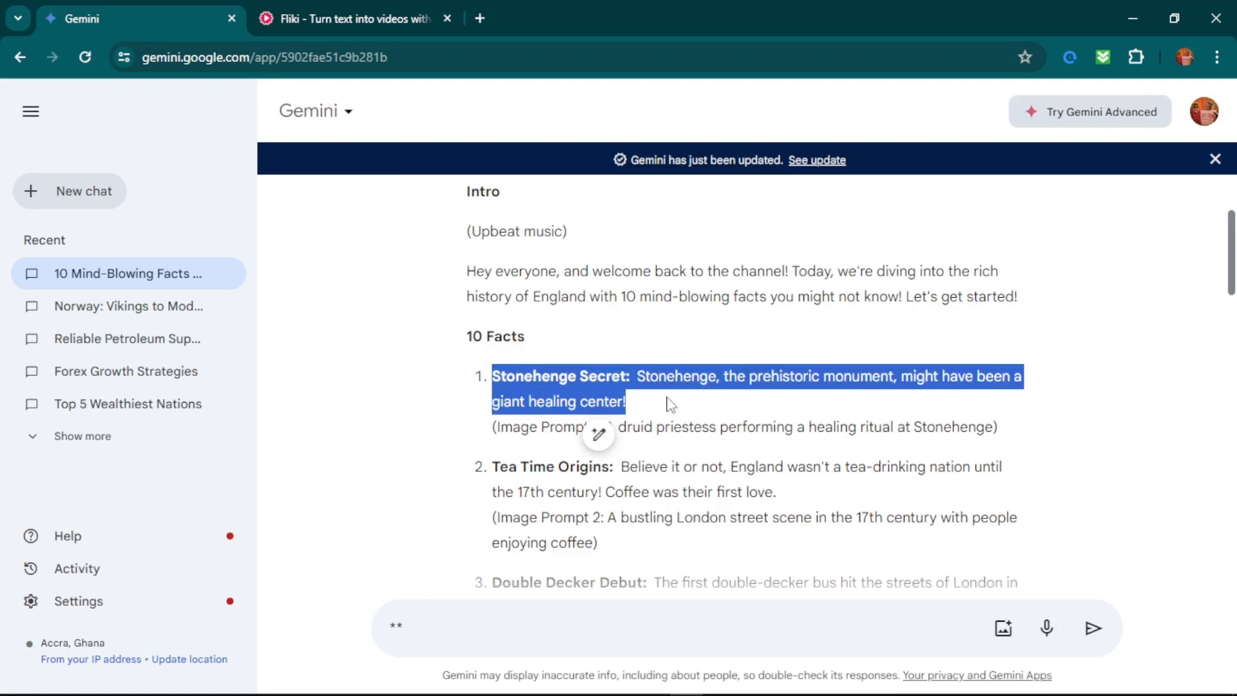
right_click(567, 388)
left_click(593, 406)
mouse_move(1007, 436)
left_mouse_down()
mouse_move(580, 492)
mouse_move(483, 456)
mouse_move(490, 425)
left_mouse_up()
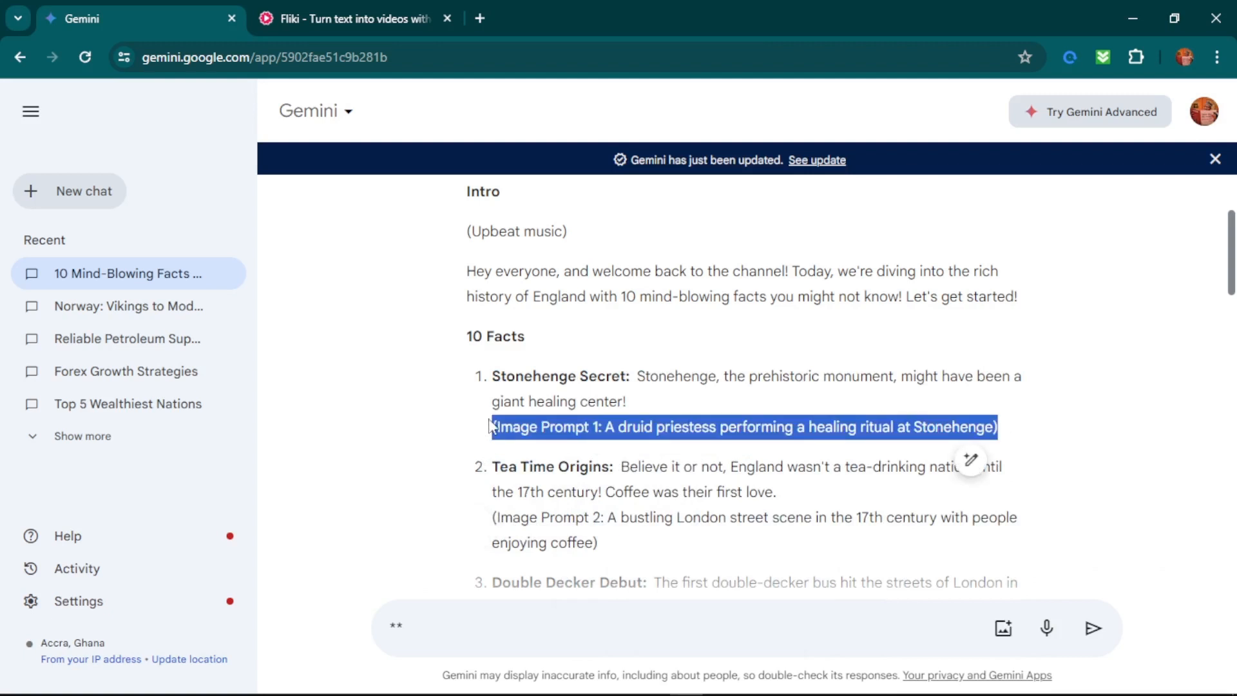
left_click(300, 9)
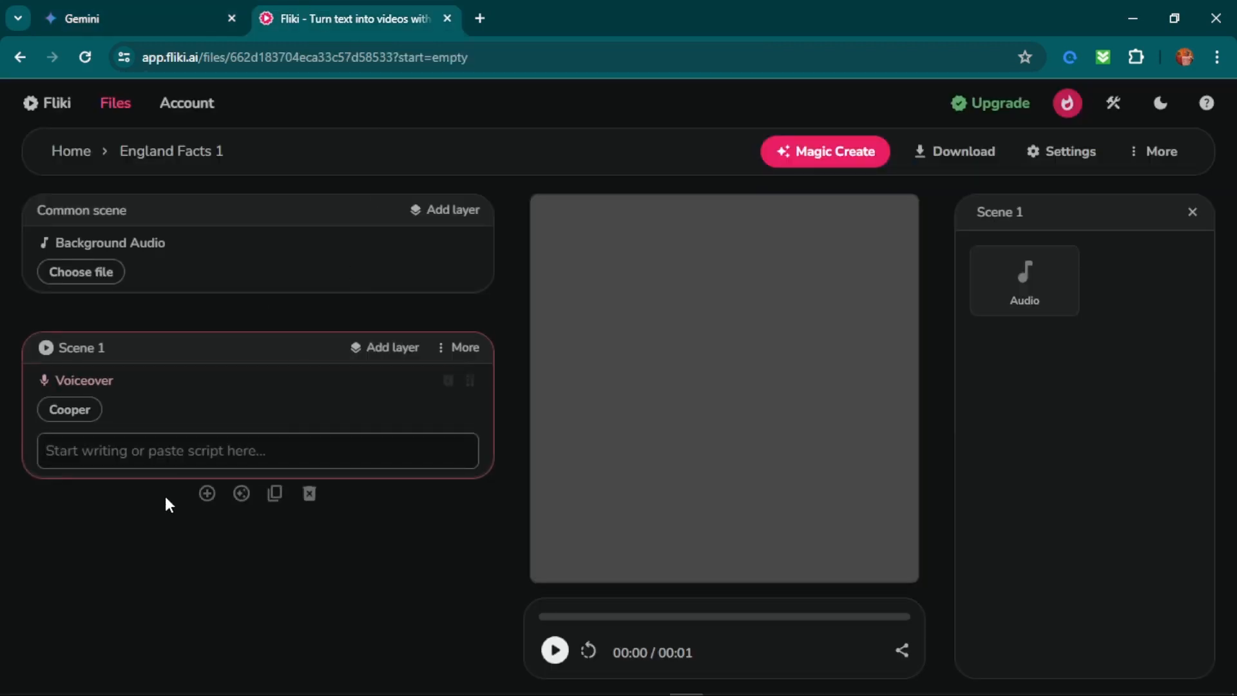
left_click(146, 444)
key("ctrl+v")
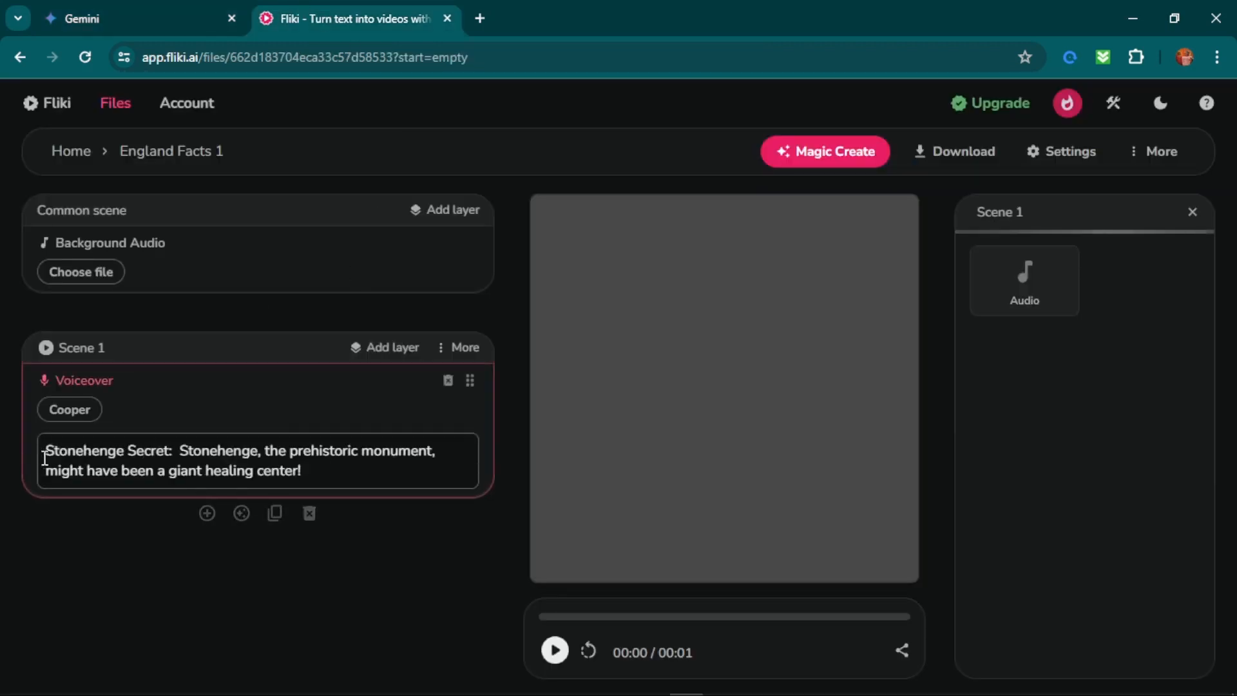
type("1.")
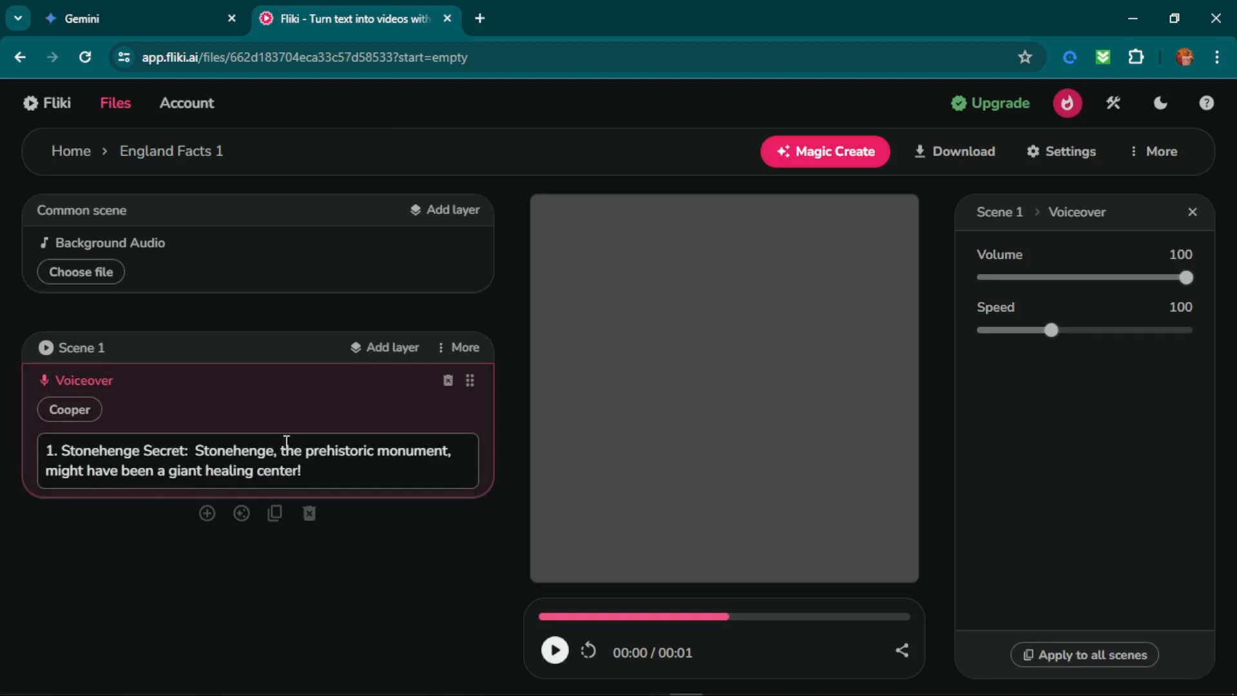
Add a second scene in Fliki and copy the Tea Time Origins fact, without its image prompt, from the Gemini script.
left_click(207, 513)
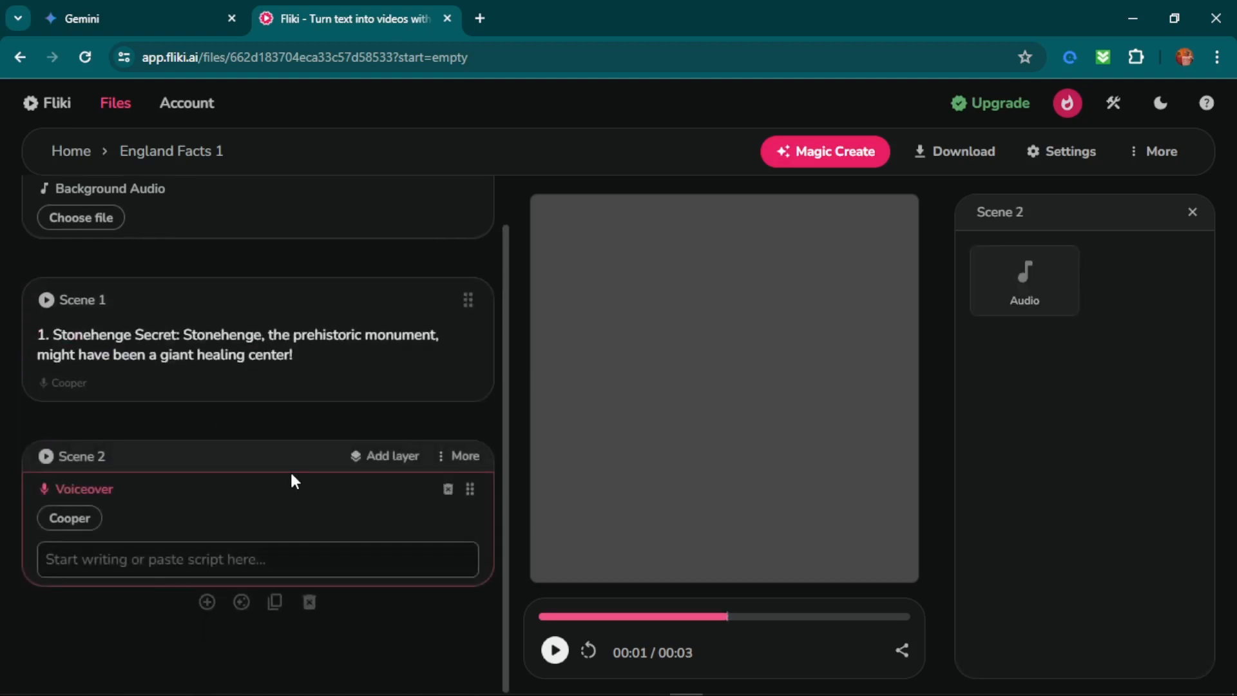
left_click(152, 14)
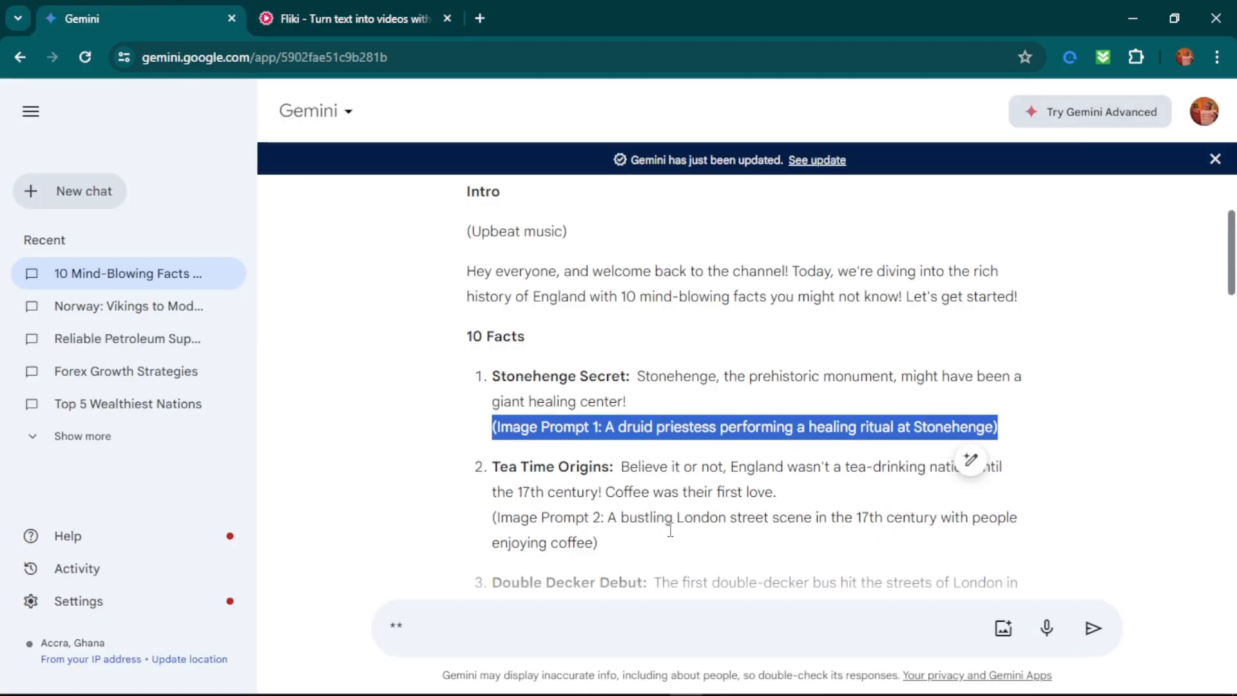
scroll(634, 472, "down", 1)
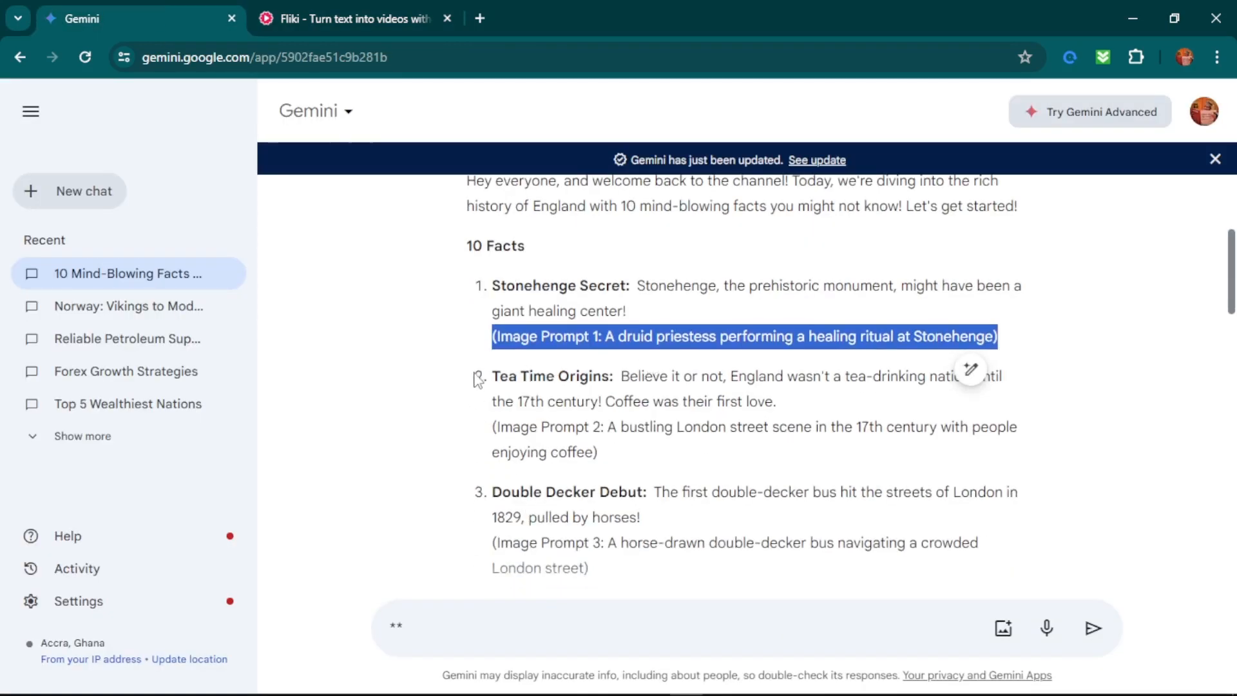
left_click_drag(491, 381, 777, 402)
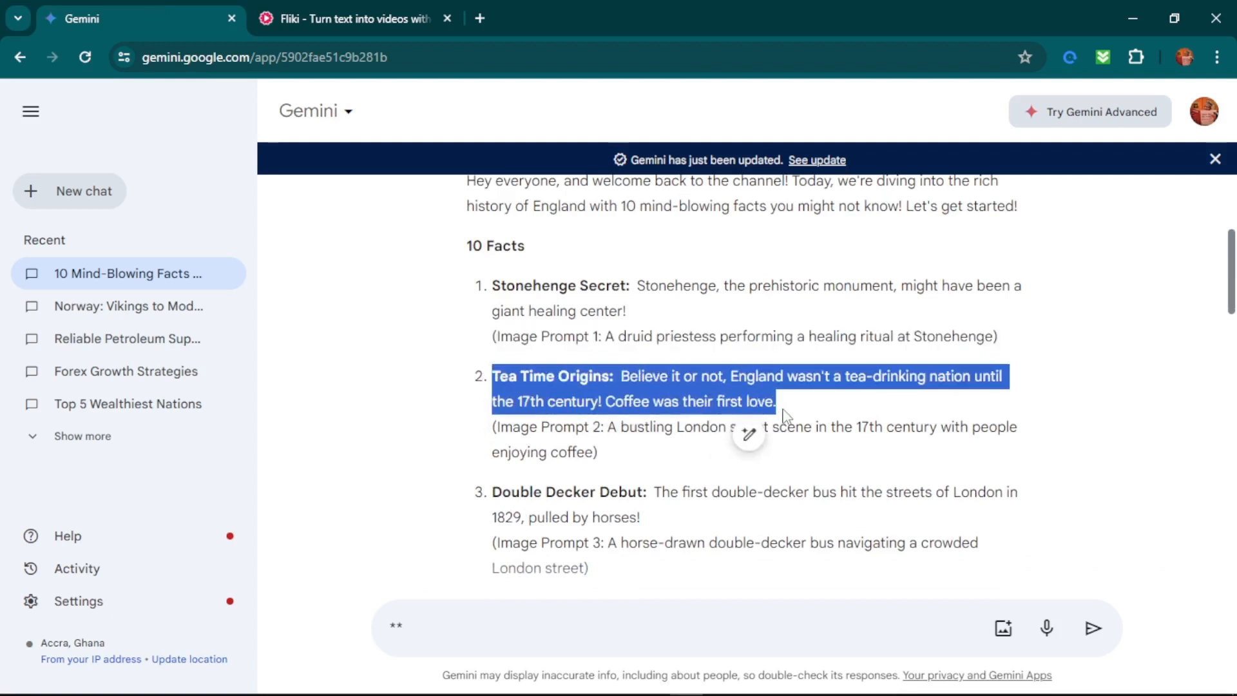
right_click(660, 382)
left_click(709, 398)
left_click(345, 12)
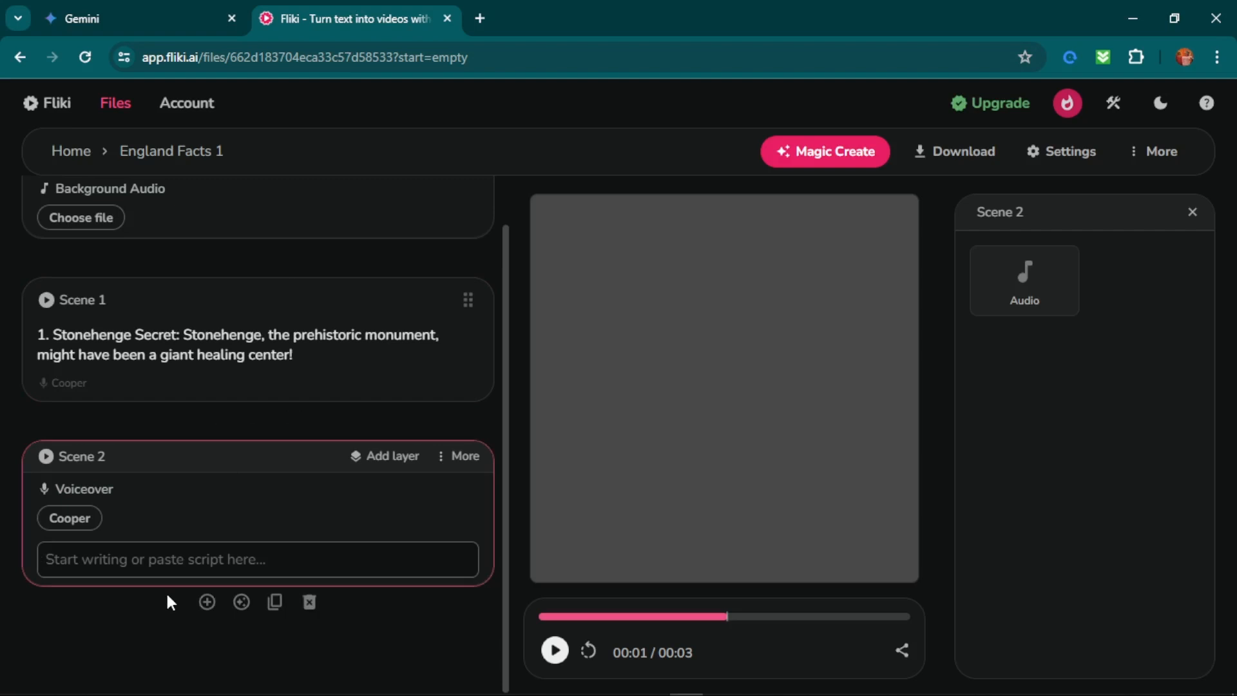
Number Scene 2's voiceover "2.", paste the Tea Time Origins fact after it, and remove the line breaks following the title.
type("2.")
key("ctrl+v")
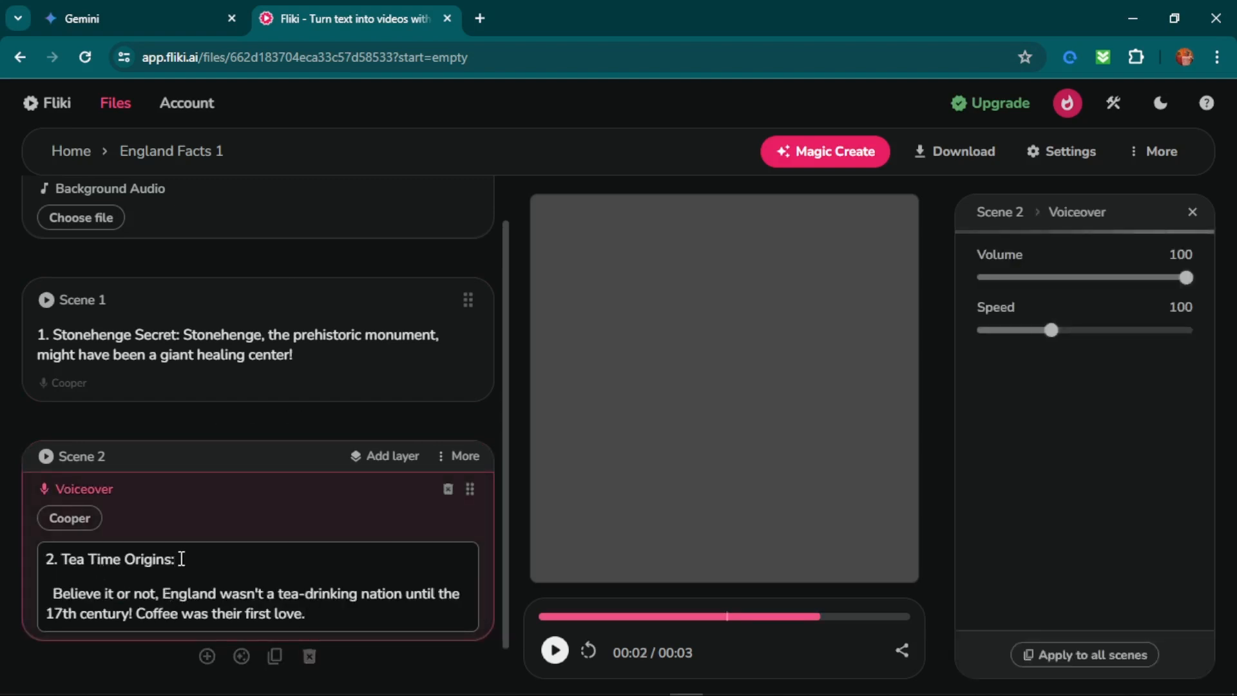
key("Delete")
key("Delete")
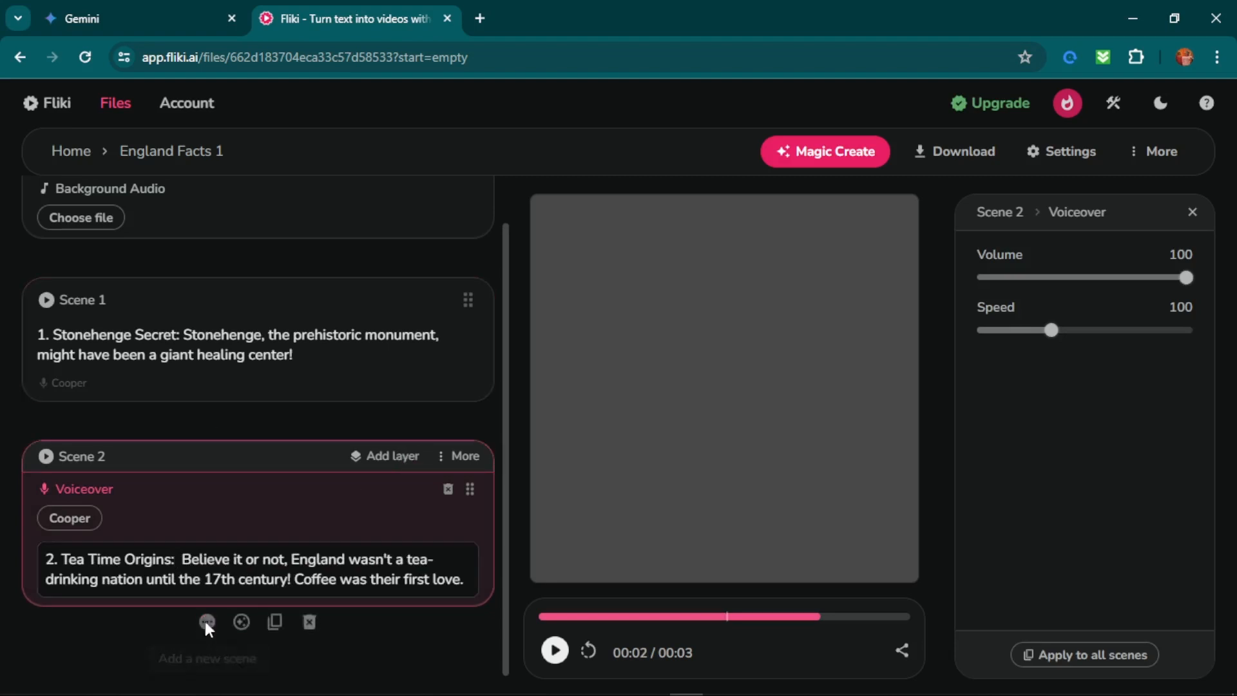
Select the Double Decker Debut fact, without its image prompt, in the Gemini script.
left_click(207, 13)
scroll(709, 534, "down", 1)
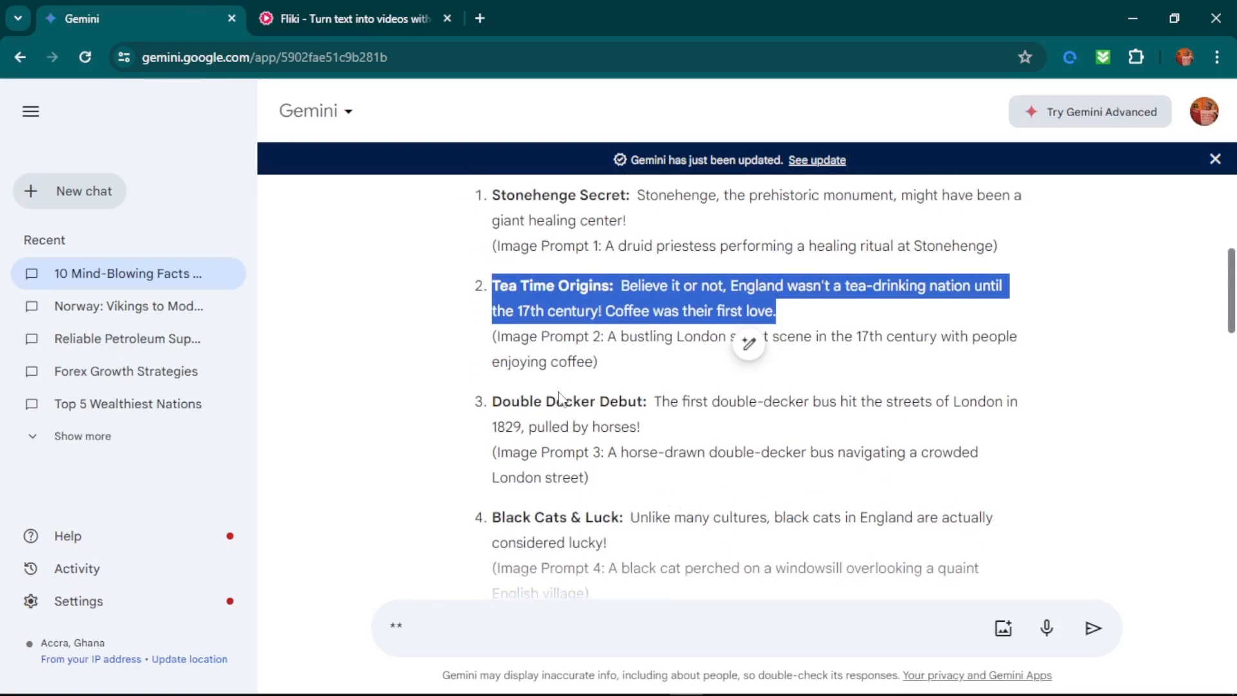
left_click_drag(501, 402, 672, 430)
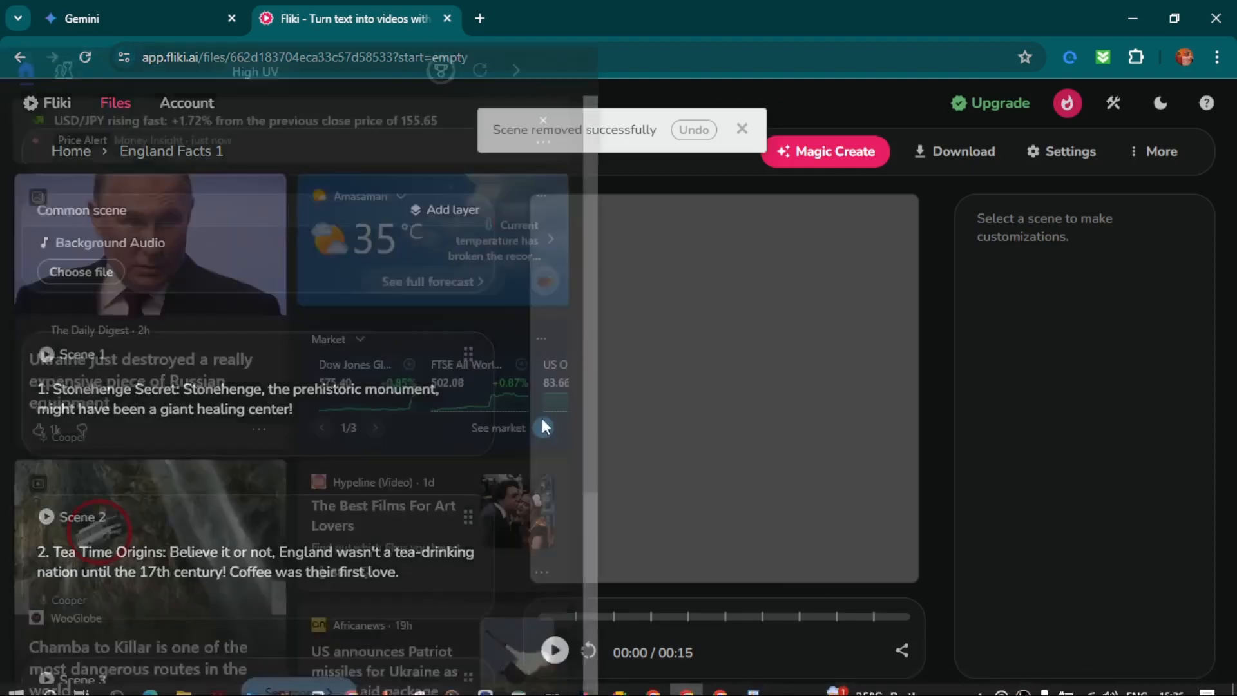
Review the numbered fact scenes in Fliki, from Stonehenge Secret through London Bridge is Falling Down.
scroll(165, 300, "down", 15)
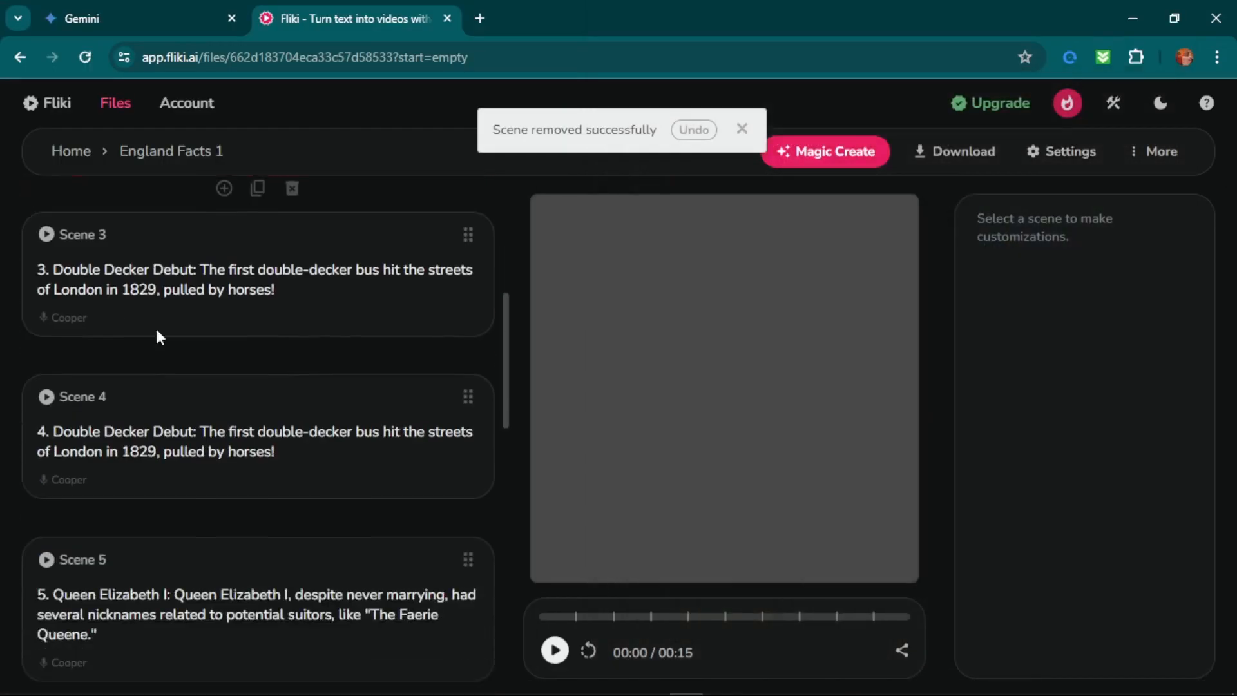
scroll(164, 567, "down", 3)
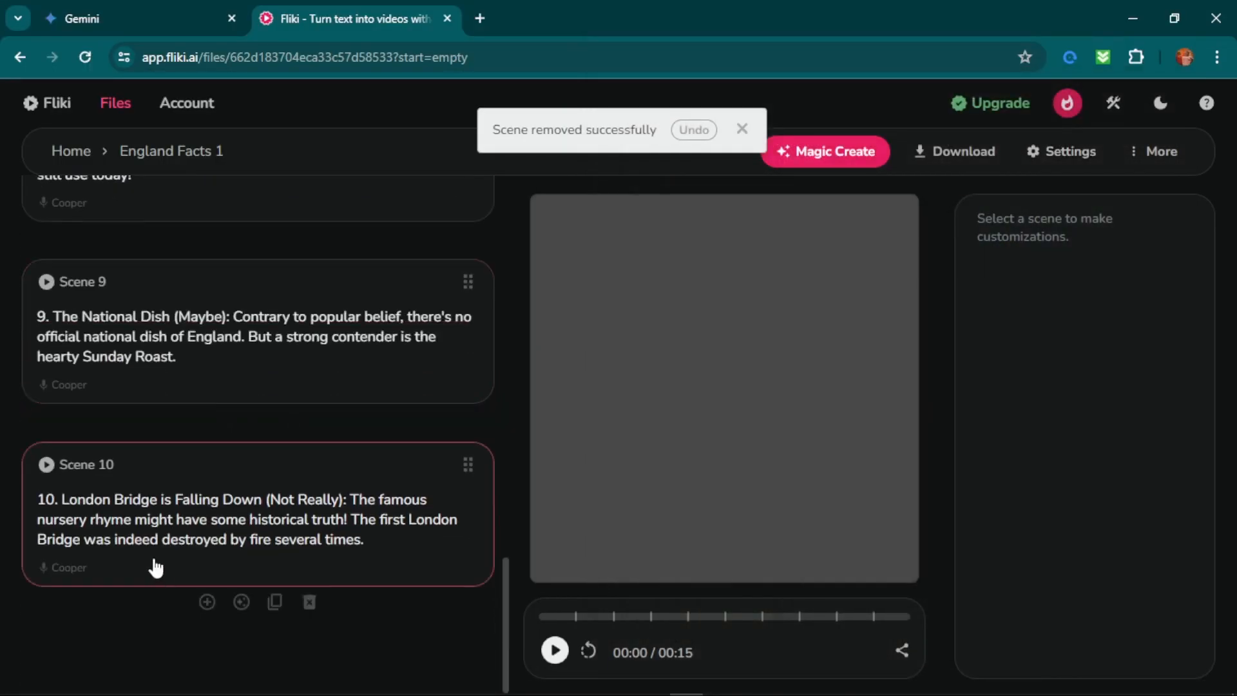
scroll(155, 560, "up", 7)
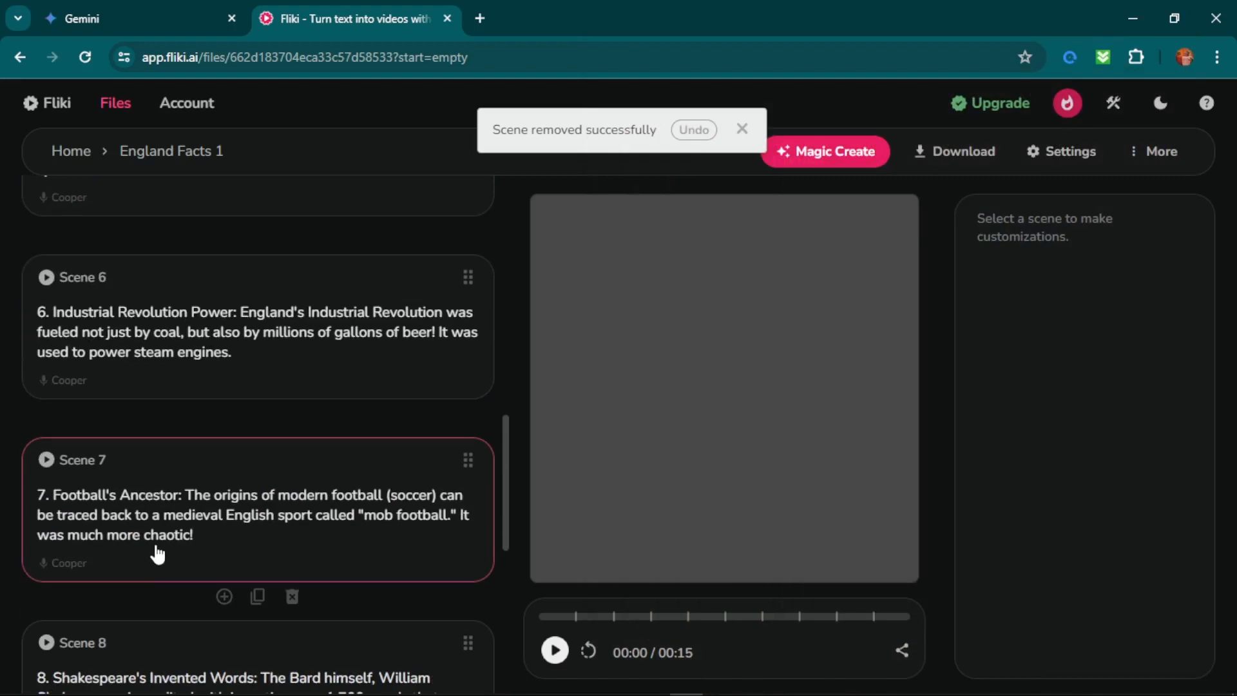
scroll(157, 552, "up", 12)
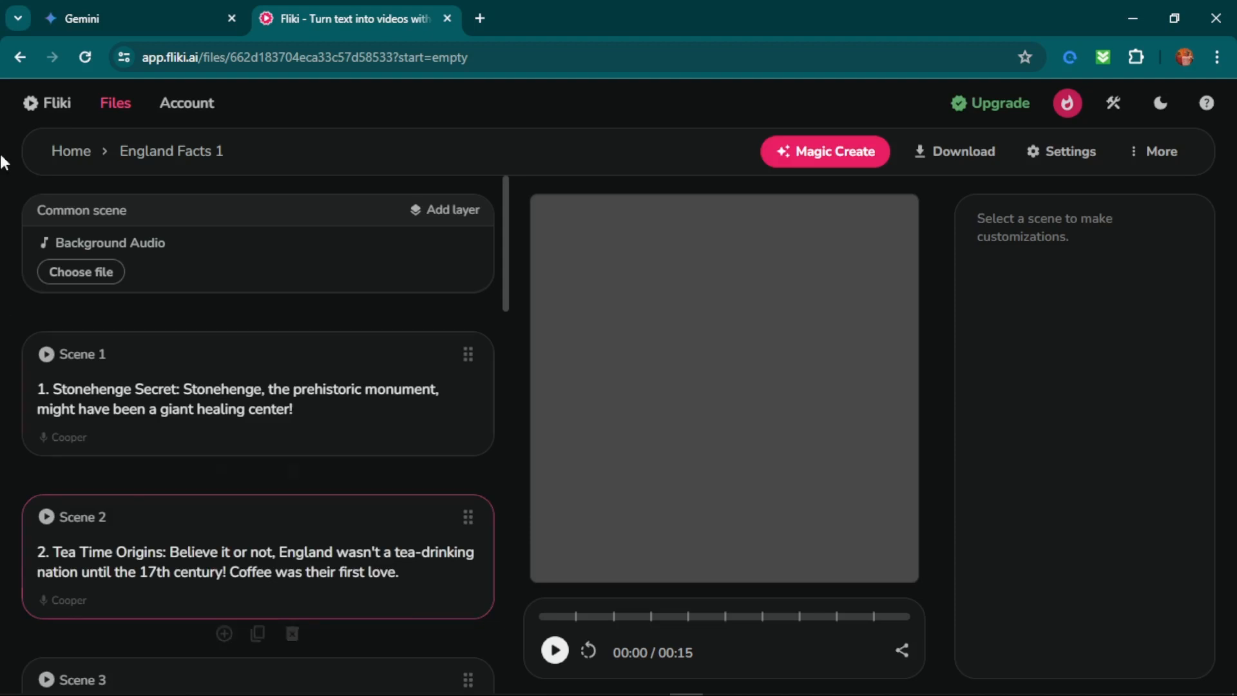
Replace the leftover asterisks in Gemini's prompt with "Kindly generate an intro hook to grab audience attention" and submit it.
left_click(82, 18)
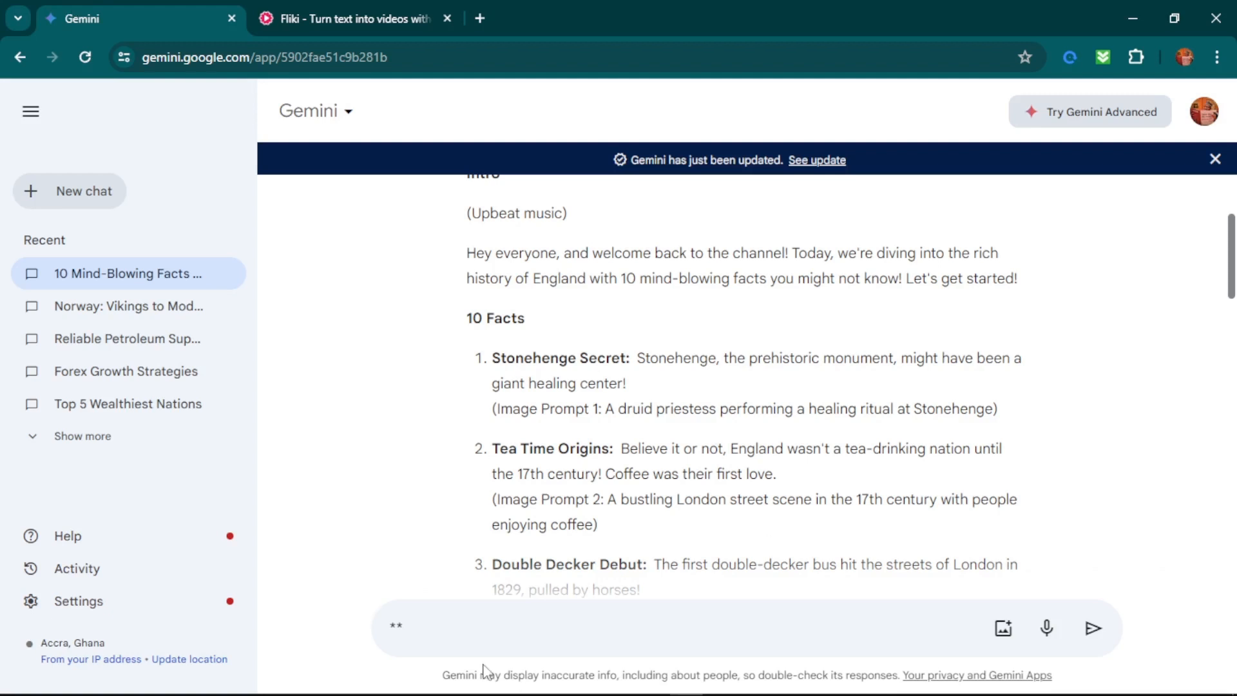
left_click(468, 621)
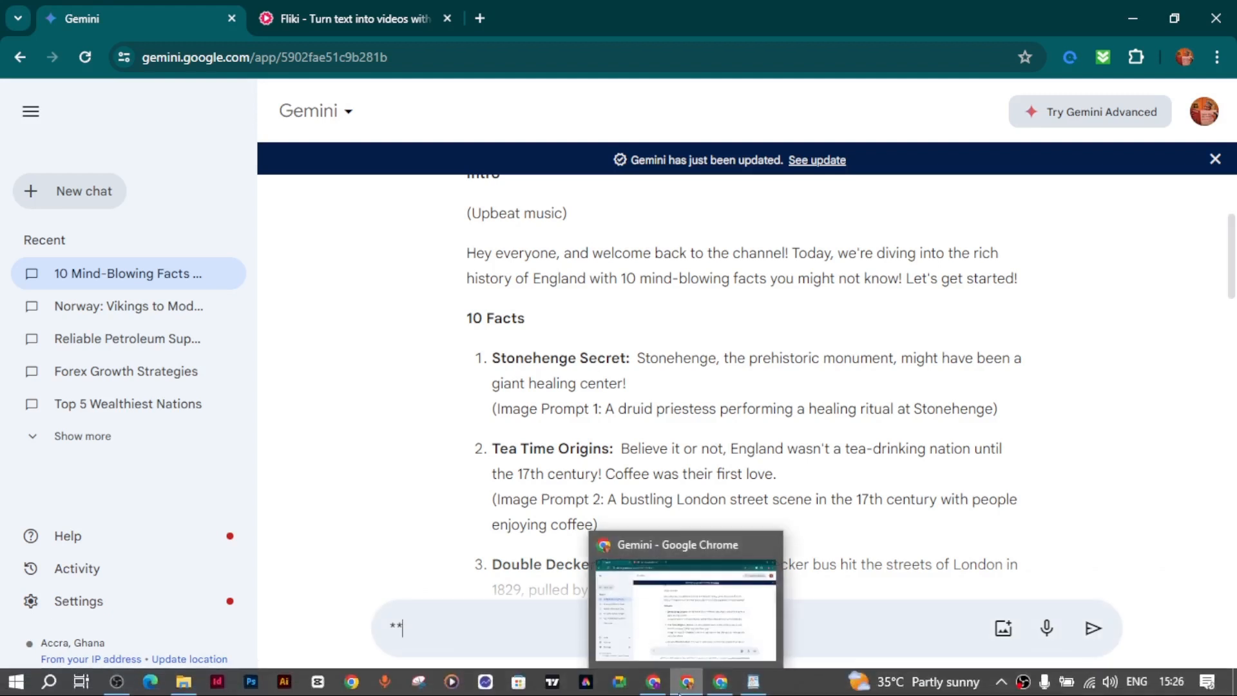
key("BackSpace")
key("BackSpace")
type("Kind")
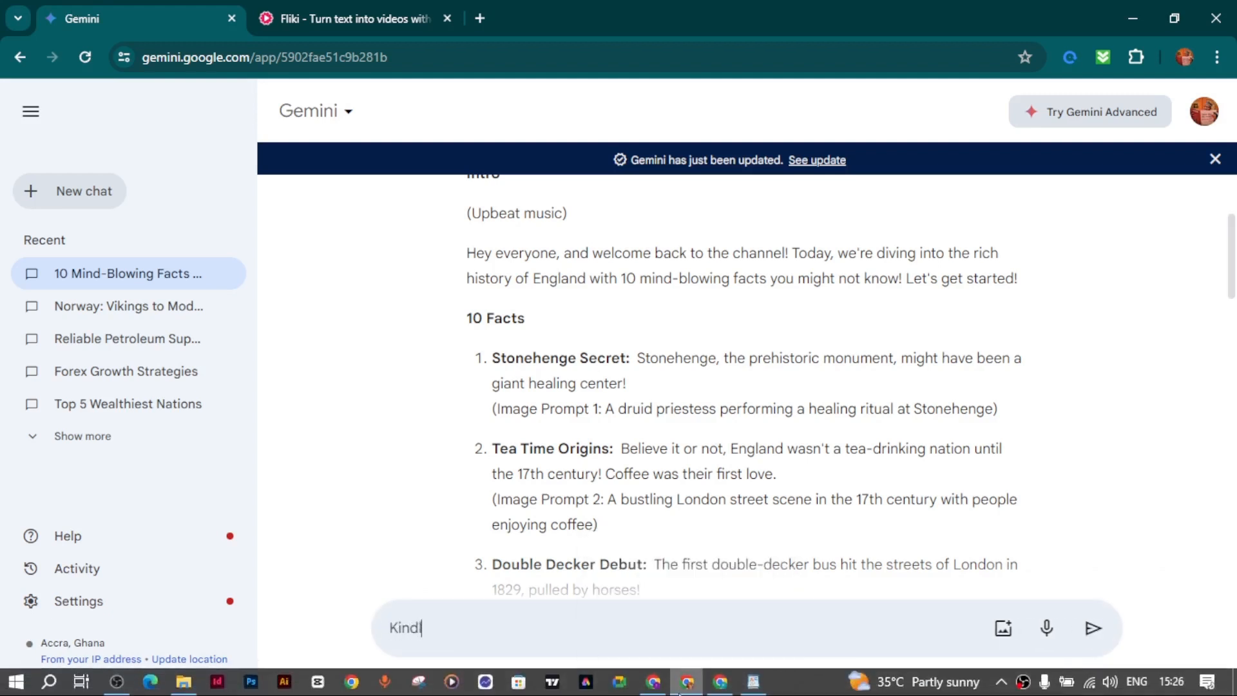
type("ly generate an intro")
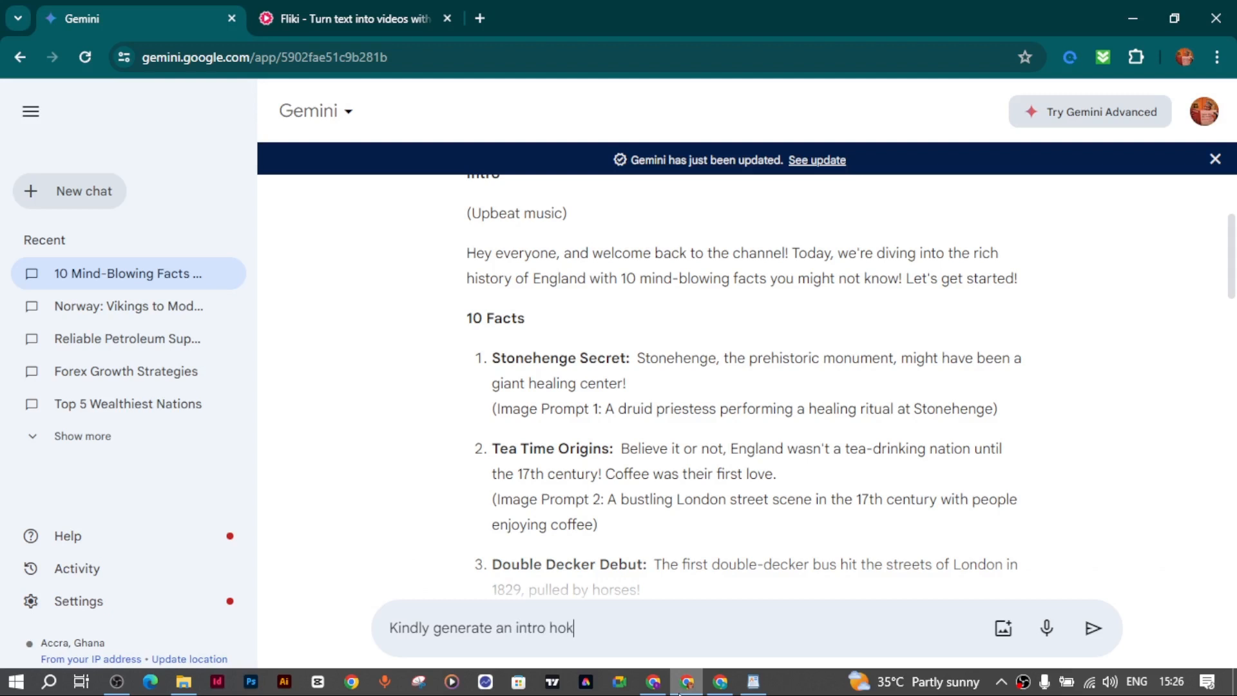
type(" hook to grB")
type("ab audei")
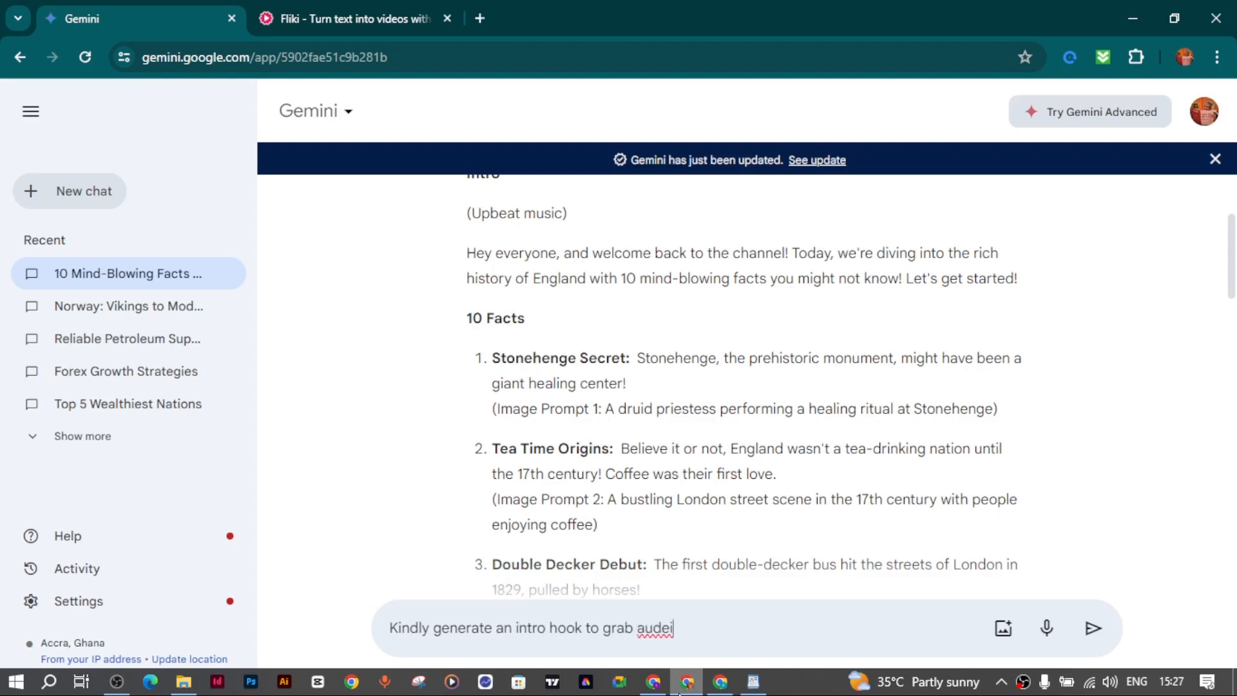
key("BackSpace")
key("BackSpace")
type("ience attention")
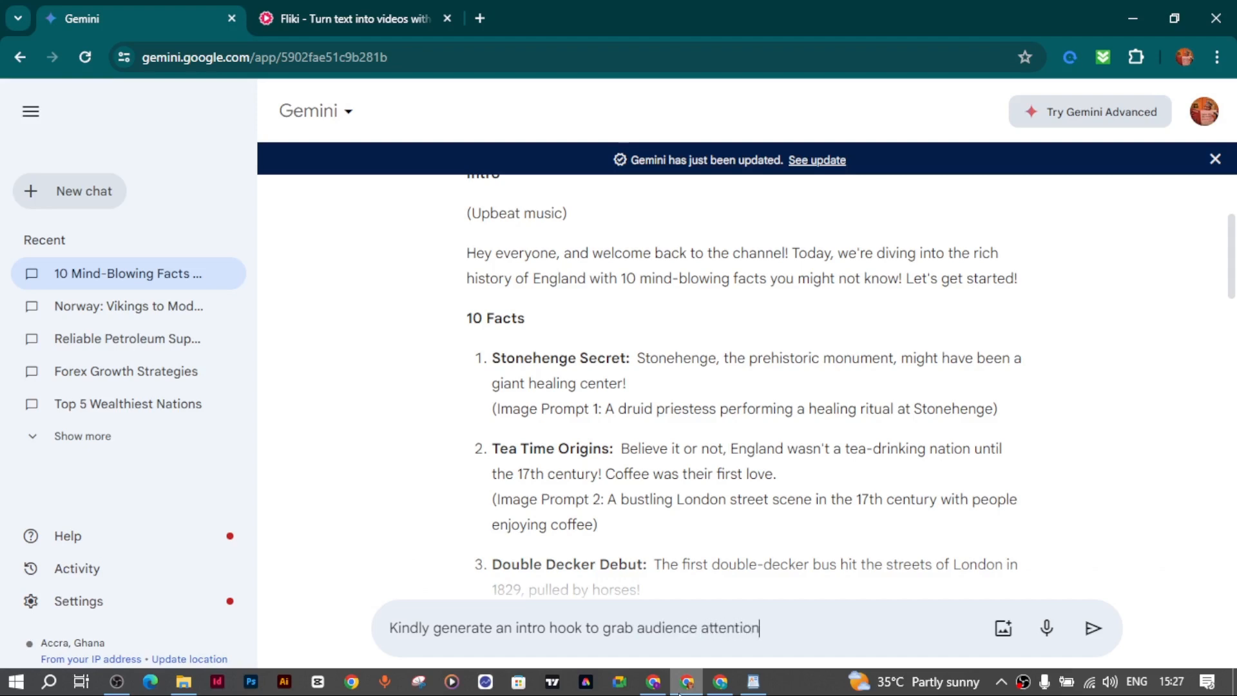
key("Return")
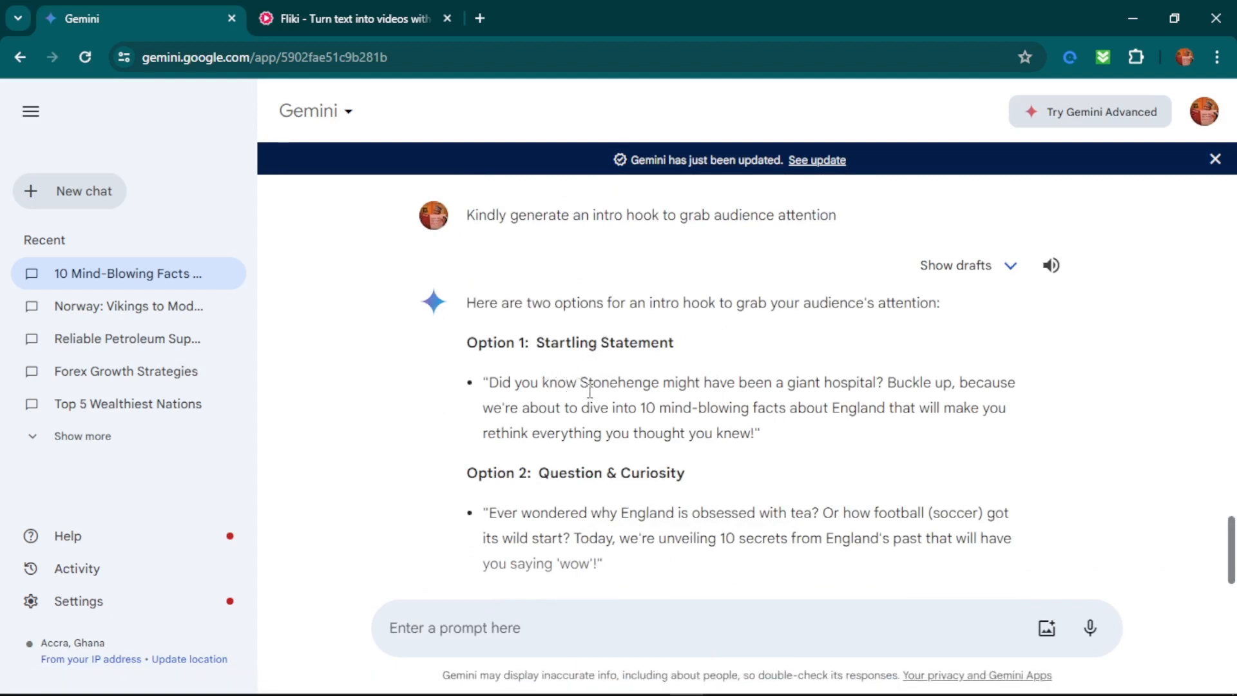
Read both generated intro hooks and select the Option 1: Startling Statement text for copying.
scroll(608, 430, "up", 4)
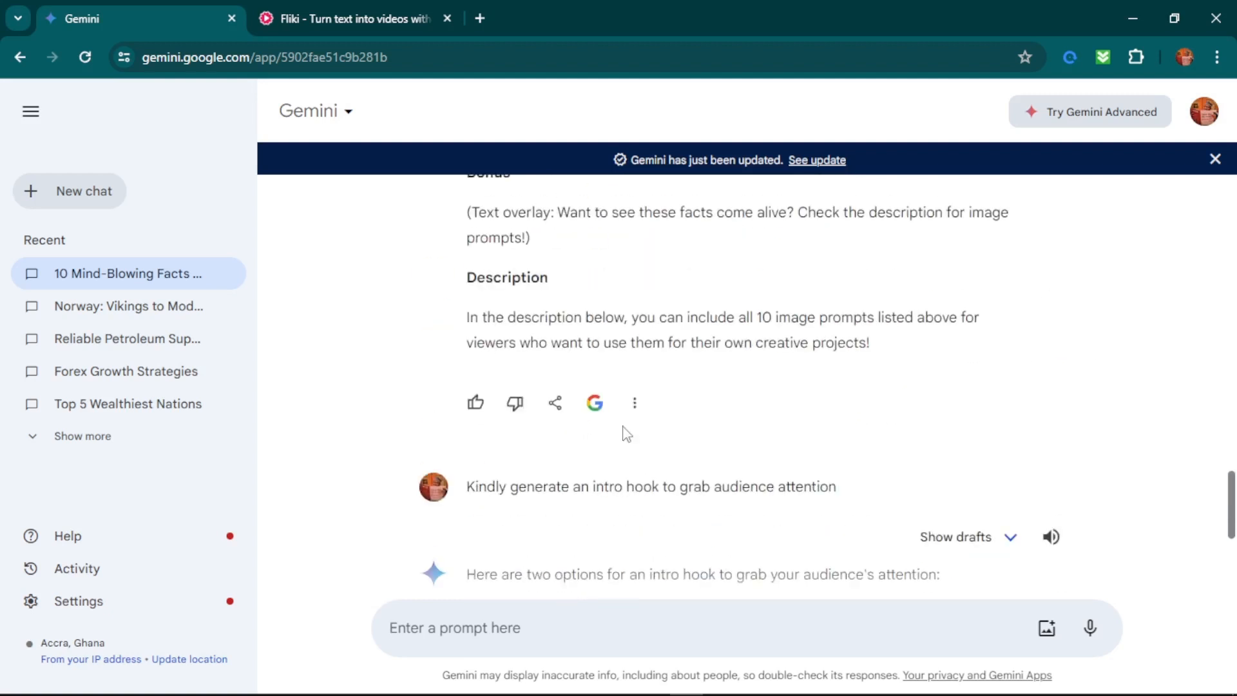
scroll(624, 434, "down", 3)
scroll(638, 387, "down", 3)
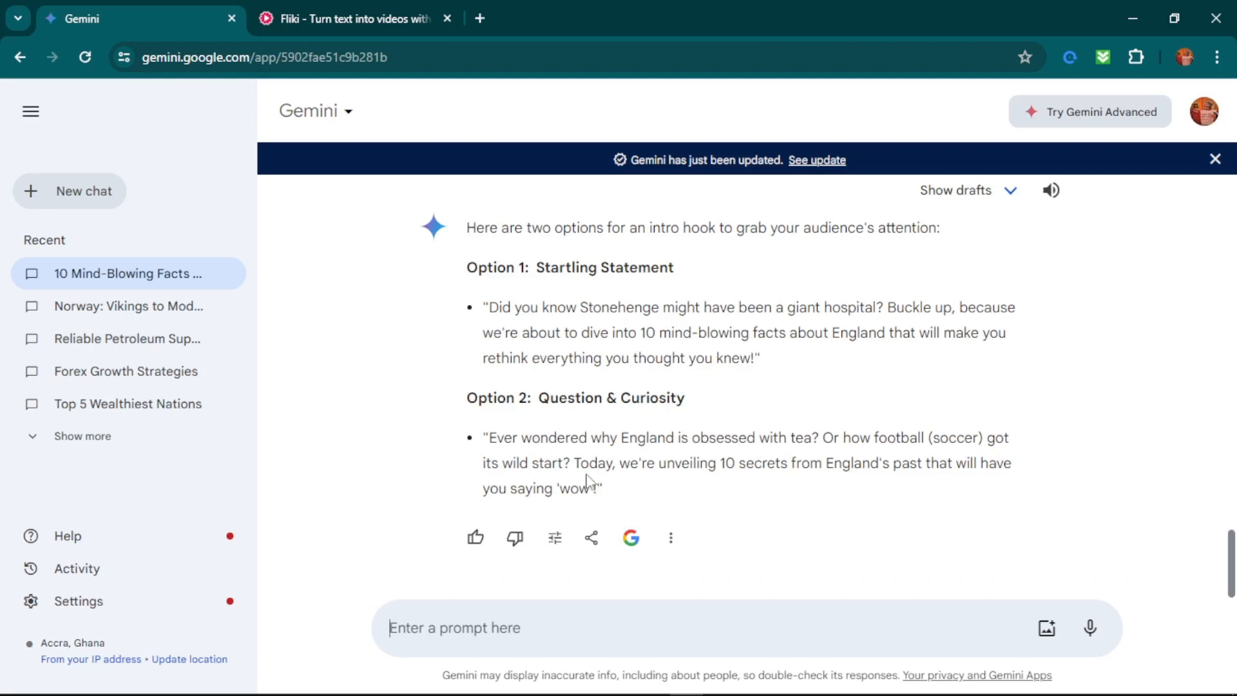
scroll(664, 461, "up", 3)
scroll(669, 466, "down", 2)
mouse_move(760, 360)
left_mouse_down()
mouse_move(518, 359)
mouse_move(469, 310)
mouse_move(488, 311)
left_mouse_up()
right_click(489, 311)
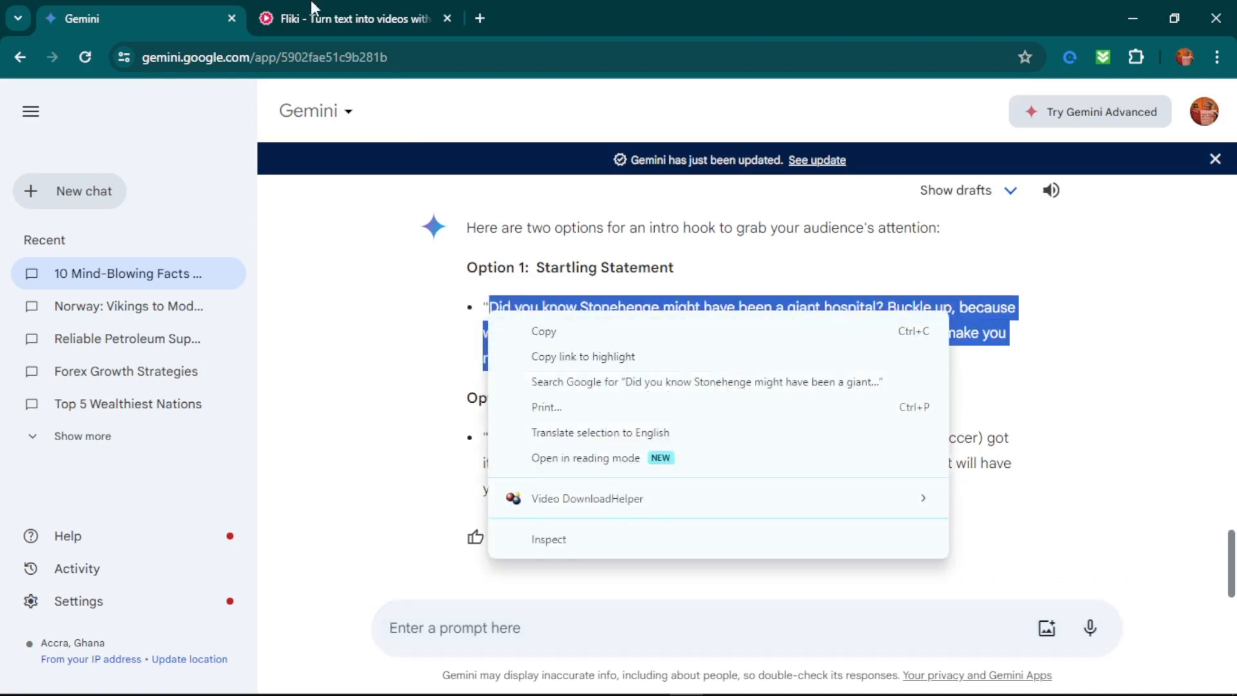
Add a new scene before the Stonehenge Secret scene in Fliki and paste the clipboard text into its voiceover.
left_click(314, 8)
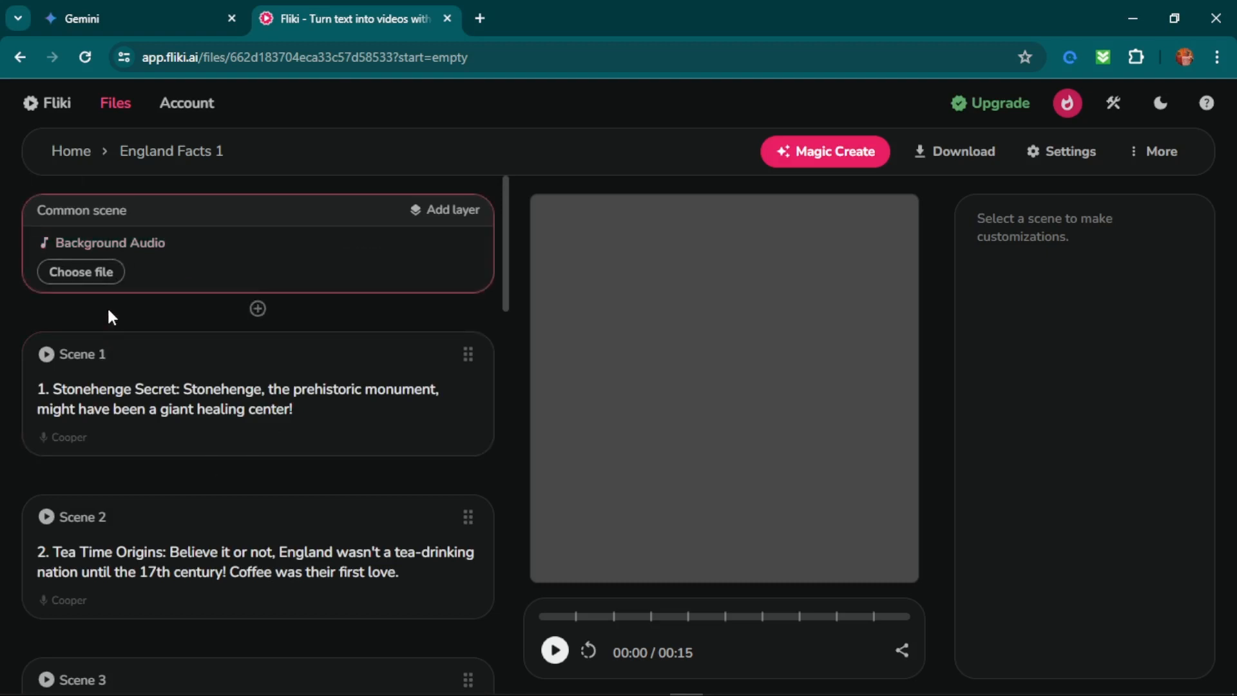
left_click(259, 310)
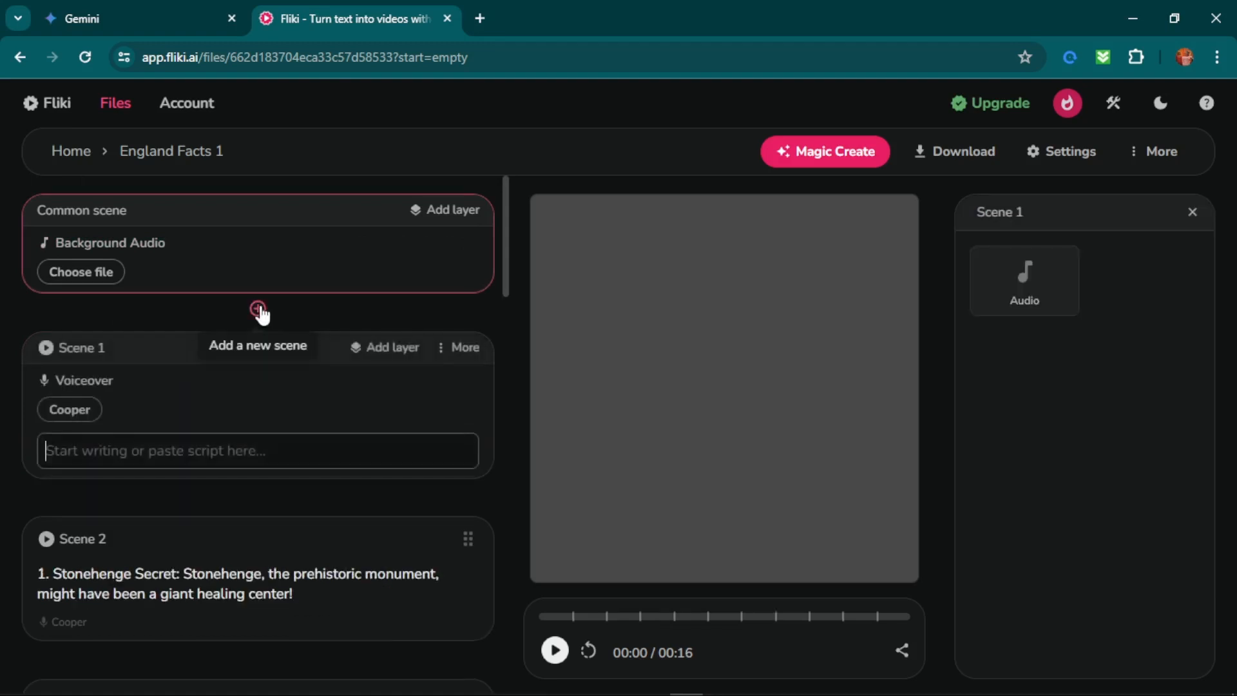
left_click(93, 464)
type("London Bridge is Falling Down (Not Really):  The famous nursery rhyme might have some historical truth! The first London Bridge was indeed destroyed by fire several times.")
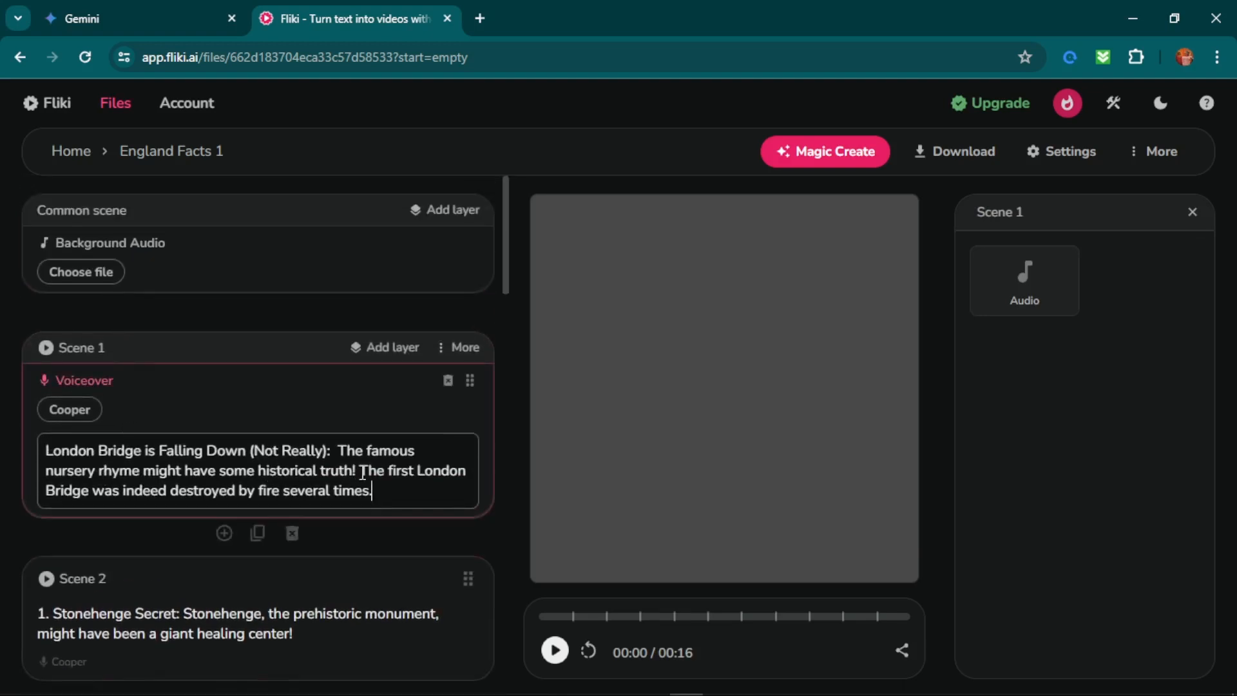
Replace the London Bridge text in the new Scene 1 with Gemini's Option 1 hook starting "Did you know Stonehenge".
left_click_drag(385, 470, 133, 461)
left_click(131, 456)
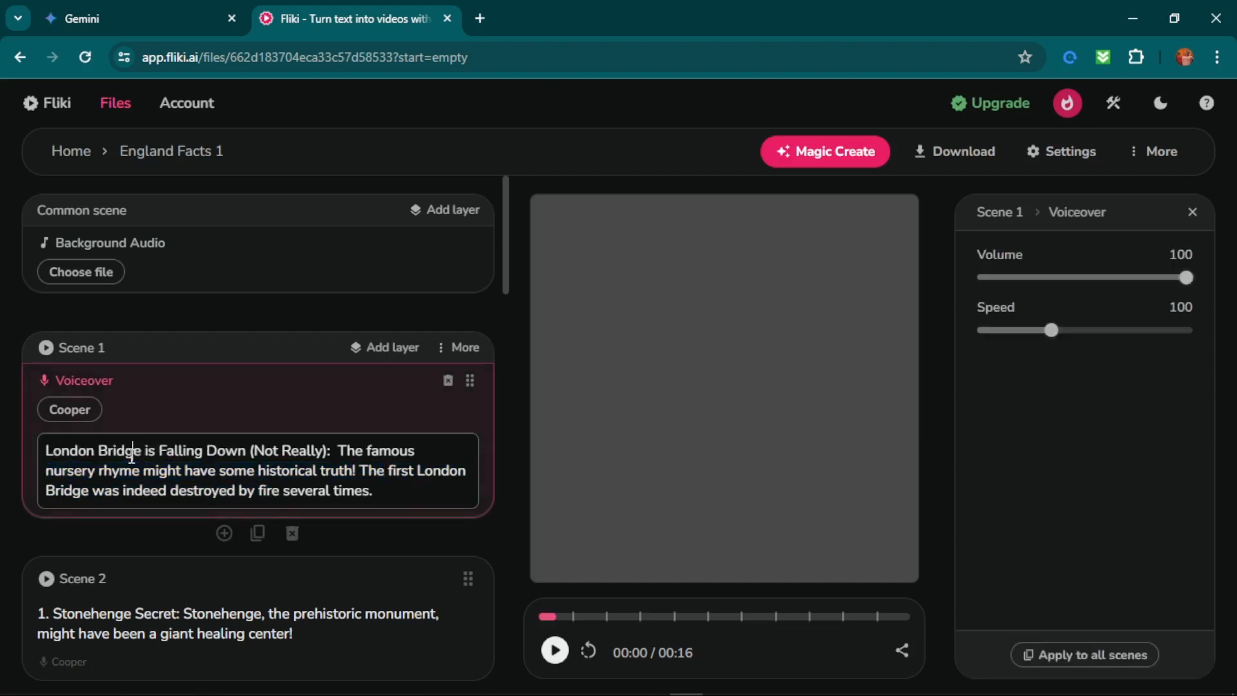
key("ctrl+a")
left_click(55, 7)
right_click(650, 361)
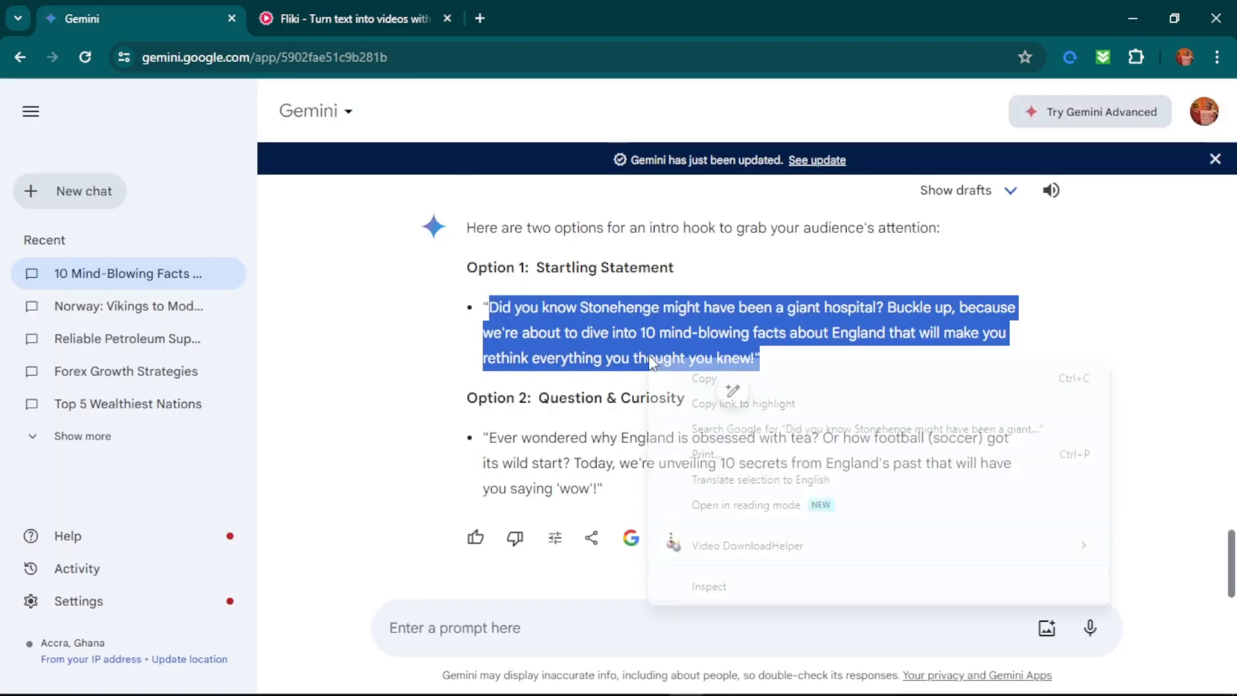
left_click(725, 382)
left_click(323, 6)
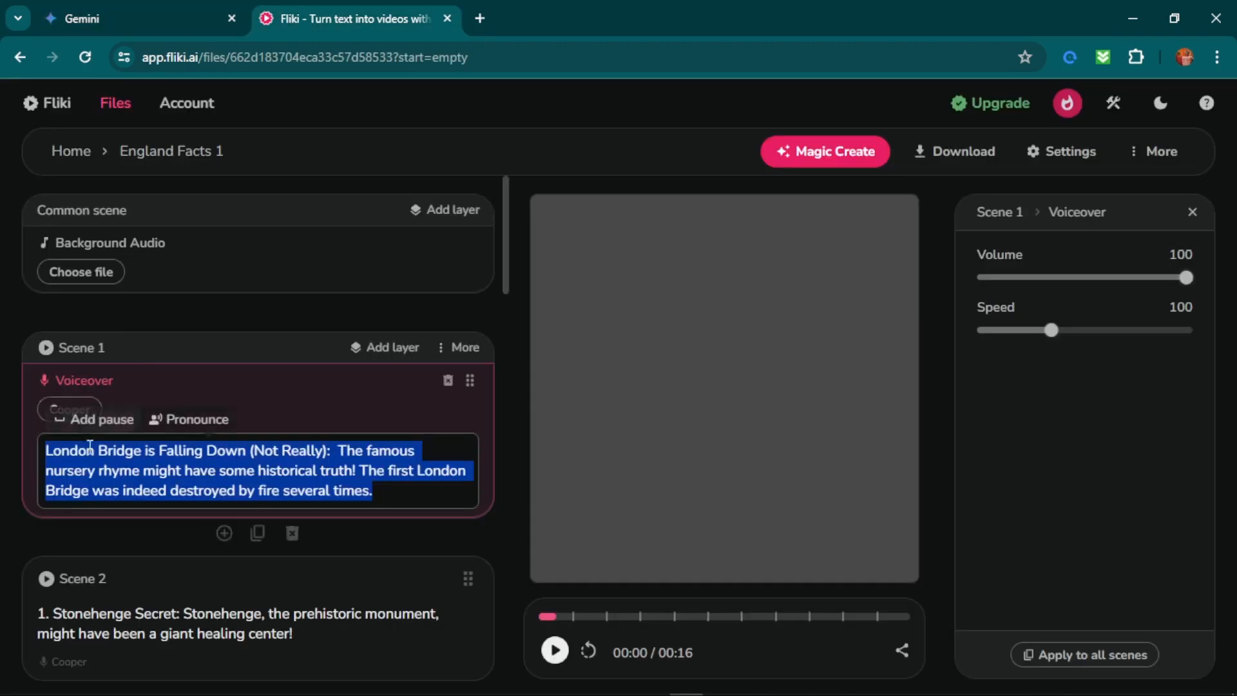
key("ctrl+v")
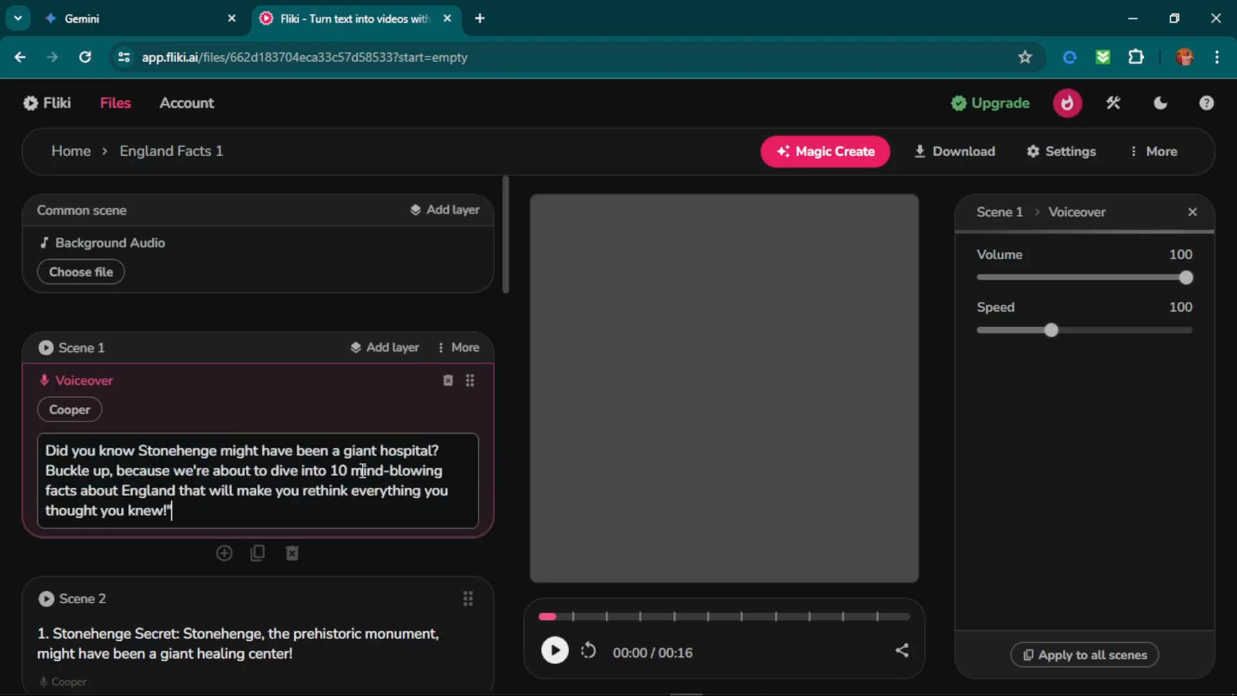
Check the order and text of the scenes from the intro hook down to Scene 11 and the scene limit note.
scroll(337, 483, "down", 15)
scroll(338, 492, "down", 8)
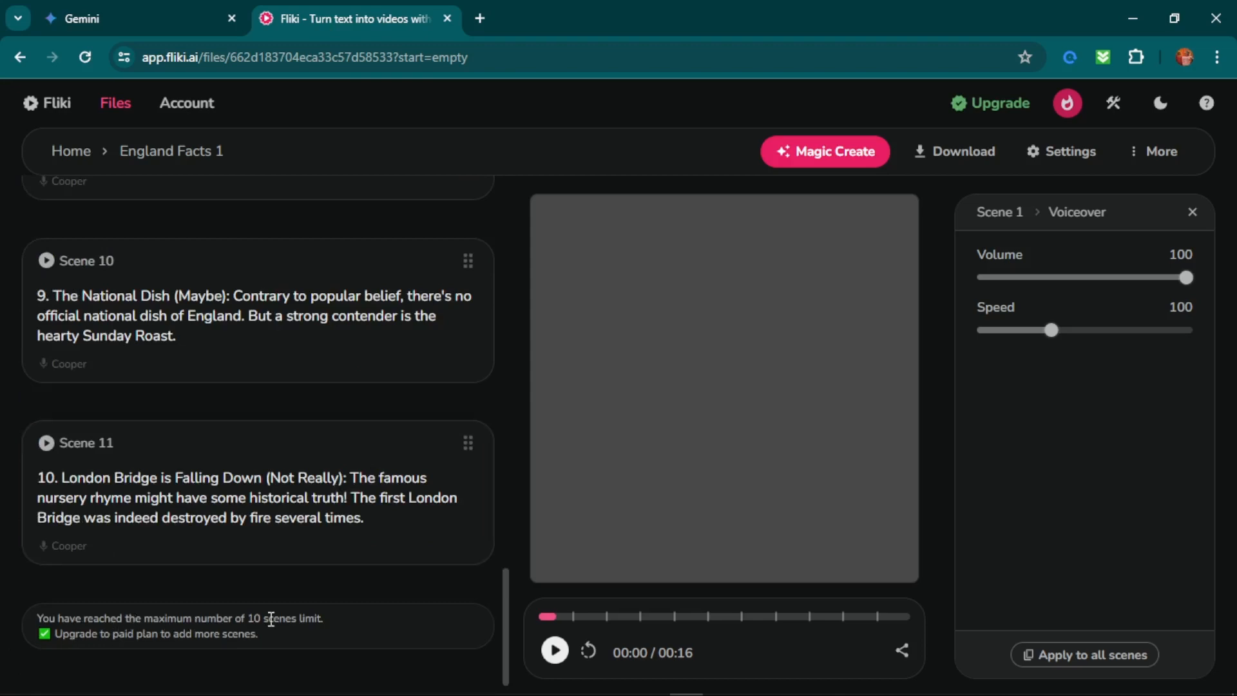
scroll(347, 567, "up", 12)
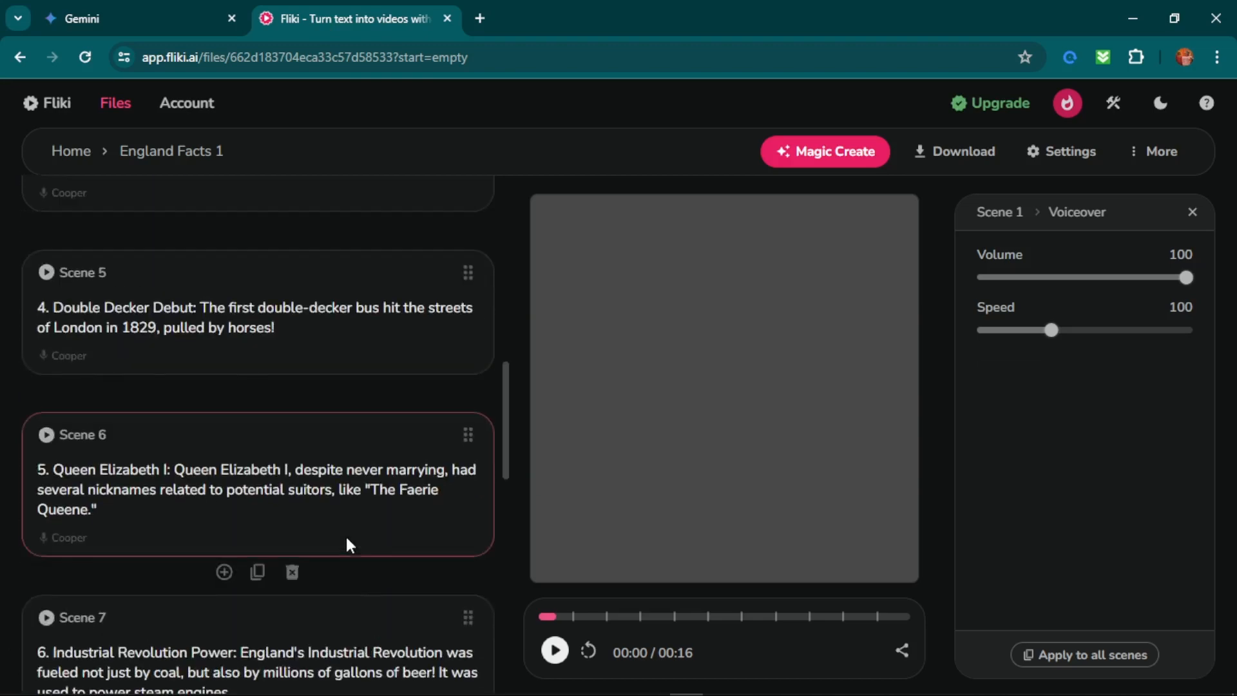
scroll(348, 544, "up", 8)
scroll(347, 545, "up", 4)
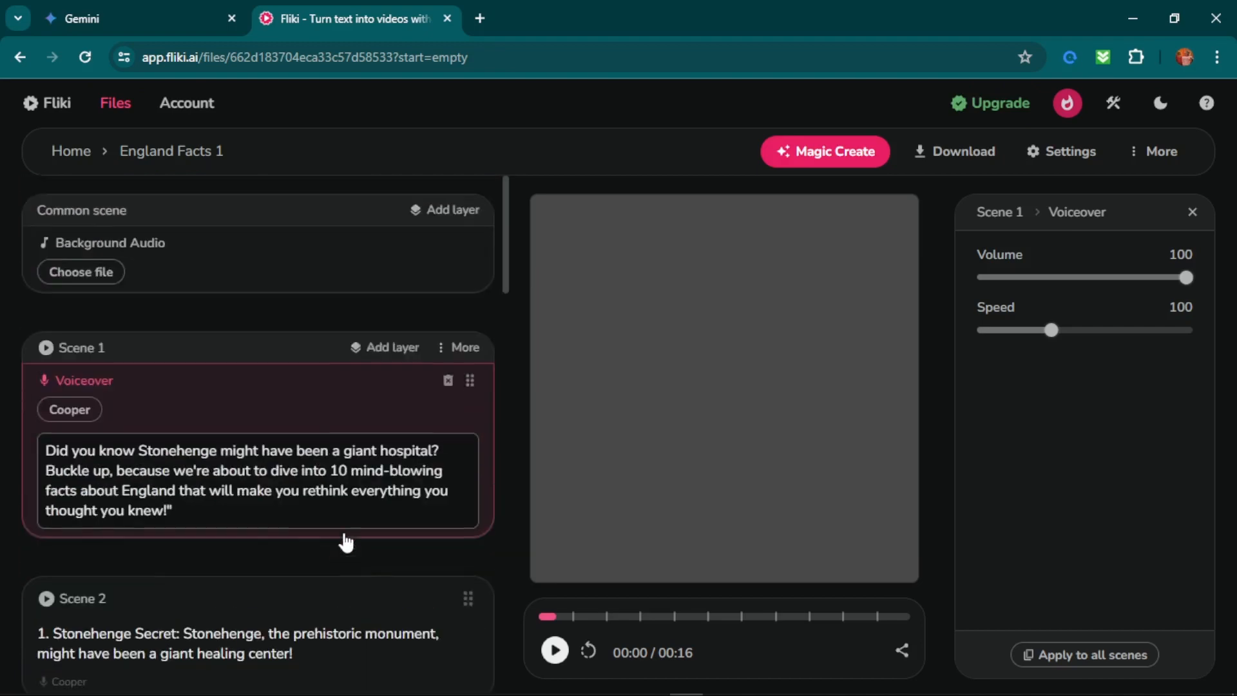
scroll(297, 566, "down", 20)
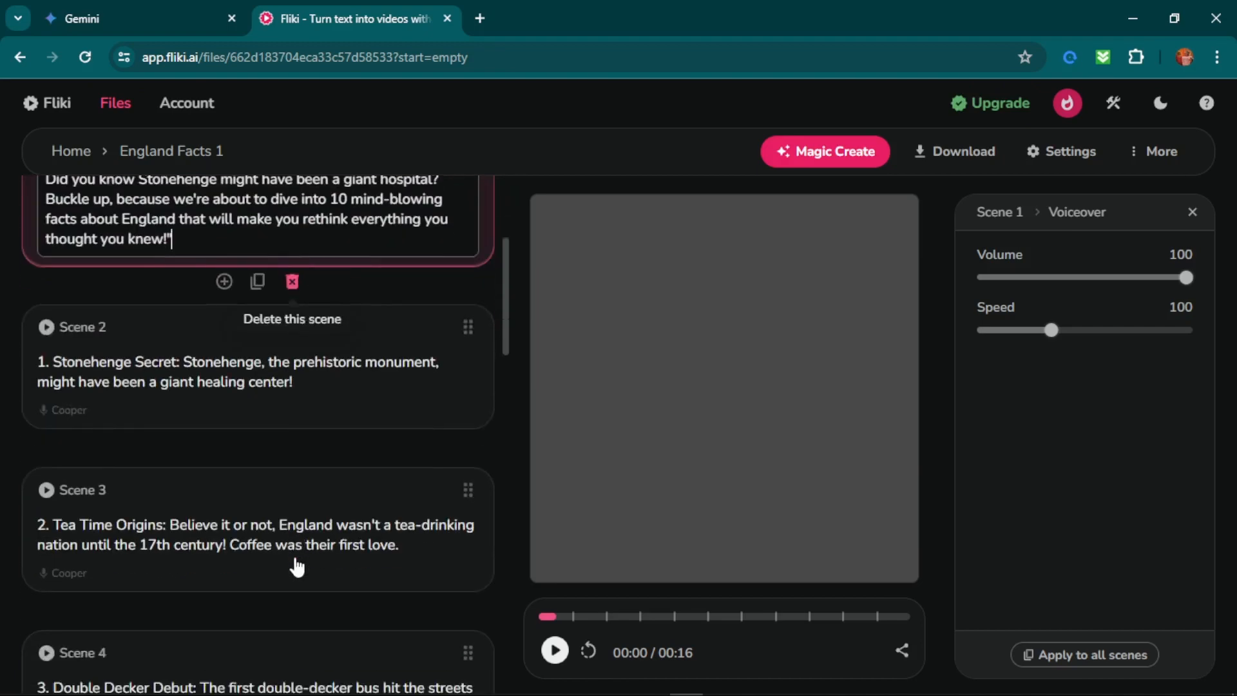
scroll(295, 564, "down", 2)
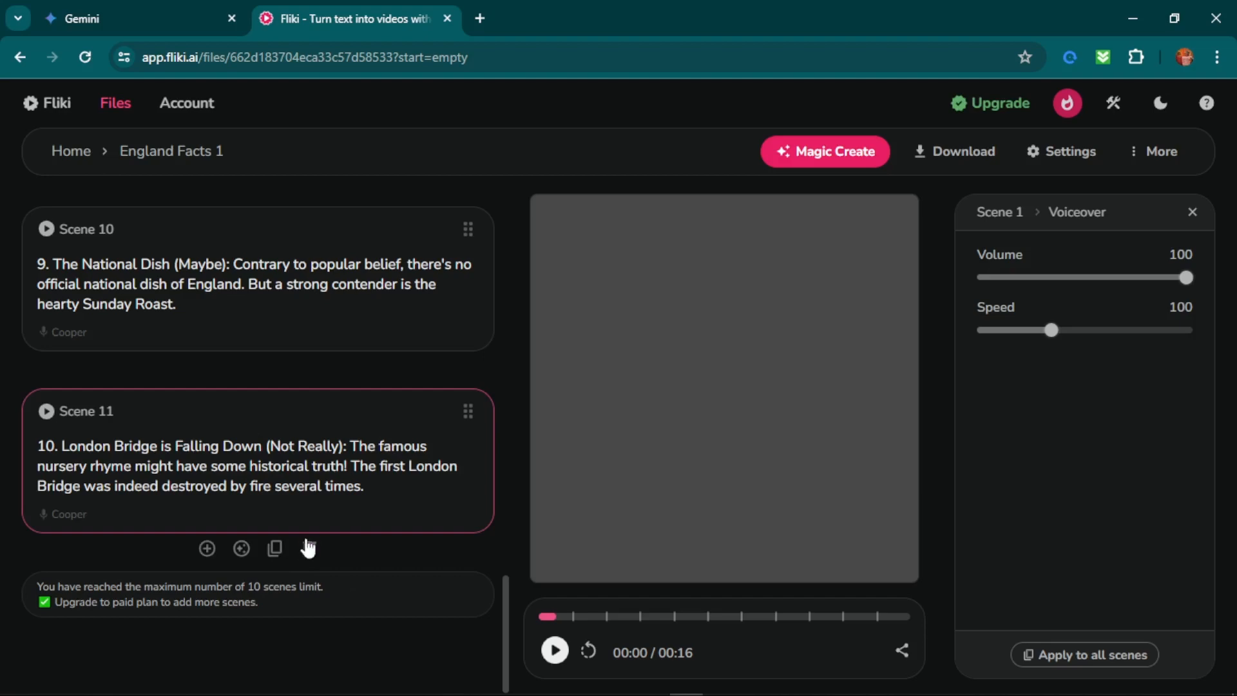
Delete Scene 1 with the intro hook starting "Did you know Stonehenge" from the England Facts 1 file.
scroll(199, 267, "up", 12)
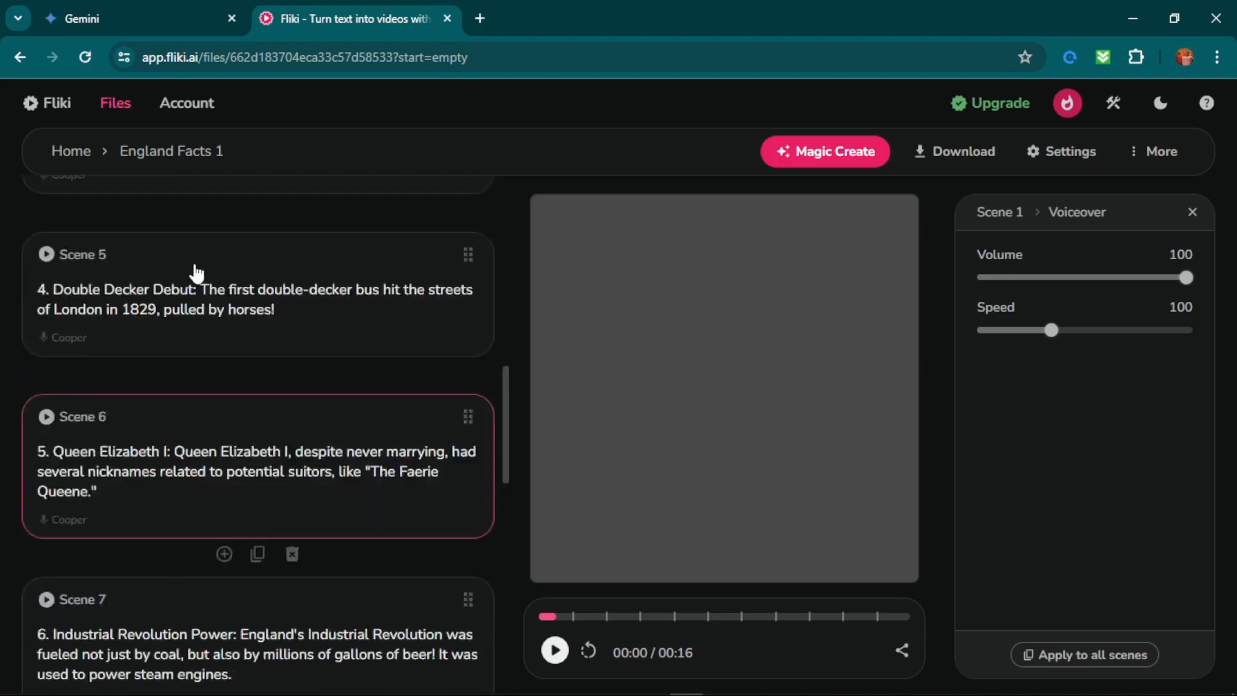
scroll(193, 264, "up", 10)
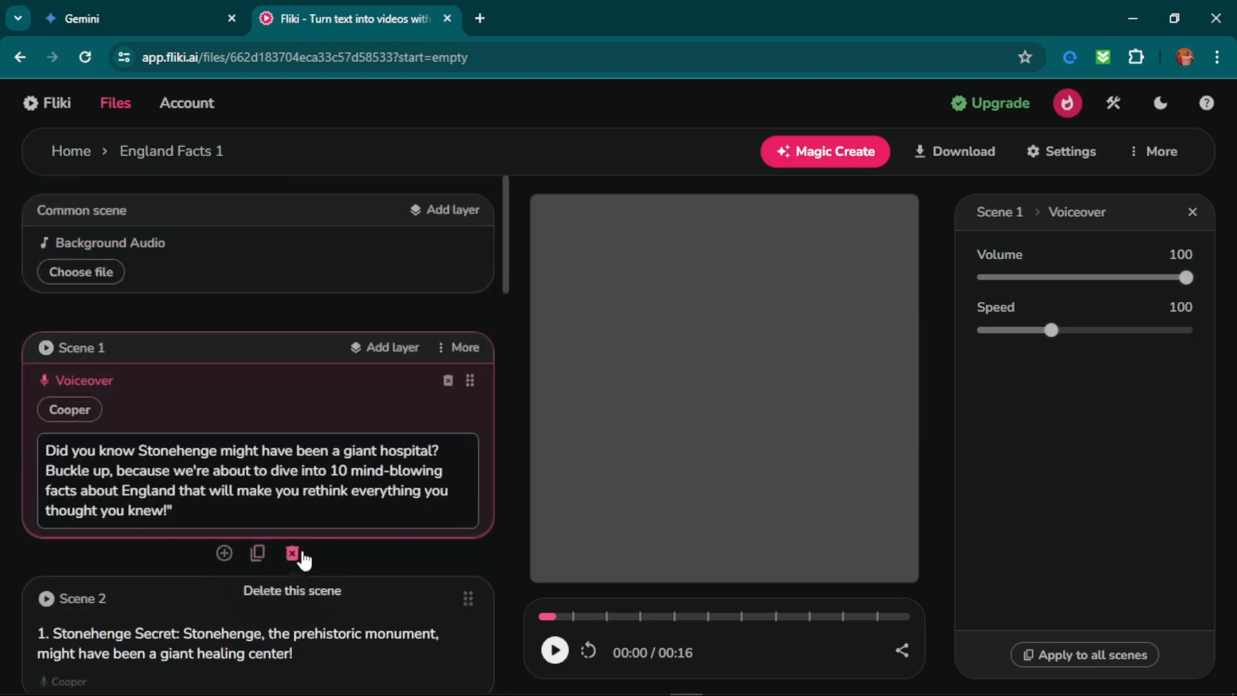
left_click(293, 554)
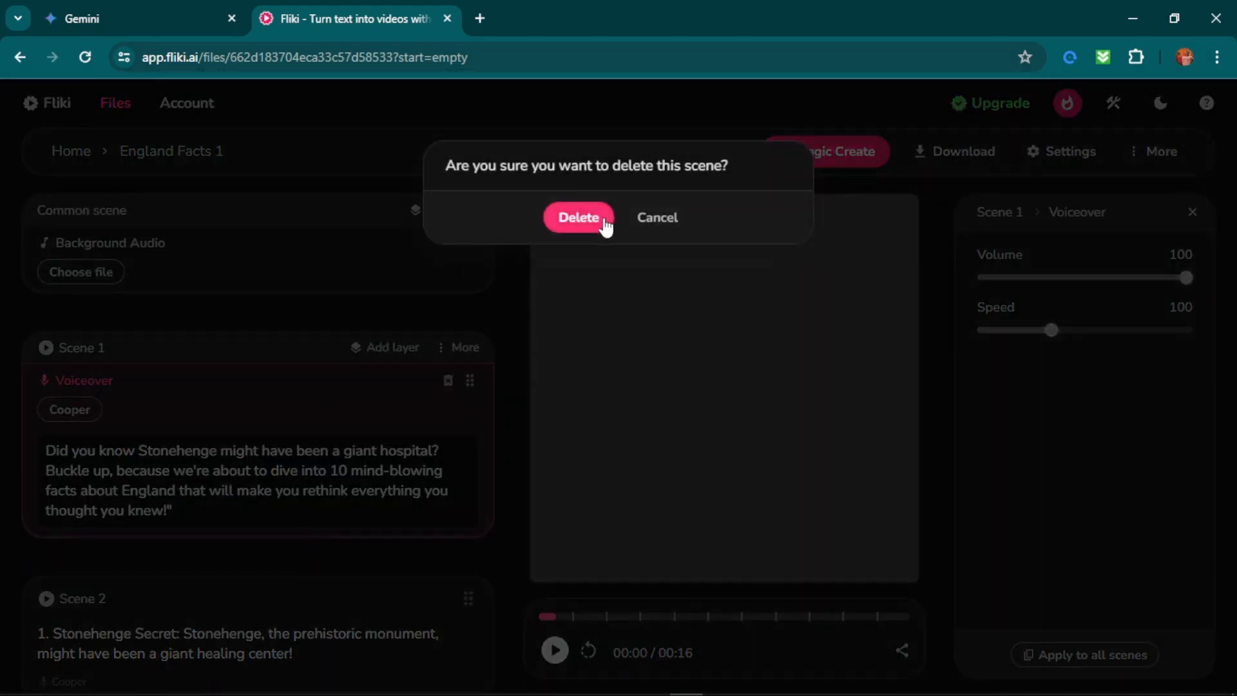
left_click(601, 222)
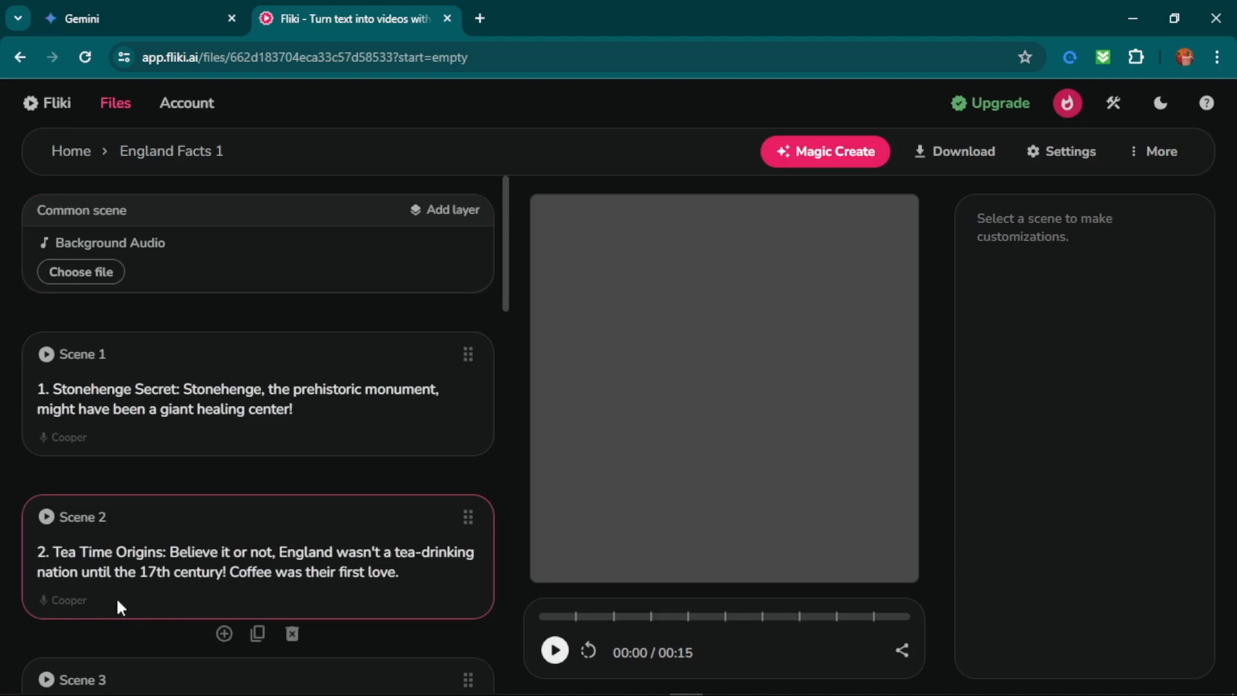
Play the audio preview of the England Facts 1 scenes and select the Tea Time Origins scene.
left_click(67, 447)
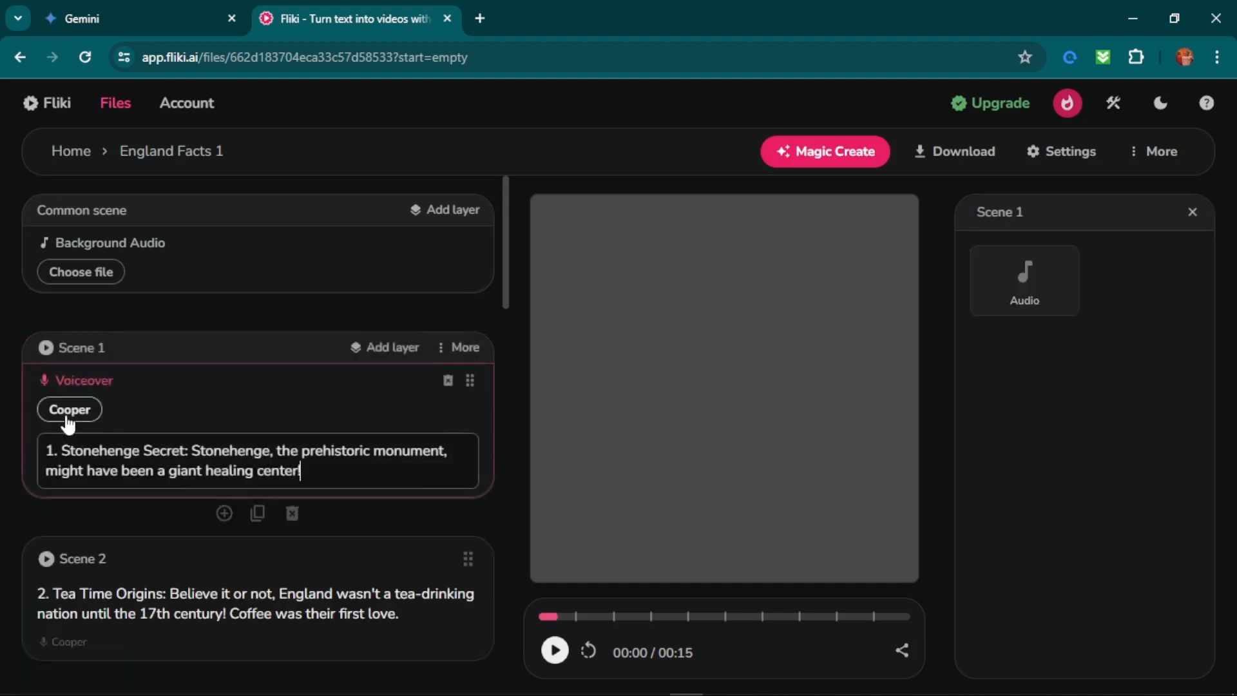
left_click(555, 650)
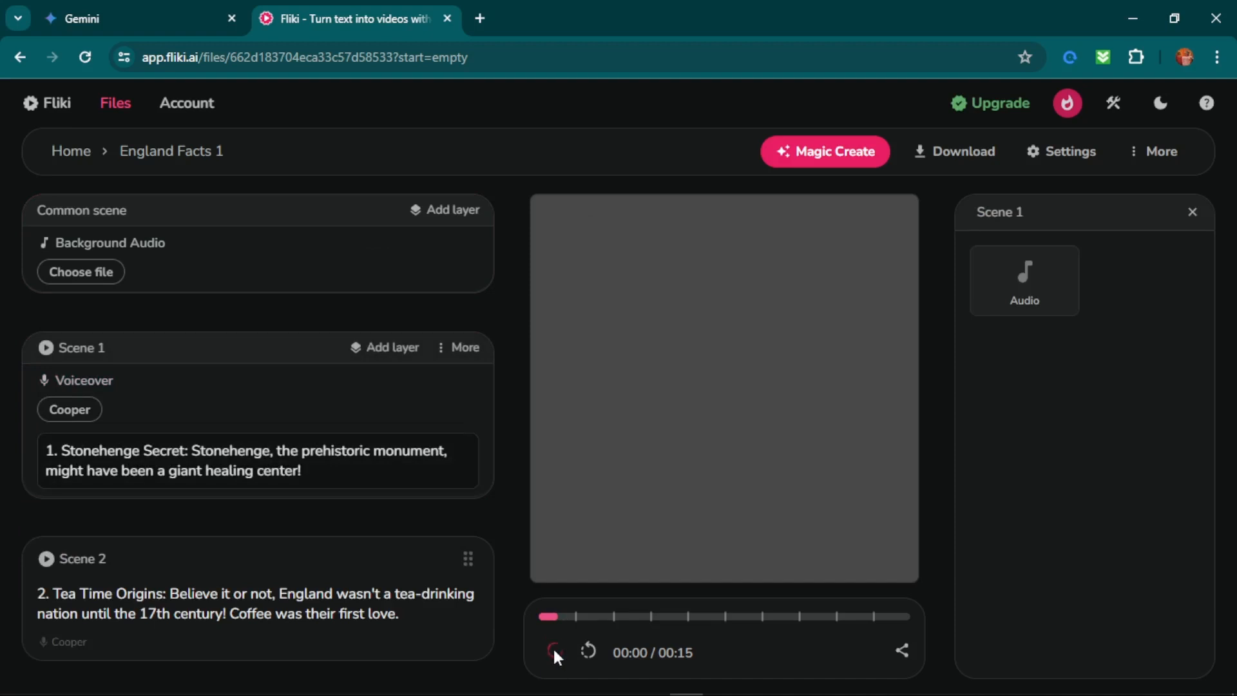
left_click(110, 609)
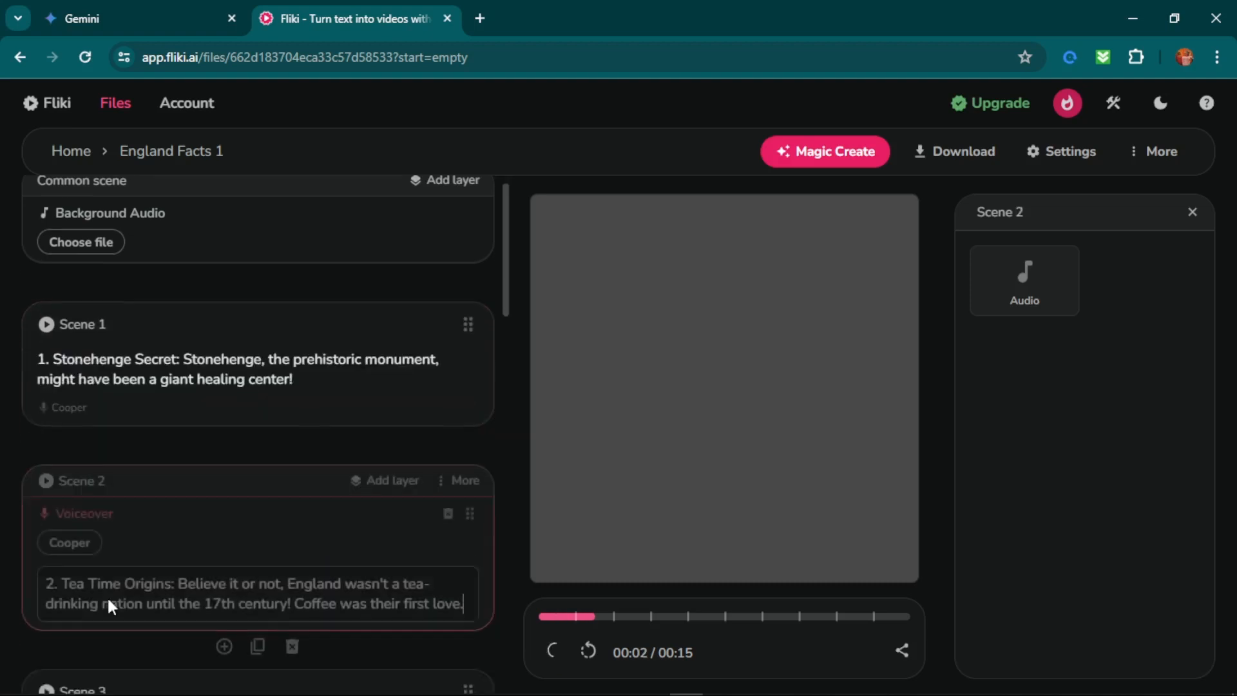
scroll(135, 438, "up", 3)
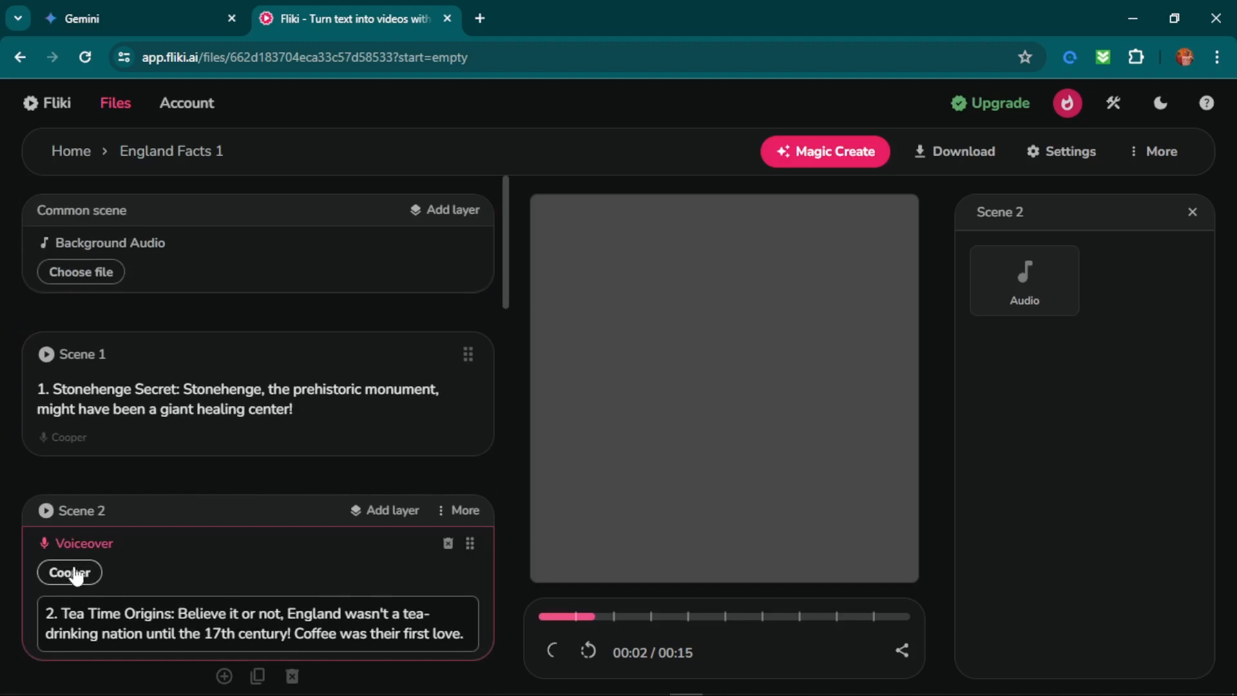
Browse the standard and ultra realistic voices available for Scene 2 and close the voice selection without changing the voice.
left_click(74, 577)
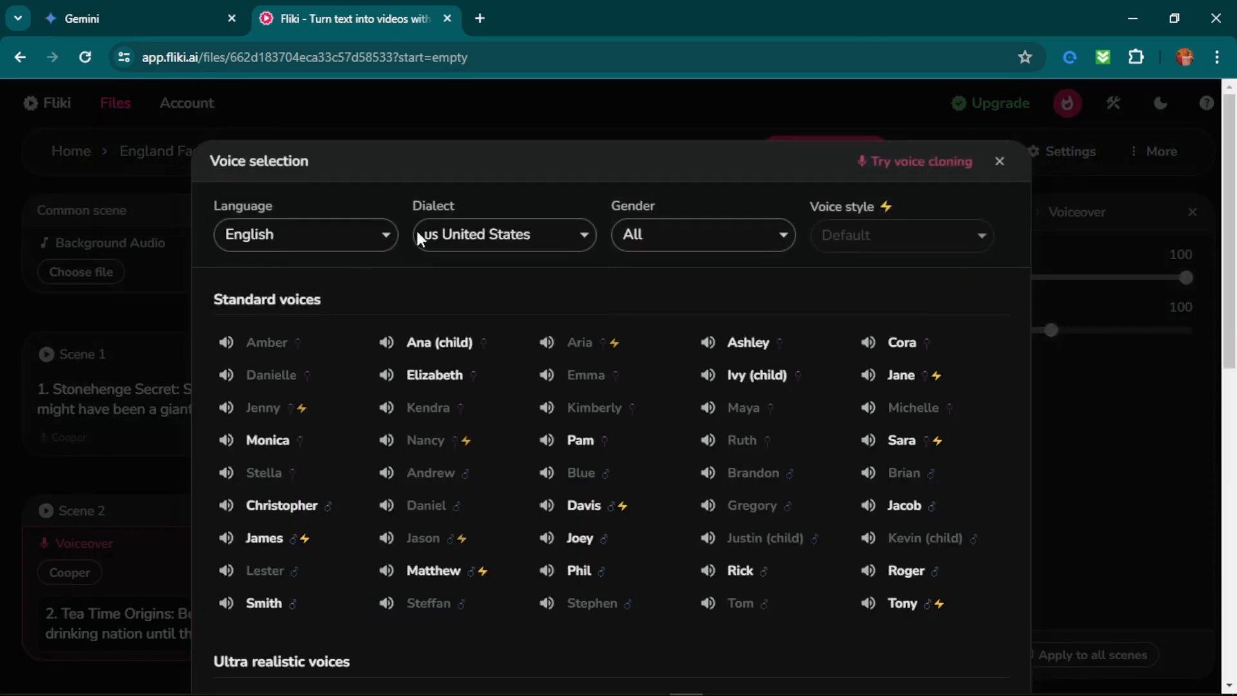
scroll(434, 580, "down", 5)
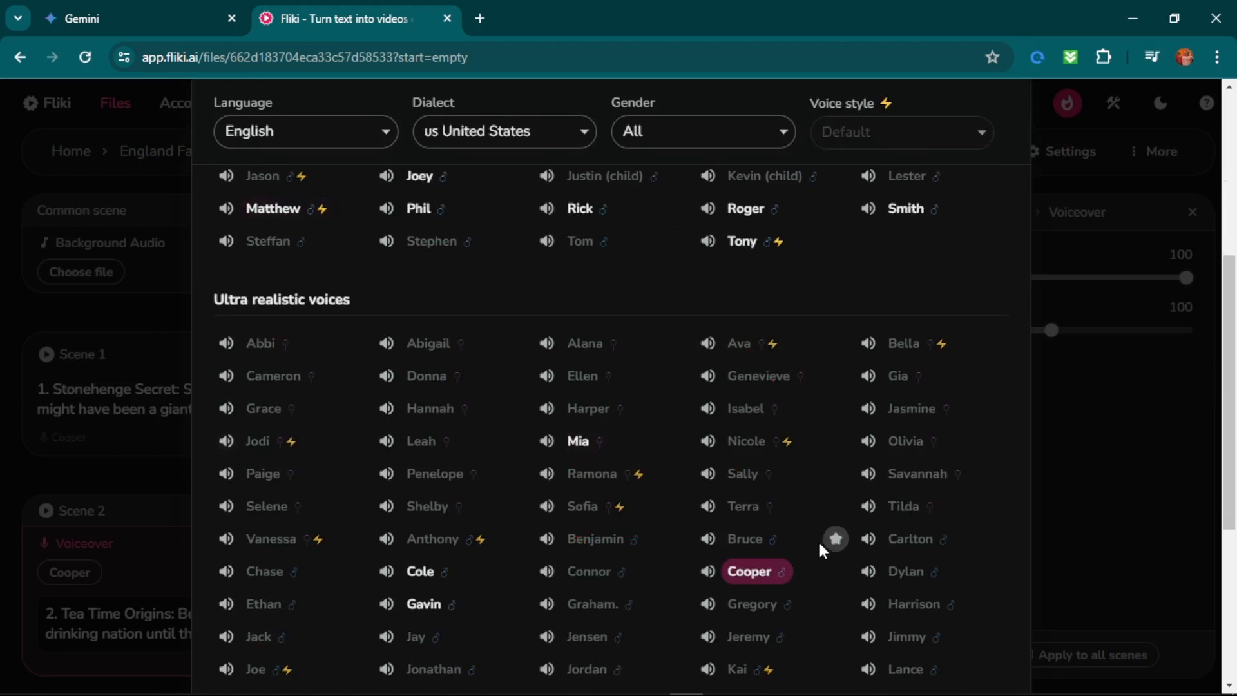
scroll(999, 184, "up", 1)
scroll(999, 176, "up", 5)
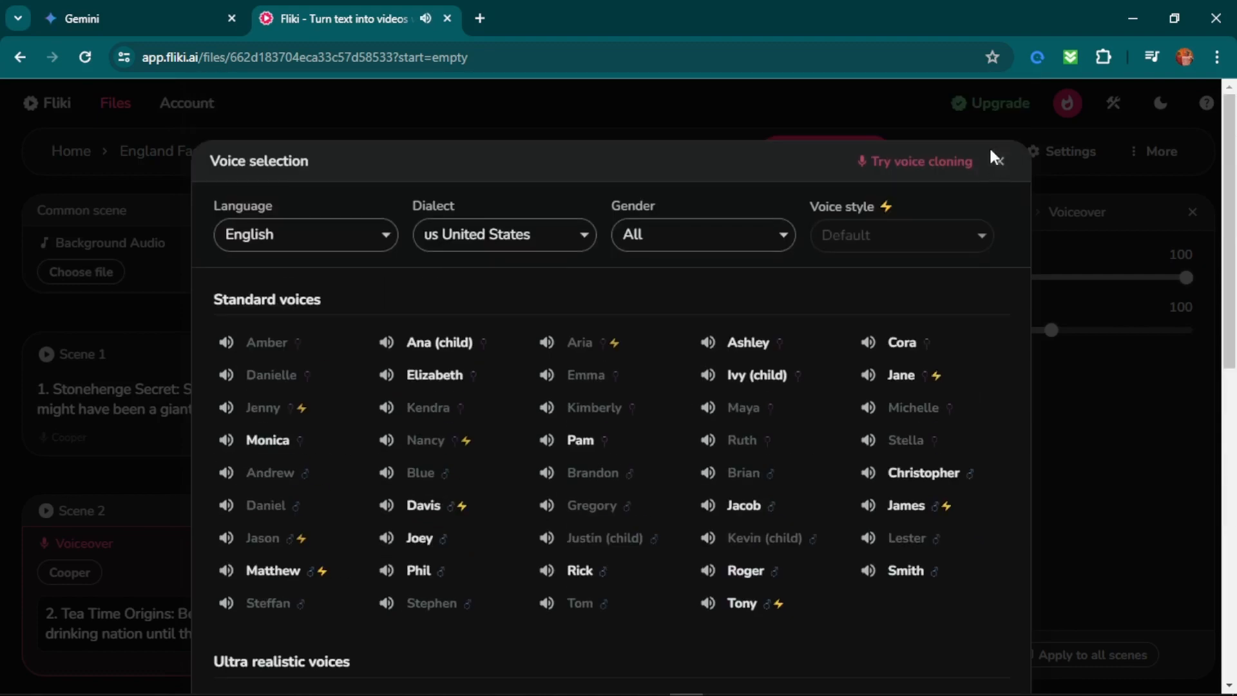
left_click(995, 161)
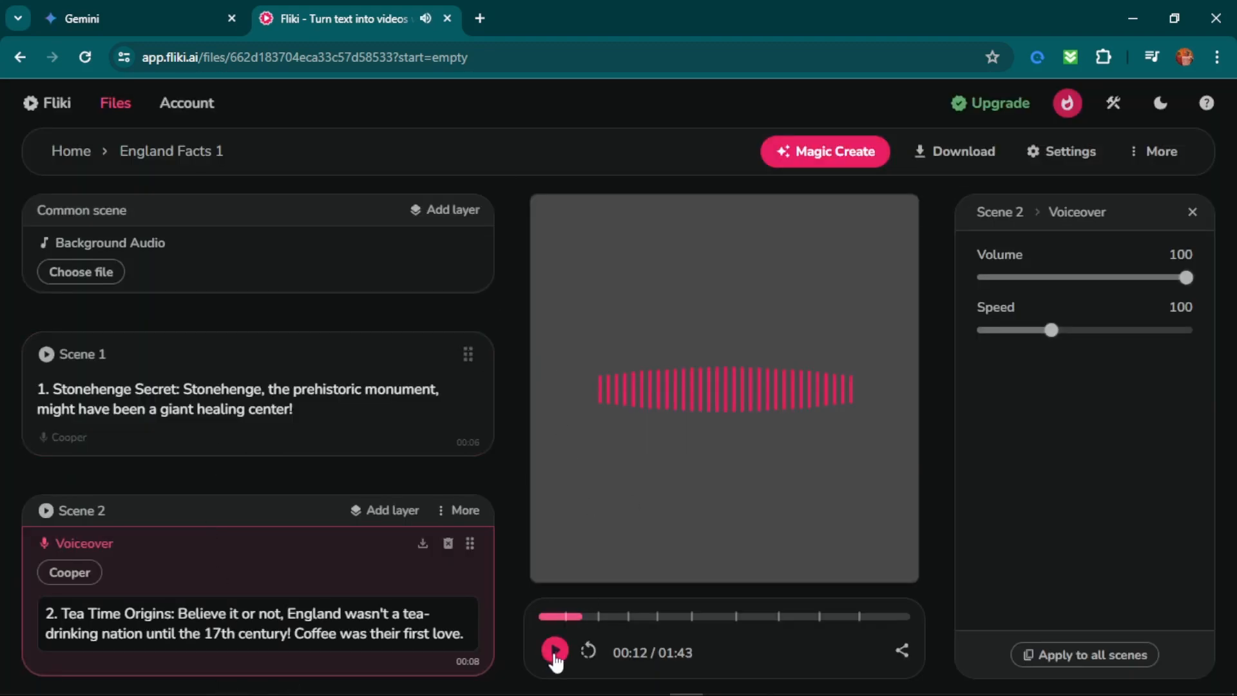
Start a new export of the England Facts 1 voiceover in mp3 format and confirm it.
scroll(233, 214, "down", 3)
scroll(233, 214, "up", 3)
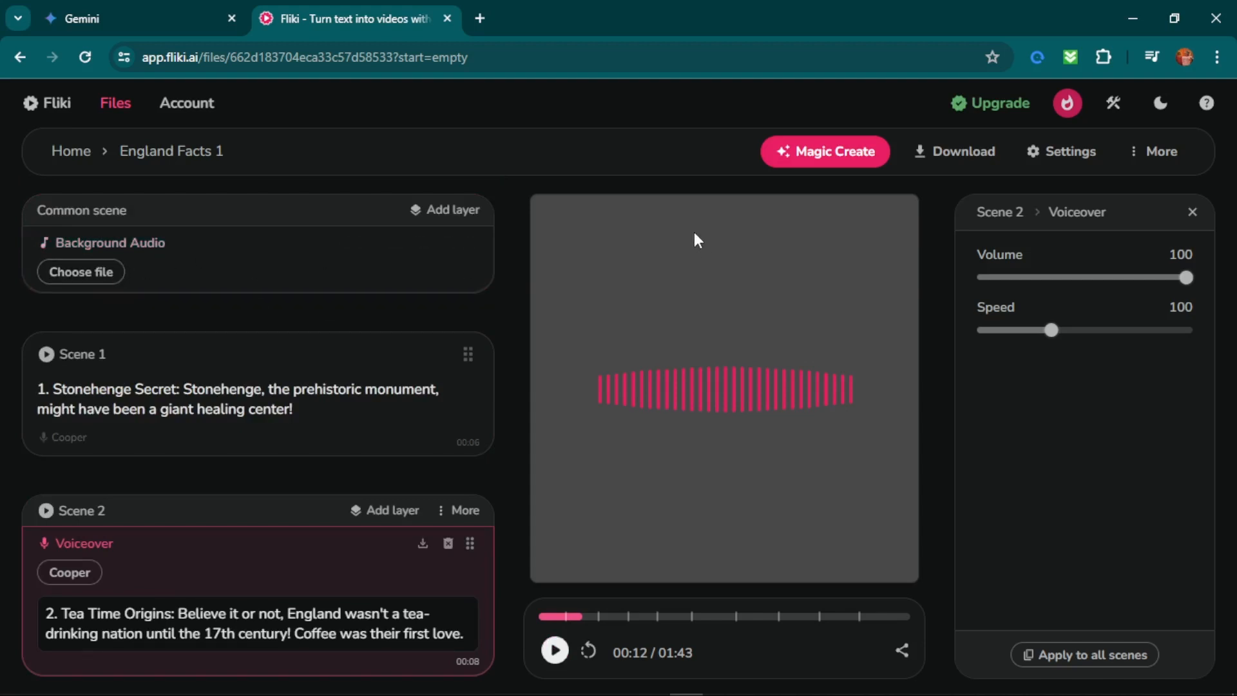
left_click(967, 151)
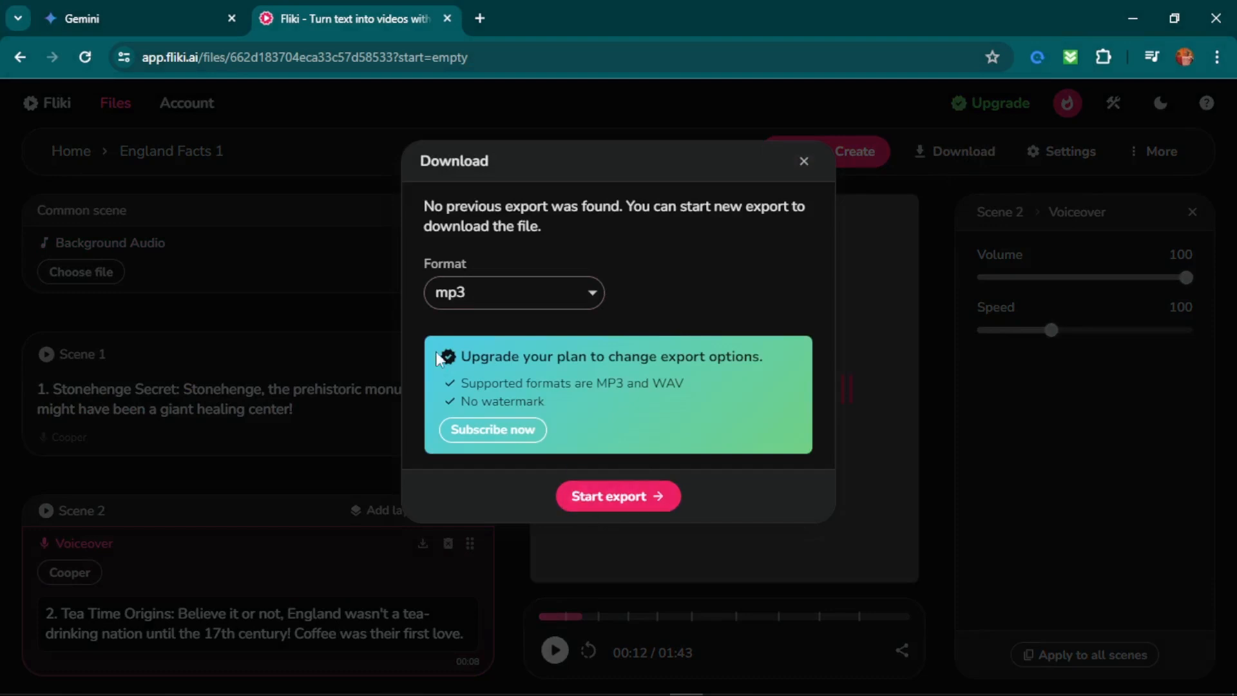
left_click(620, 499)
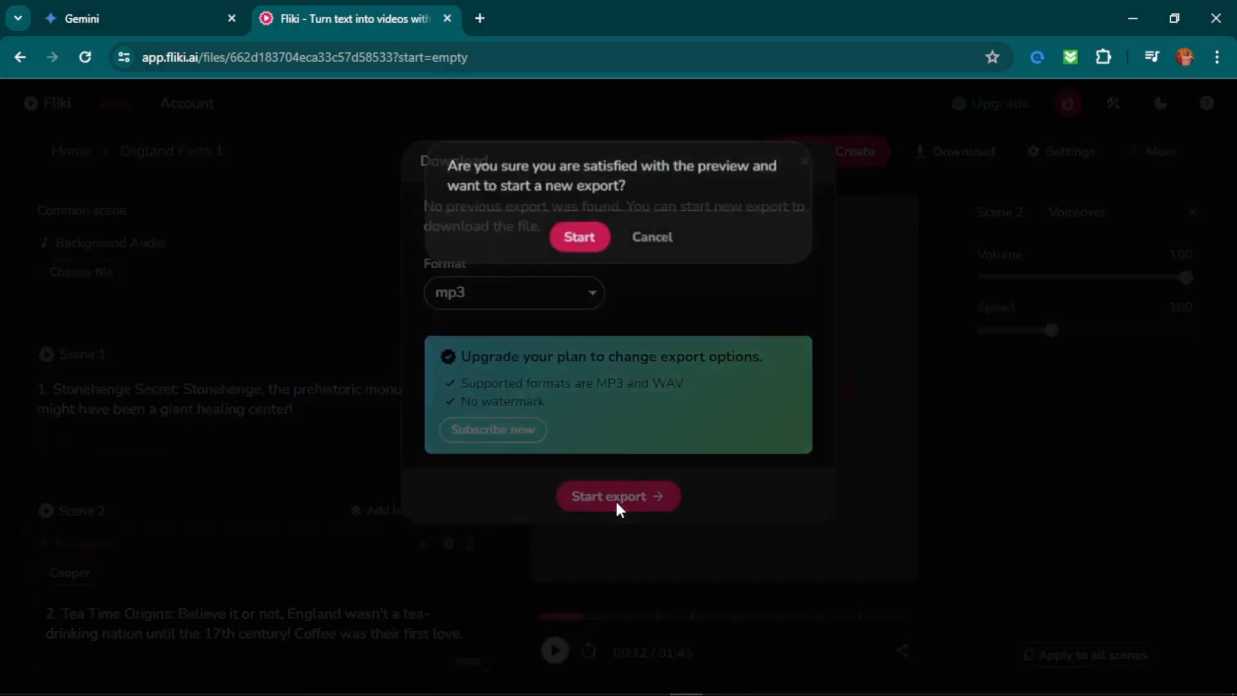
left_click(580, 238)
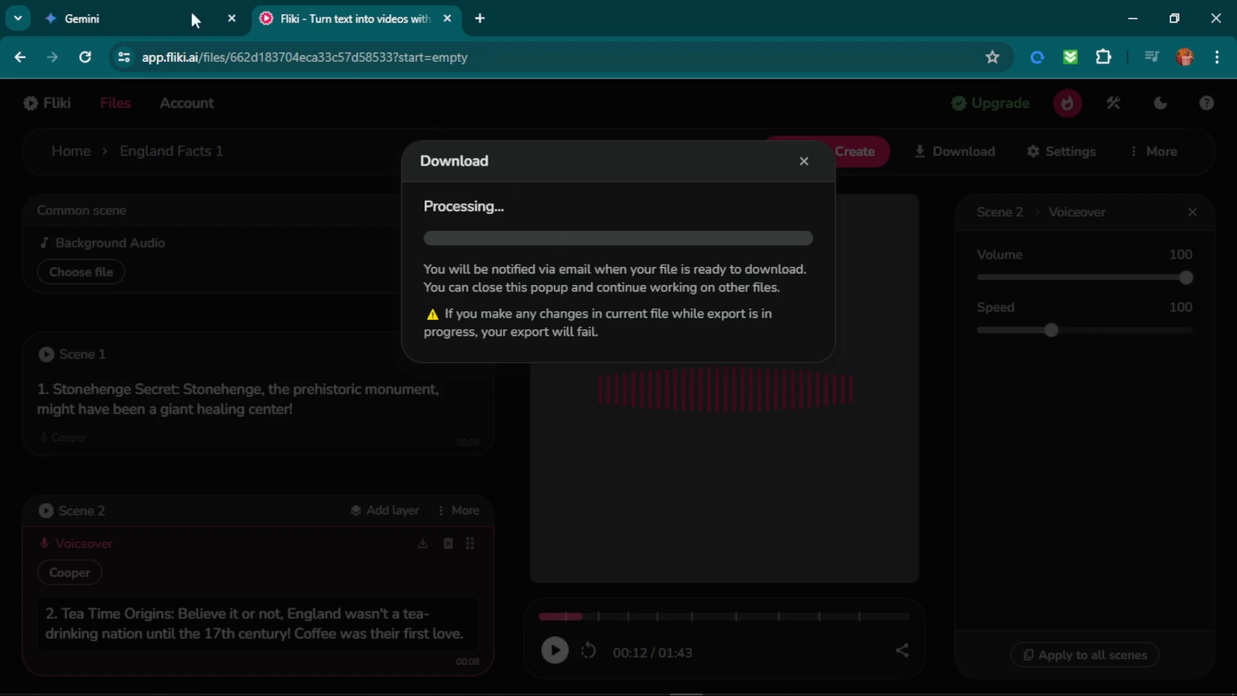
Open a spare browser tab, download the exported mp3 voiceover from Fliki and close the download dialog.
left_click(479, 19)
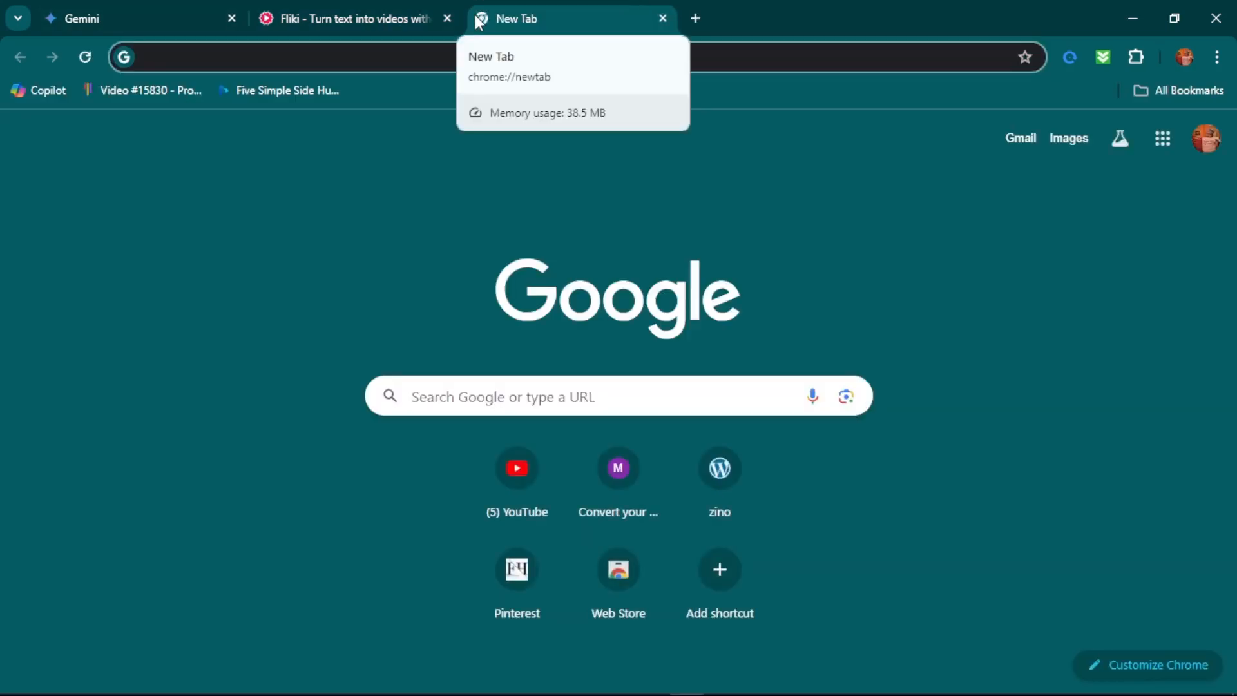
left_click(367, 9)
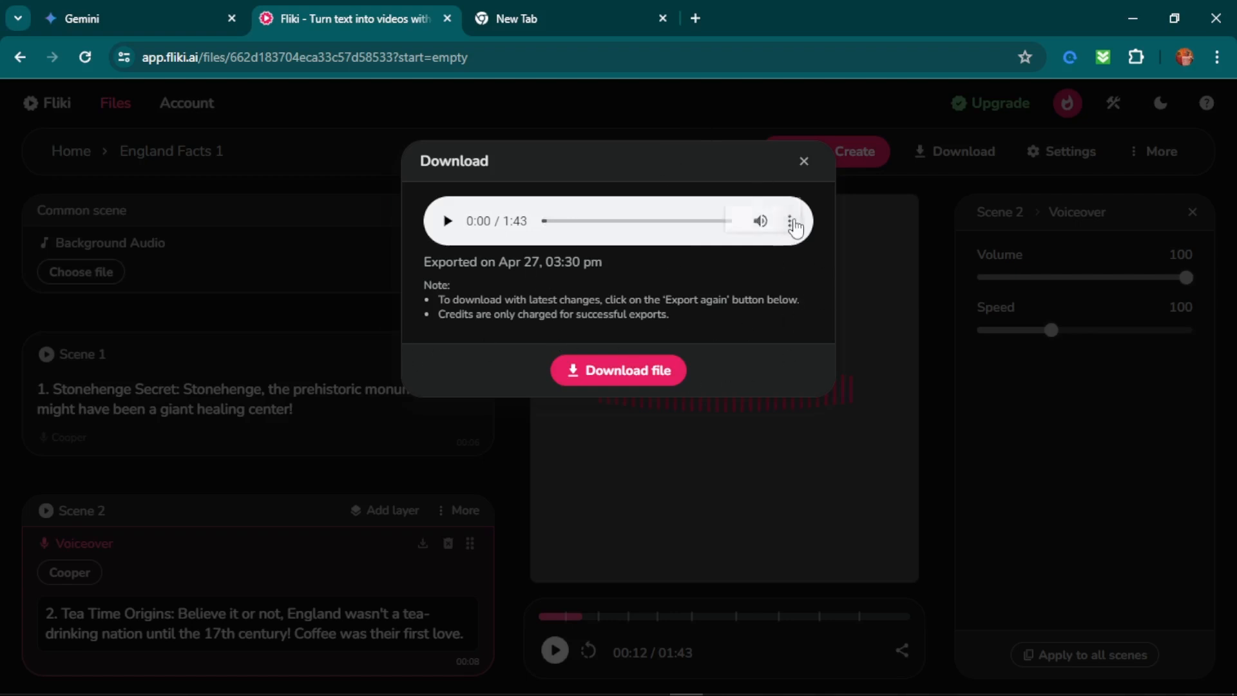
left_click(791, 223)
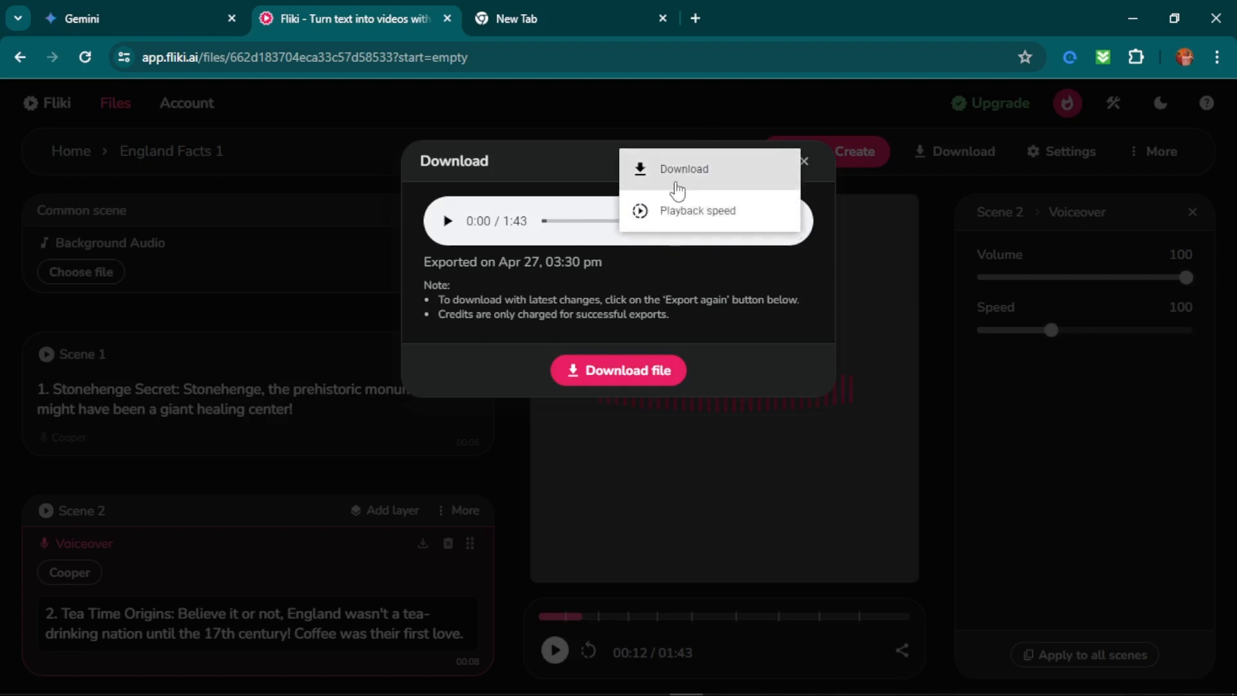
left_click(701, 301)
left_click(604, 375)
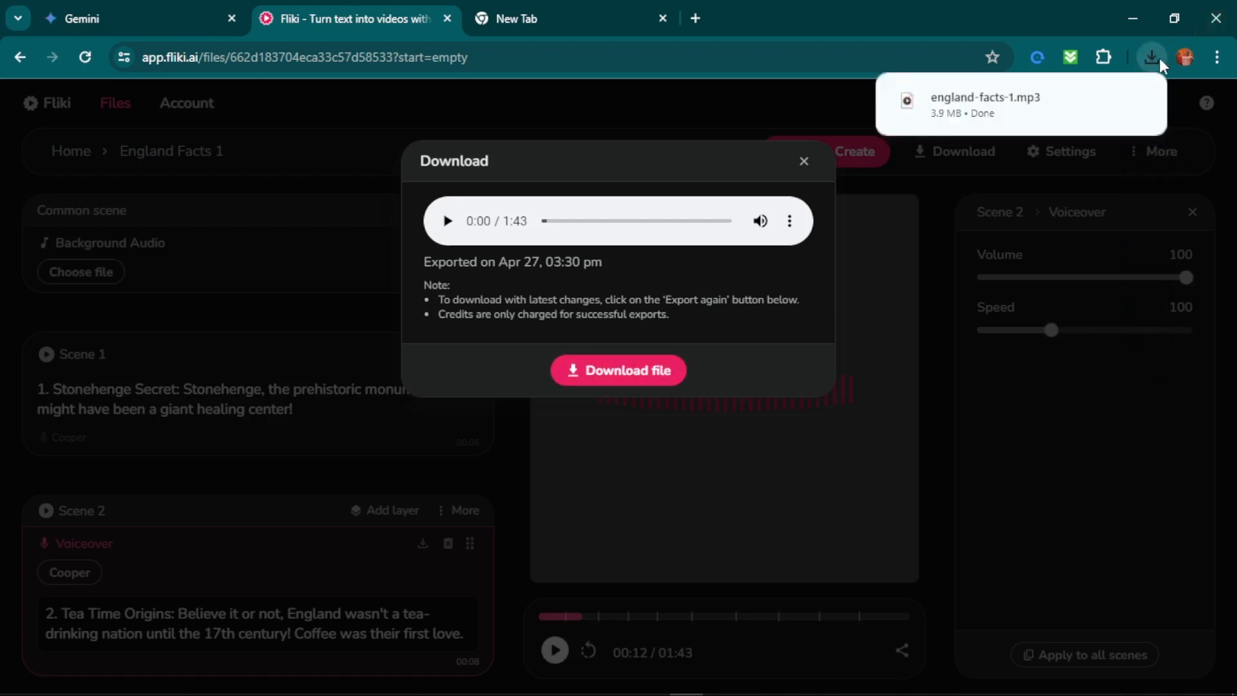
mouse_move(1042, 114)
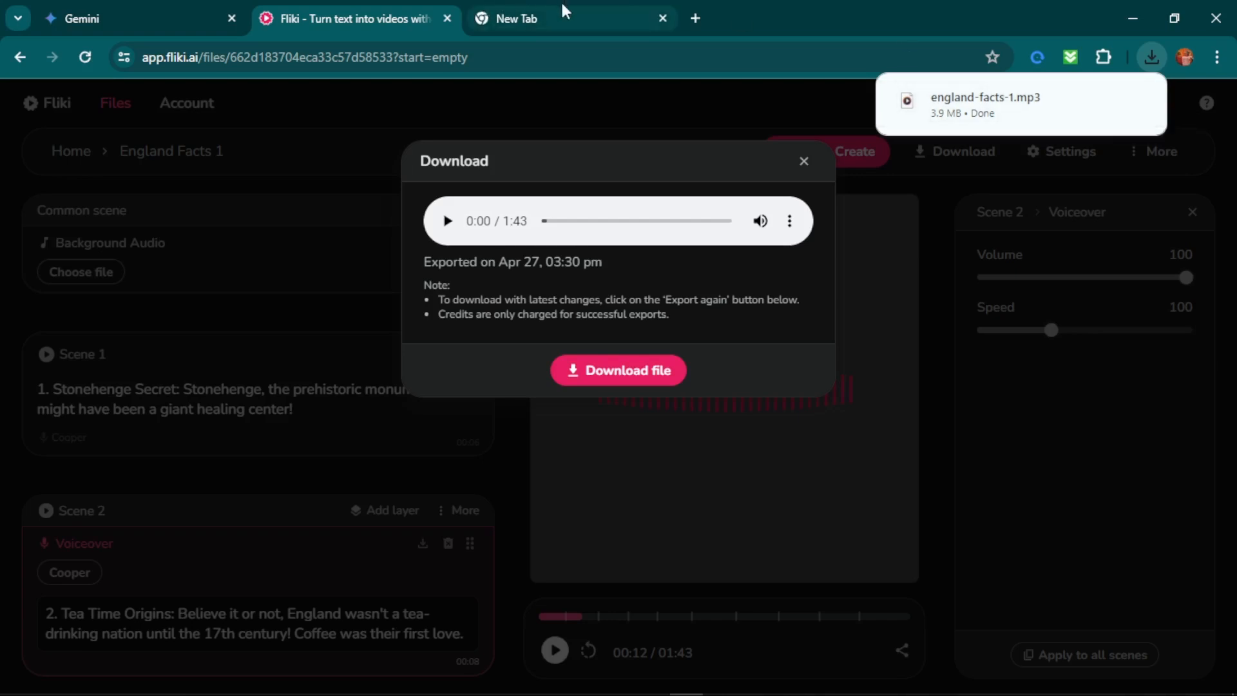
left_click(804, 161)
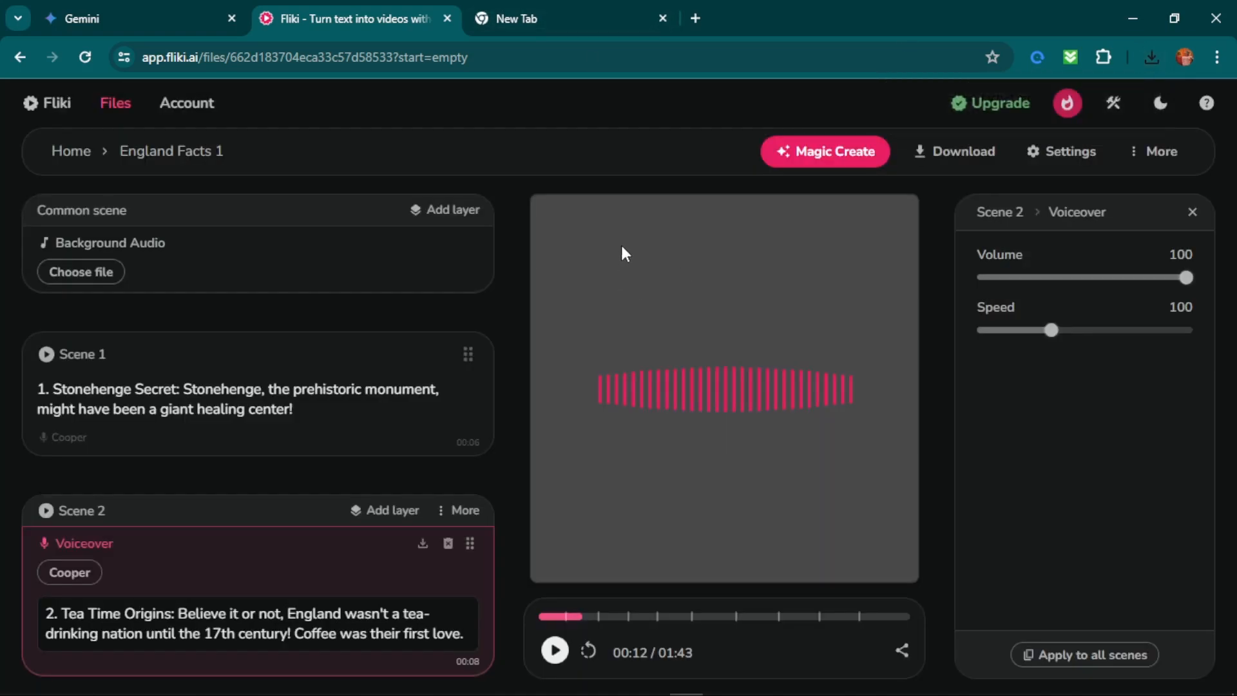
Open CapCut's online image editor in the new browser tab and create a blank TikTok canvas of 1080 × 1920 px.
left_click(564, 1)
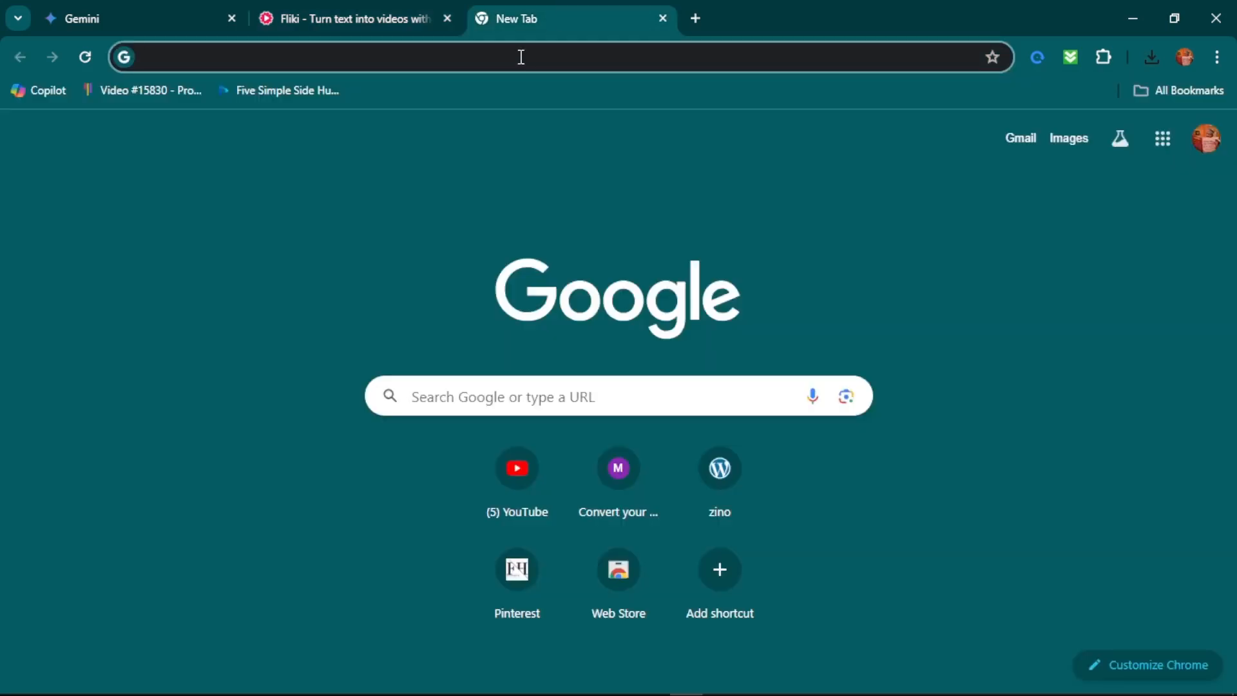
type("capcut.com/editor-graphic")
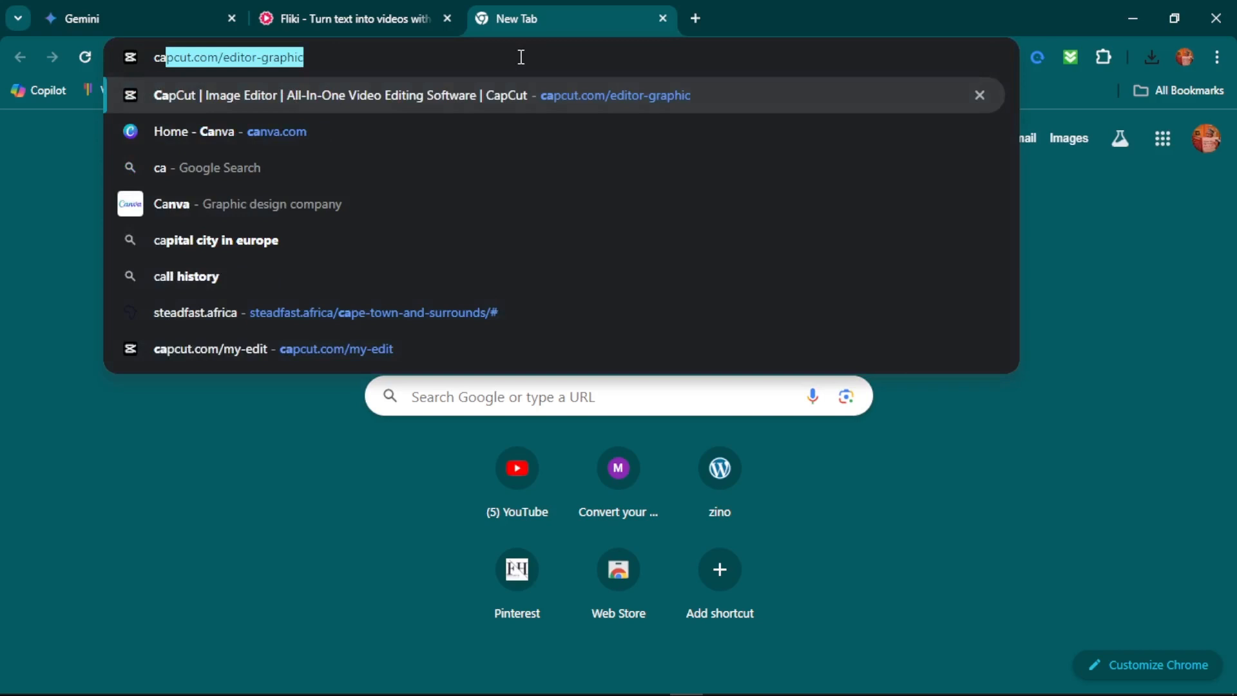
key("Return")
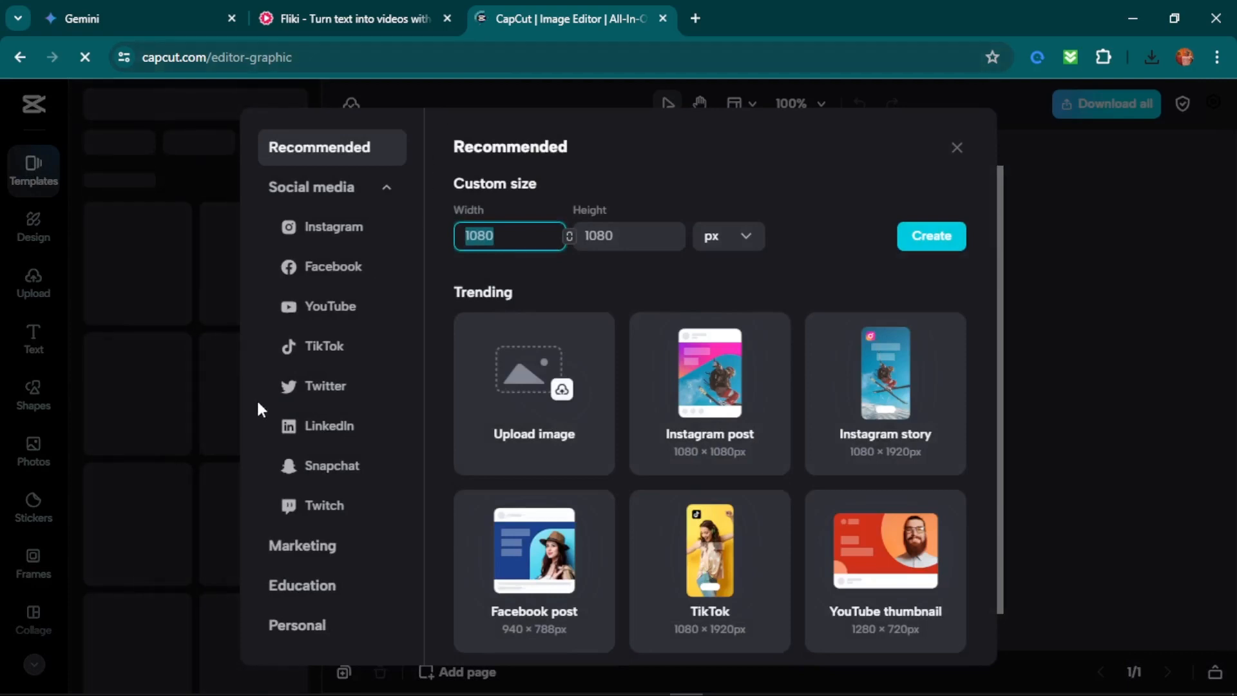
left_click(306, 356)
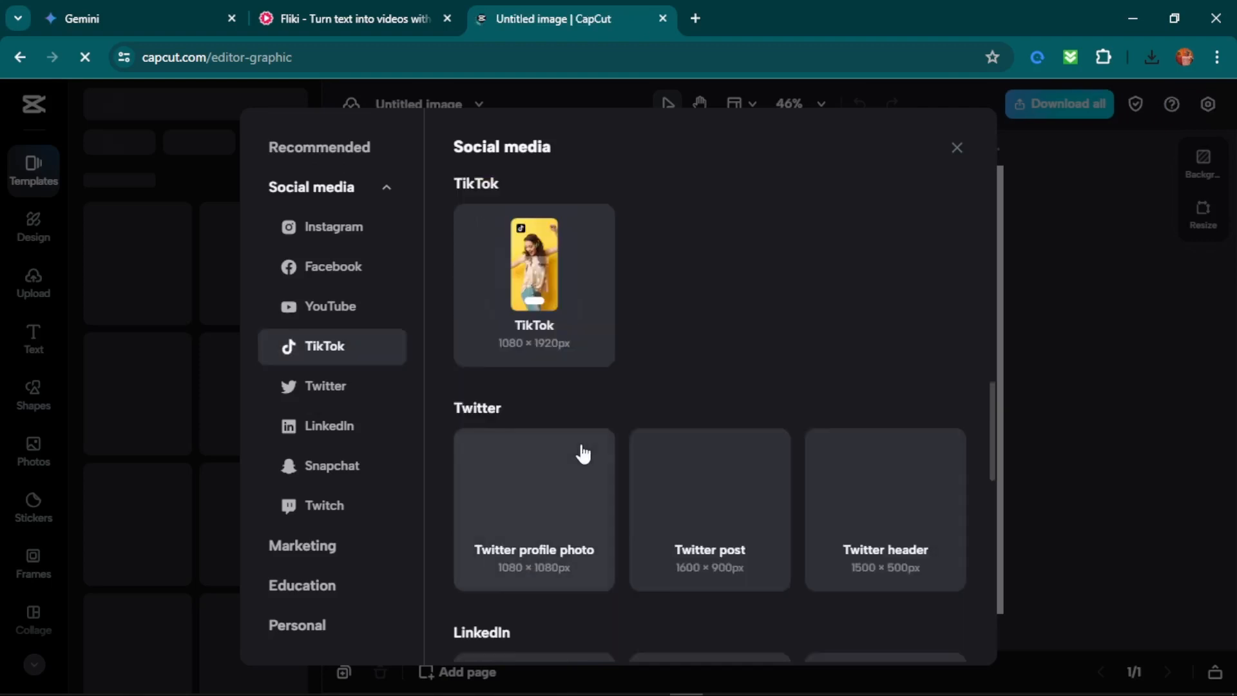
left_click(579, 269)
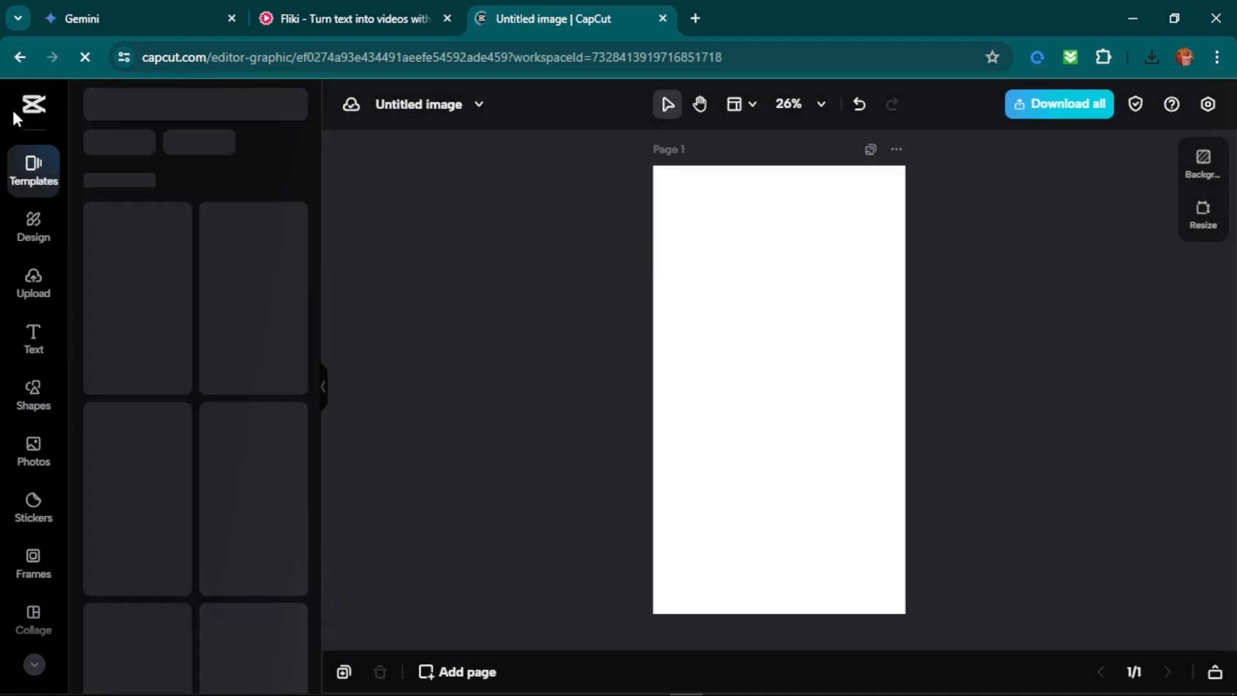
Open CapCut's Image generator plugin and start editing its image description.
scroll(22, 580, "down", 3)
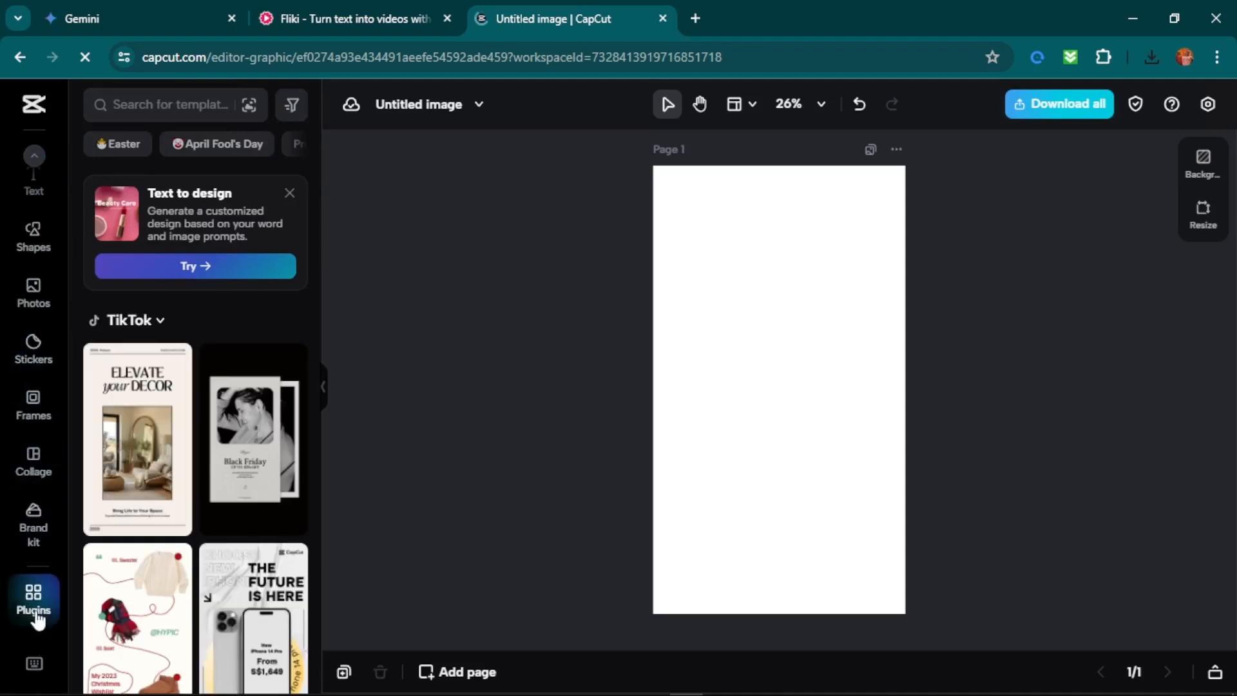
scroll(36, 628, "up", 2)
scroll(36, 619, "down", 2)
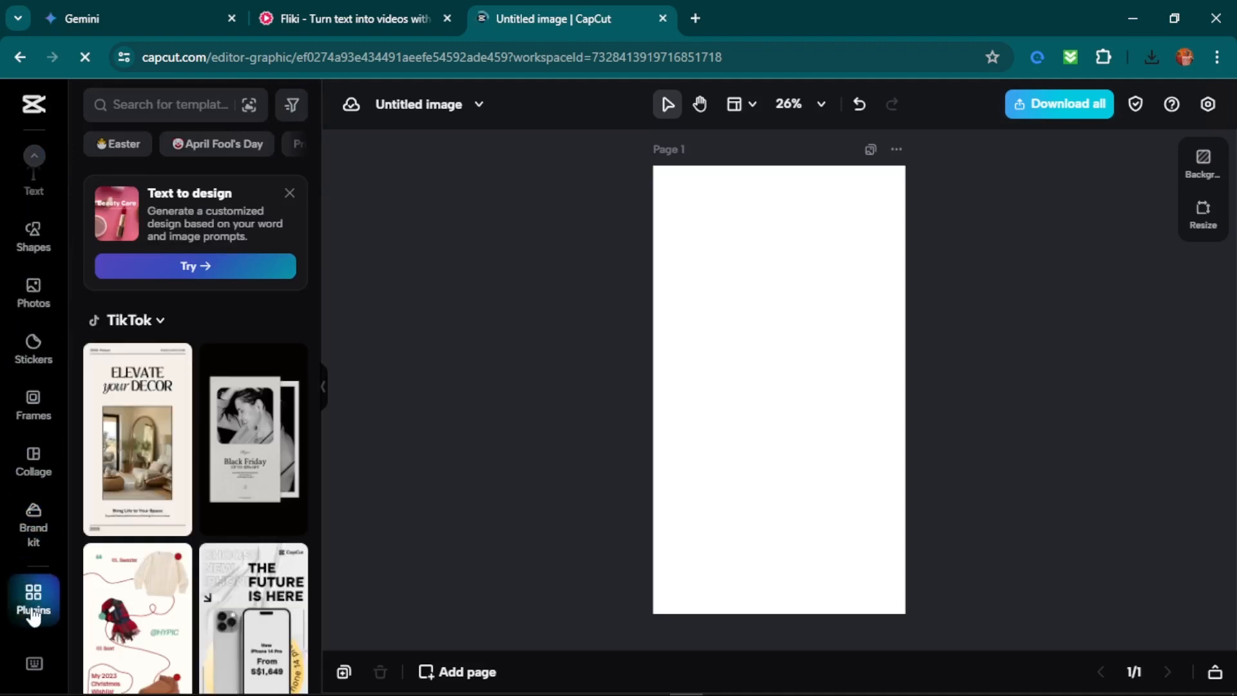
left_click(34, 606)
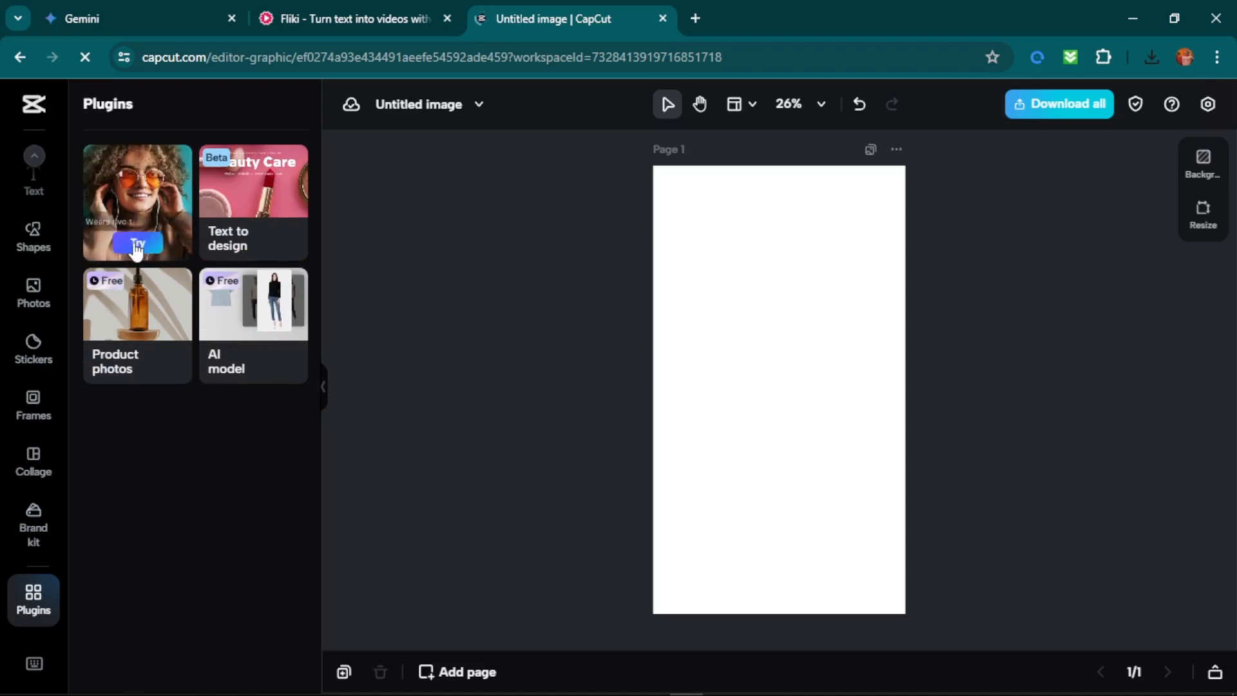
left_click(134, 242)
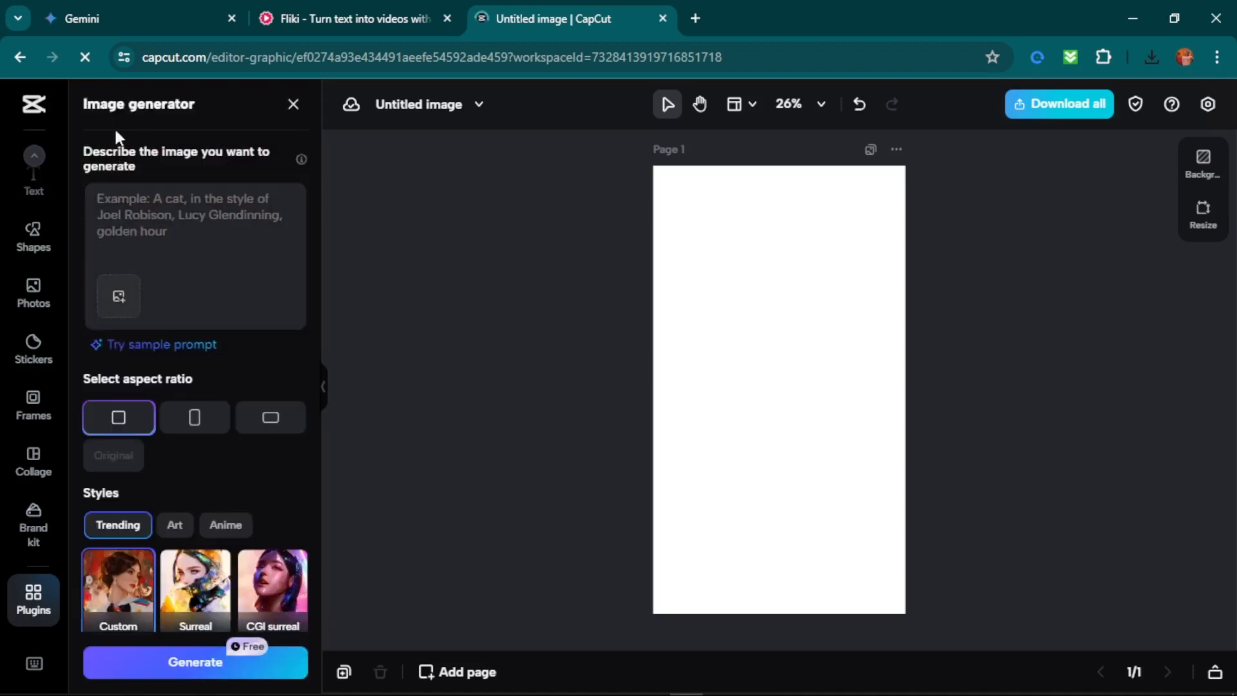
left_click(184, 215)
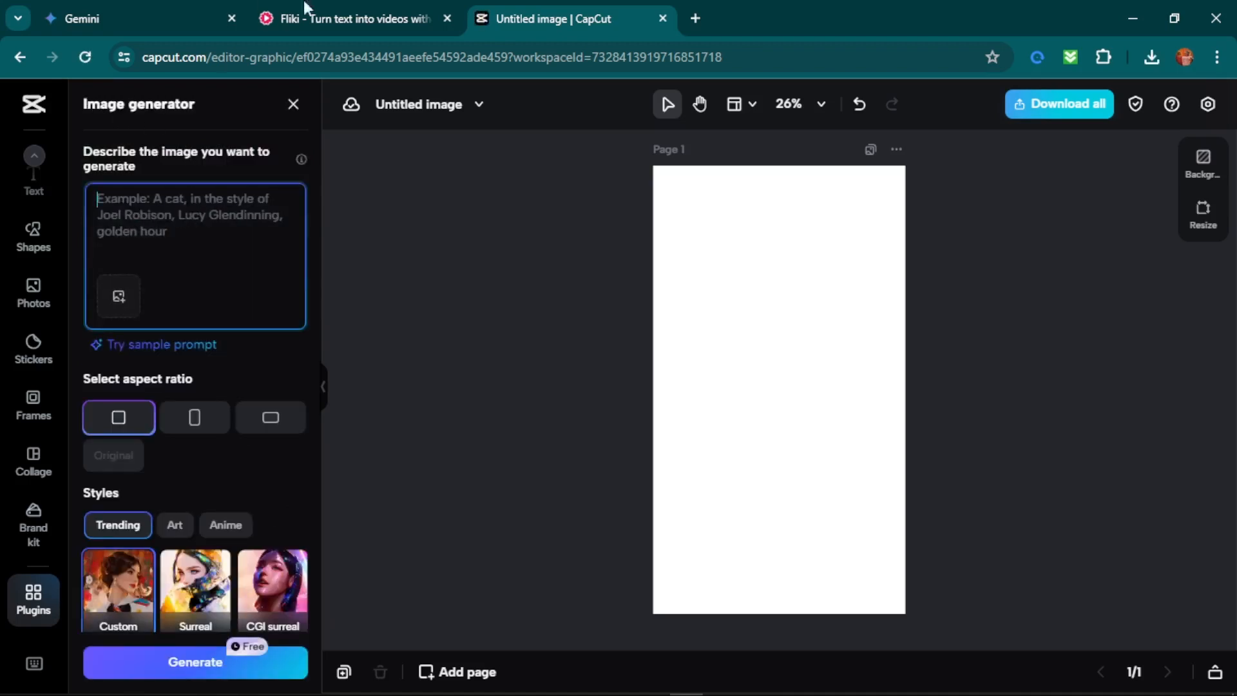
In Gemini, copy the text of Image Prompt 1, "A druid priestess performing a healing ritual at Stonehenge", and keep its browser tab beside CapCut's.
left_click(122, 9)
left_click_drag(132, 8, 347, 9)
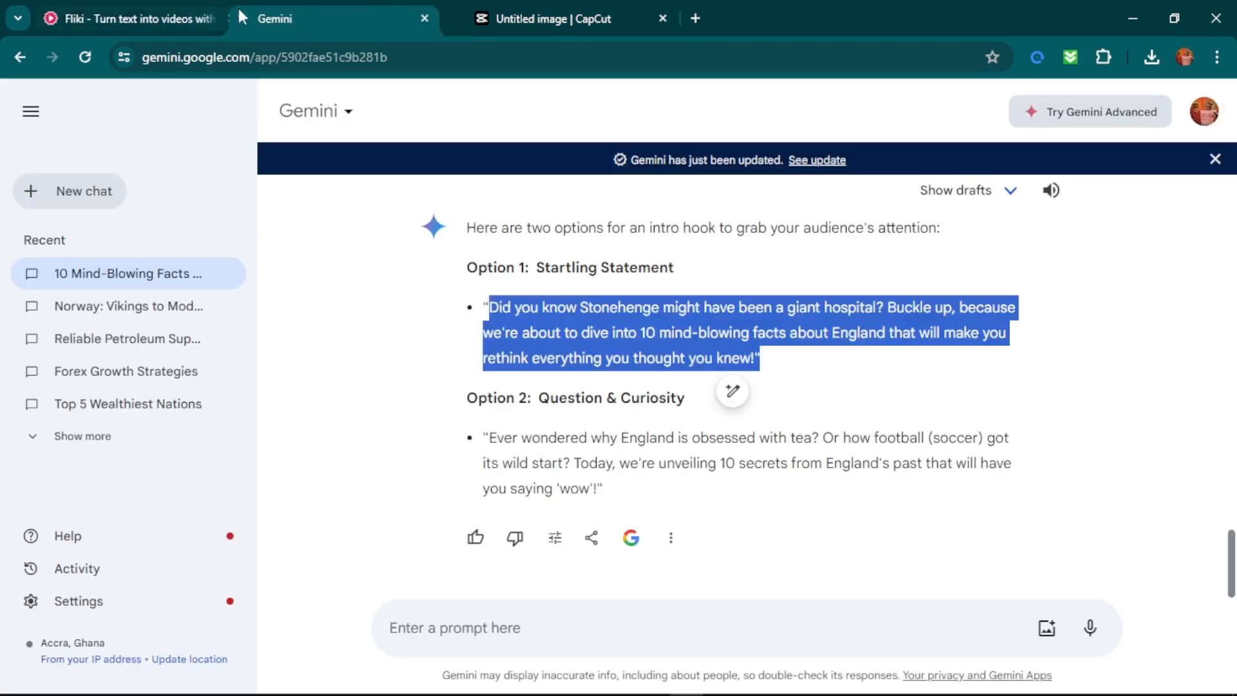
scroll(608, 310, "up", 10)
scroll(608, 310, "up", 12)
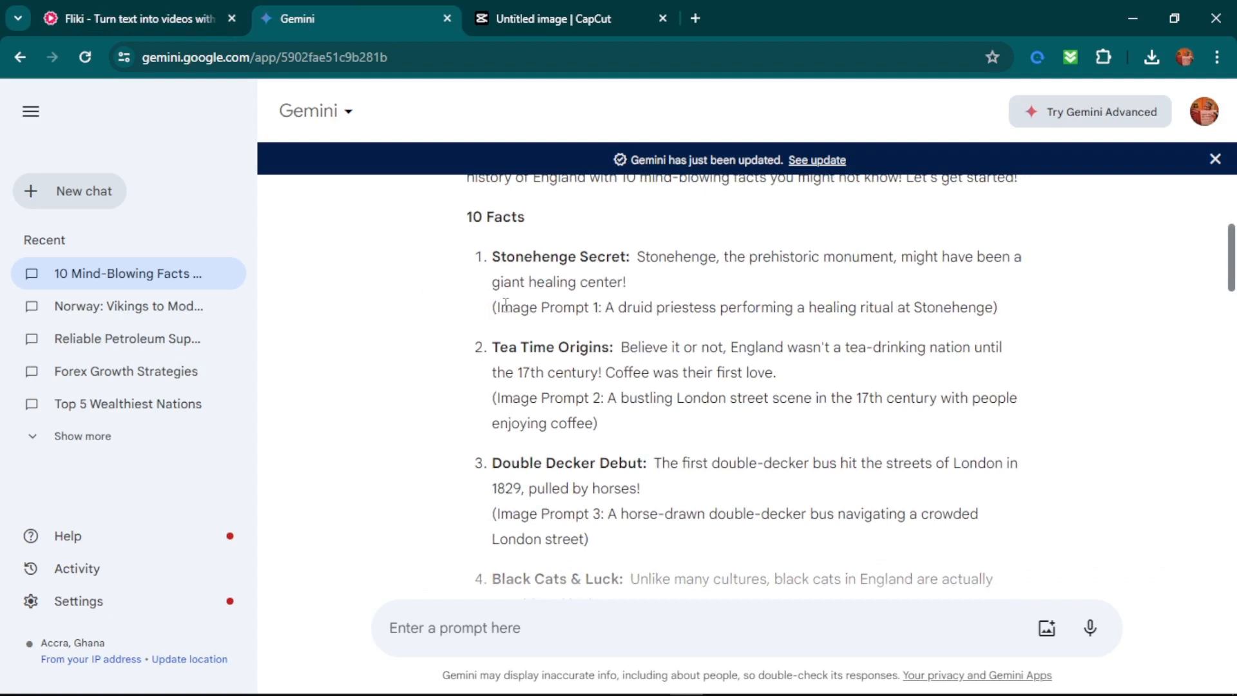
left_click_drag(608, 307, 996, 311)
right_click(612, 310)
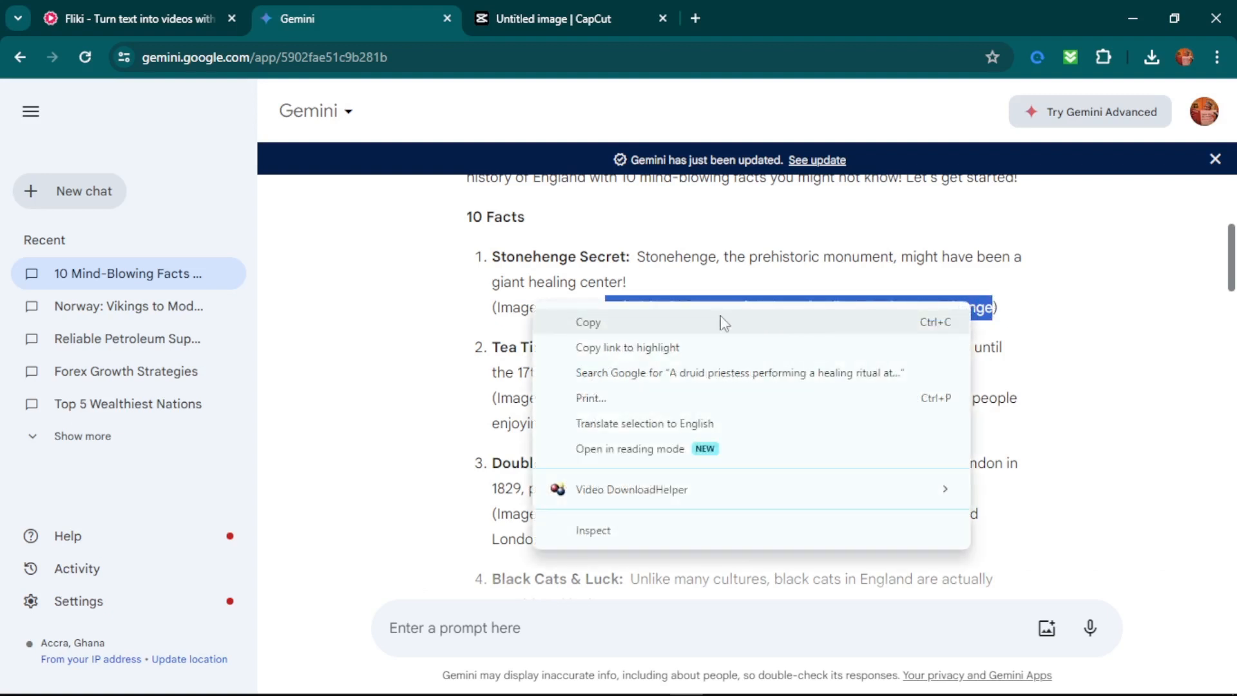
left_click(723, 323)
In CapCut's image generator, paste the druid priestess prompt, choose the portrait aspect ratio, keep the Custom style and generate the images.
left_click(554, 18)
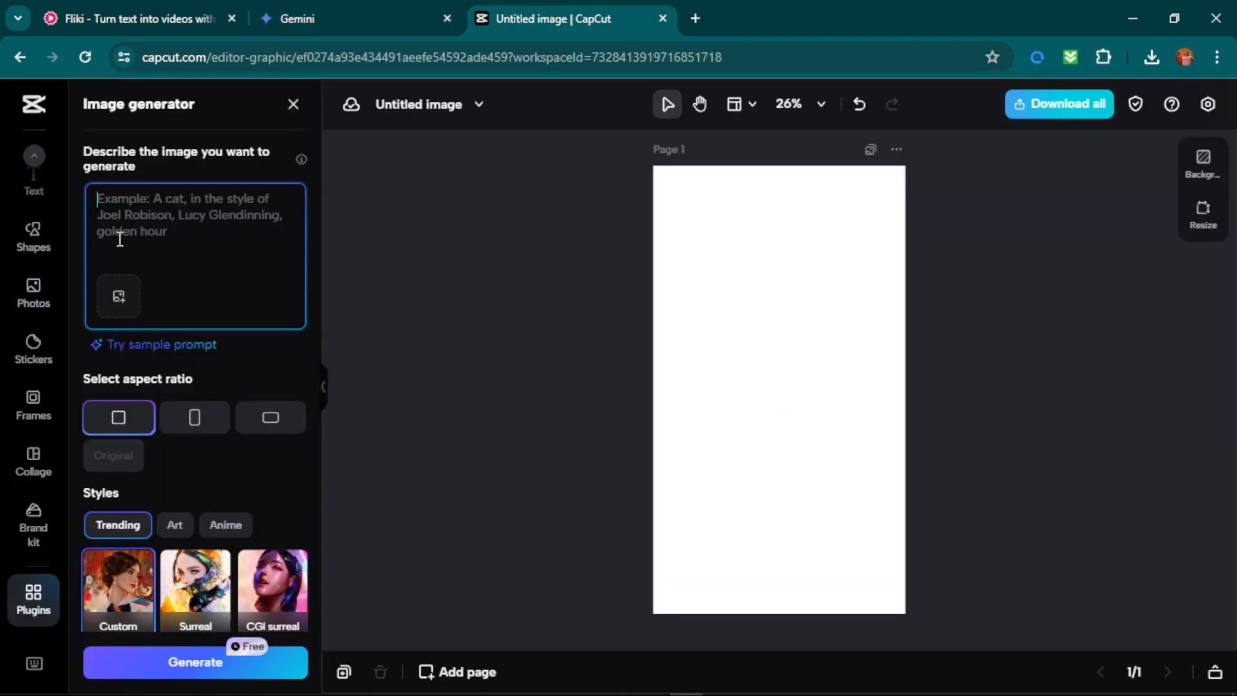
key("ctrl+v")
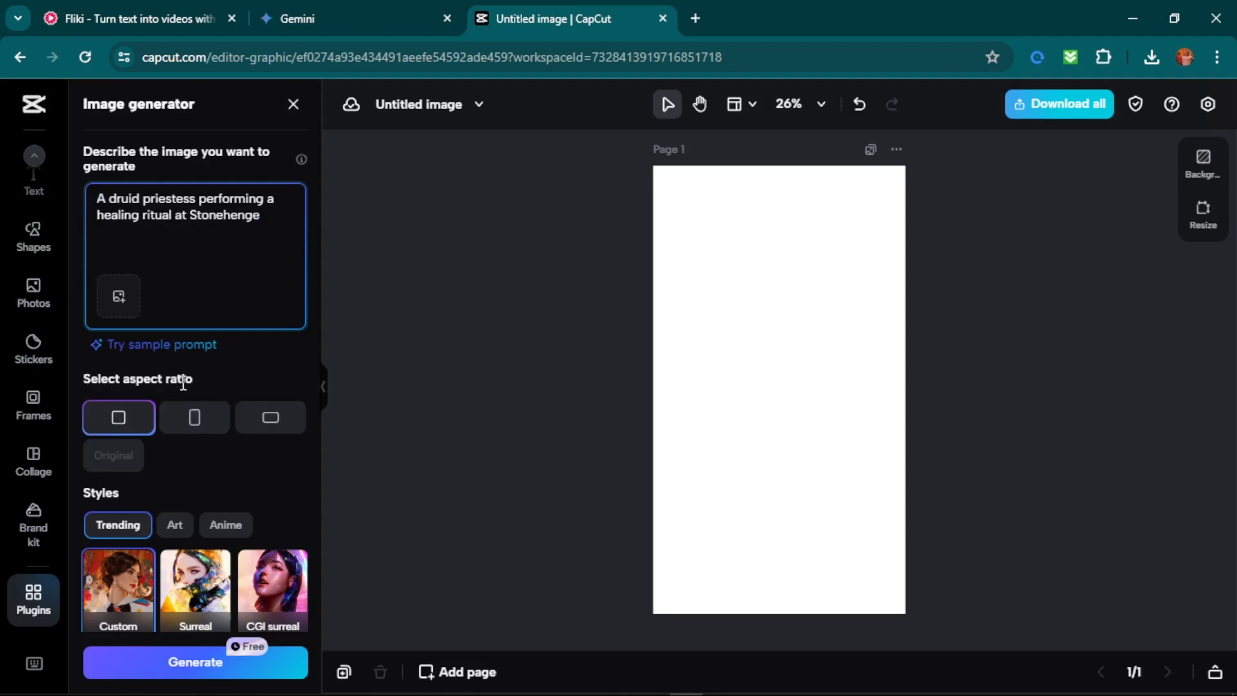
left_click(185, 422)
scroll(188, 434, "down", 3)
scroll(187, 435, "down", 1)
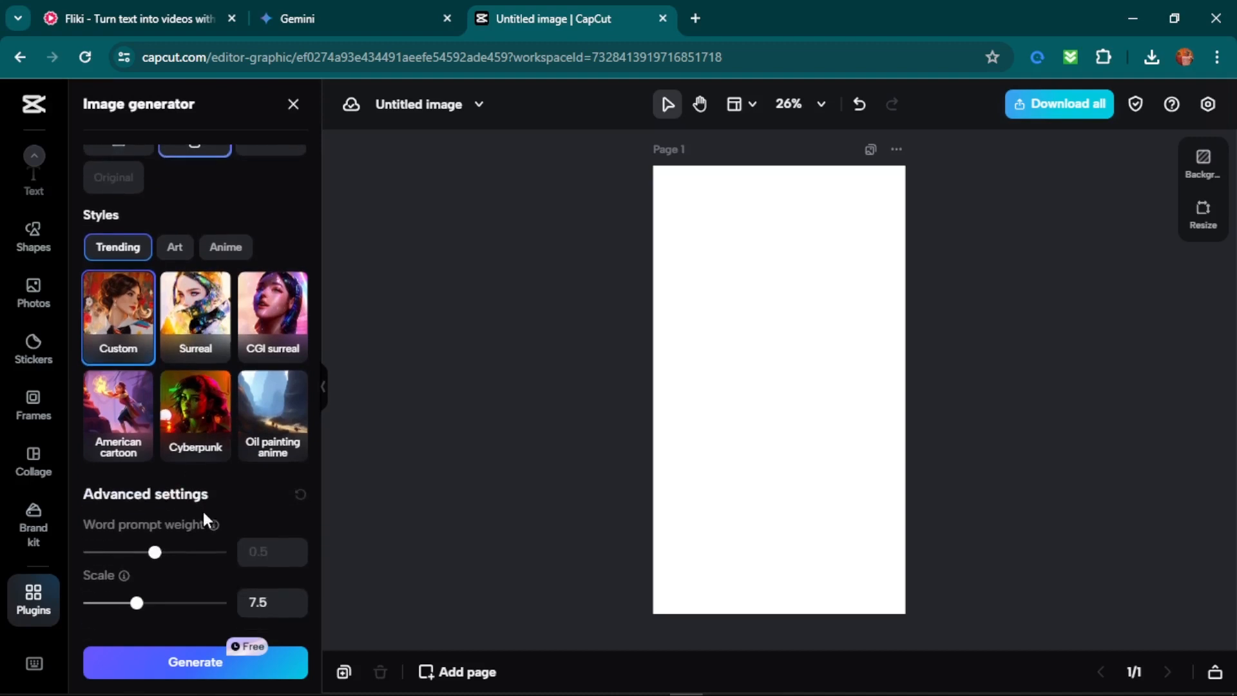
left_click(204, 668)
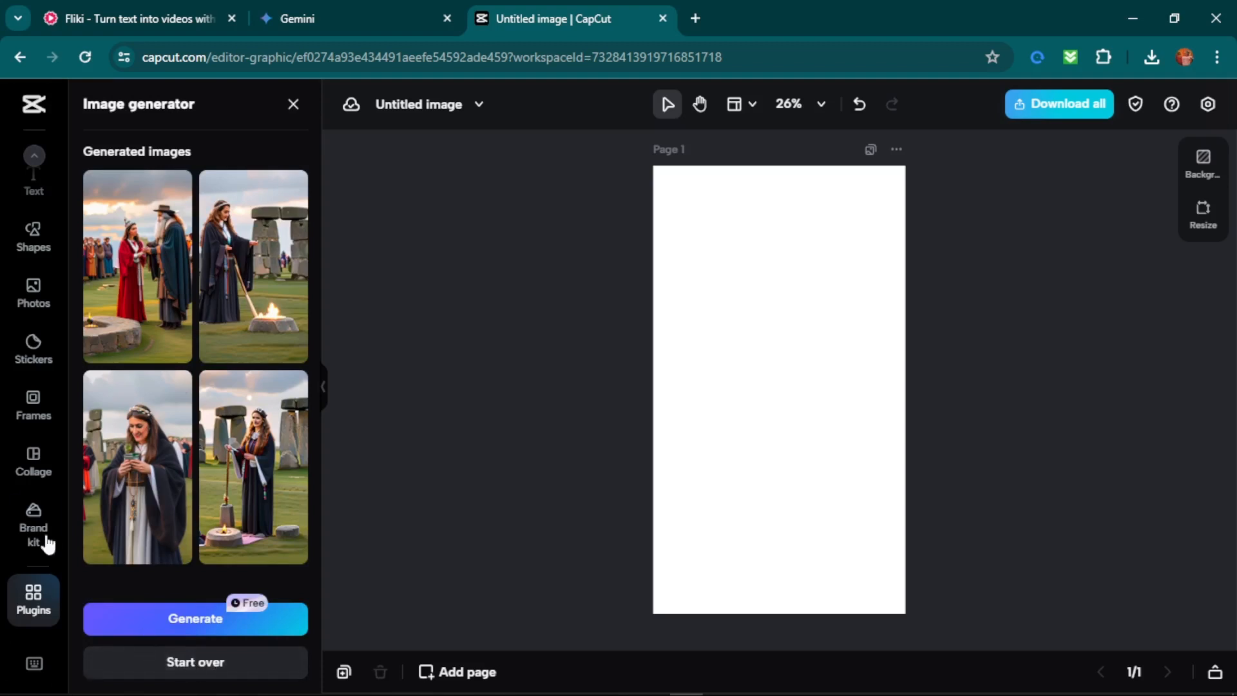
Review the generated Stonehenge images and add the one of the woman in red facing the bearded man to the canvas.
scroll(257, 413, "down", 3)
left_click(142, 505)
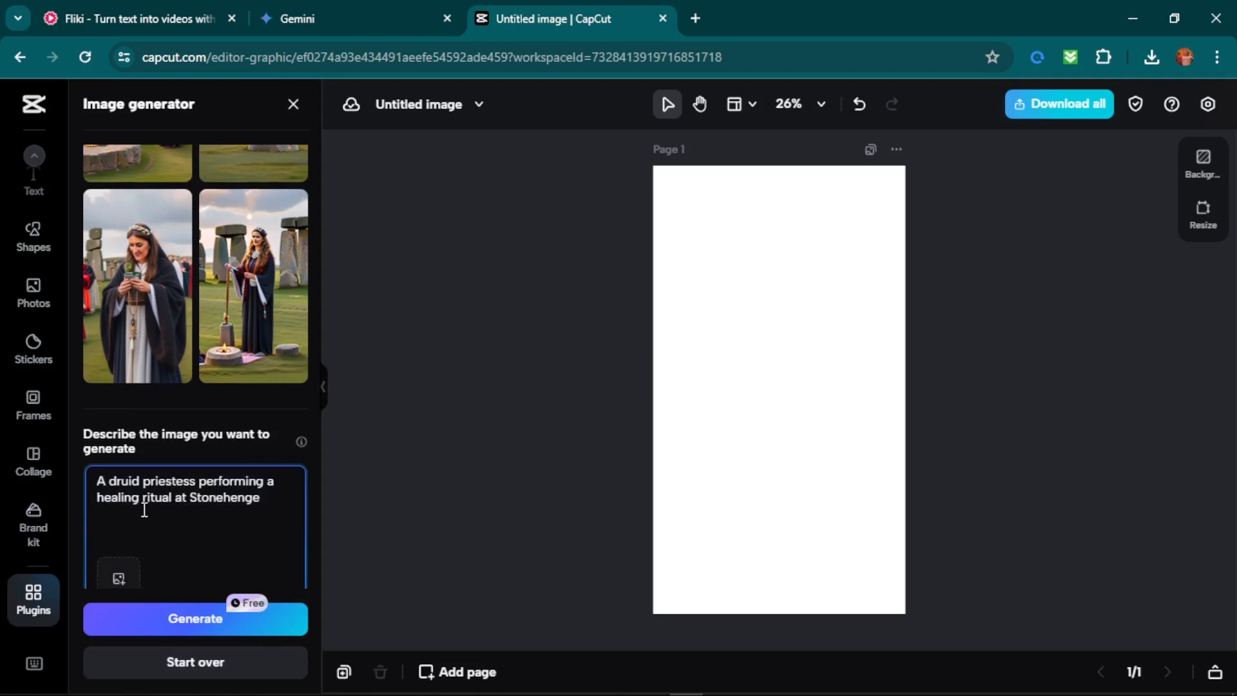
scroll(216, 511, "up", 3)
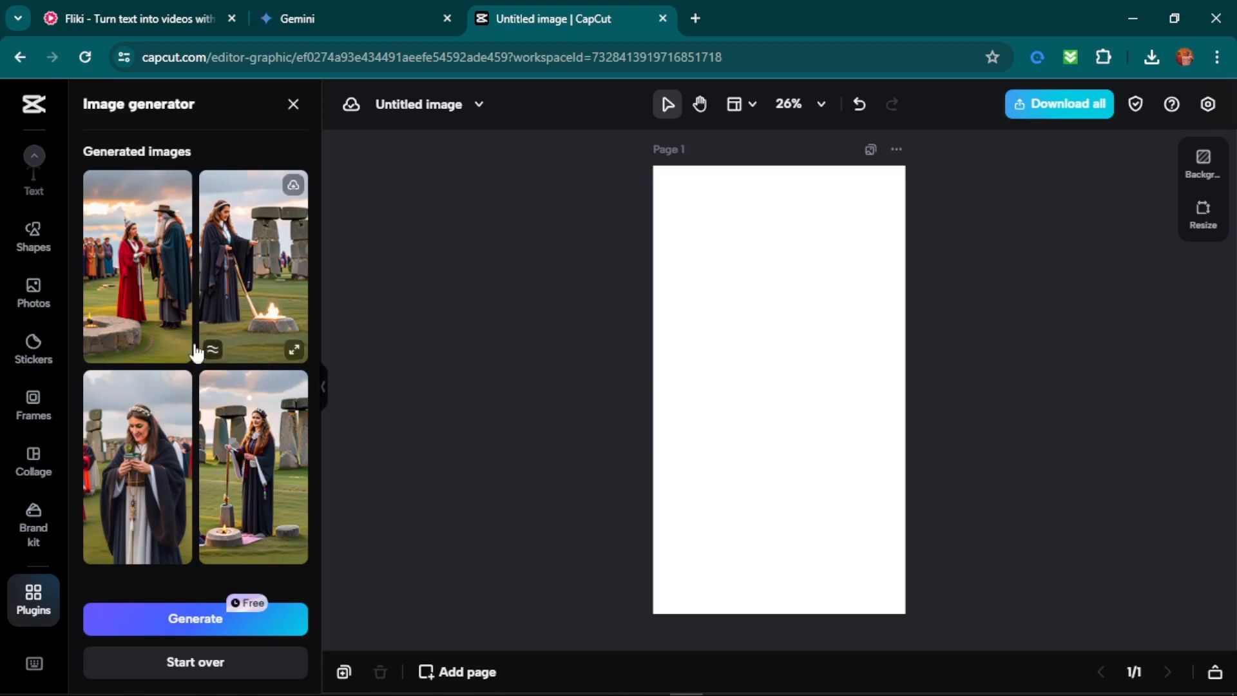
left_click(162, 323)
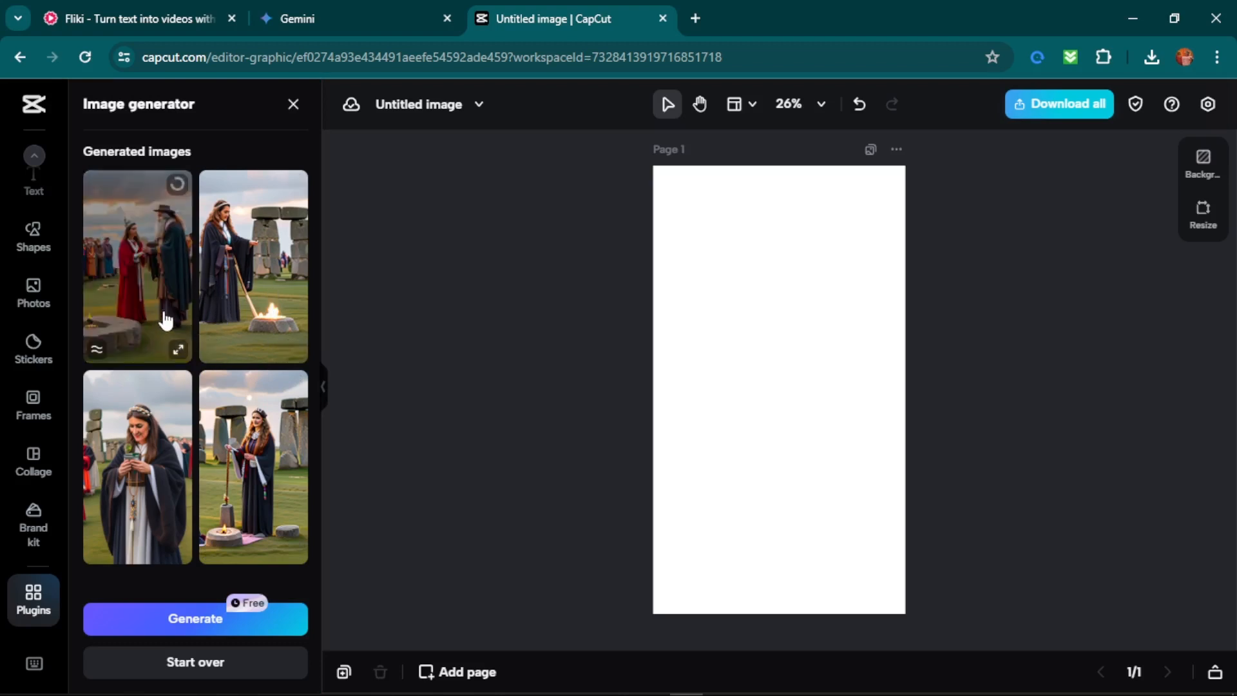
In a new browser tab, search Google Images for "A druid priestess performing a healing ritual at Stonehenge".
left_click(696, 18)
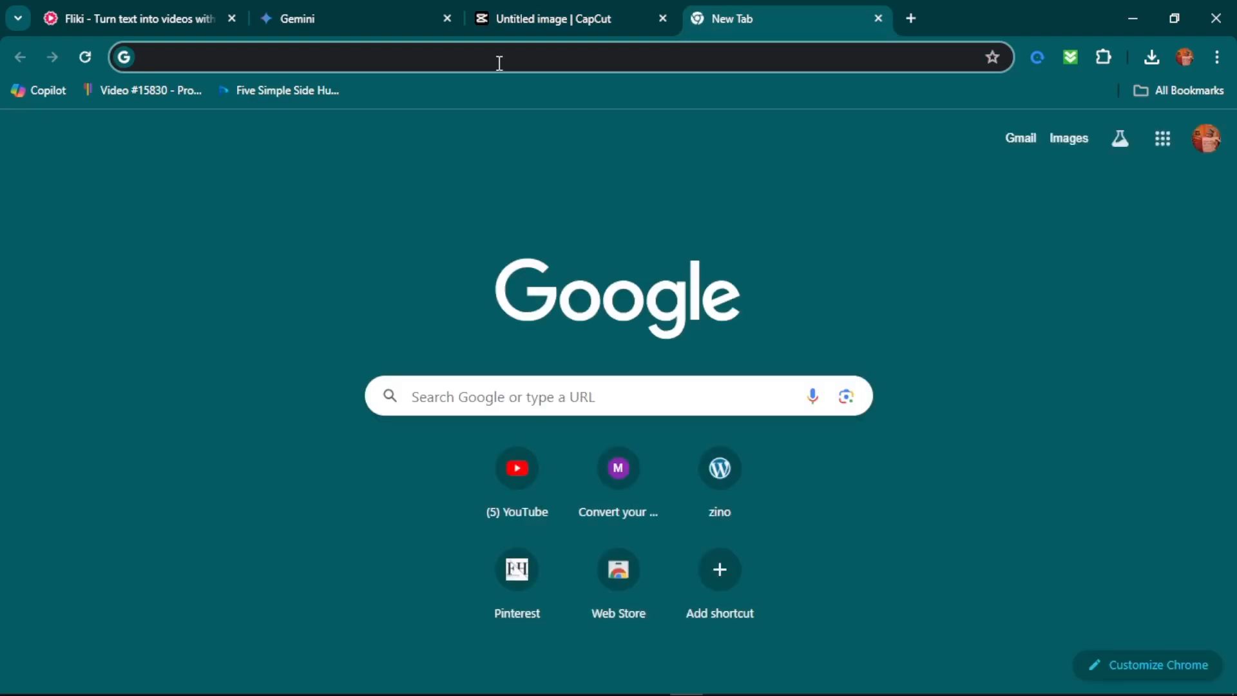
key("ctrl+v")
key("Return")
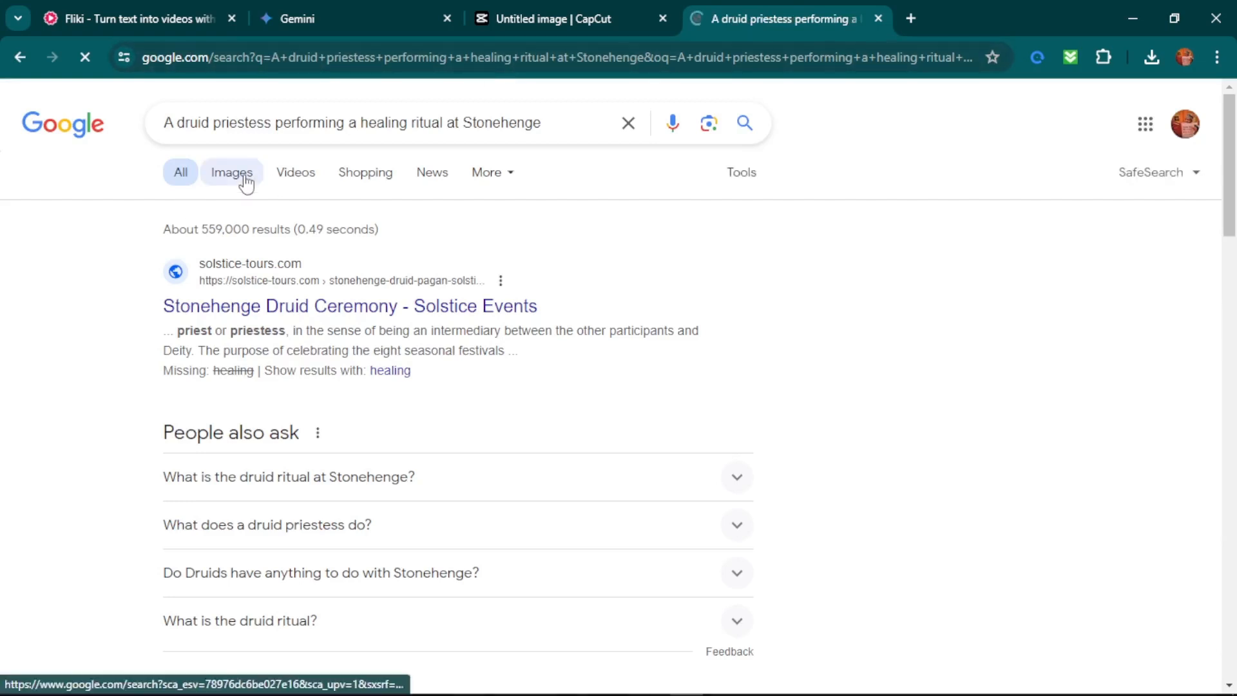
left_click(245, 179)
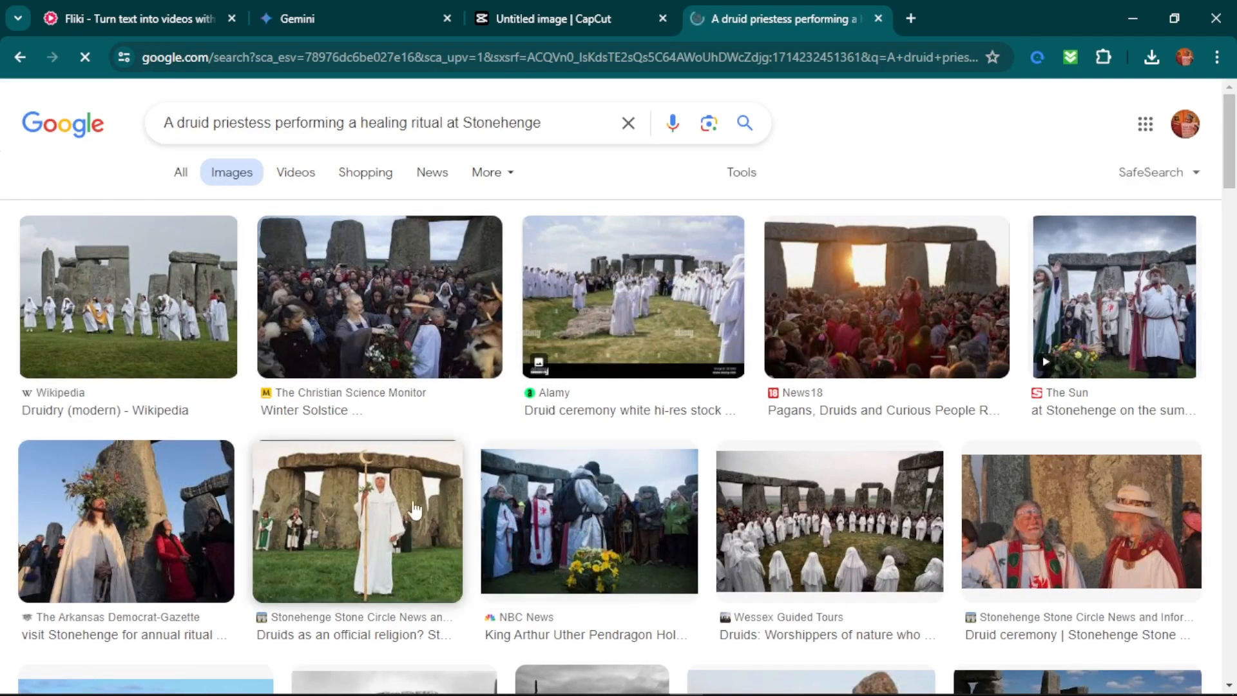
Return to the CapCut image editor and set the placed Stonehenge image as the page background.
left_click(554, 18)
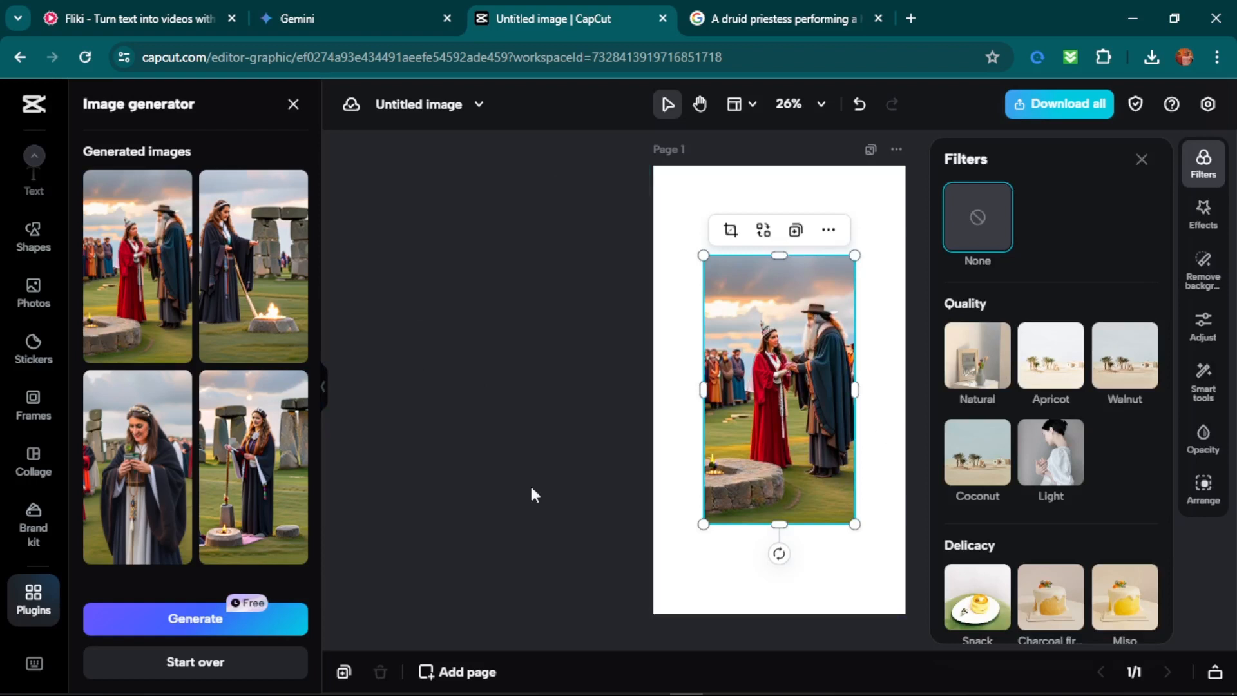
mouse_move(251, 277)
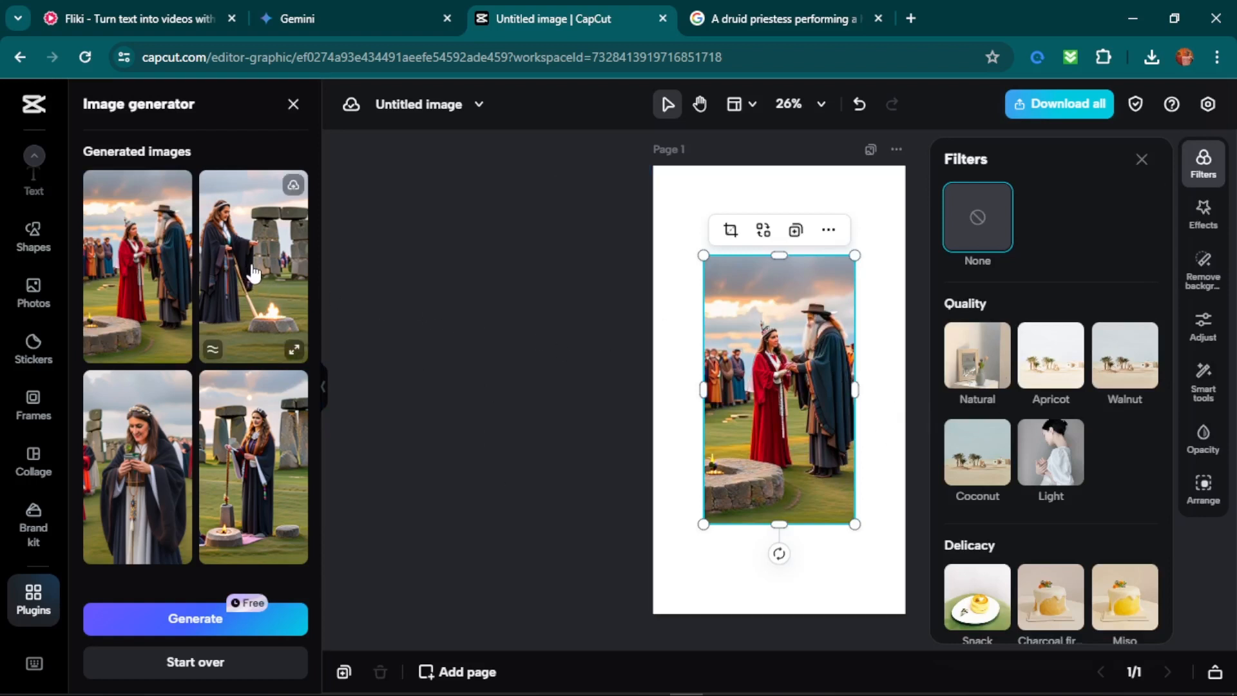
scroll(258, 360, "down", 5)
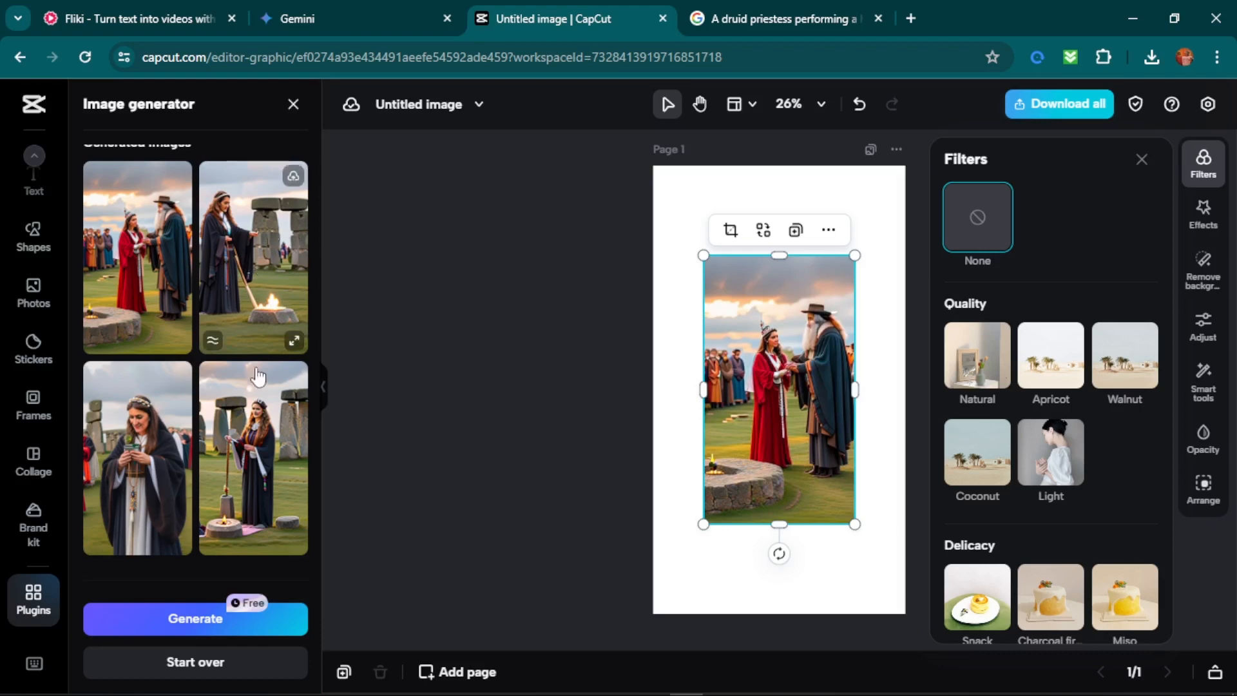
left_click(828, 230)
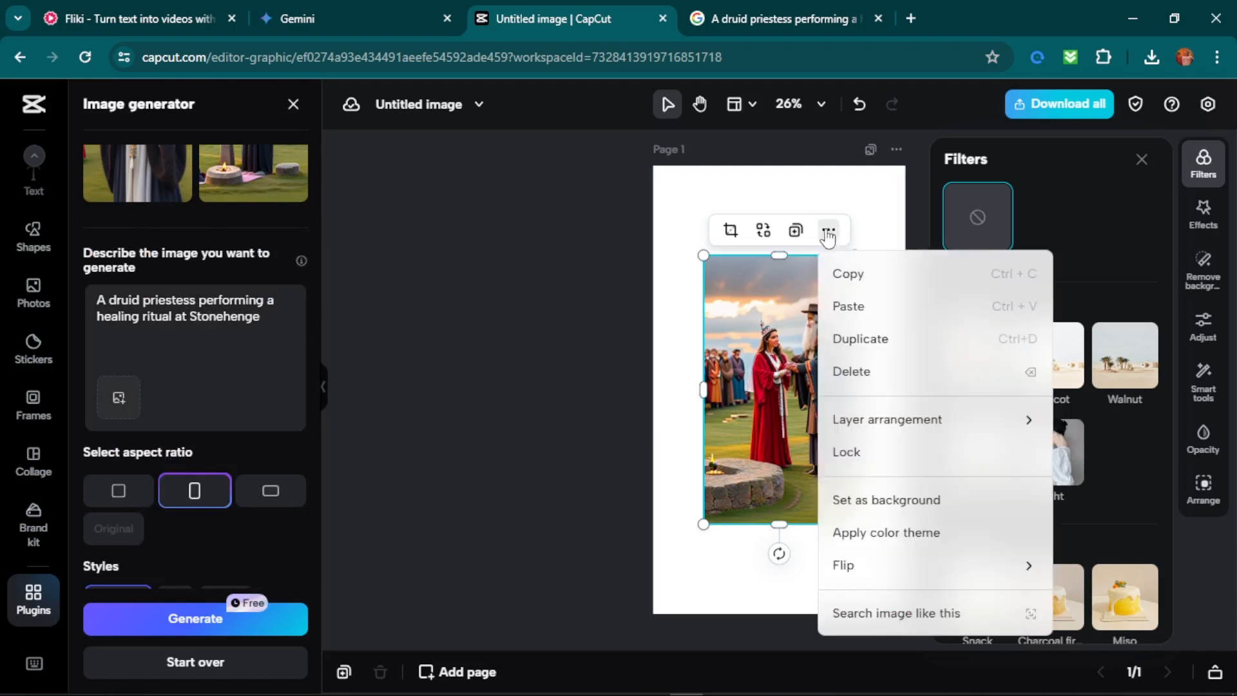
left_click(882, 501)
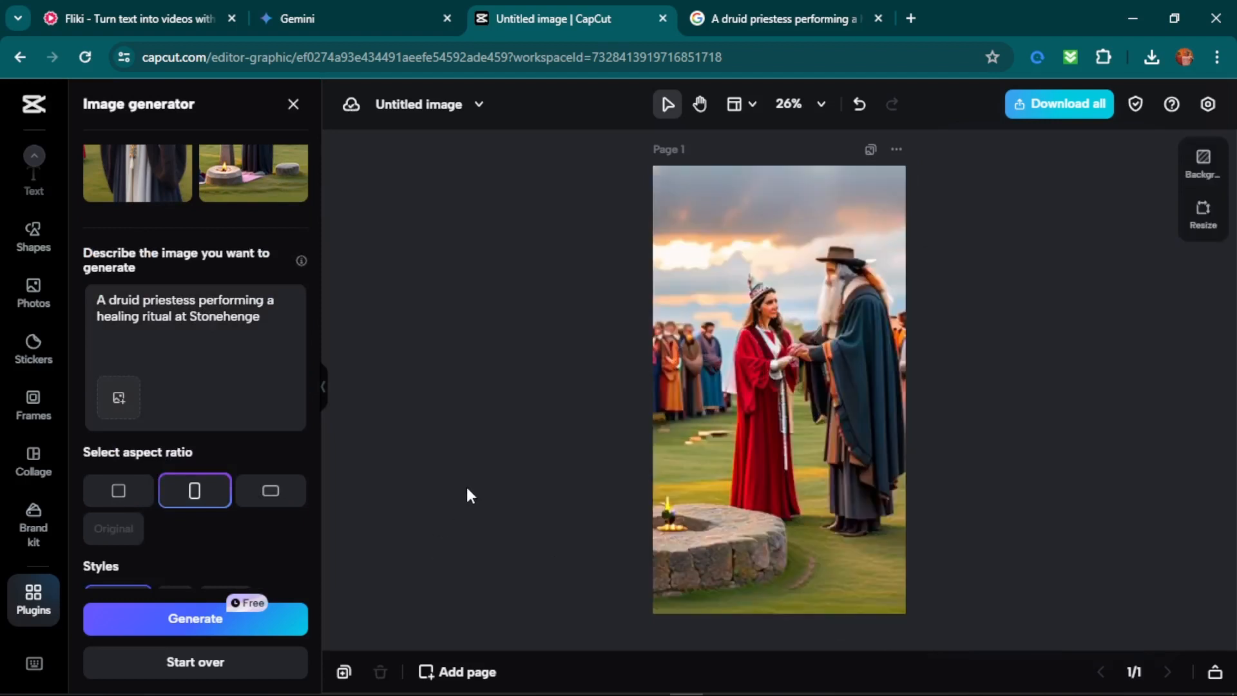
scroll(465, 493, "down", 3)
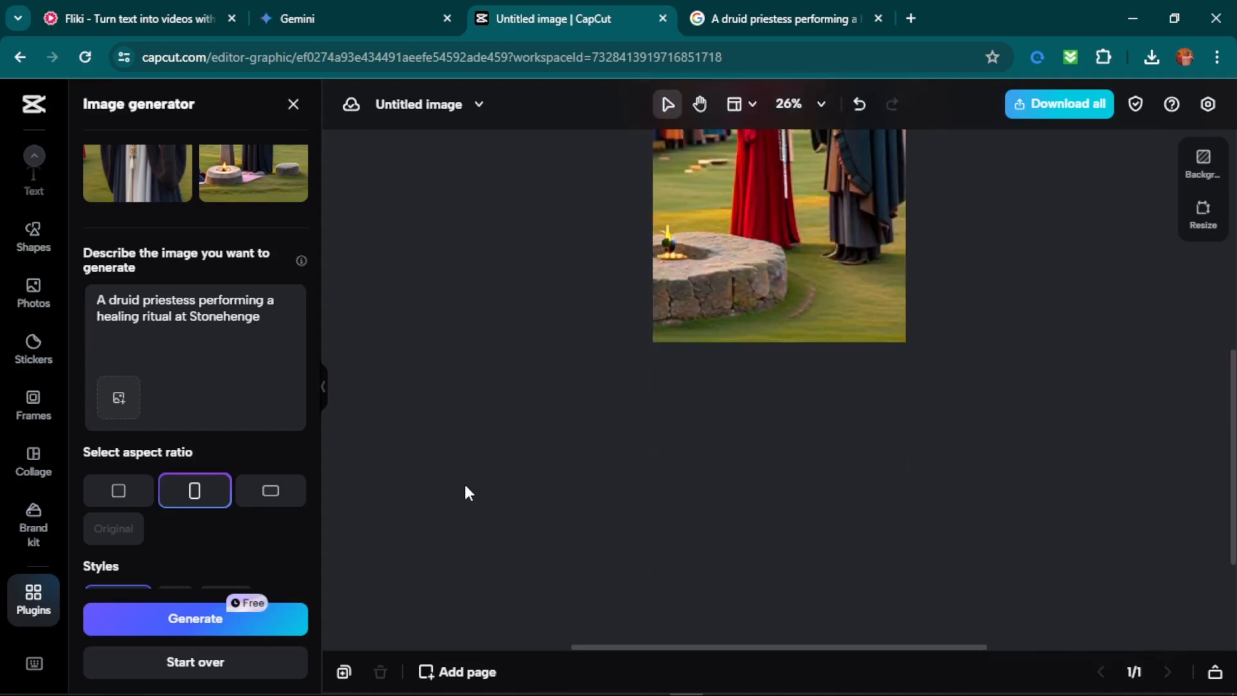
scroll(465, 492, "up", 3)
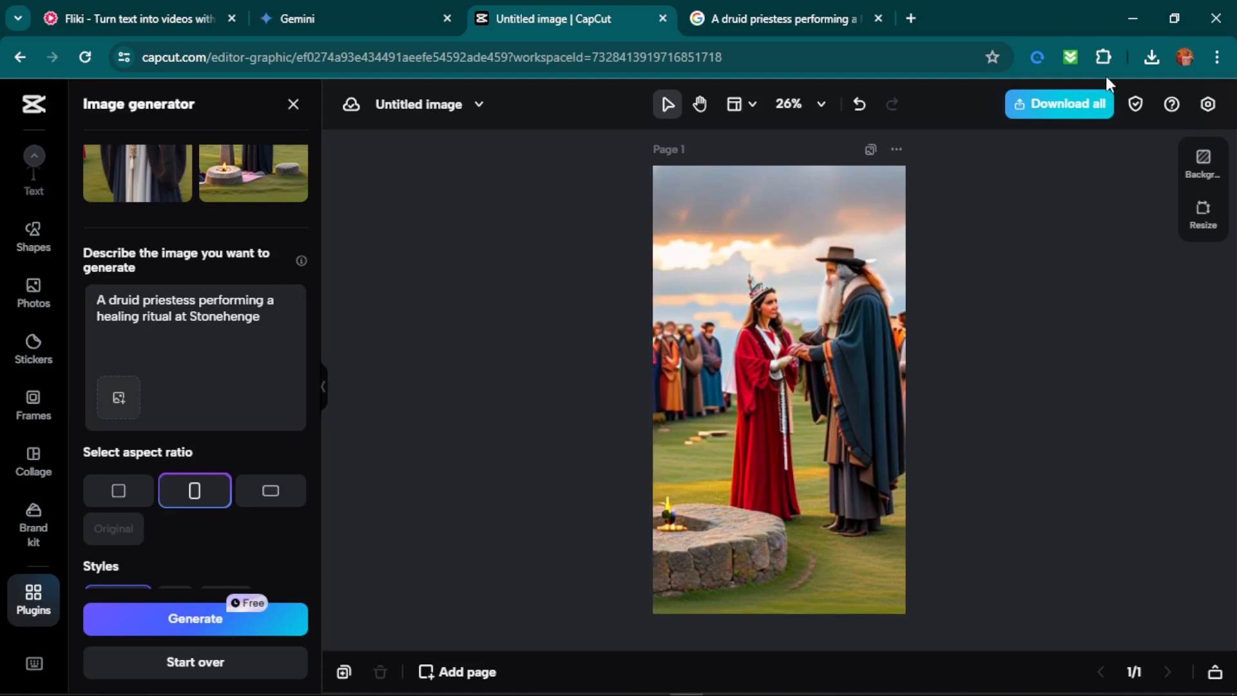
Download the finished Stonehenge image and check it in the browser's download list.
left_click(1082, 110)
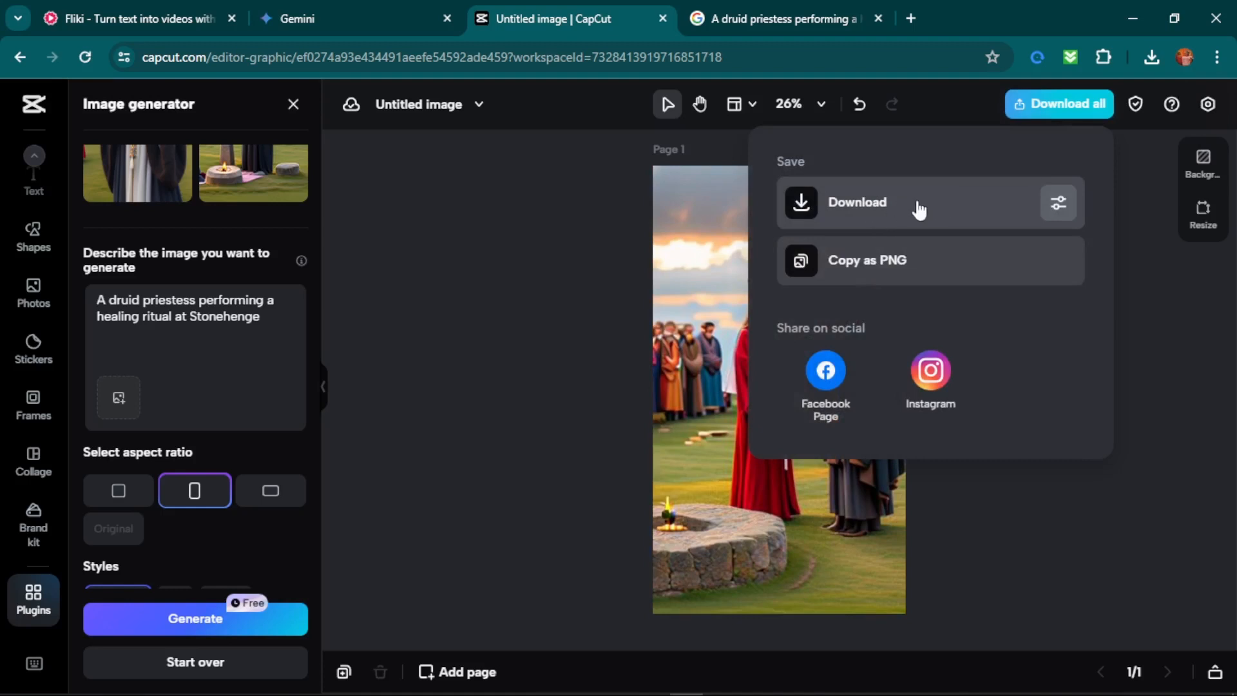
left_click(921, 212)
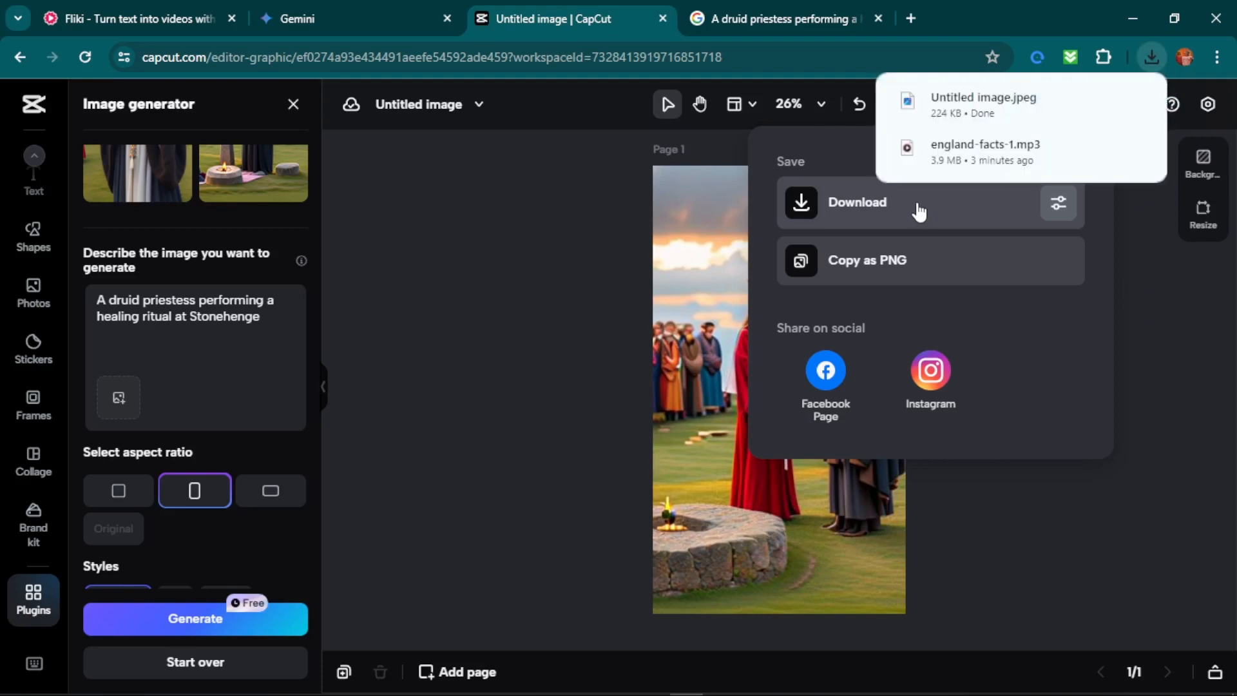
left_click(1155, 54)
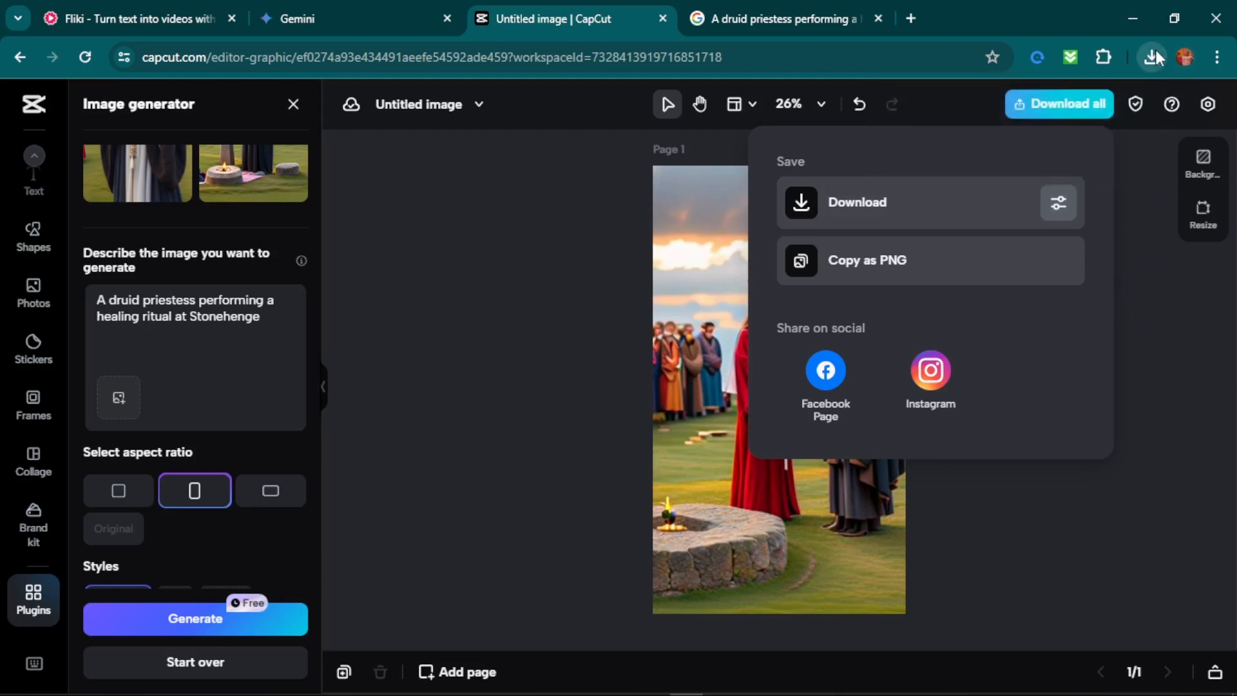
left_click(1156, 55)
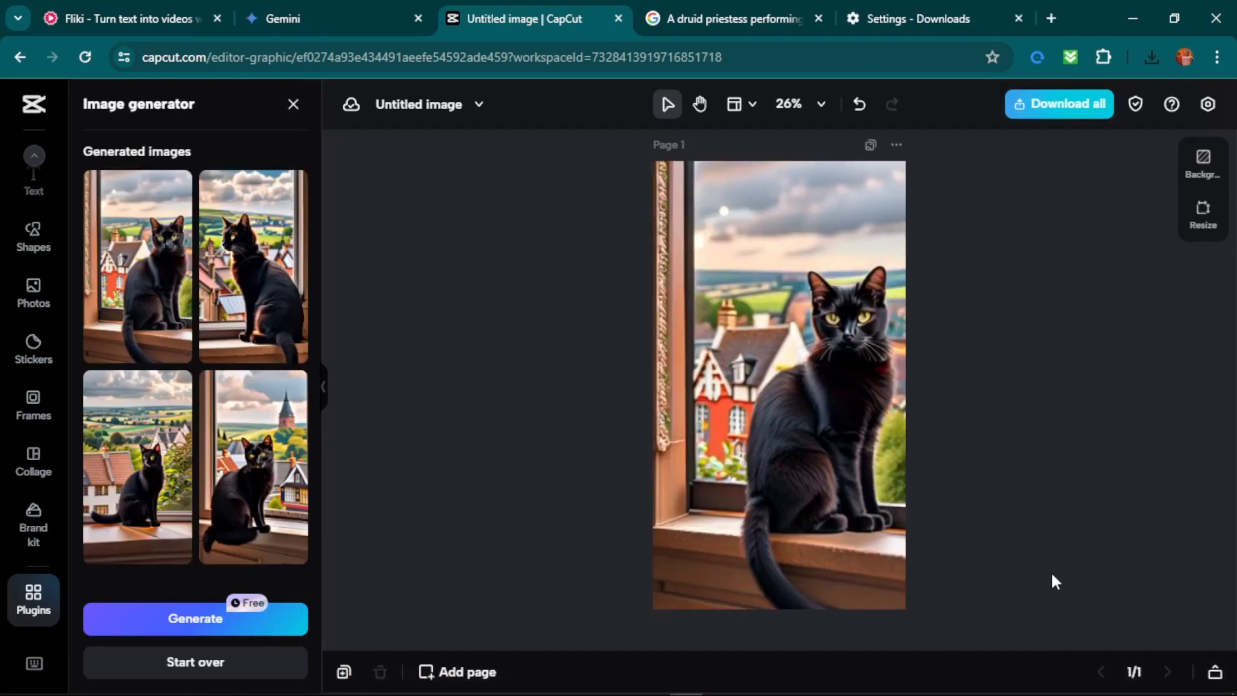
Launch the CapCut desktop video editor and create a new project.
scroll(1049, 567, "down", 3)
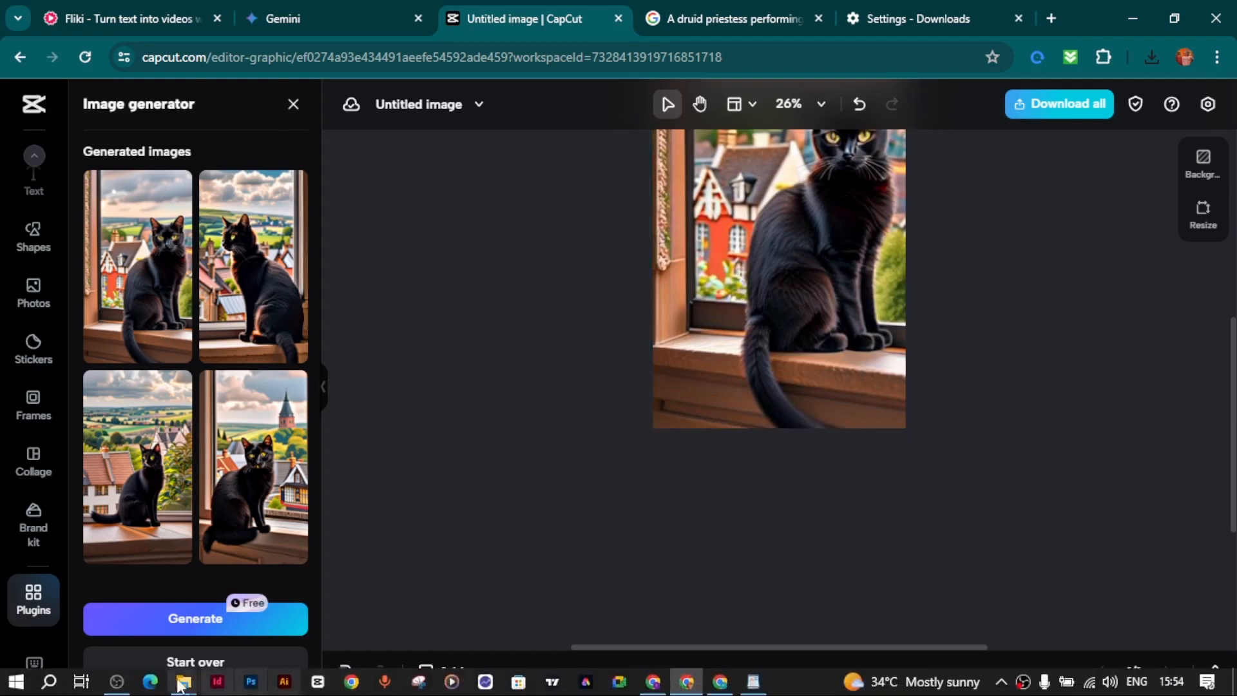
left_click(319, 686)
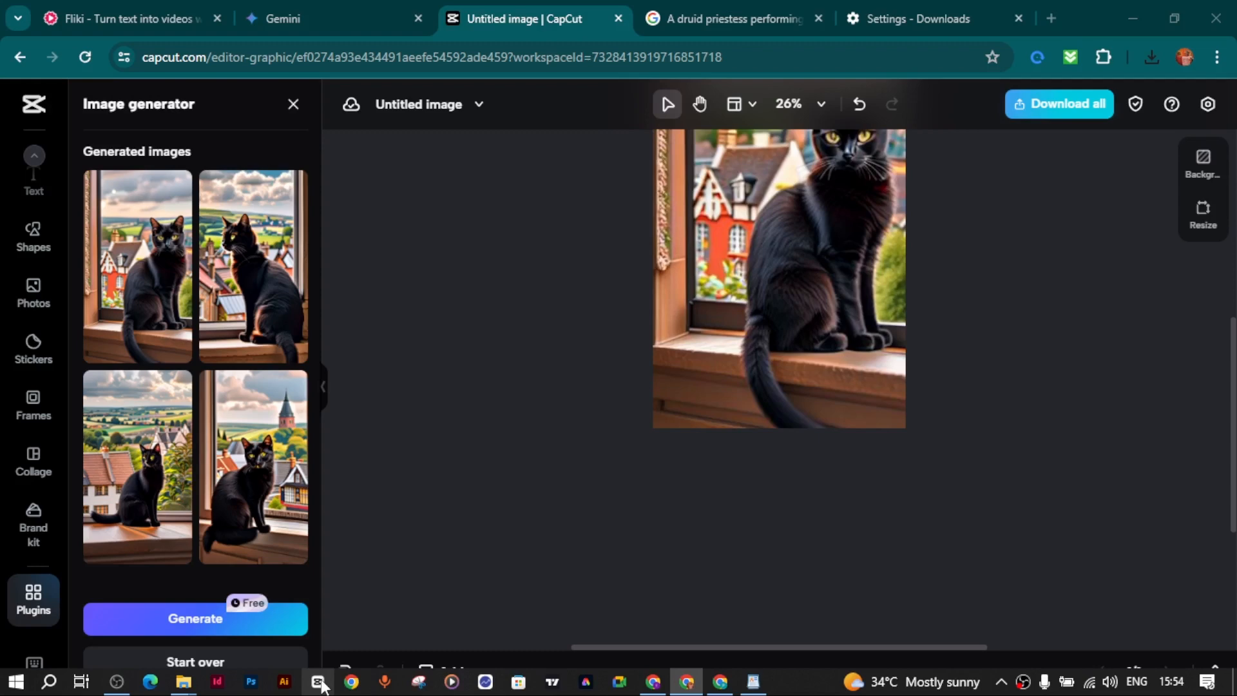
left_click(318, 681)
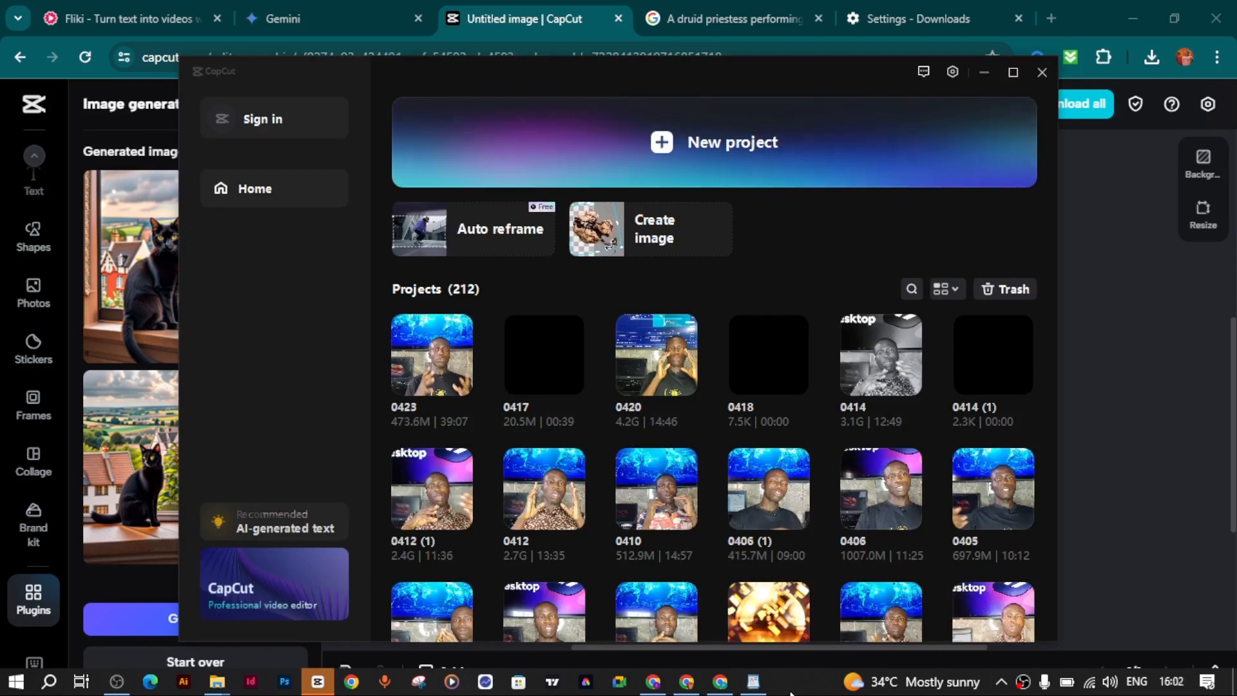
left_click(745, 141)
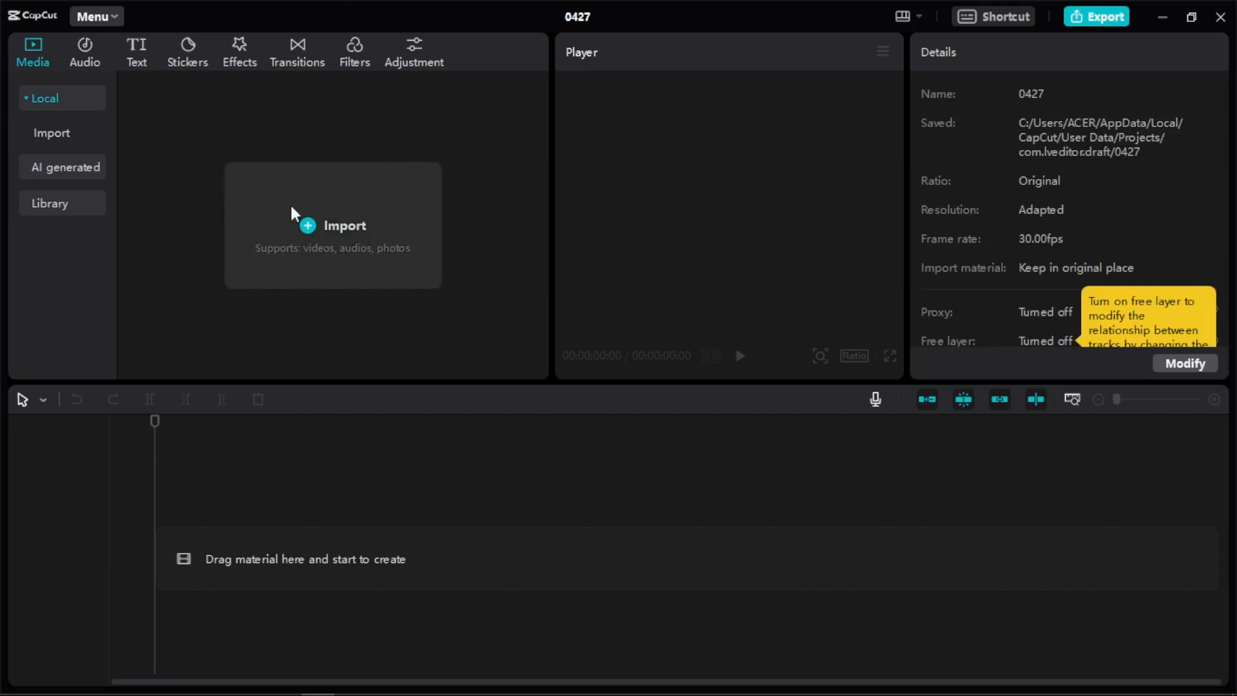
Import images 1 to 4 and the england-facts-1 voiceover from the fRED folder into the project's media.
left_click(338, 227)
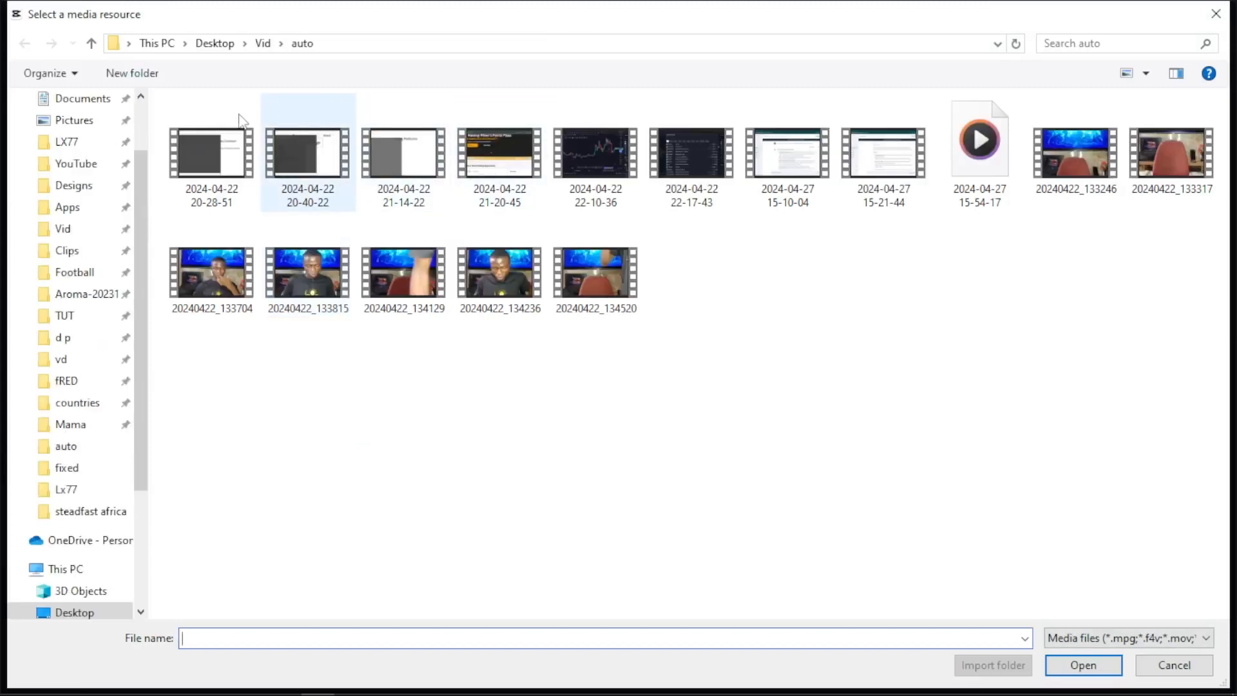
left_click(72, 382)
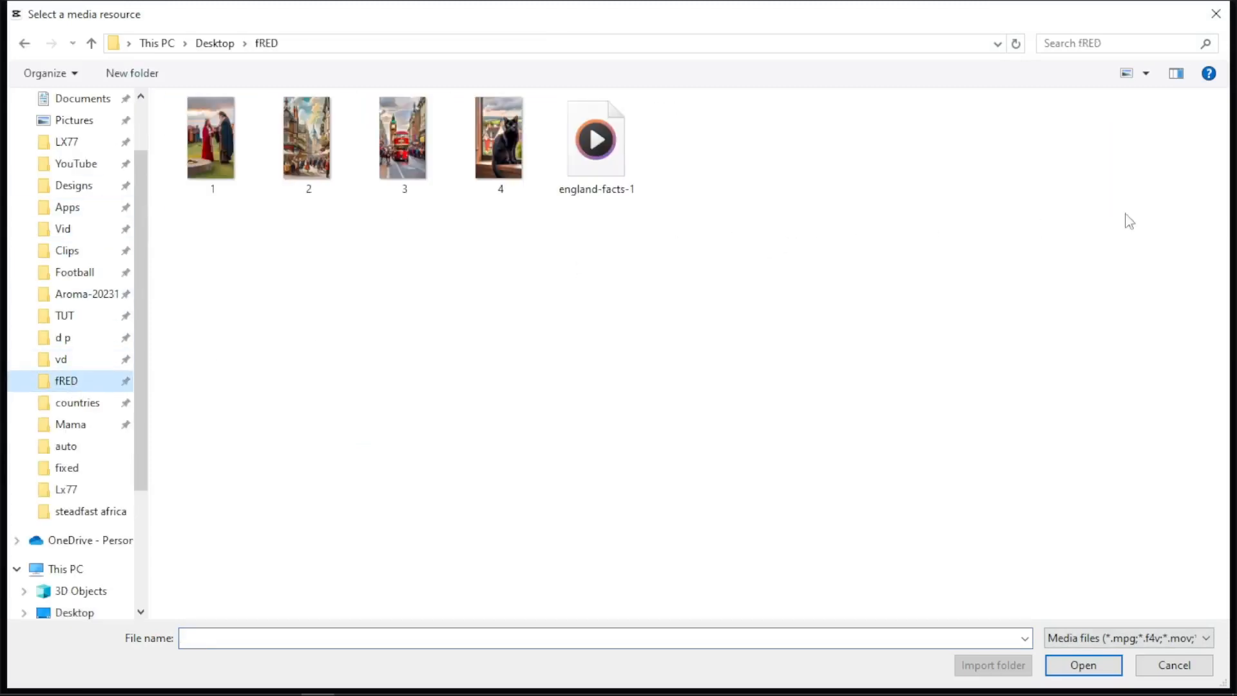
left_click_drag(205, 219, 721, 240)
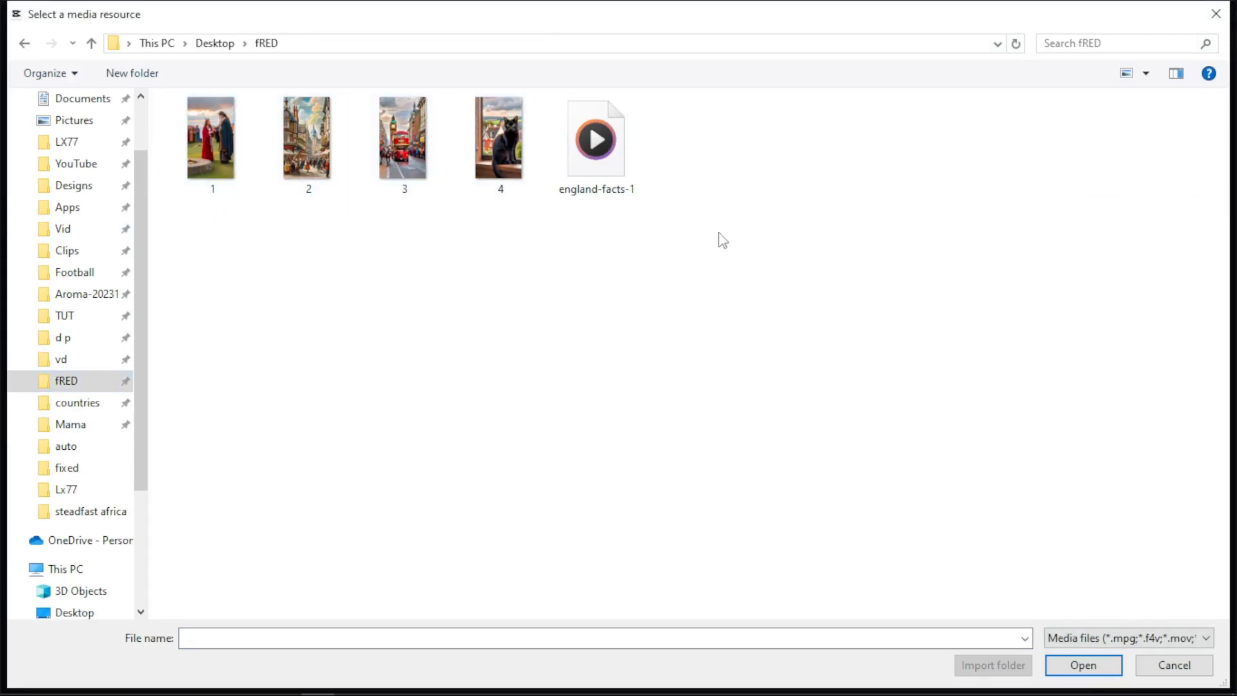
left_click_drag(1022, 182, 151, 188)
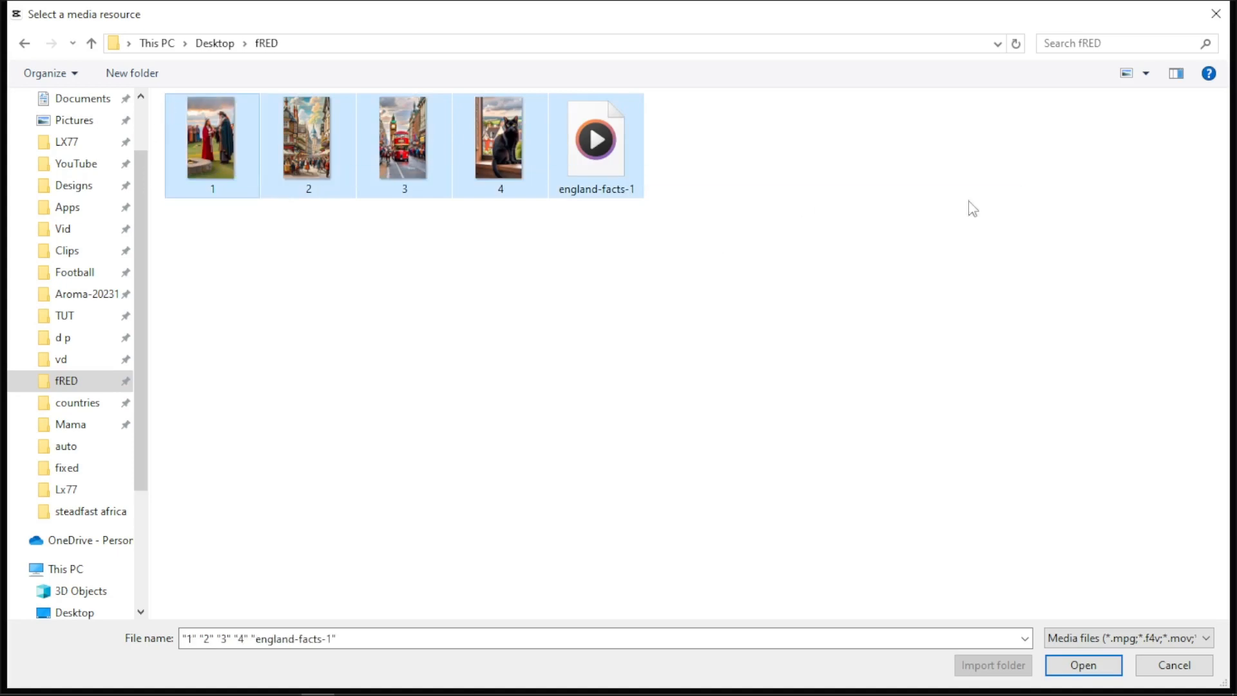
left_click(1082, 673)
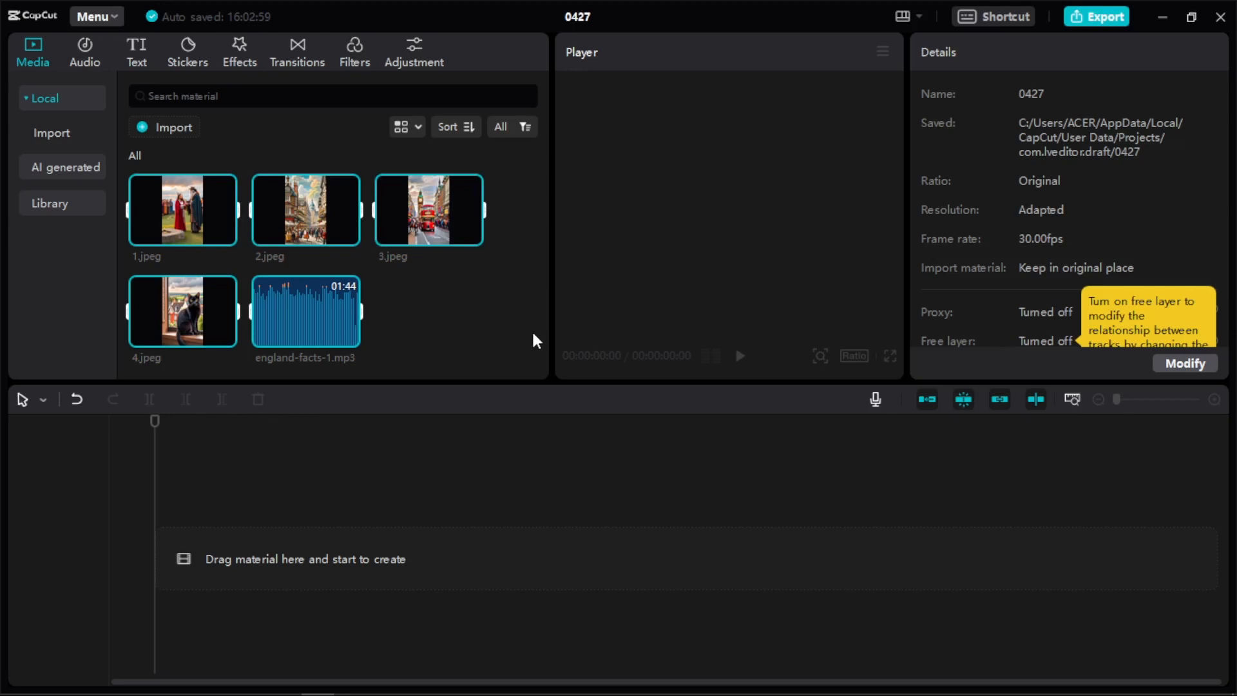
Place image 1 at the start of the timeline and the england-facts-1 voiceover on an audio track beneath it.
left_click(343, 285)
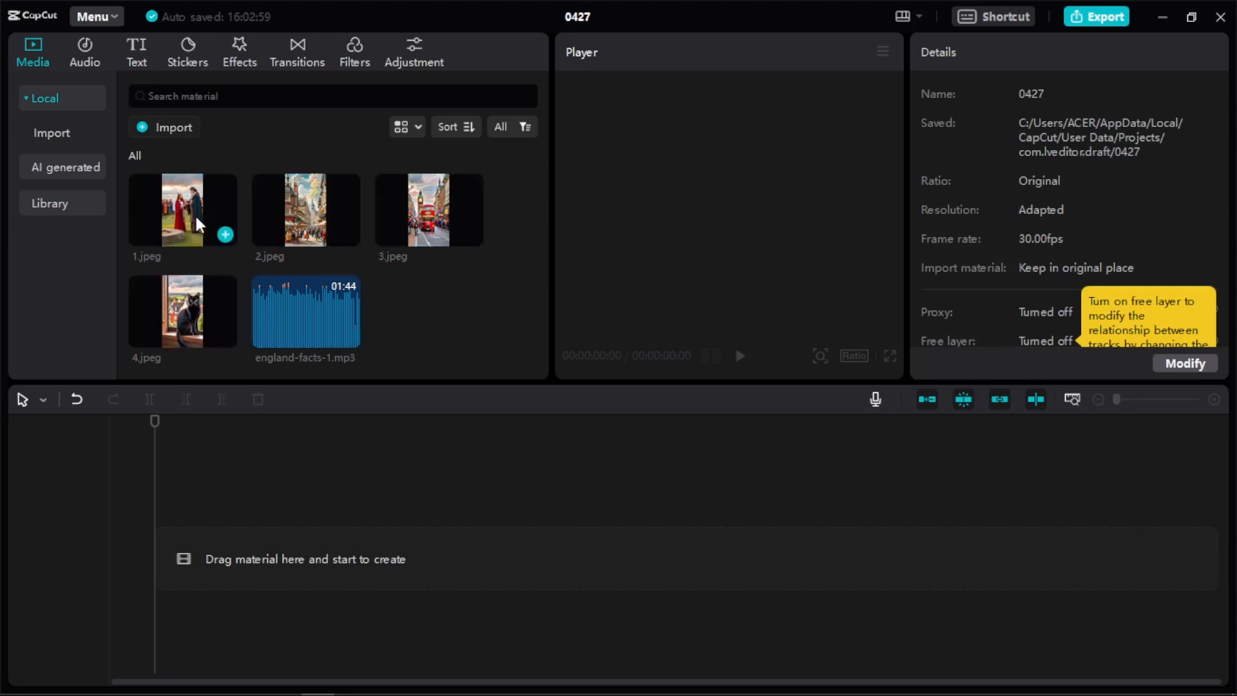
left_click_drag(200, 576, 156, 560)
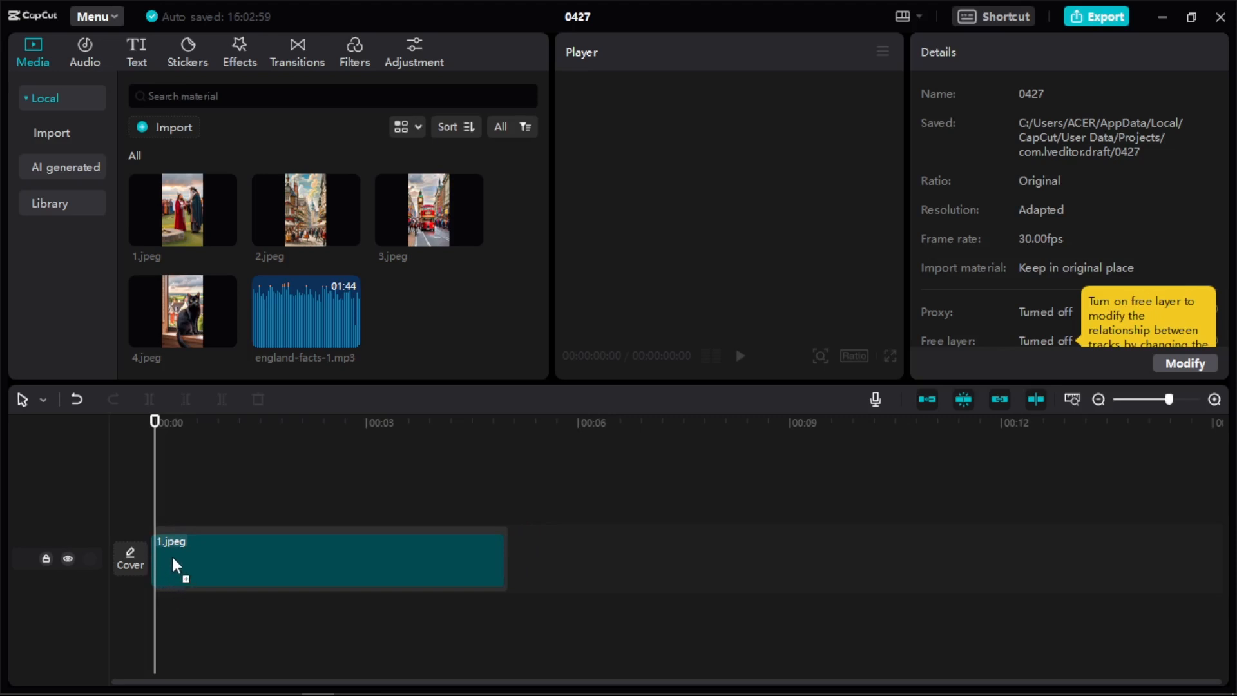
left_click_drag(173, 559, 172, 559)
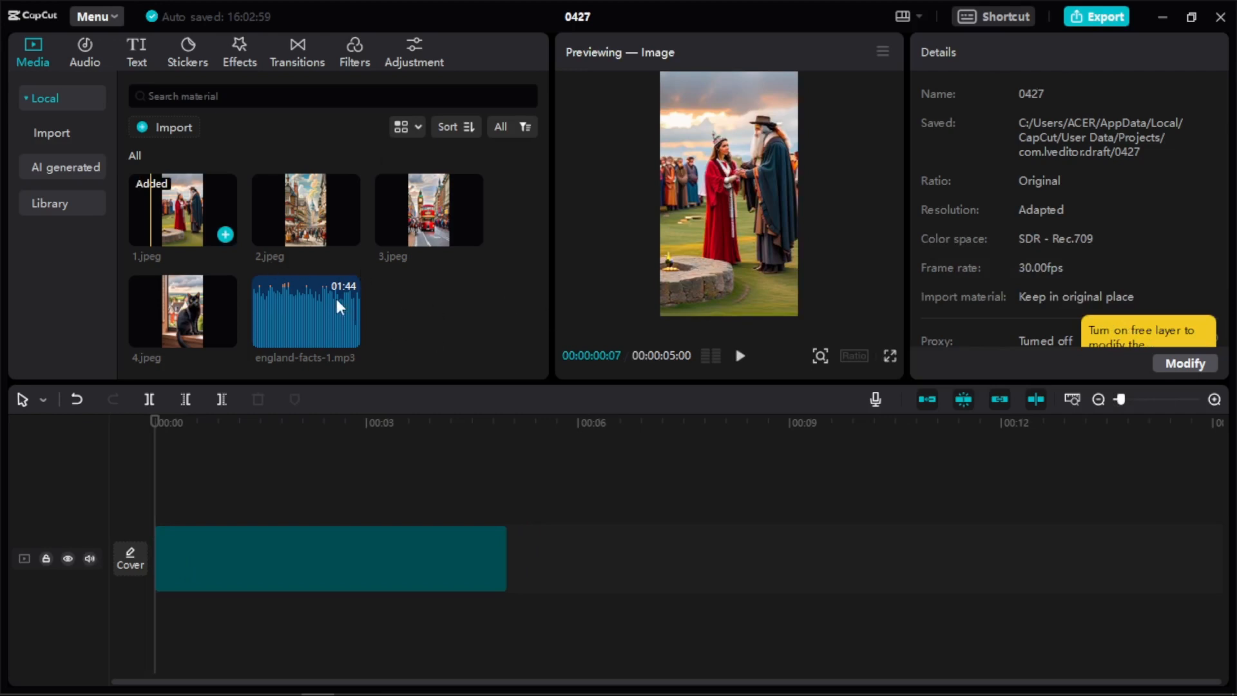
left_click(210, 624)
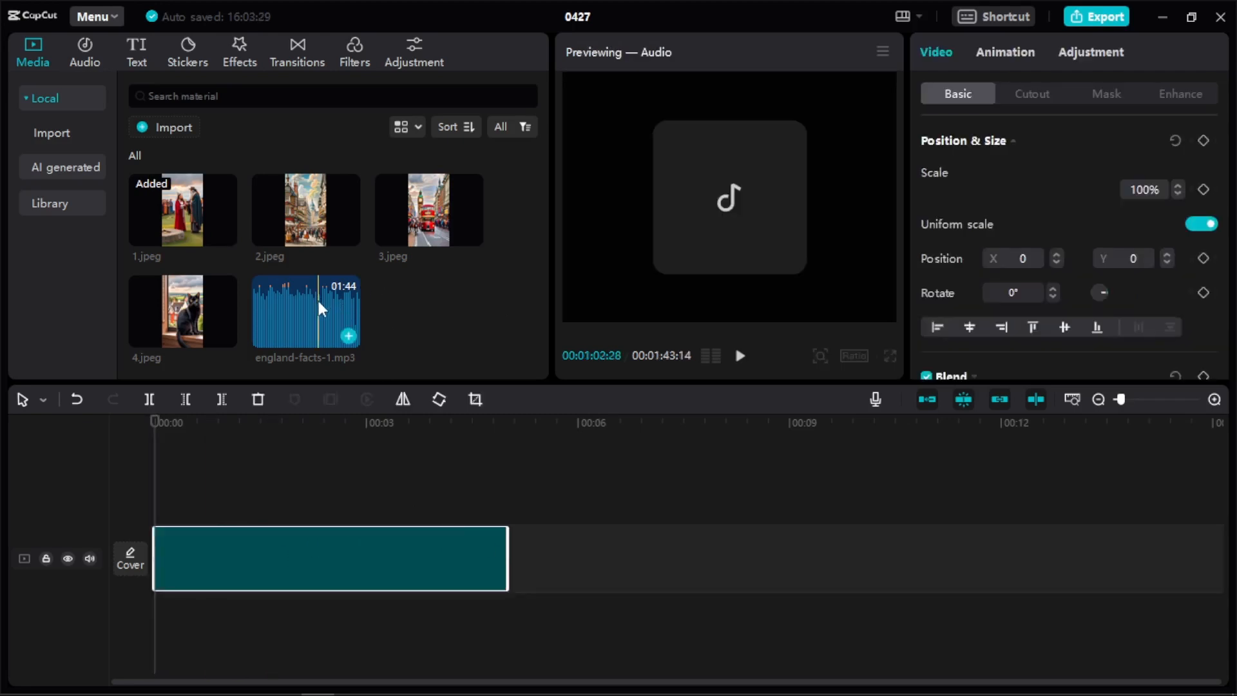
left_click_drag(456, 503, 150, 620)
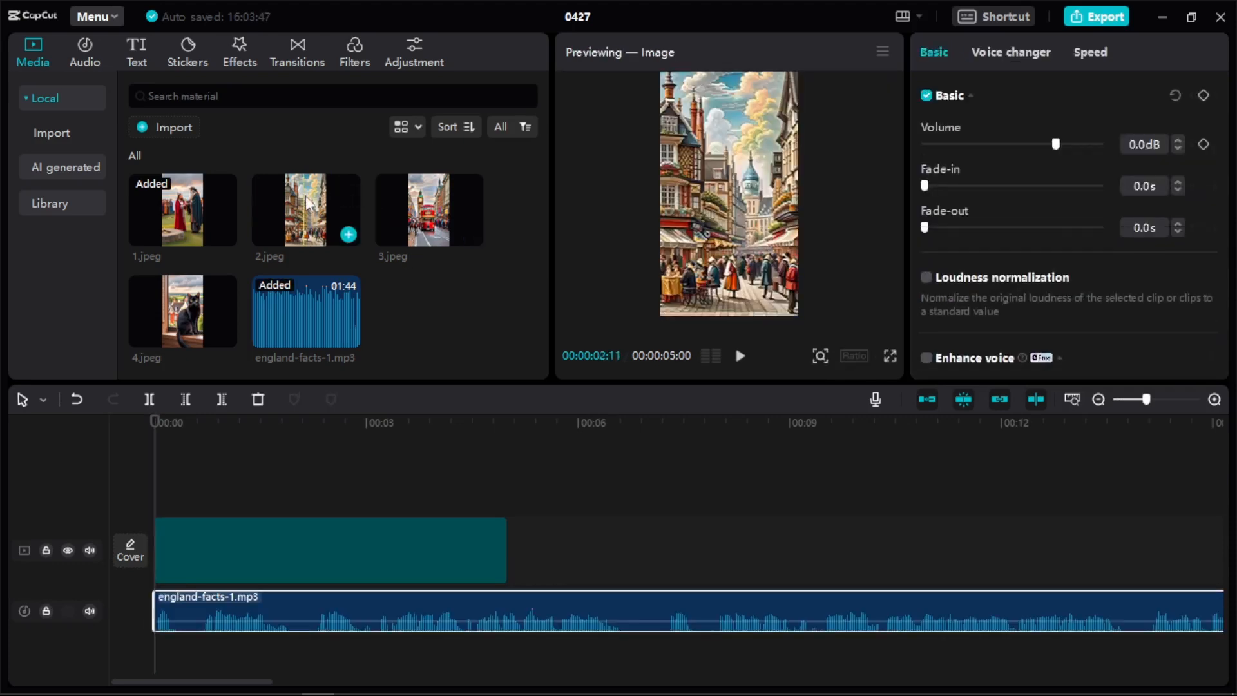
Append images 2, 3 and 4 in order after image 1 on the main video track.
left_click_drag(335, 222, 850, 553)
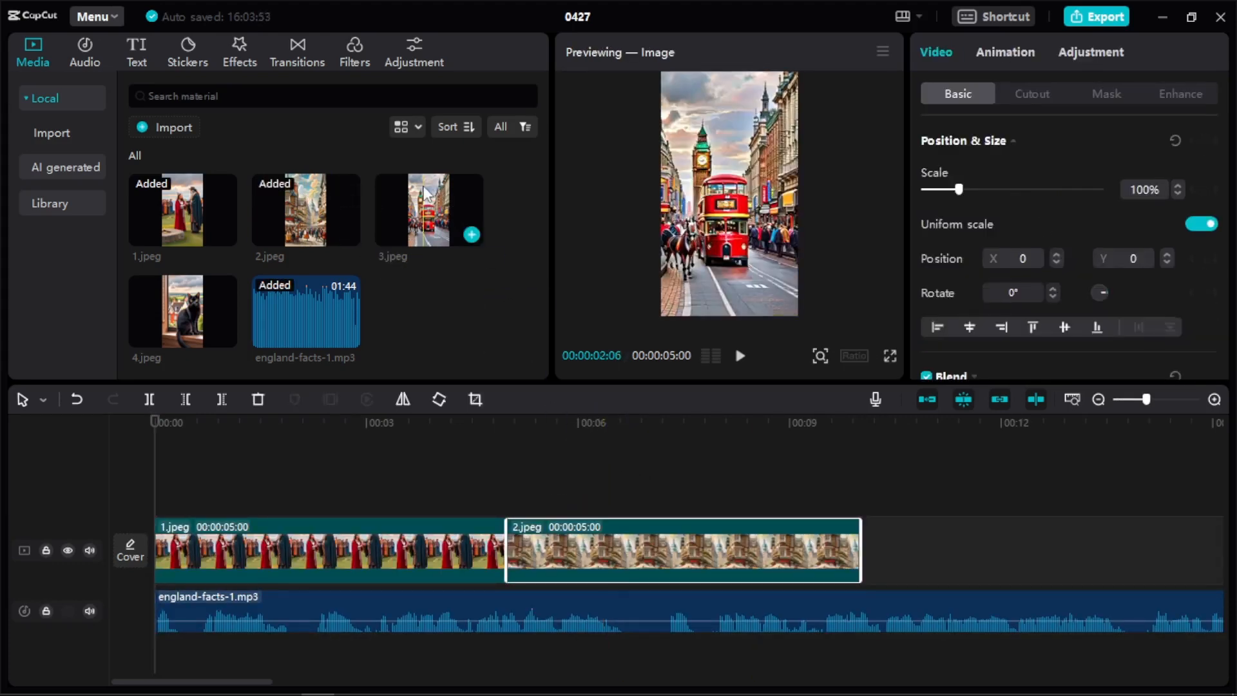
left_click_drag(451, 219, 1016, 541)
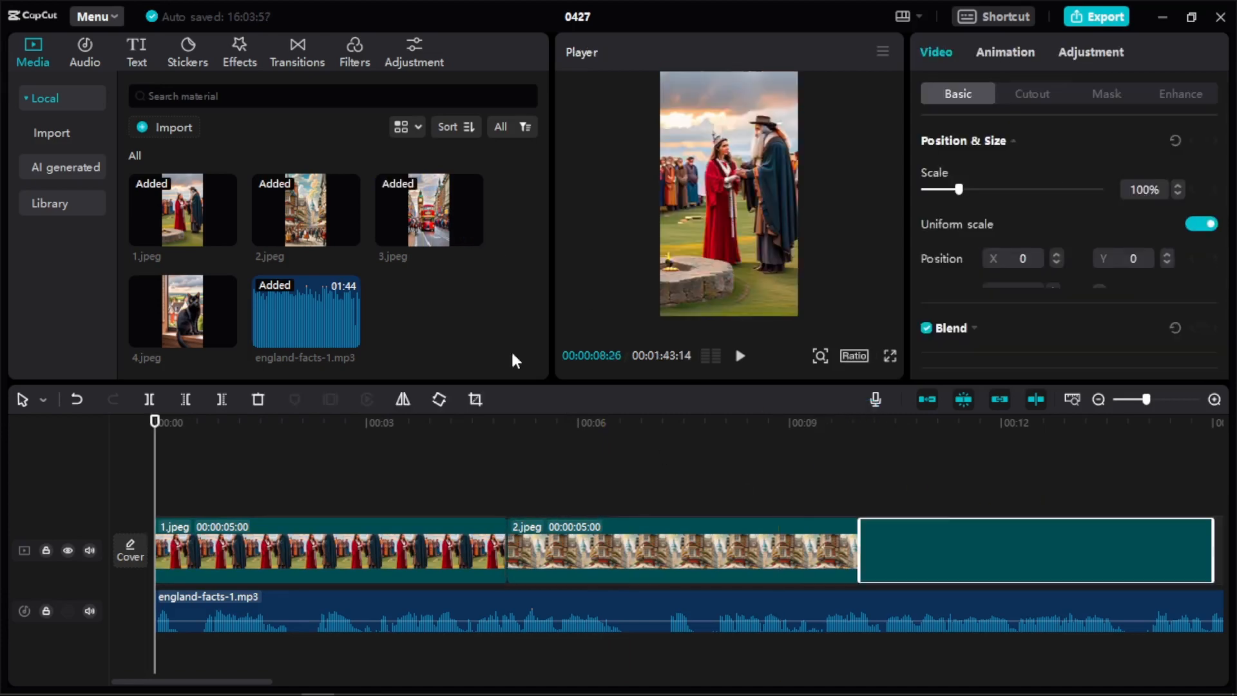
left_click_drag(194, 308, 1232, 565)
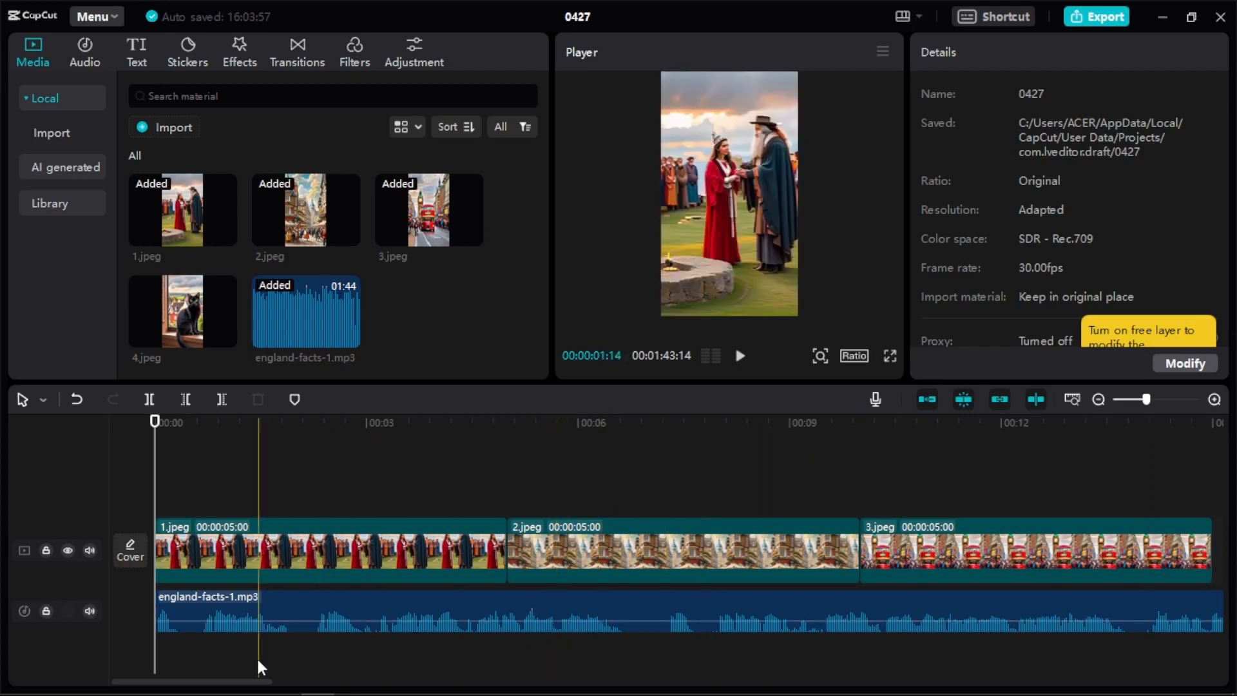
left_click_drag(249, 681, 315, 679)
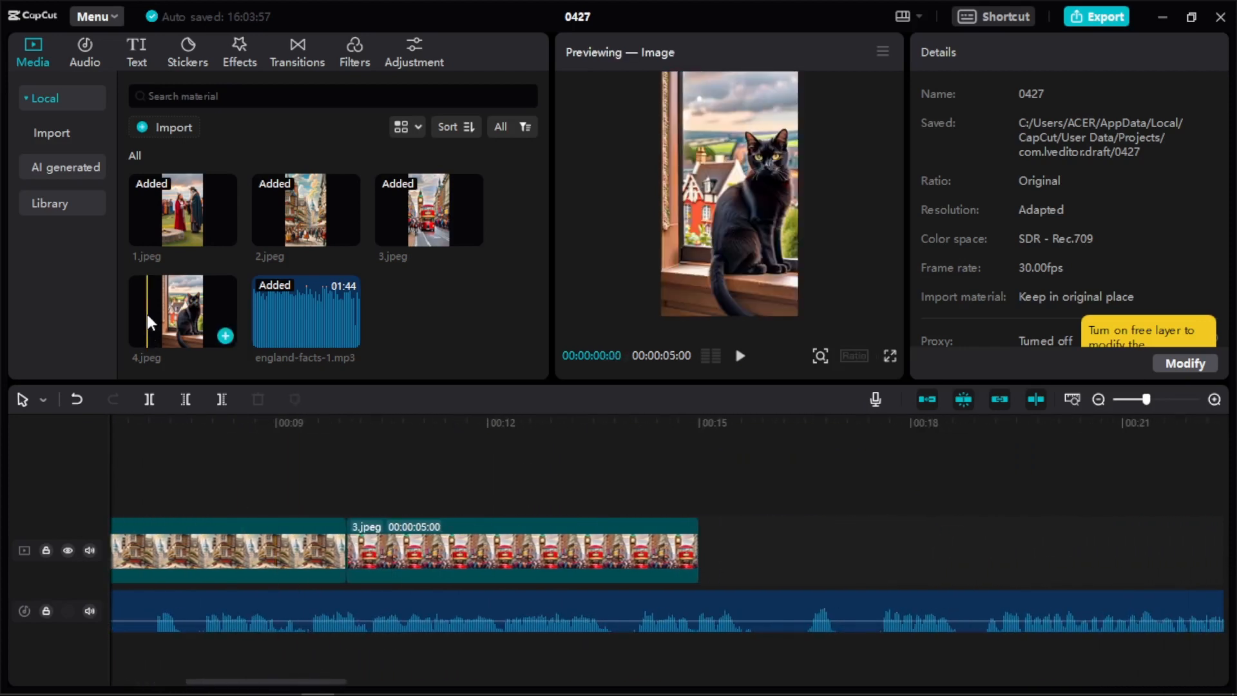
left_click_drag(146, 311, 709, 547)
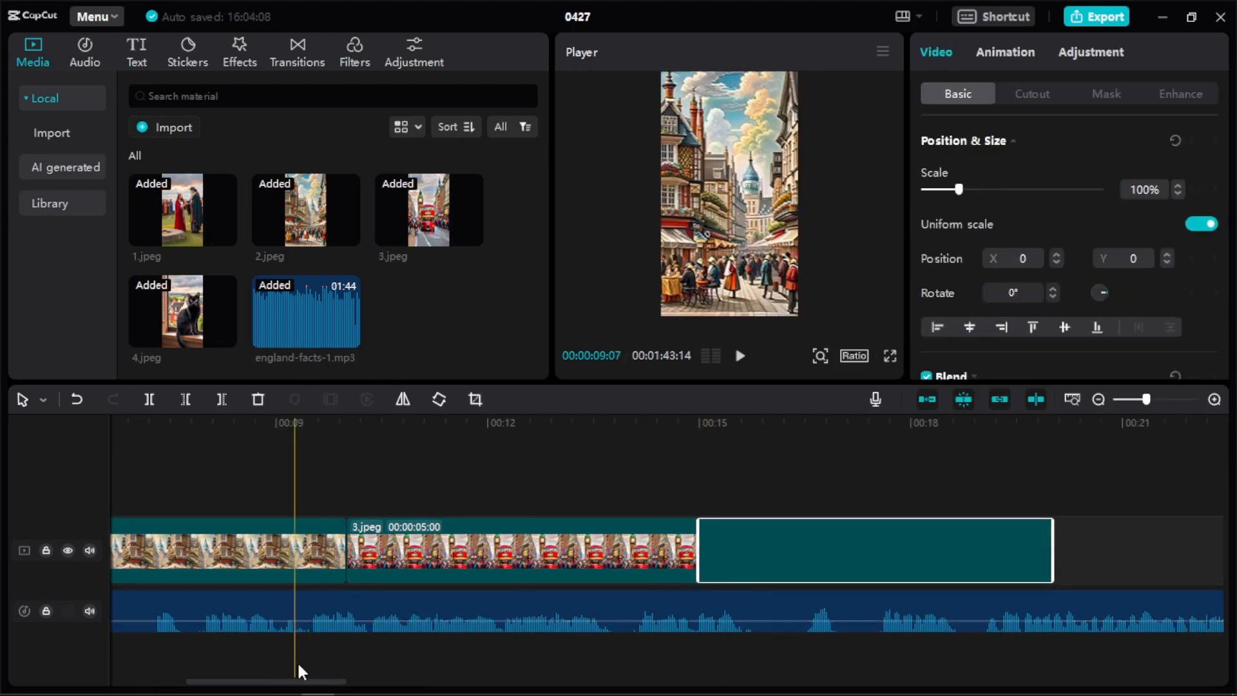
left_click_drag(323, 681, 91, 659)
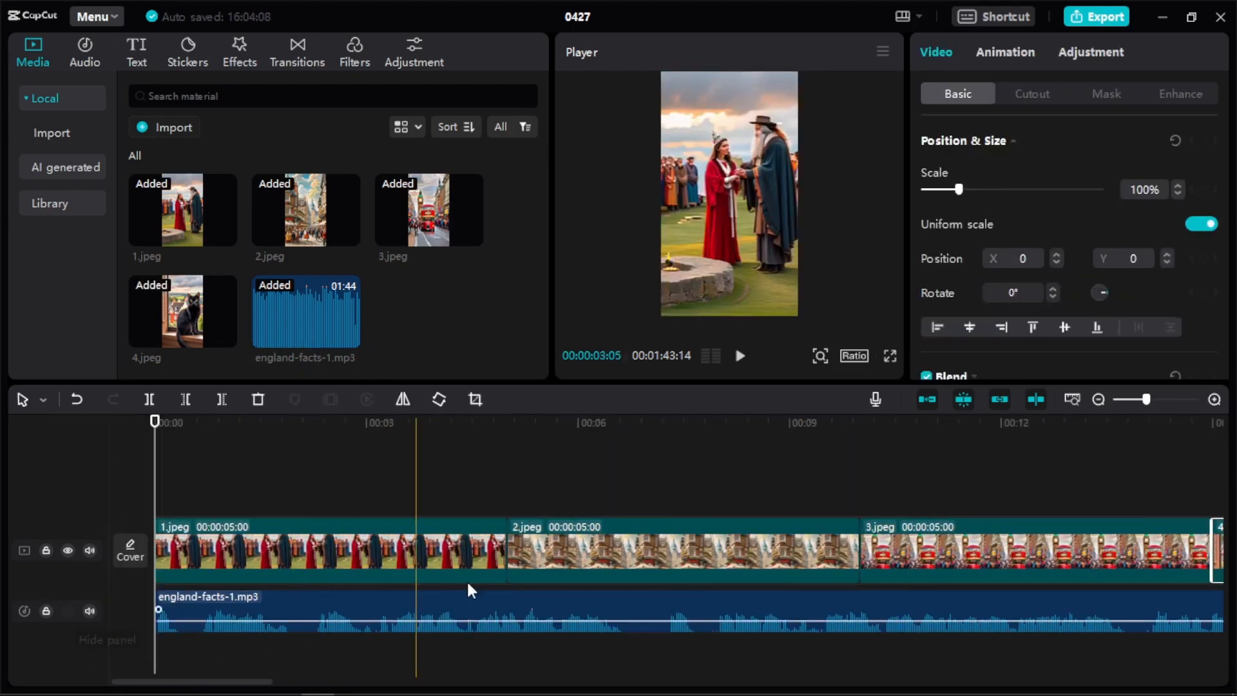
Play the opening, raise the voiceover's volume to 18.4 dB and split it in the first pause at 00:00:06:21.
left_click(567, 490)
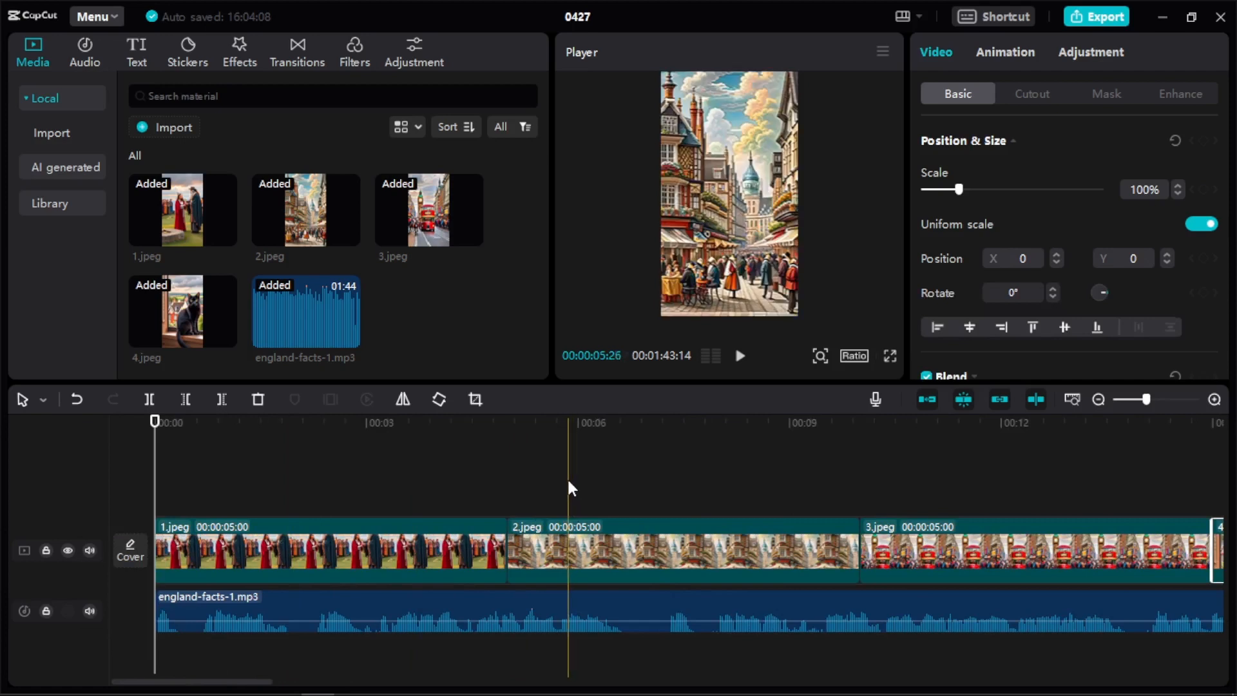
left_click(741, 358)
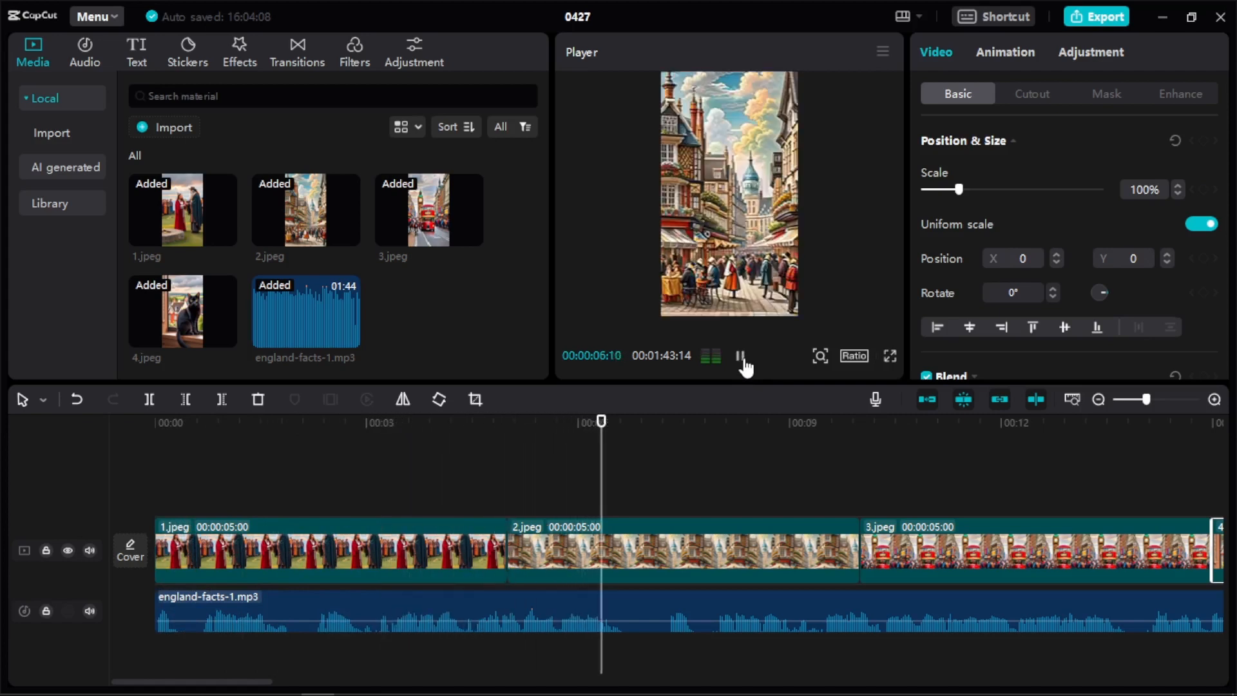
left_click(741, 358)
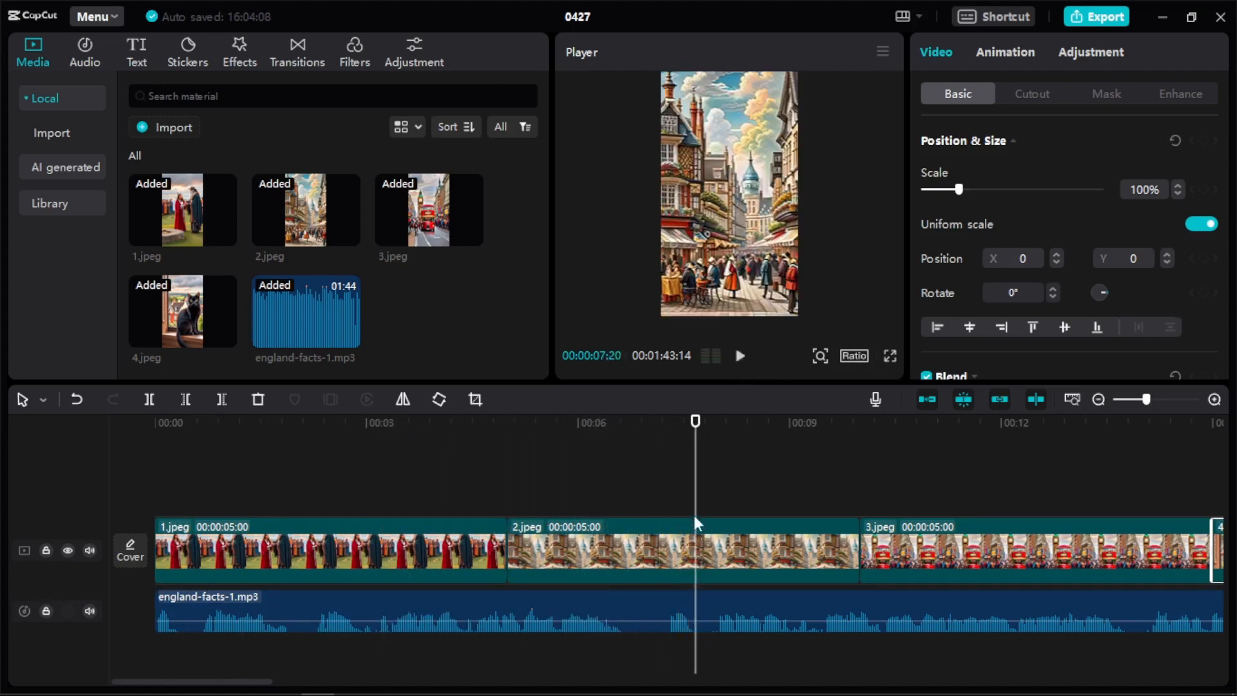
left_click_drag(699, 473, 632, 462)
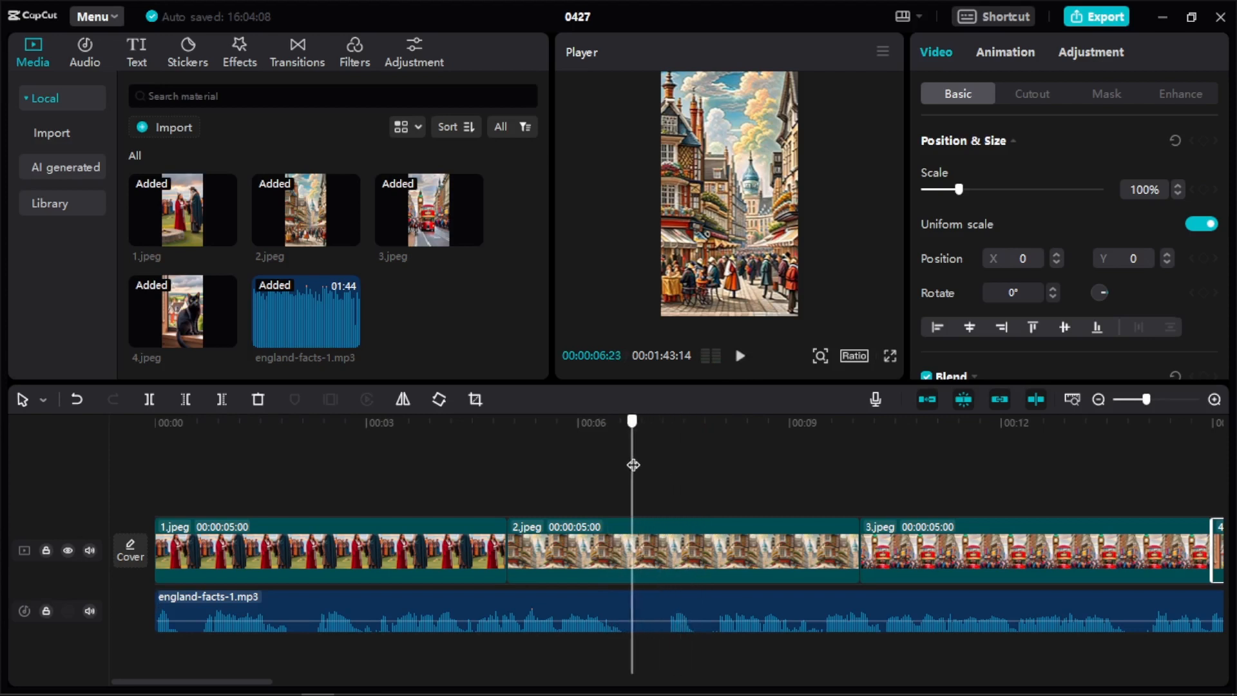
left_click(641, 581)
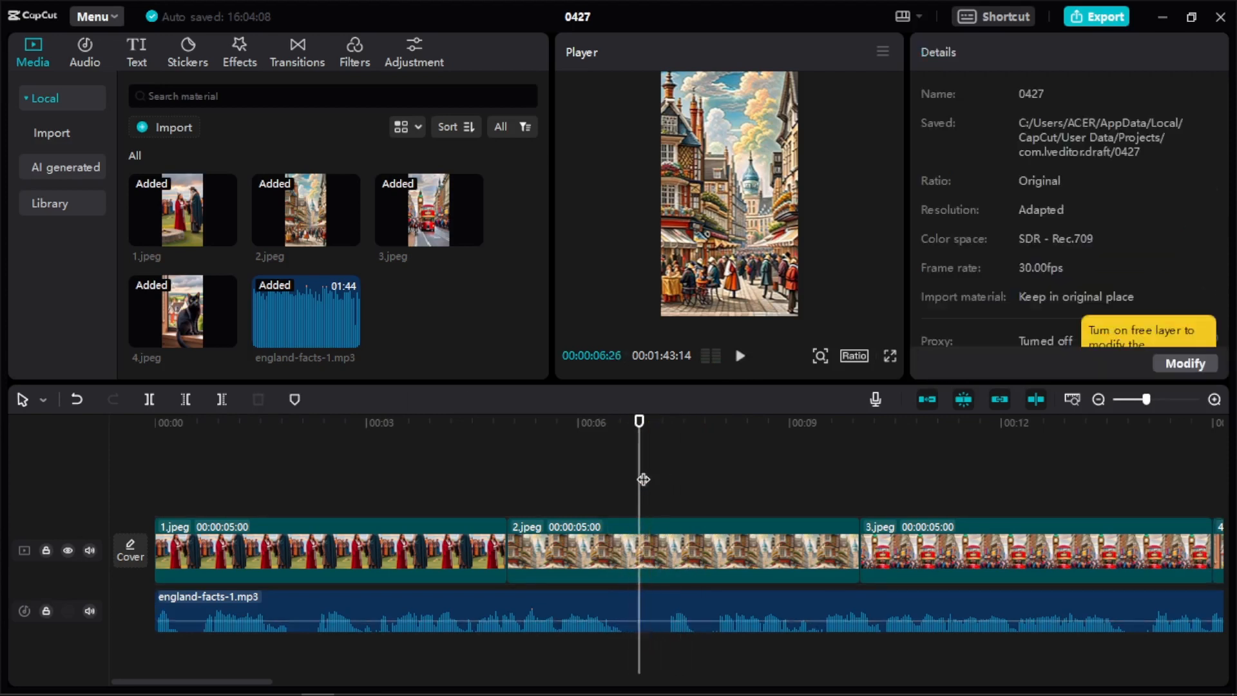
left_click_drag(625, 467, 628, 467)
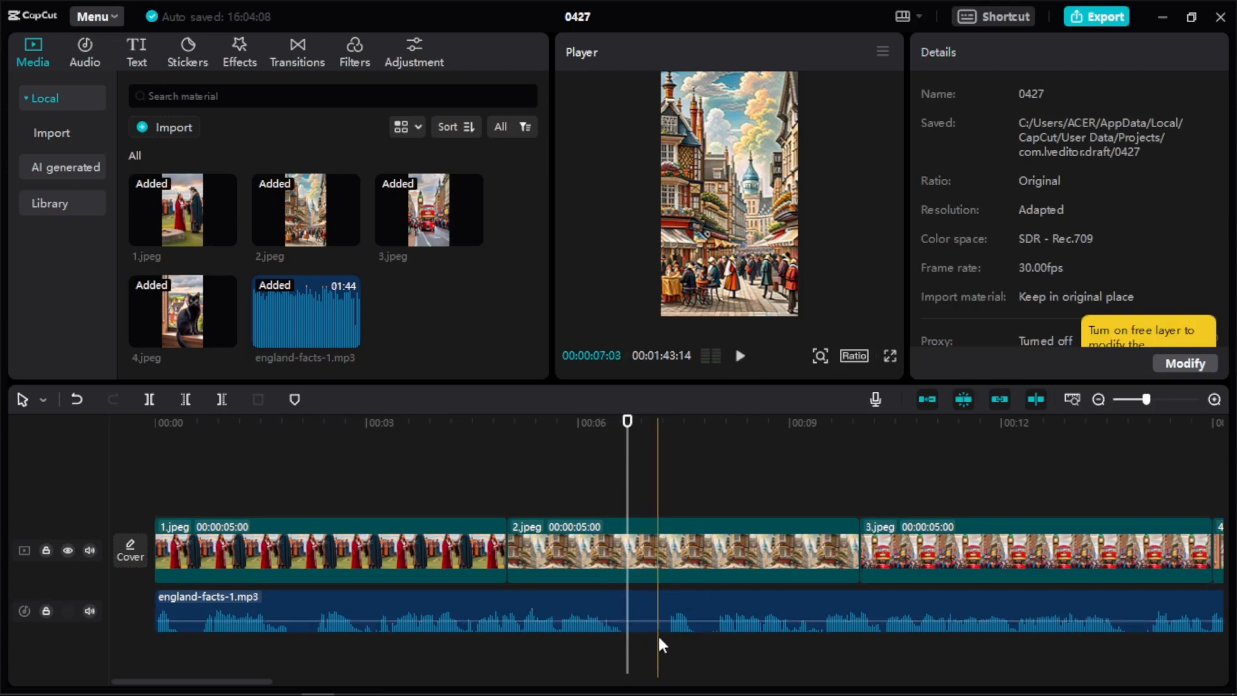
left_click(650, 612)
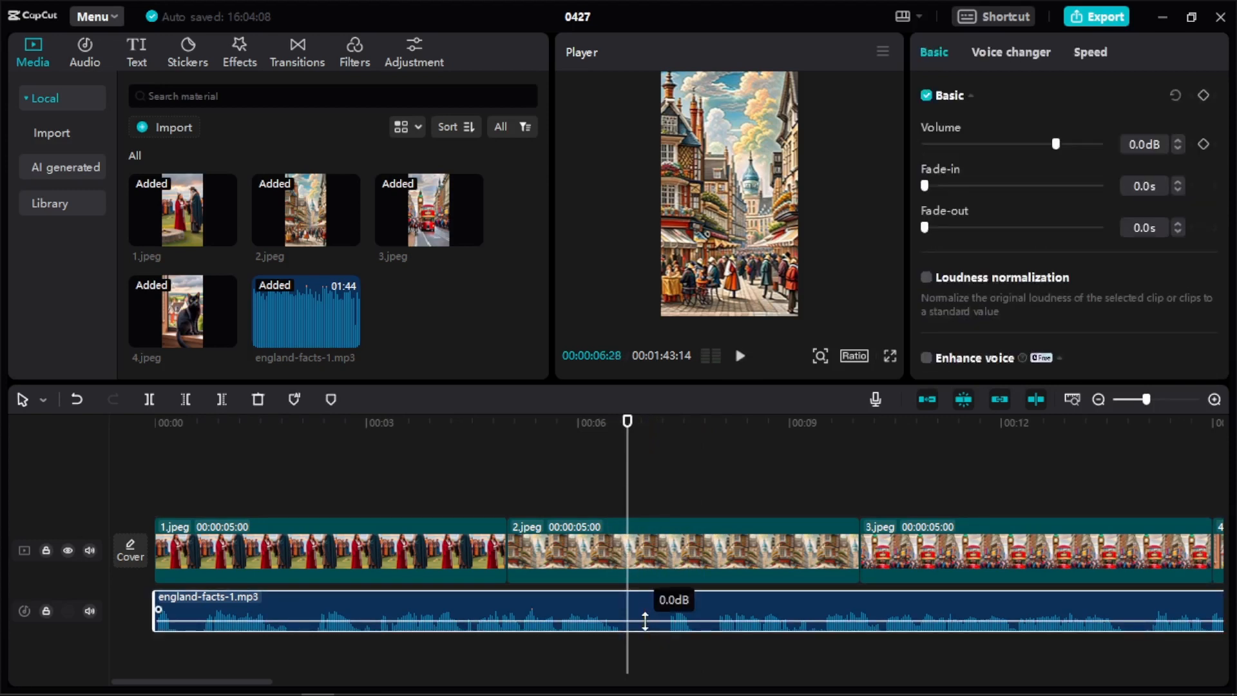
left_click_drag(645, 620, 645, 607)
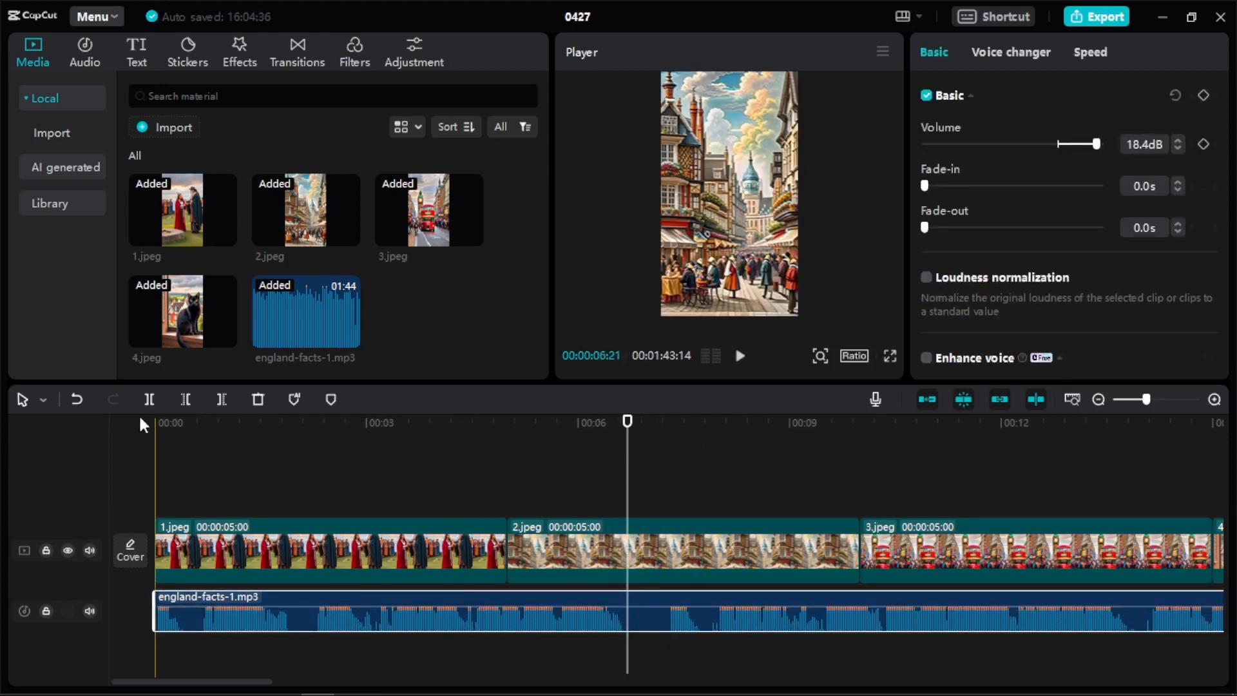
left_click(154, 396)
Extend image 1 to the voiceover split at 00:00:06:21.
left_click(489, 550)
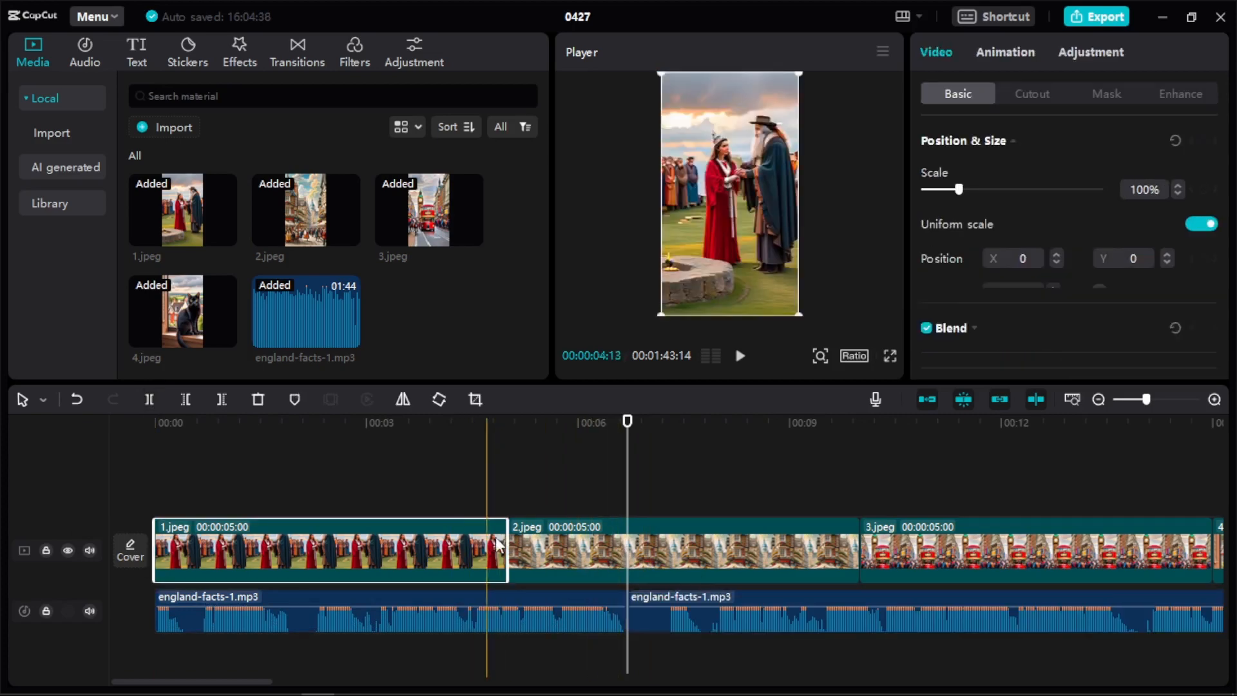
left_click_drag(504, 548, 621, 550)
Cut away the silence at the start of the second voiceover segment, up to 00:00:07:05.
left_click(650, 612)
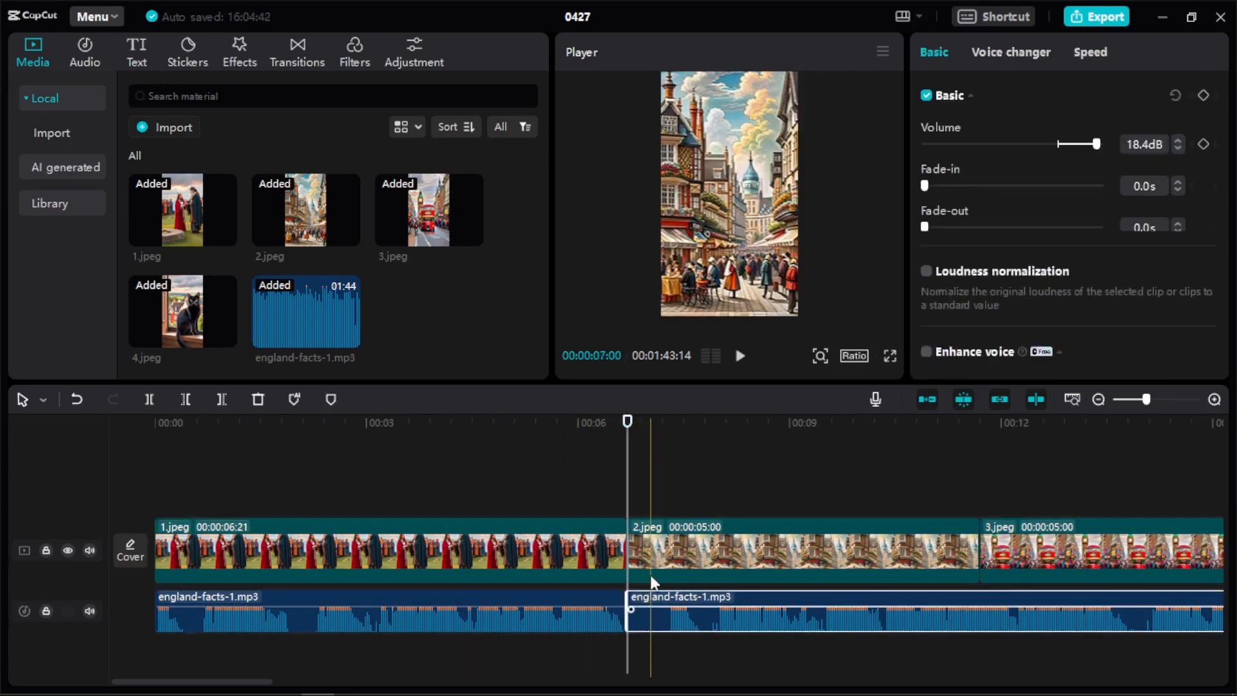
left_click_drag(626, 424, 658, 488)
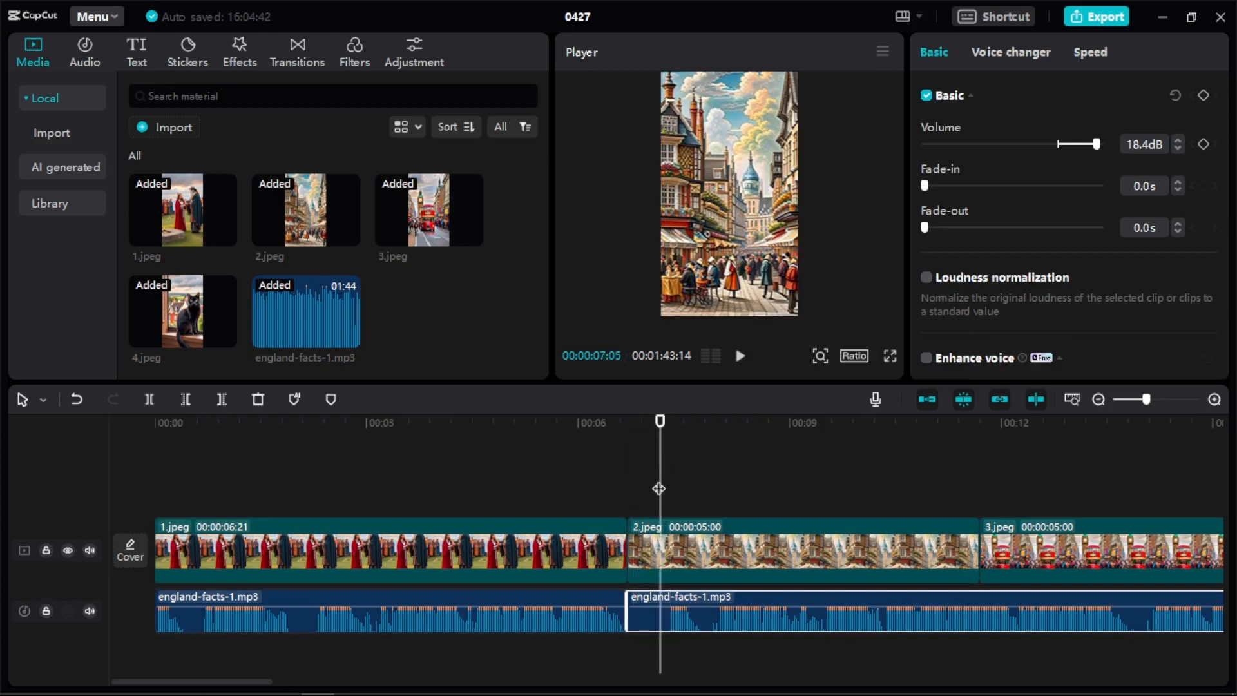
left_click(185, 400)
left_click(638, 609)
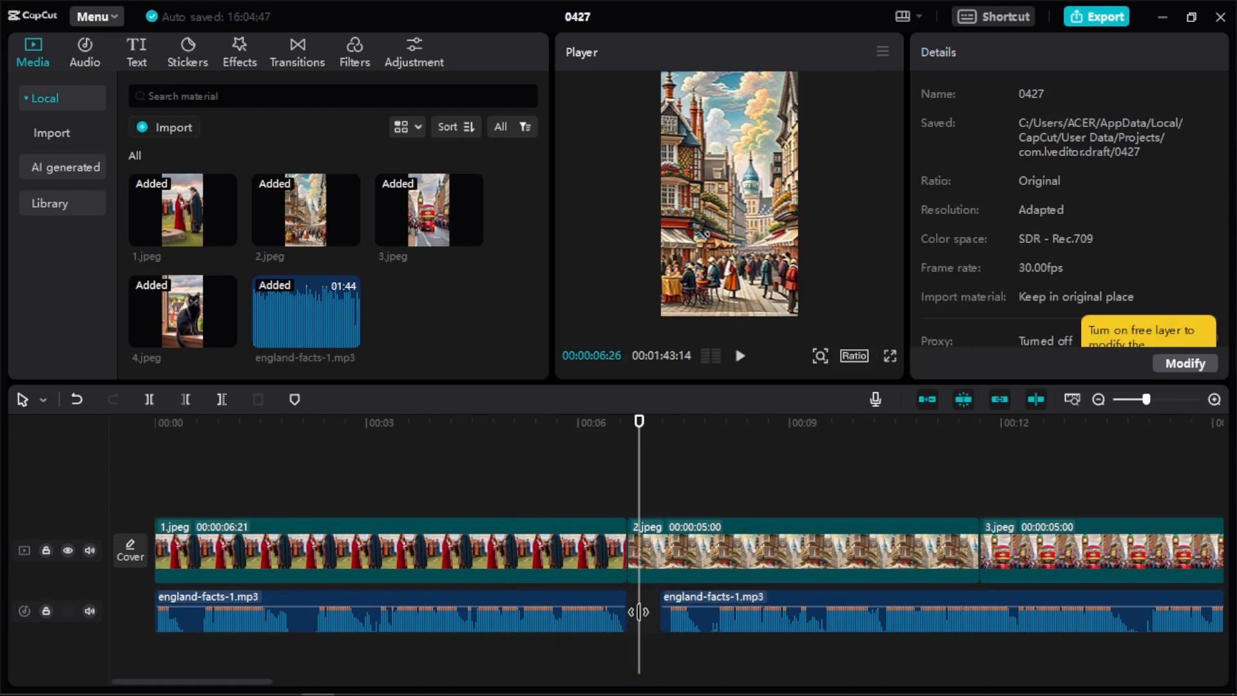
Close the gap between the two voiceover segments and set the second segment's volume to 16.8 dB.
left_click(750, 606)
left_click_drag(759, 609, 729, 620)
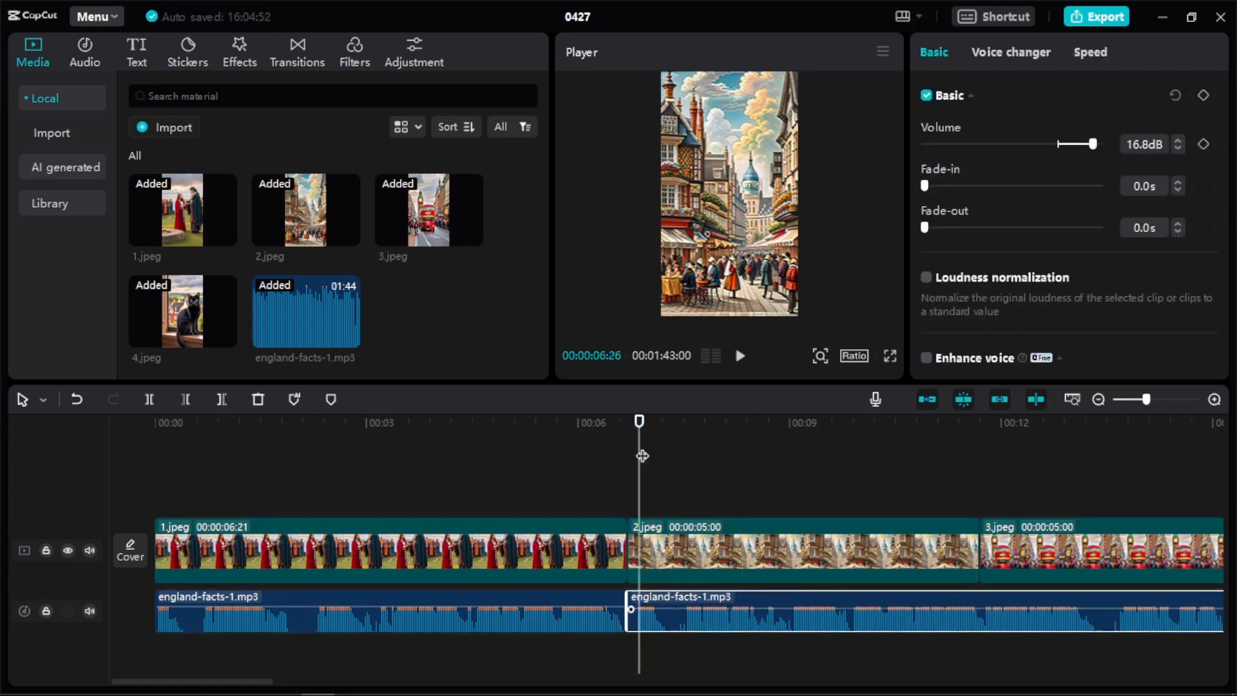
Play on from 00:00:06:21, split the voiceover at 00:00:15:17 and extend image 2 up to that split.
left_click_drag(637, 453, 625, 453)
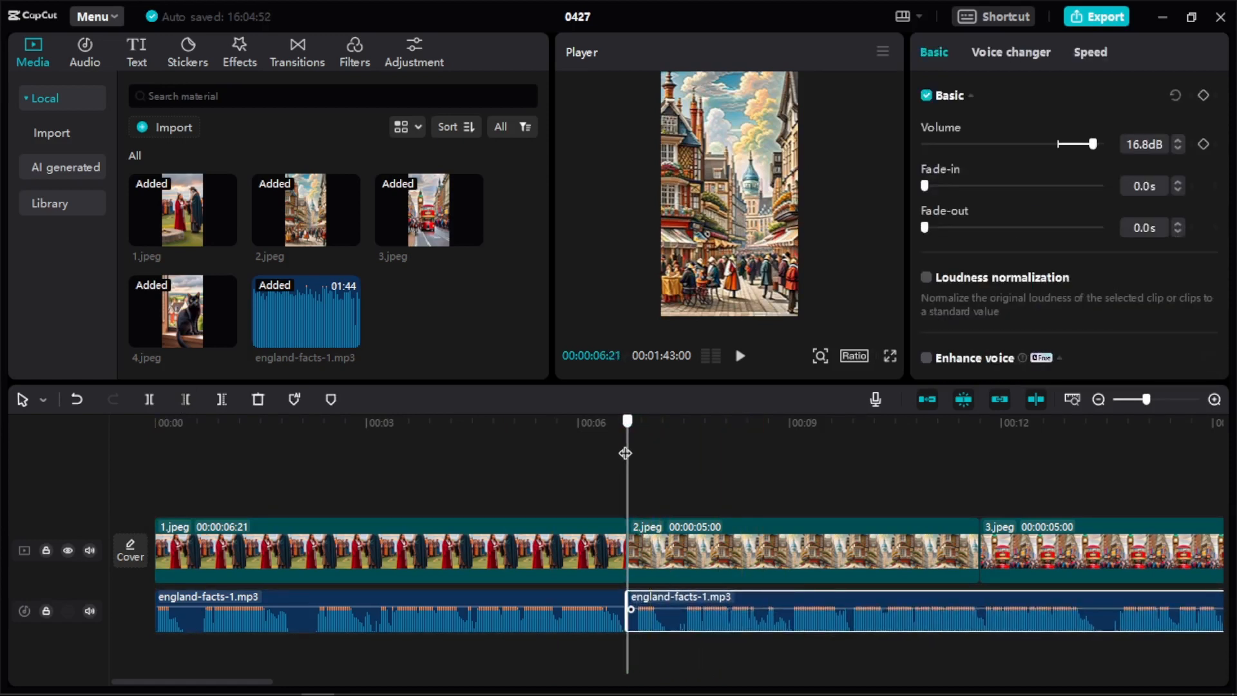
left_click(740, 358)
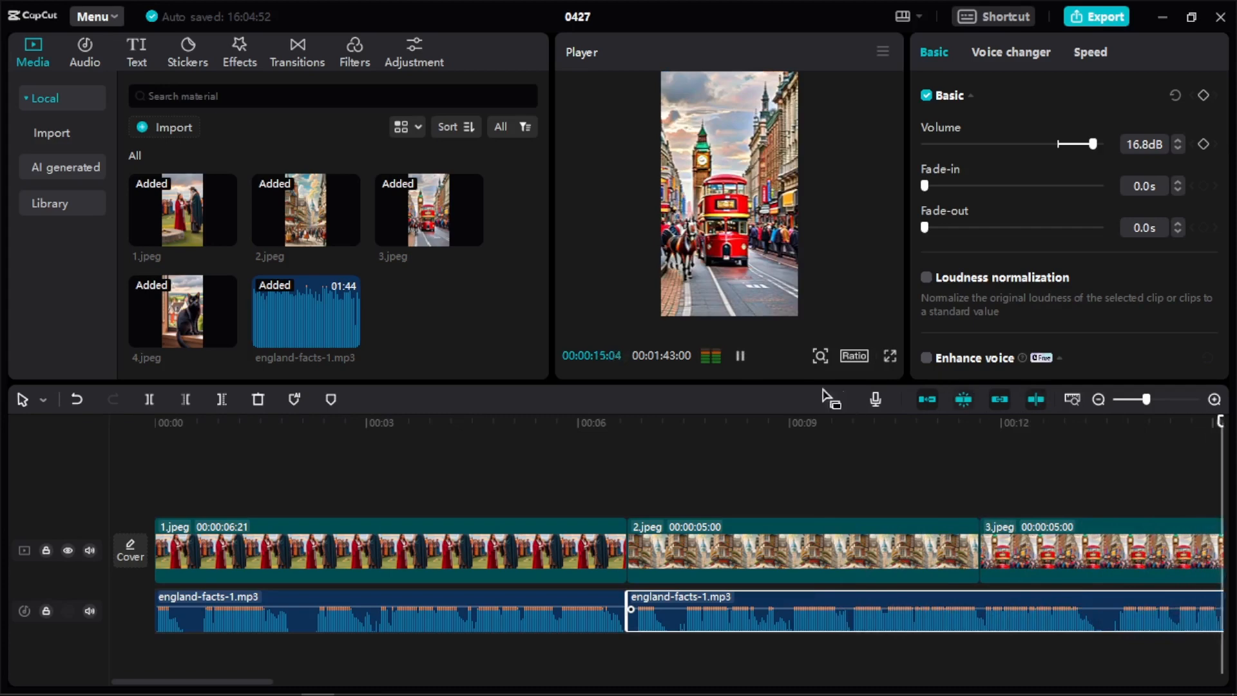
left_click(740, 356)
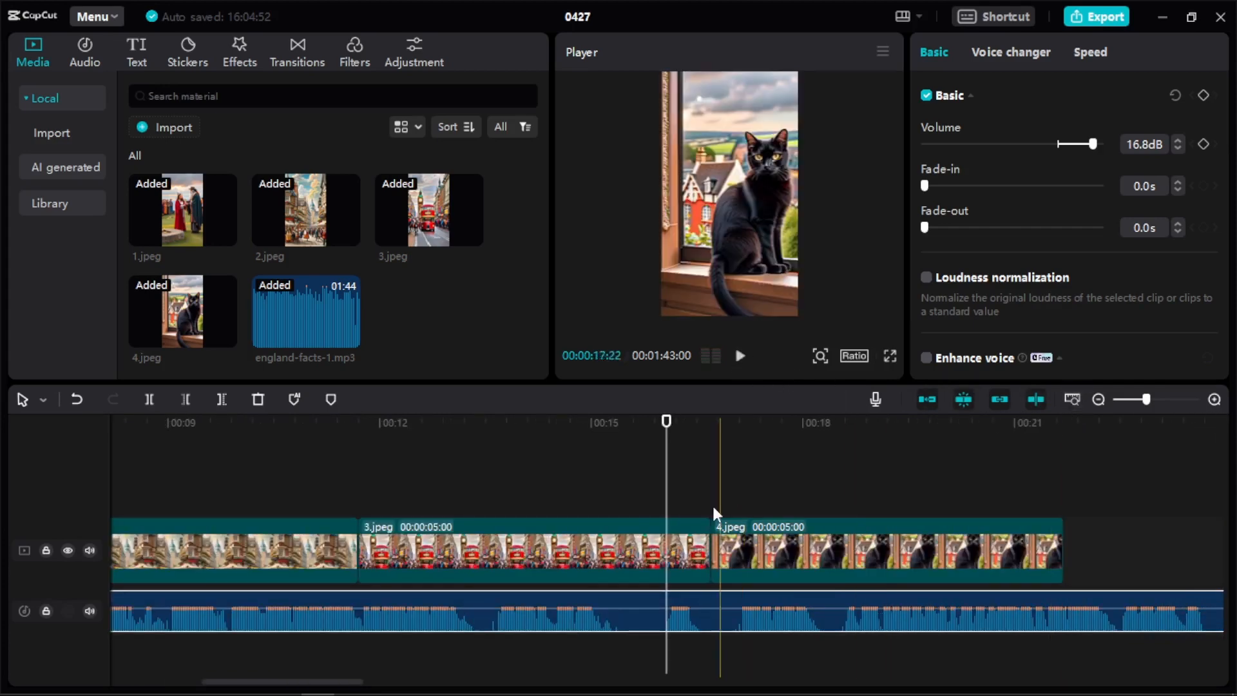
left_click_drag(666, 496, 630, 500)
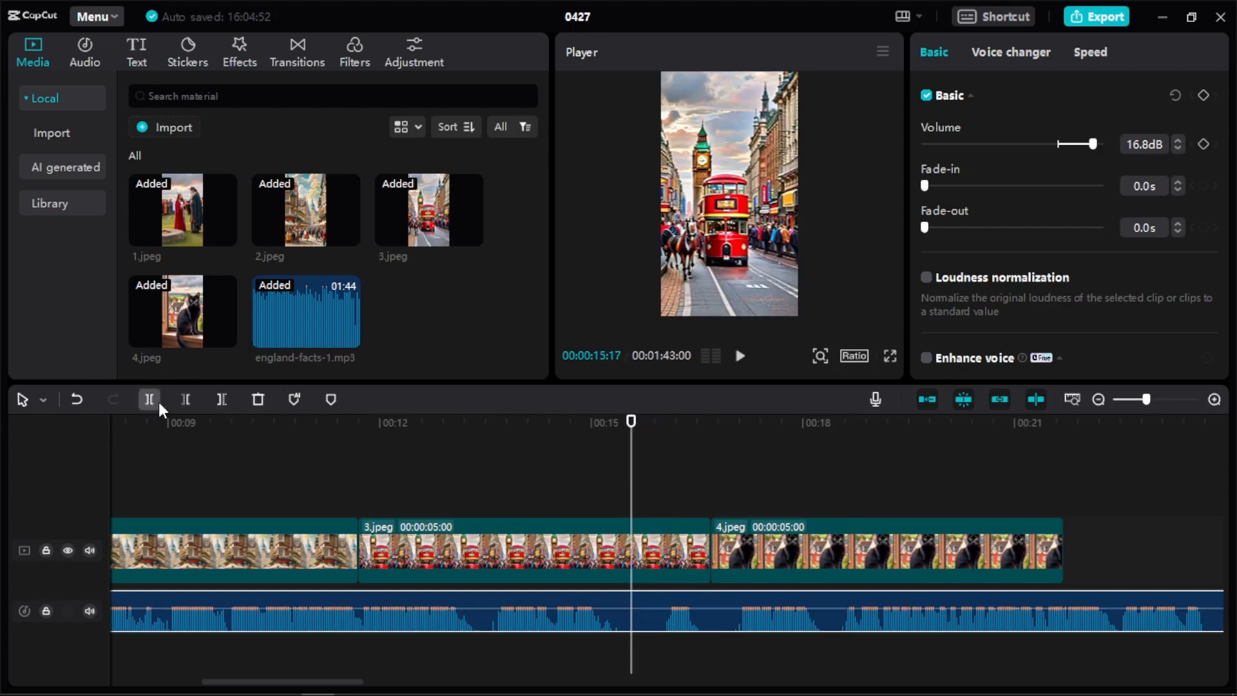
left_click(339, 538)
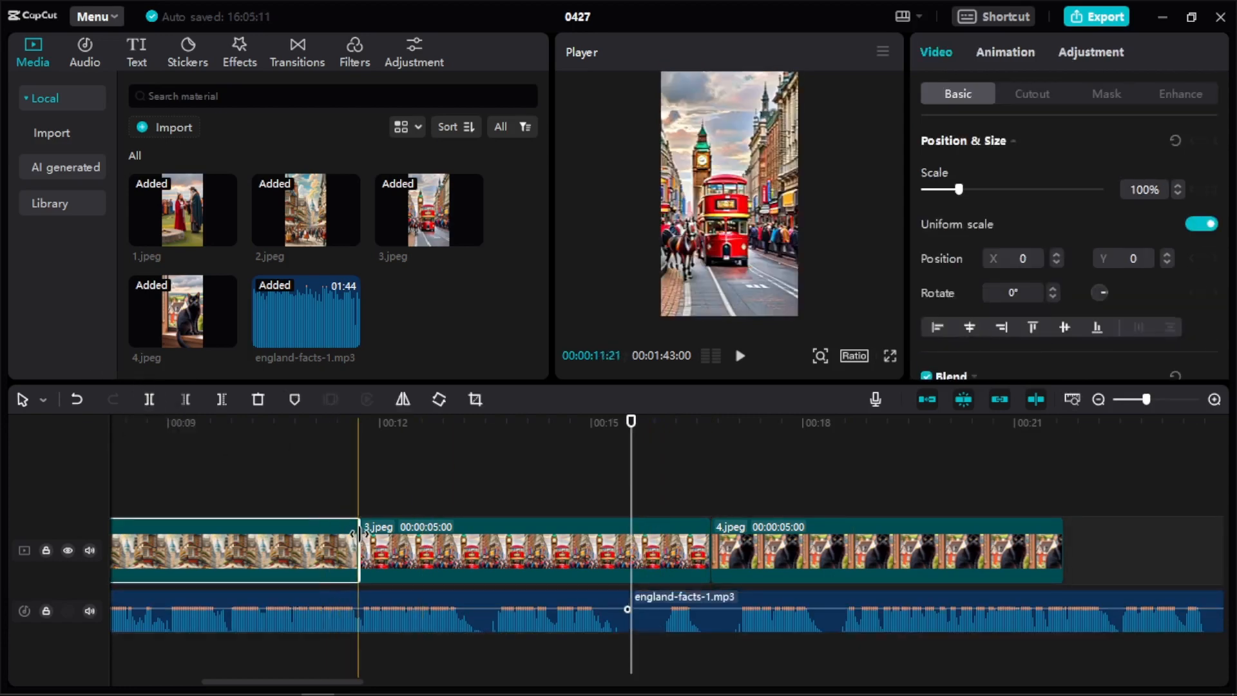
left_click_drag(359, 535, 630, 540)
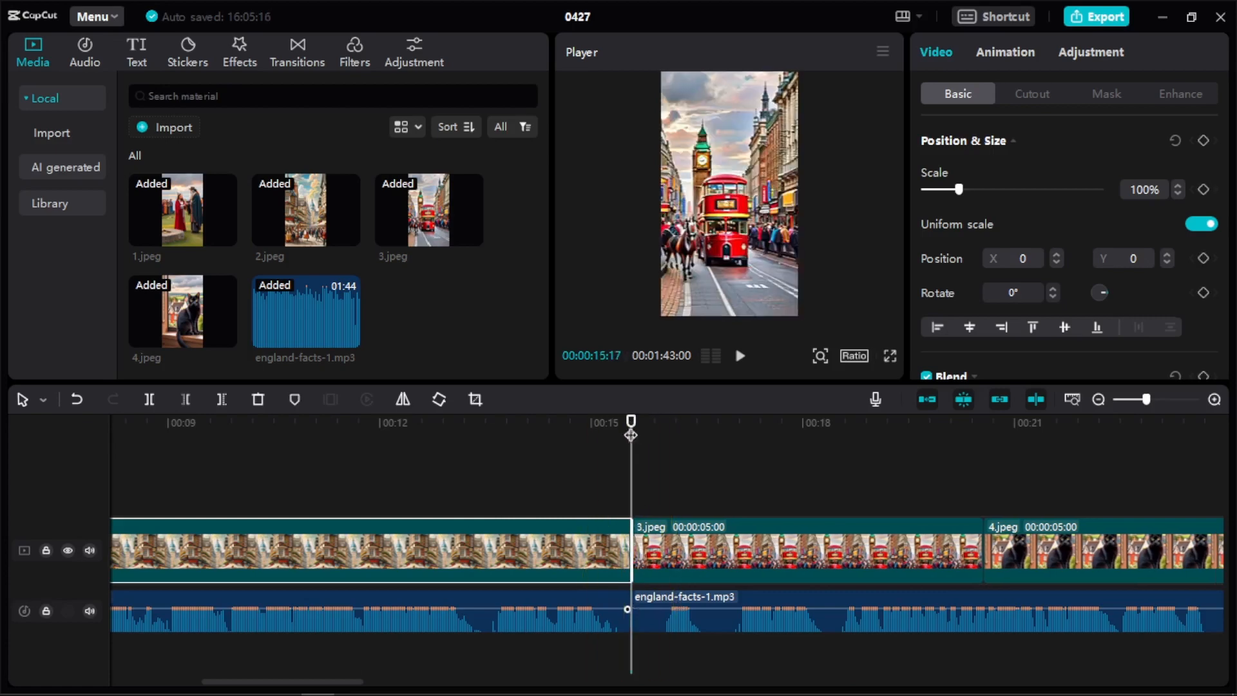
Play the video briefly from the beginning to check the opening.
left_click_drag(631, 435, 5, 420)
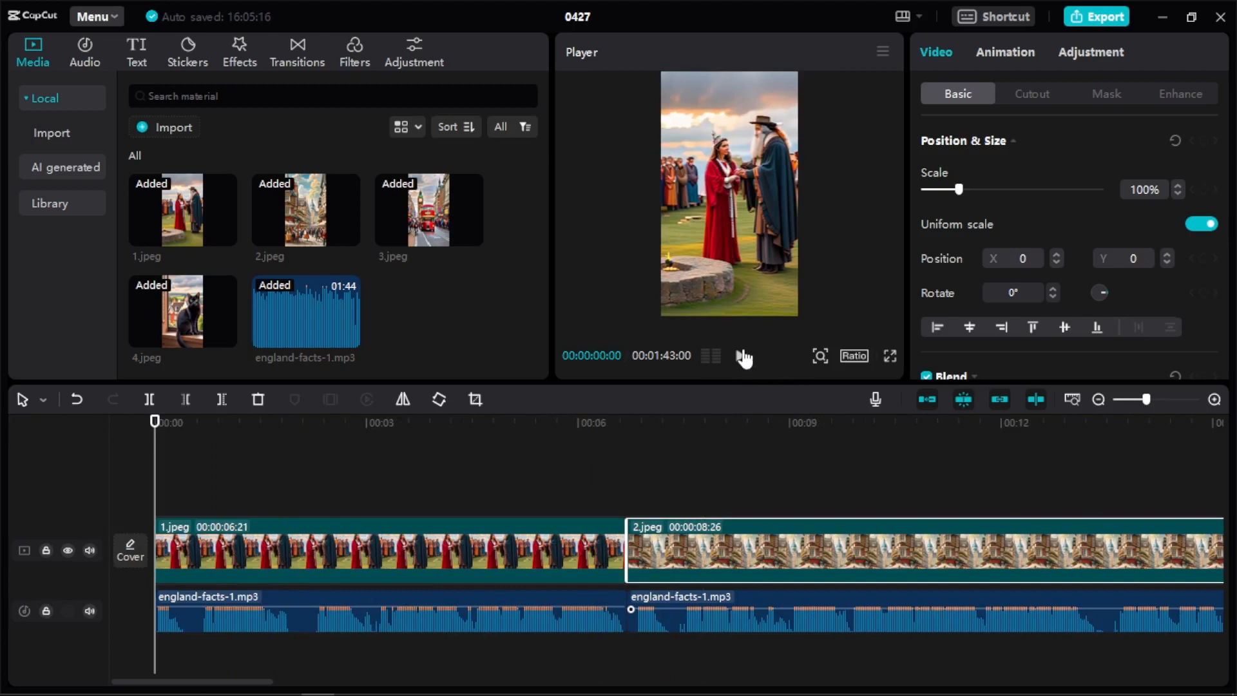
left_click(742, 358)
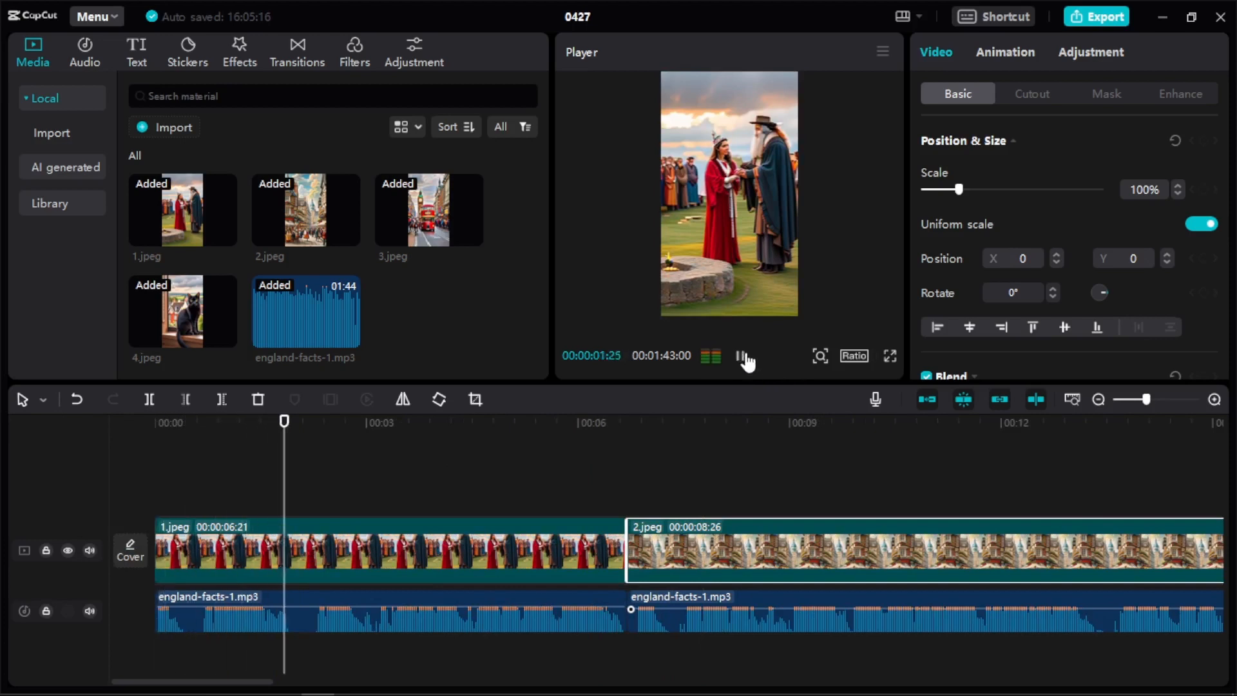
left_click(742, 358)
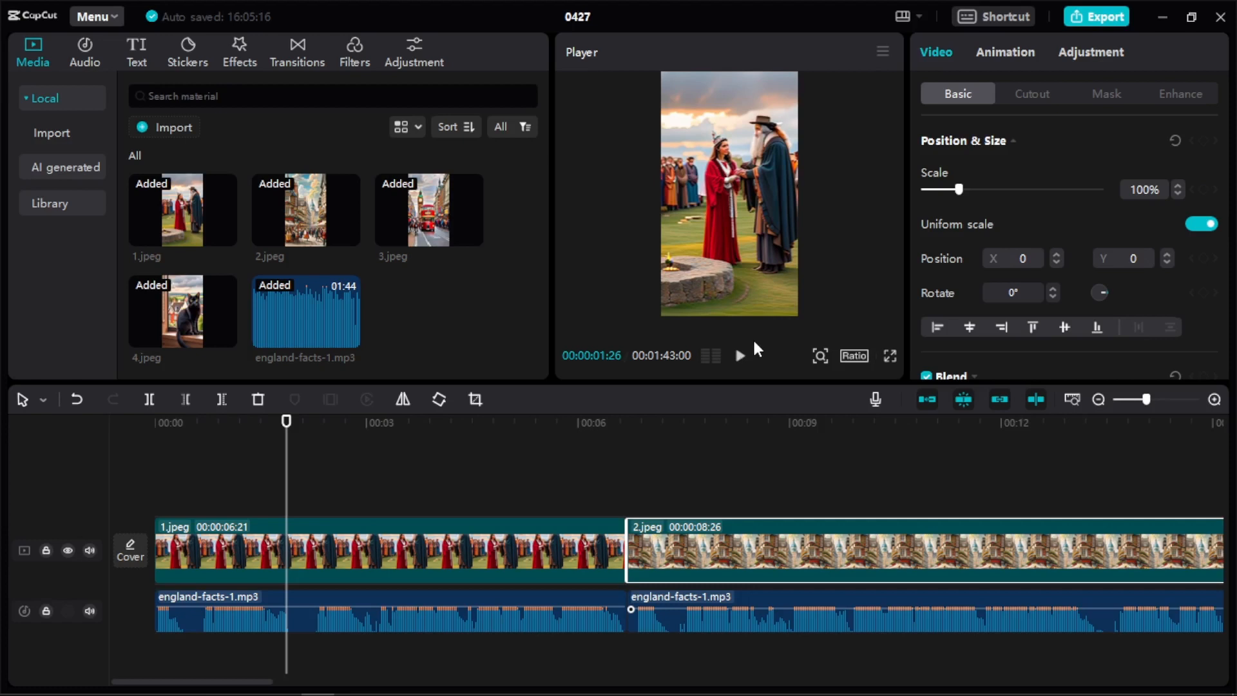
Browse the entrance animations and apply Mini Zoom to image 2.
left_click(1004, 54)
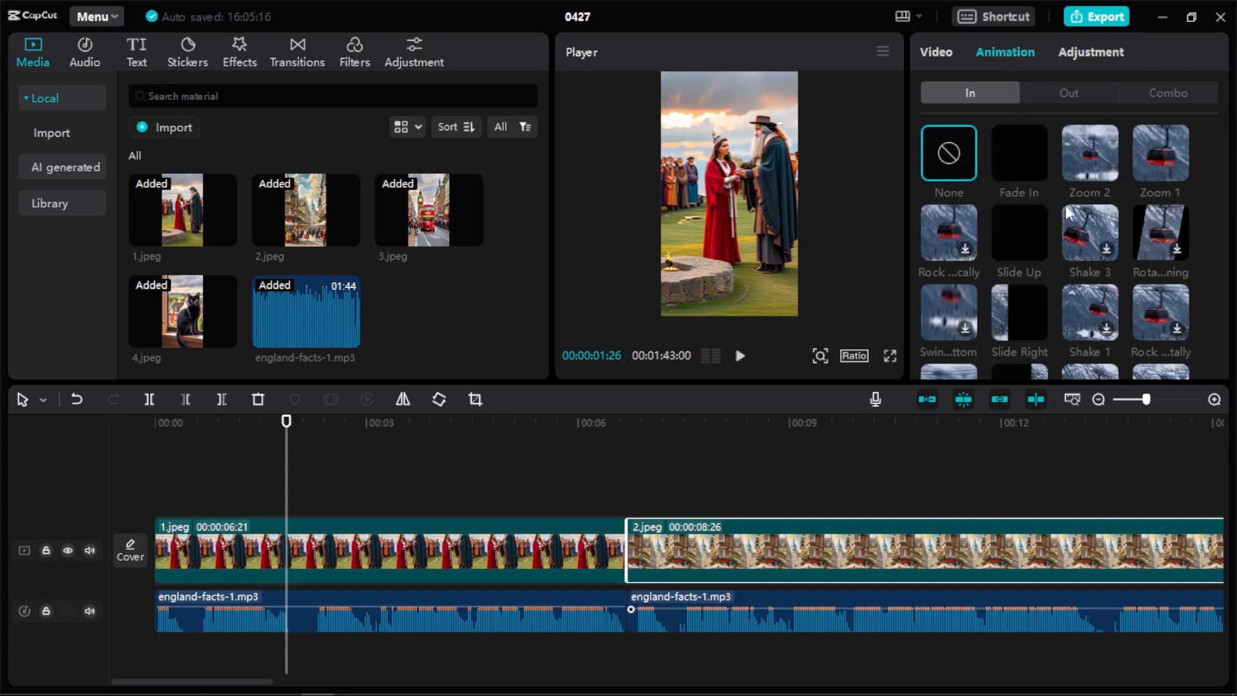
scroll(1044, 180, "down", 2)
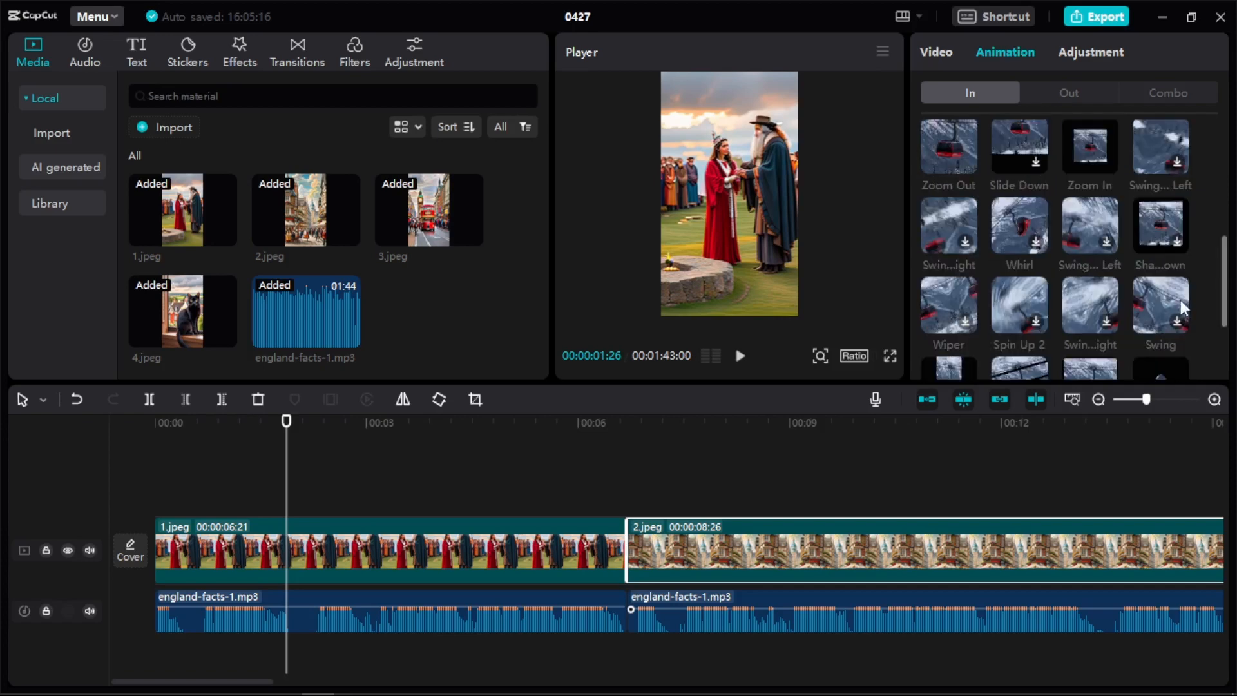
scroll(1163, 306, "down", 3)
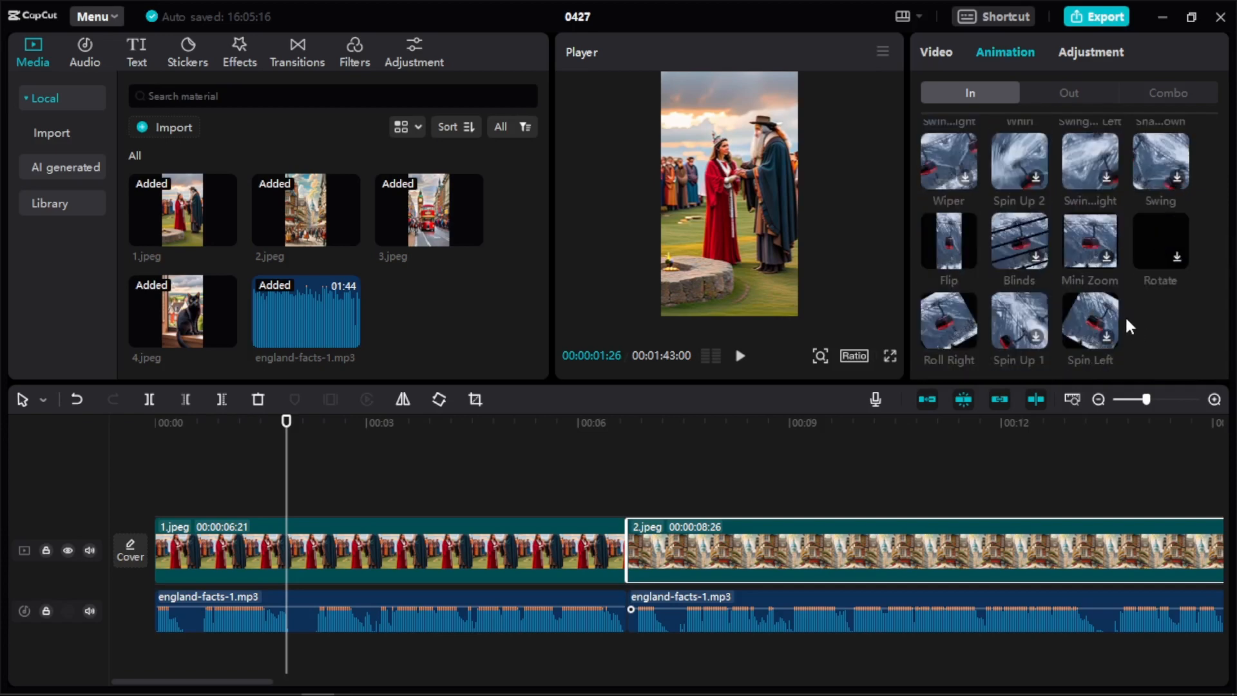
scroll(1124, 315, "up", 1)
scroll(1099, 271, "down", 1)
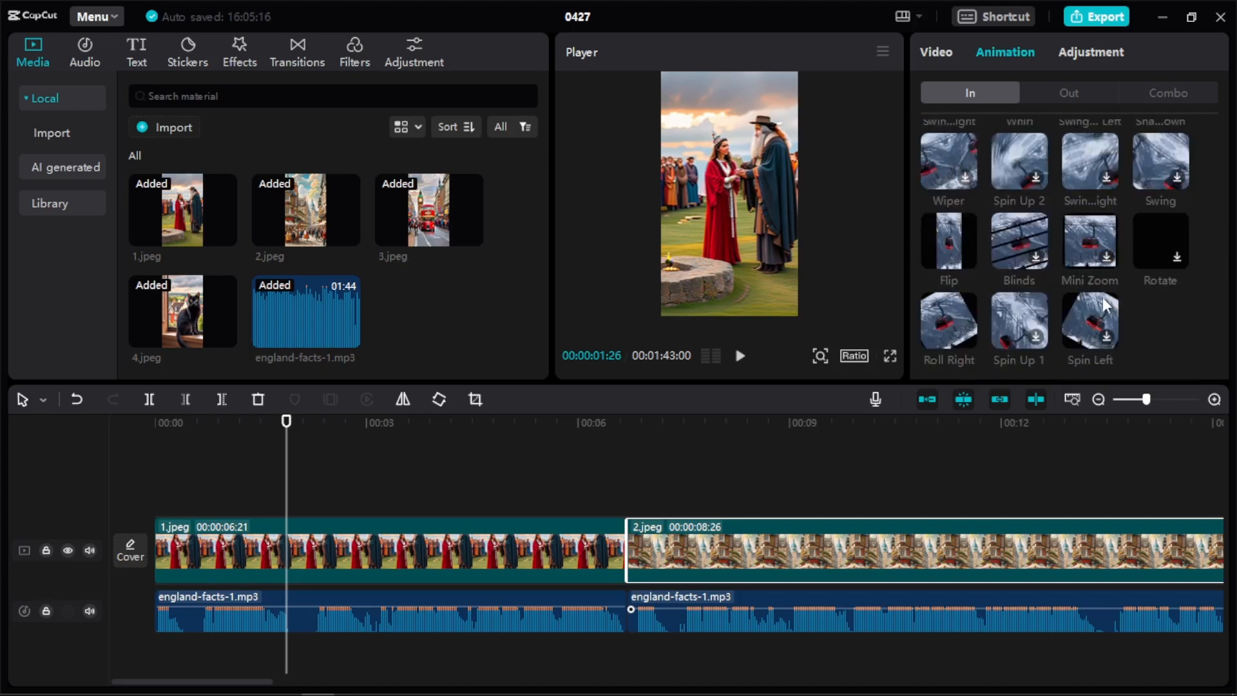
left_click(1092, 238)
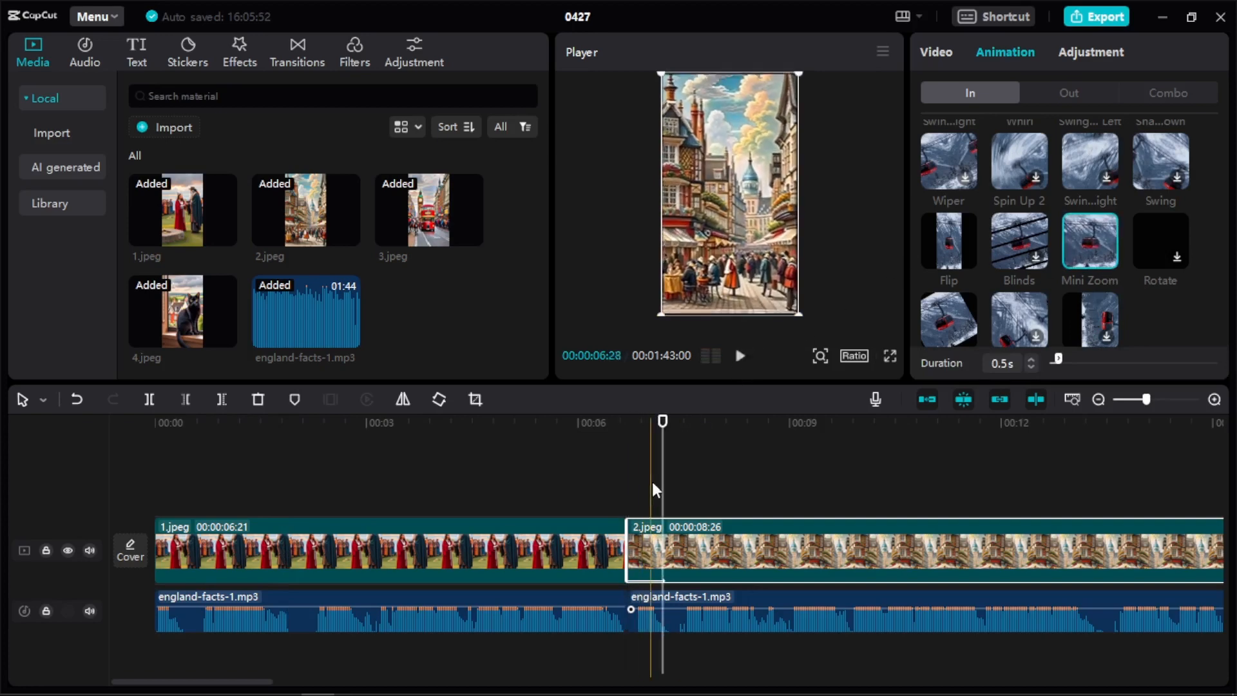
left_click_drag(662, 480, 152, 506)
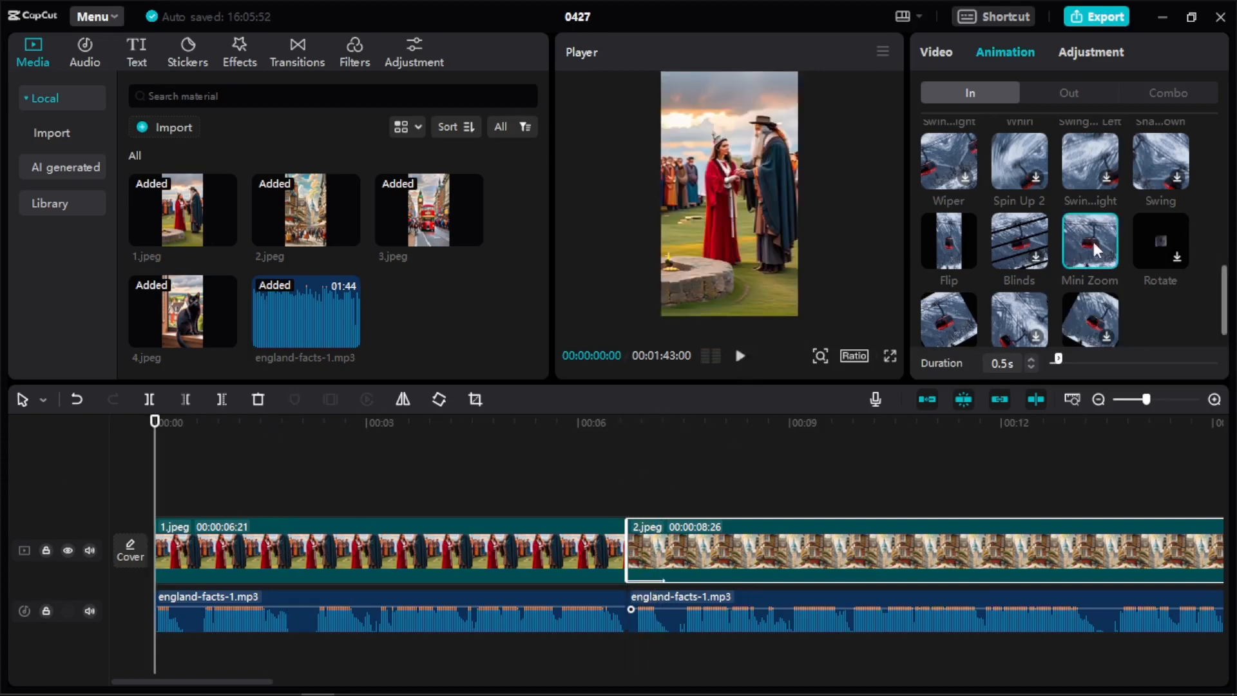
left_click_drag(1089, 245, 819, 450)
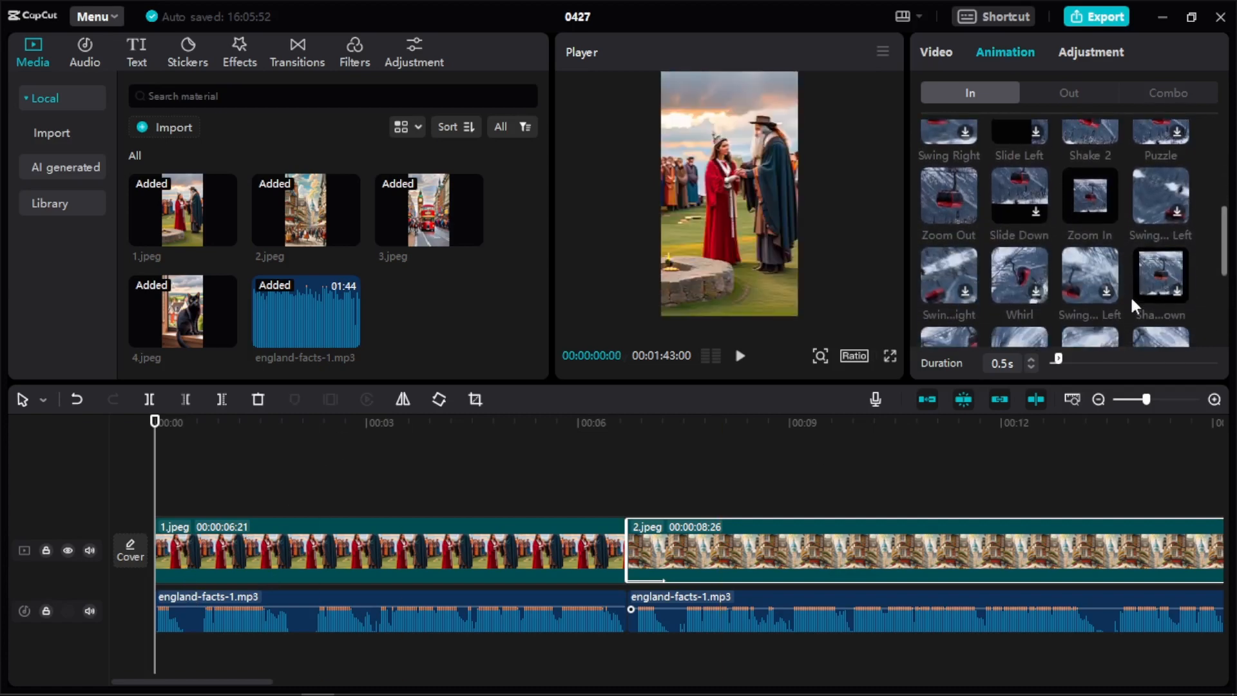
scroll(1130, 295, "down", 5)
key("space")
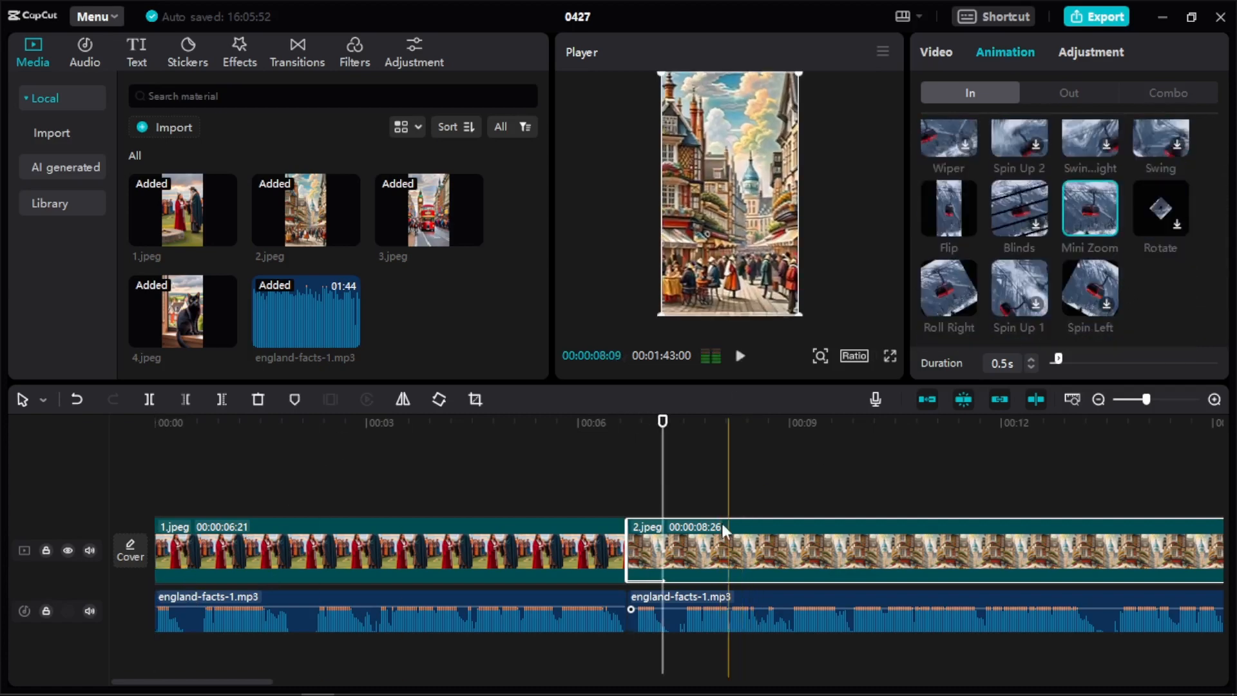
Apply the Mini Zoom entrance animation to image 1 and play the opening briefly.
left_click_drag(663, 510, 51, 516)
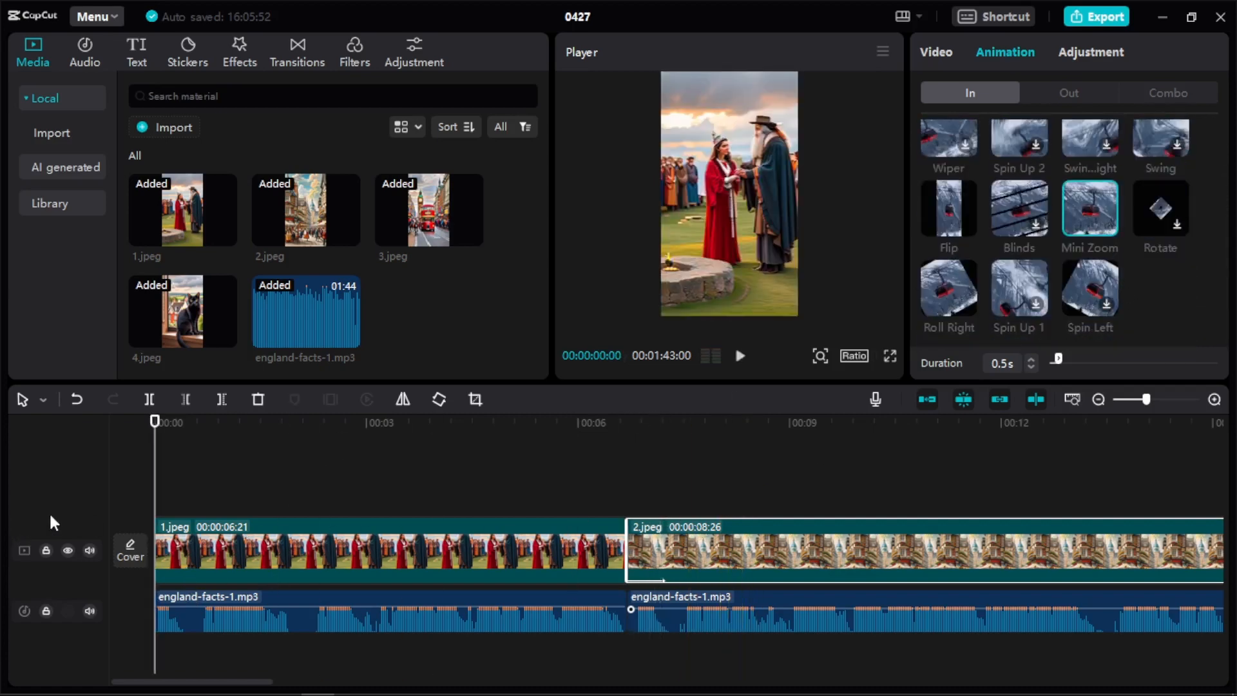
left_click(286, 550)
left_click(1072, 247)
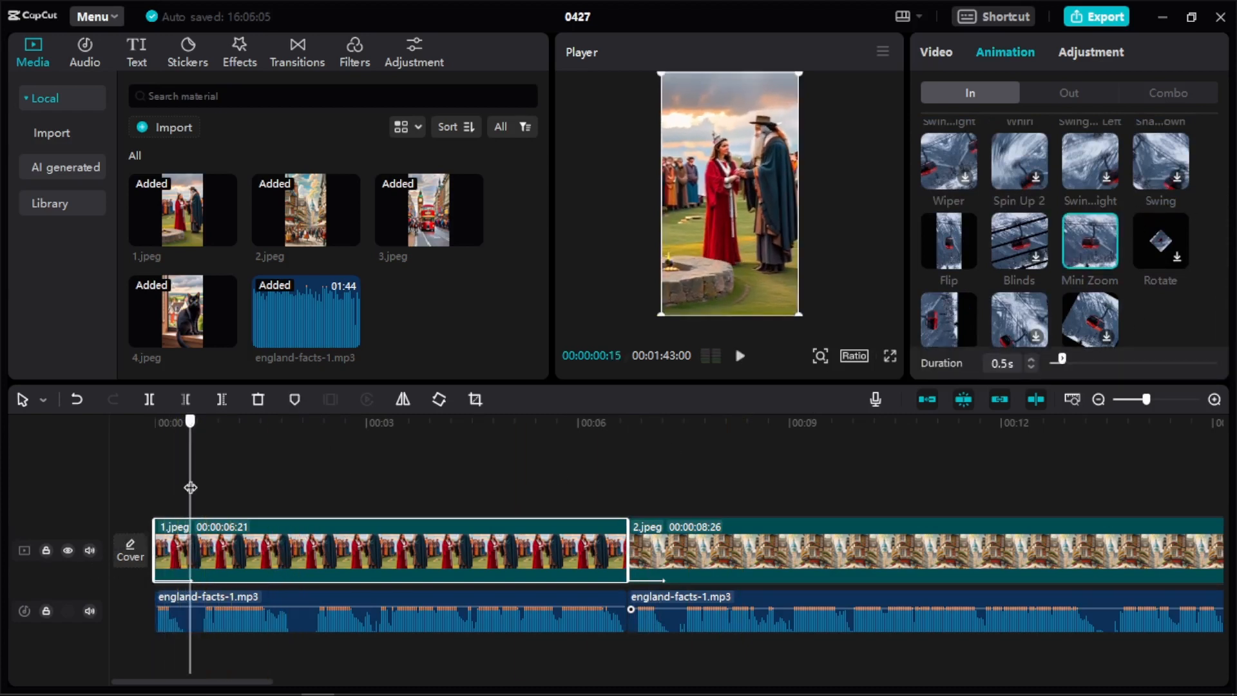
left_click(739, 355)
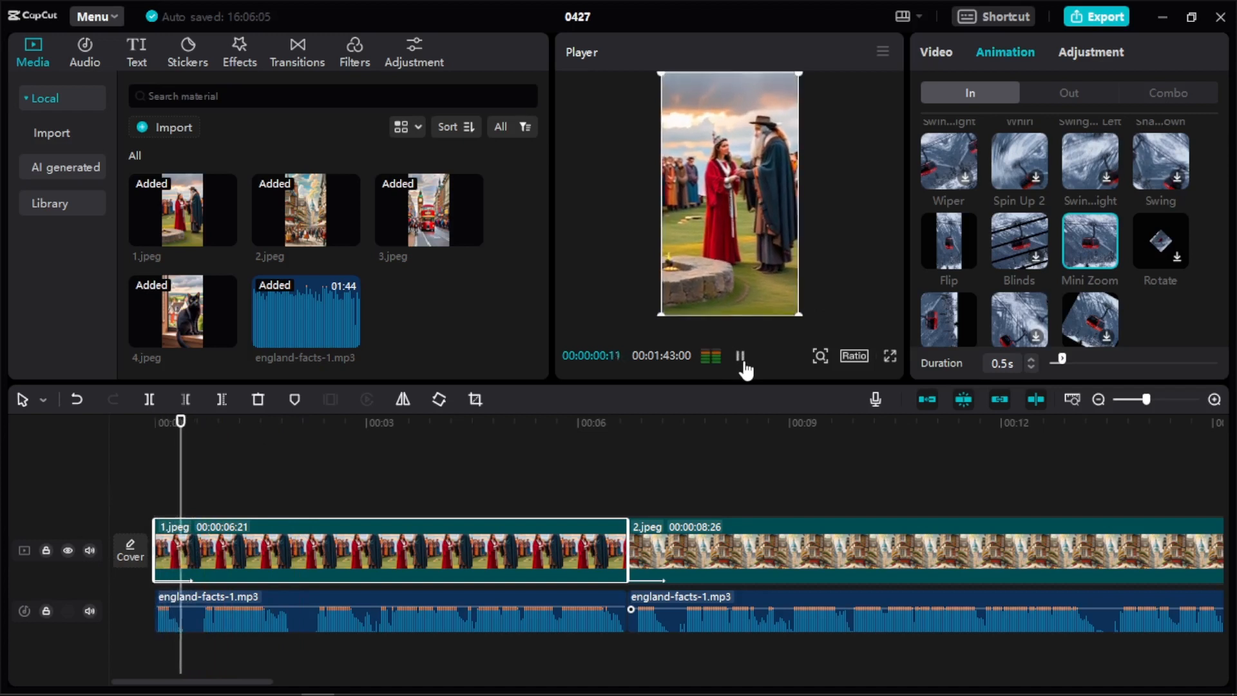
left_click(739, 356)
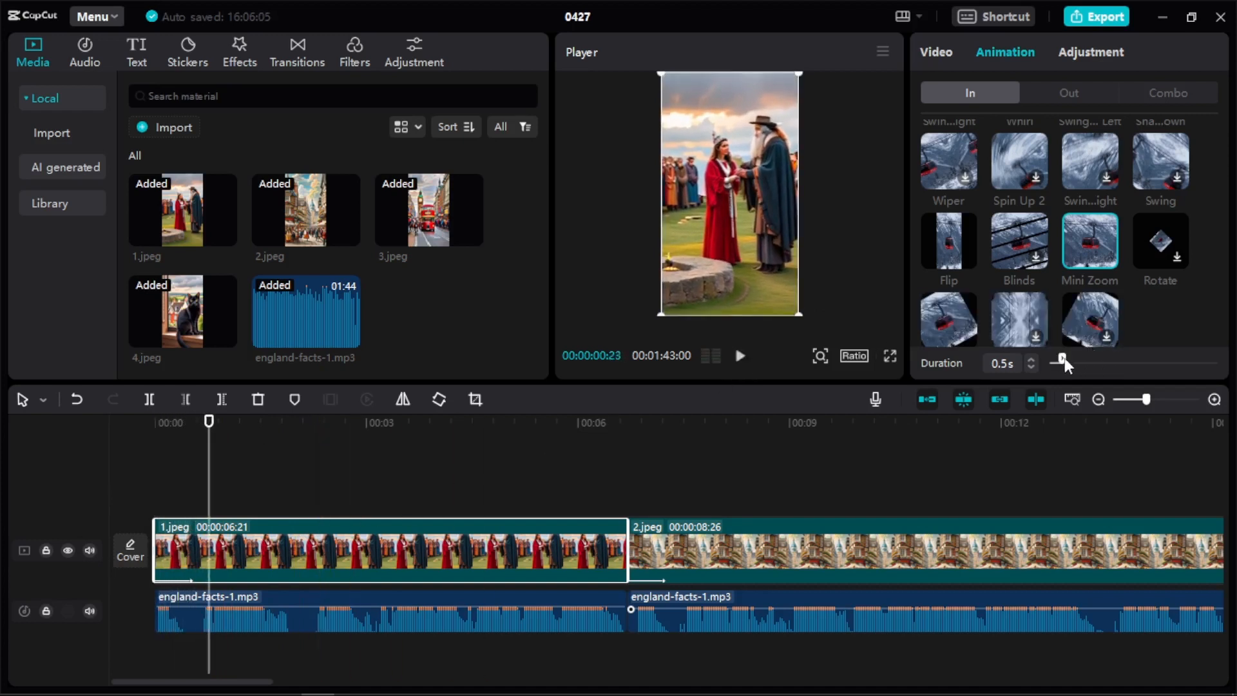
Lengthen image 1's entrance animation to 4.1 s and watch it play.
left_click_drag(1062, 358, 1151, 383)
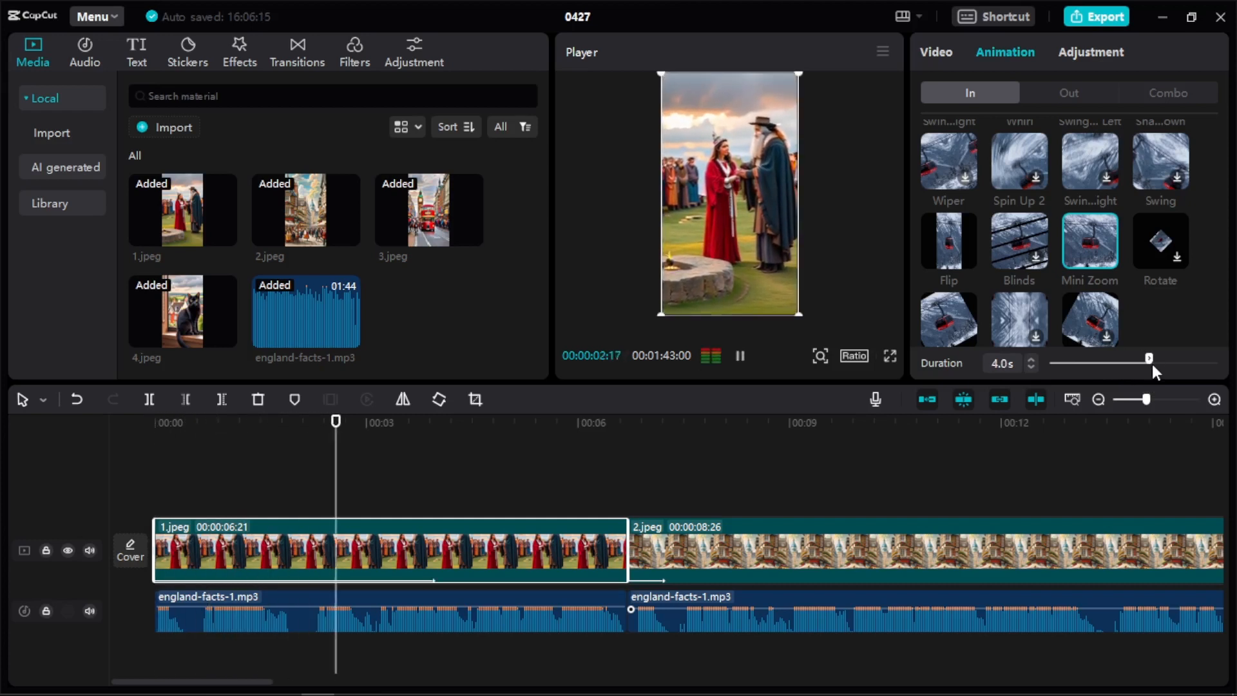
left_click(1154, 361)
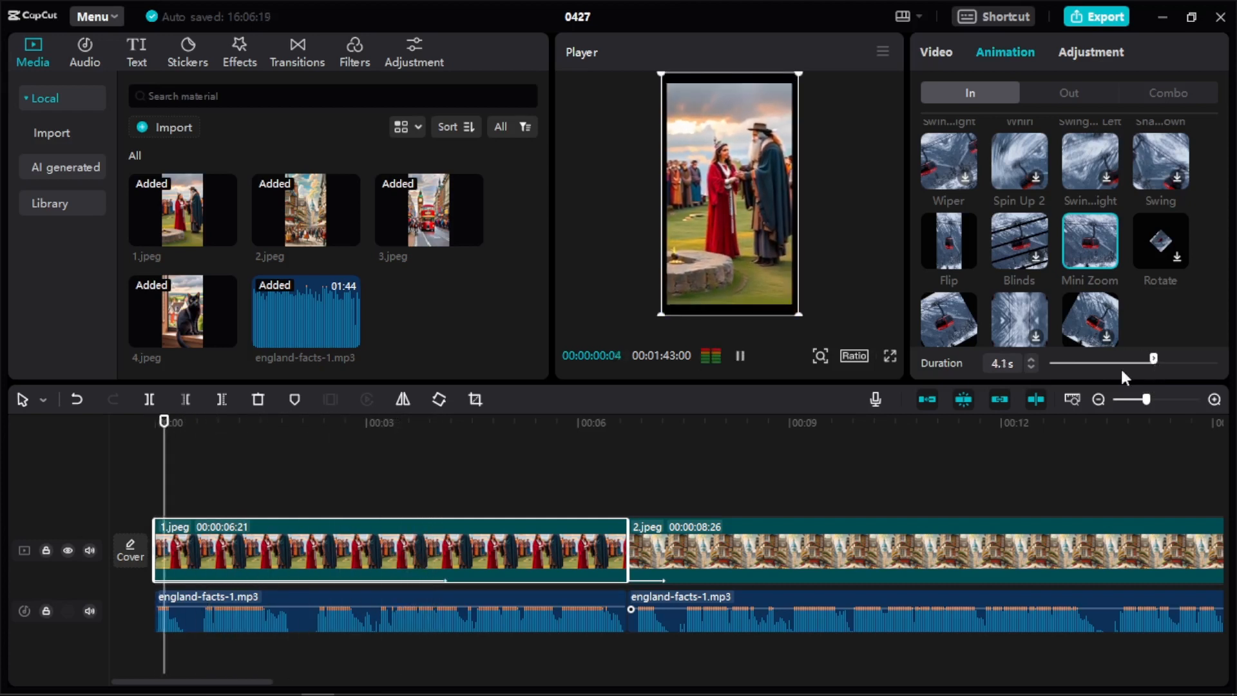
left_click(740, 355)
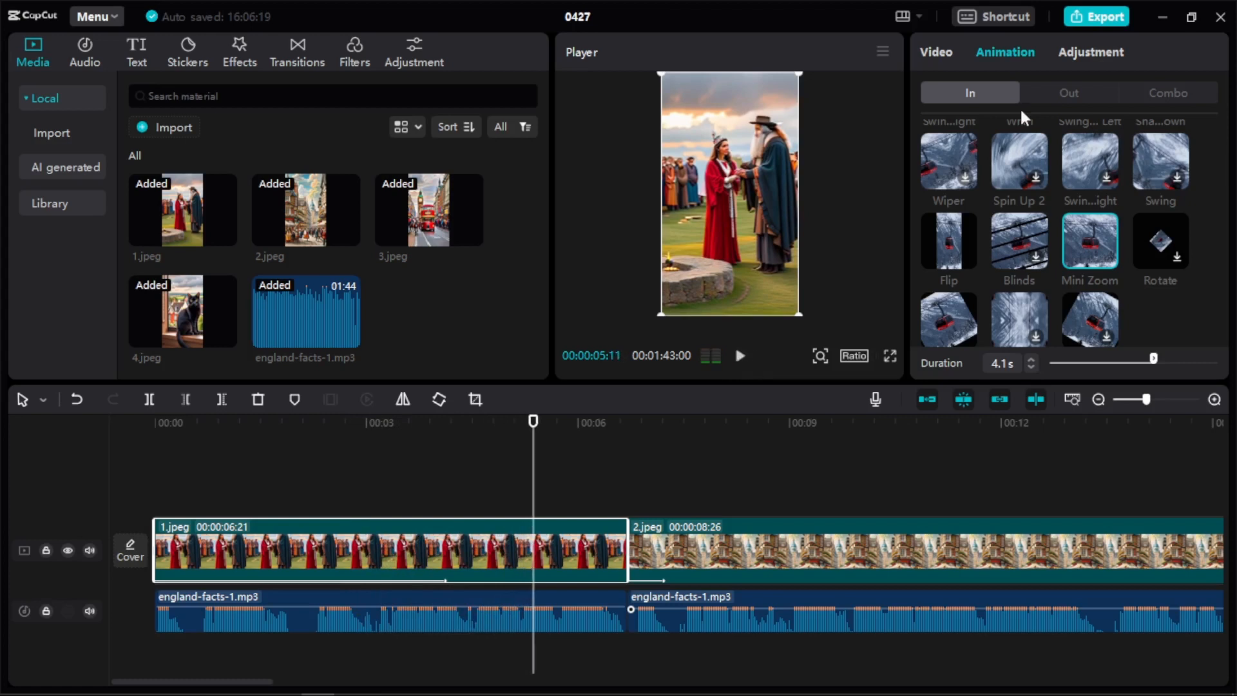
Add a 2.6 s Mini Zoom exit animation to image 1 and play the video from the beginning into image 2.
left_click(1070, 94)
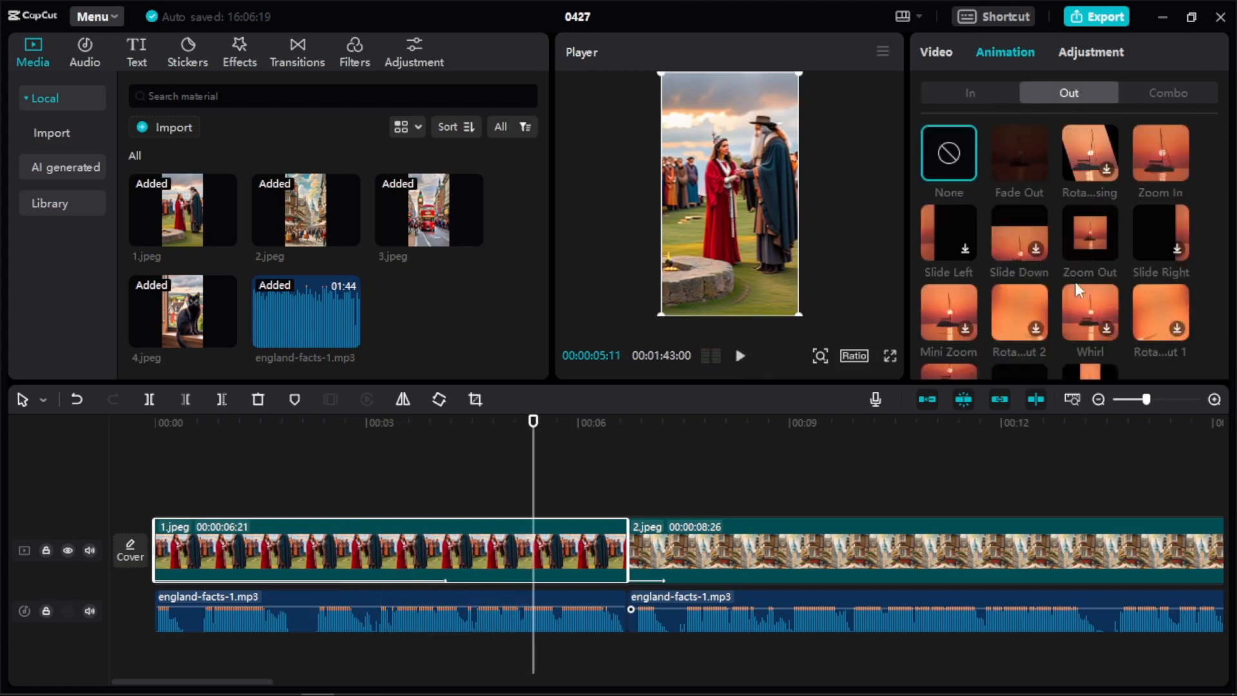
left_click(966, 329)
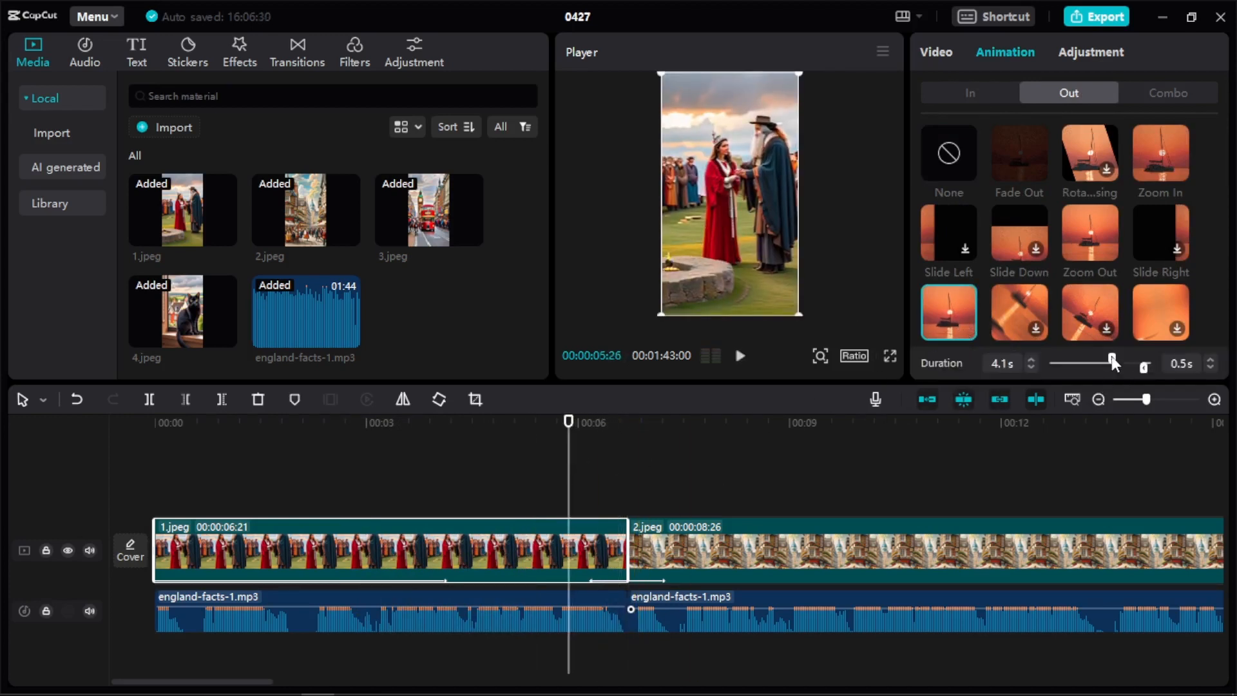
left_click_drag(1144, 367, 1109, 376)
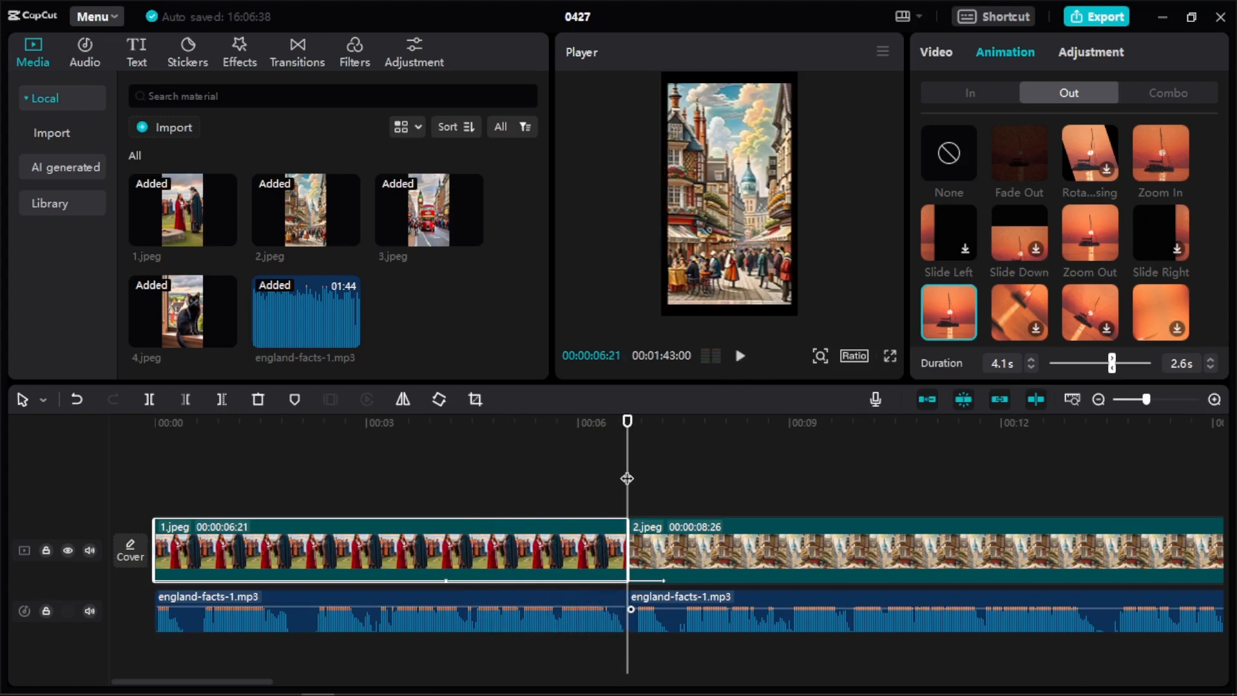
left_click_drag(628, 478, 155, 478)
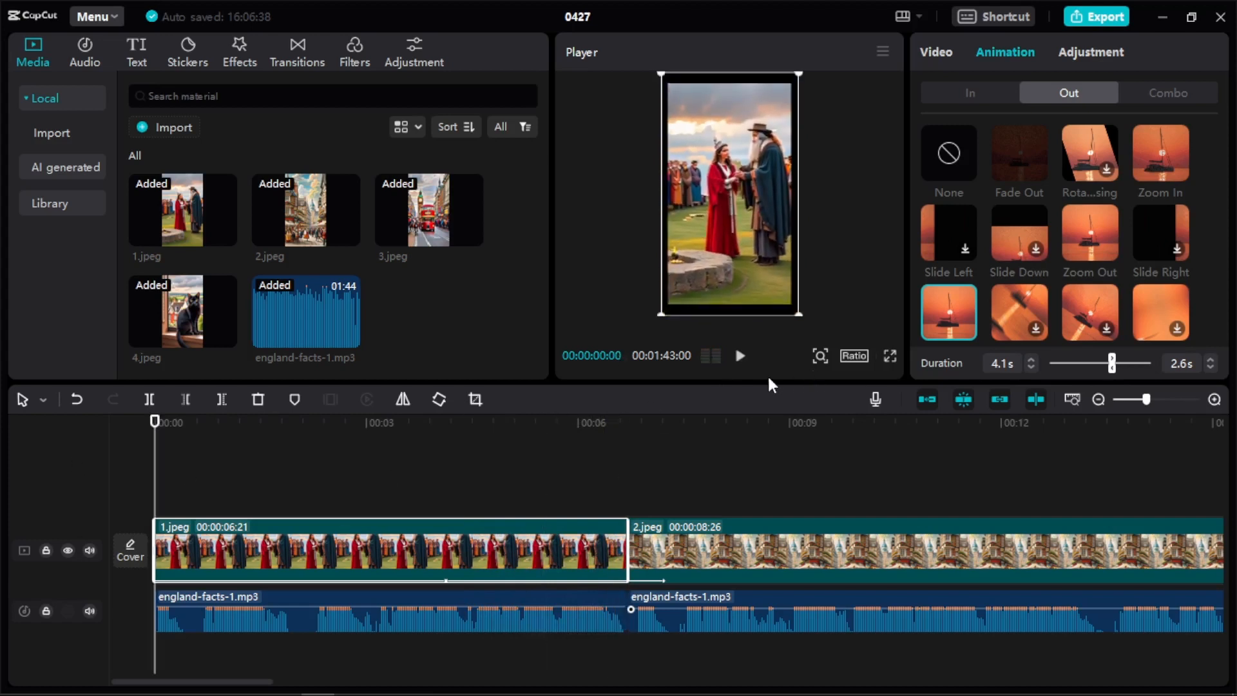
left_click(741, 356)
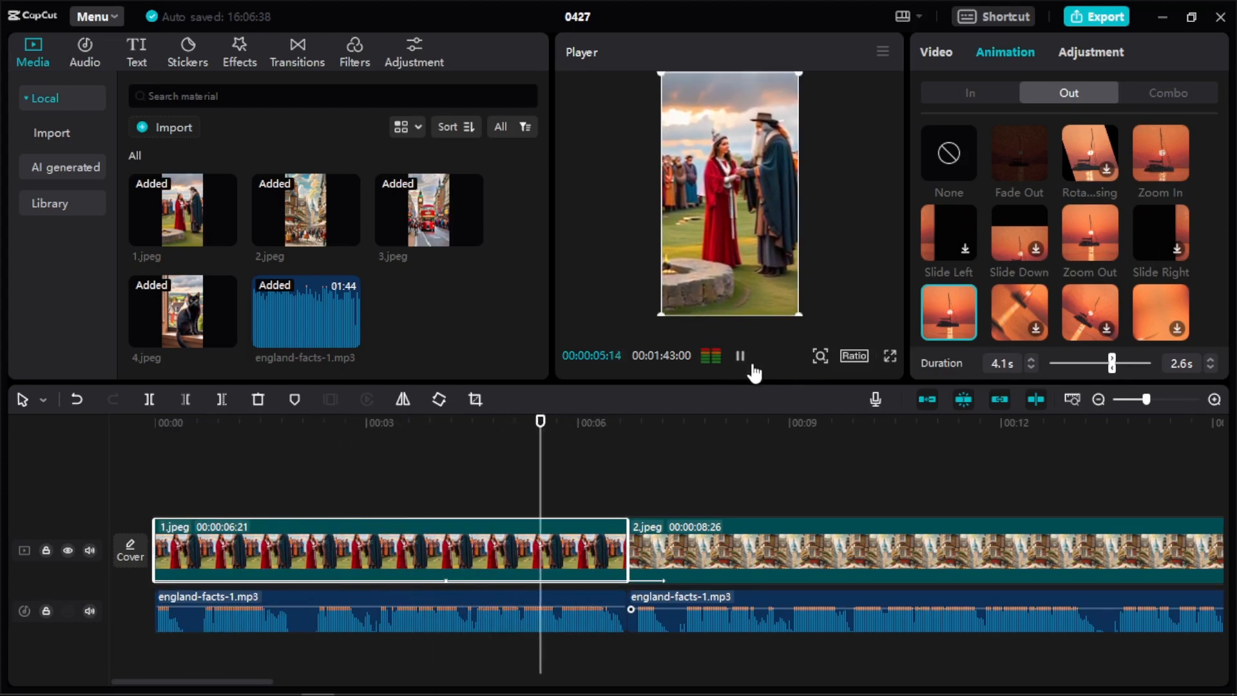
left_click(751, 366)
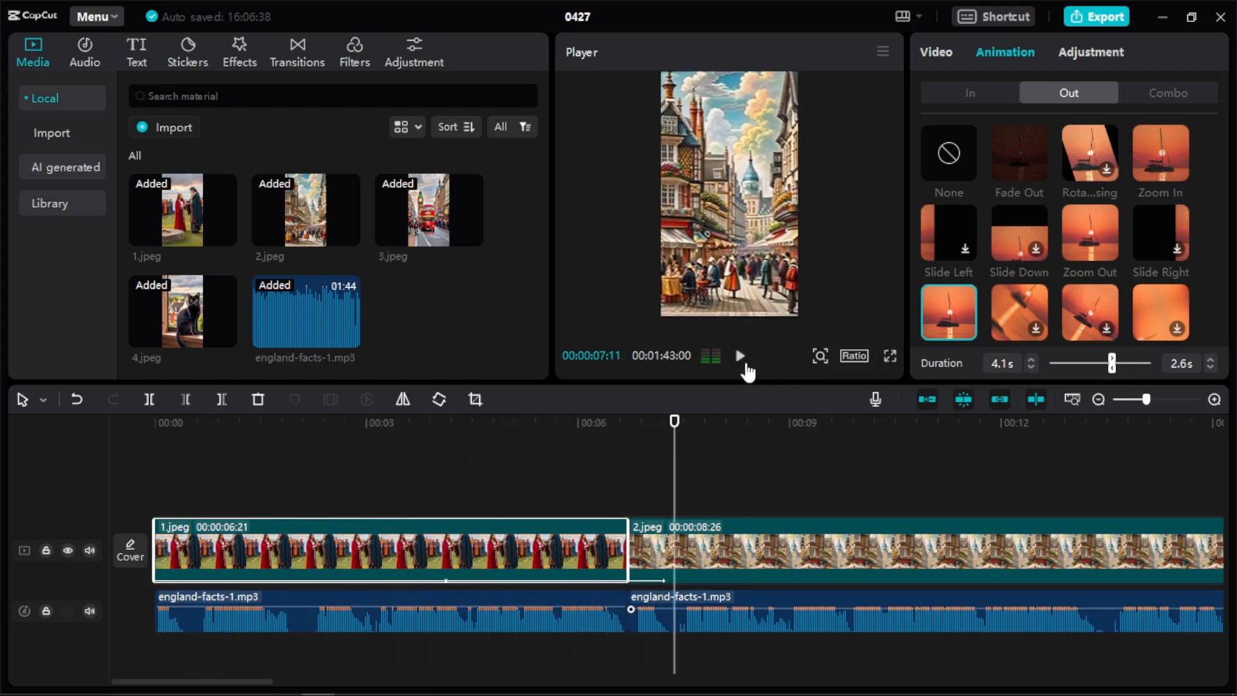
Set image 1's animation durations to 2.3 s for the entrance and 3.6 s for the exit, and check the playback.
left_click_drag(674, 487, 415, 485)
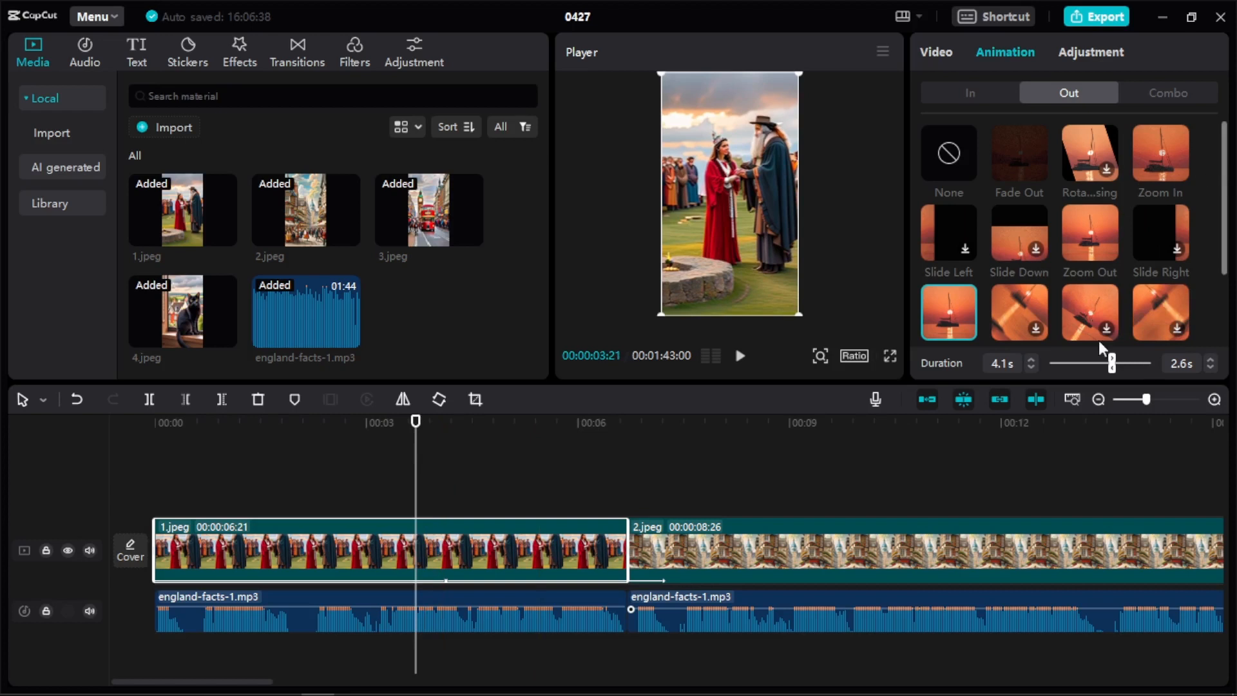
scroll(1168, 304, "down", 2)
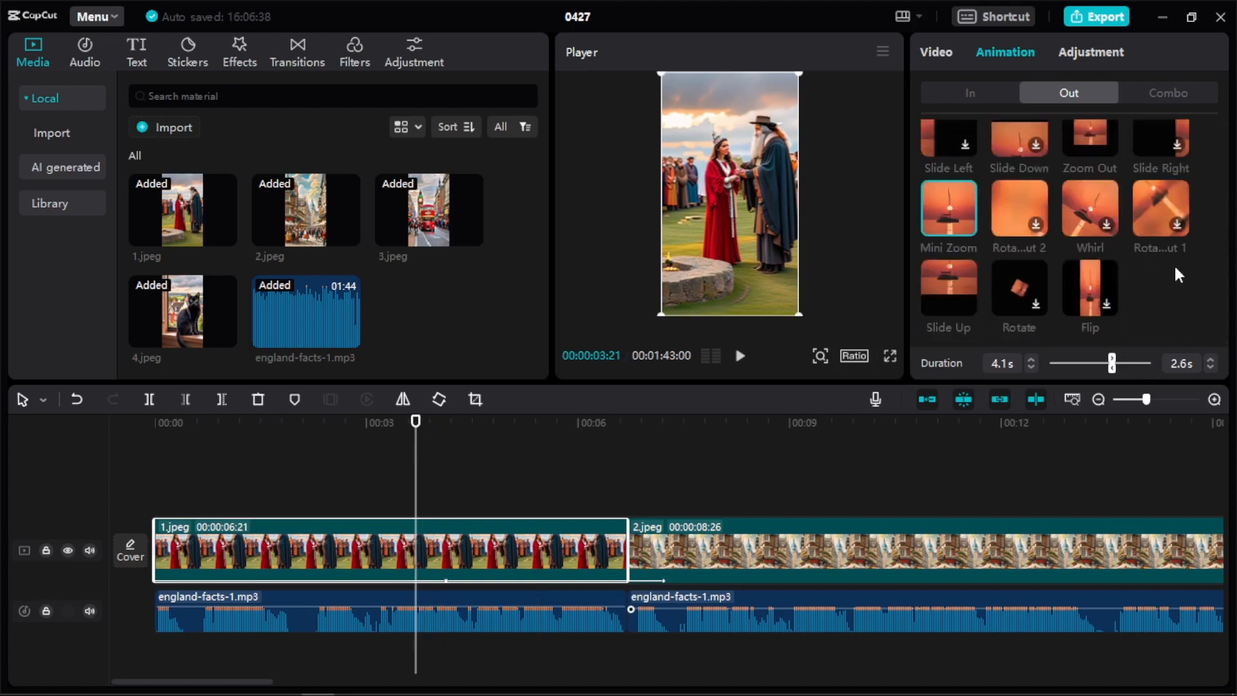
left_click(1112, 366)
mouse_move(1112, 360)
left_mouse_down()
mouse_move(1084, 363)
mouse_move(1094, 369)
left_mouse_up()
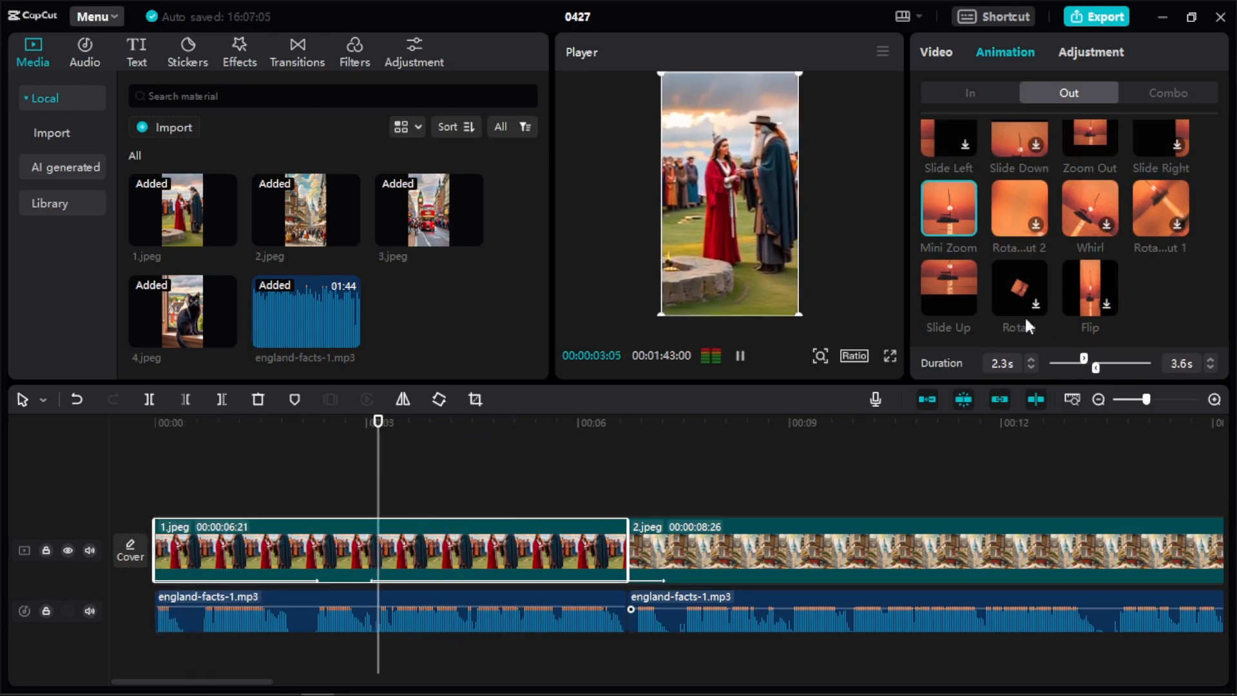
left_click(740, 361)
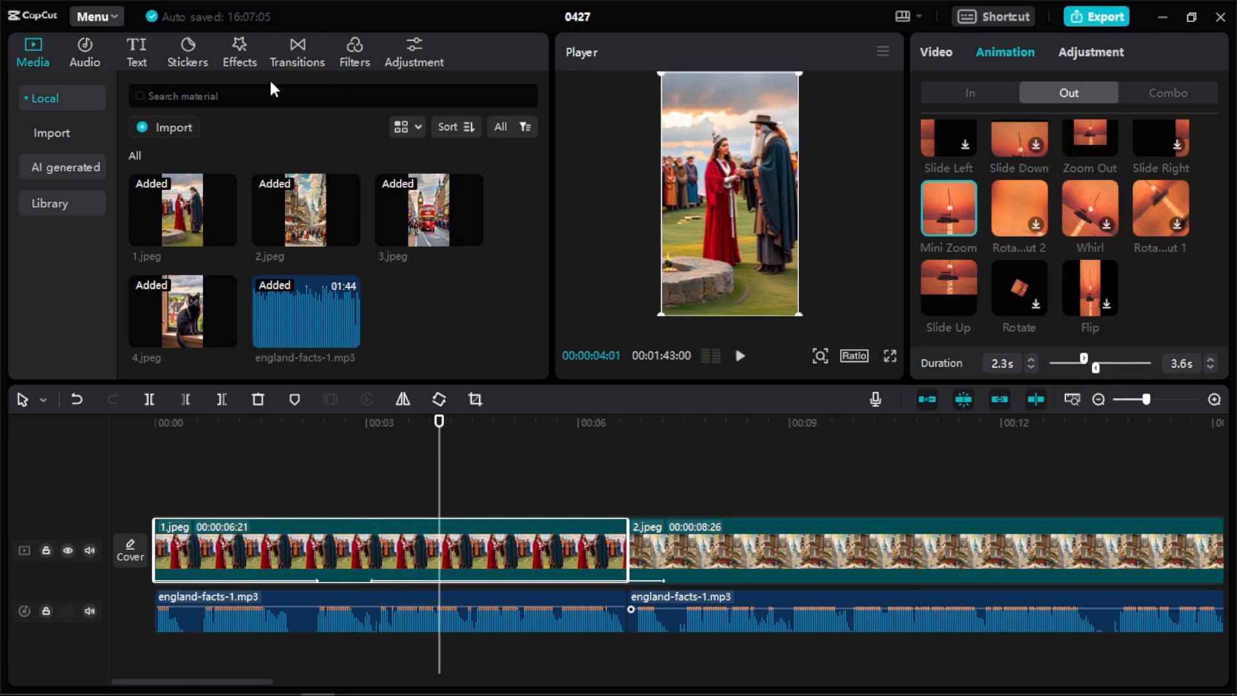
Browse the trending video effects for the short, downloading Tv Off and previewing Smart Sharpen.
left_click(238, 55)
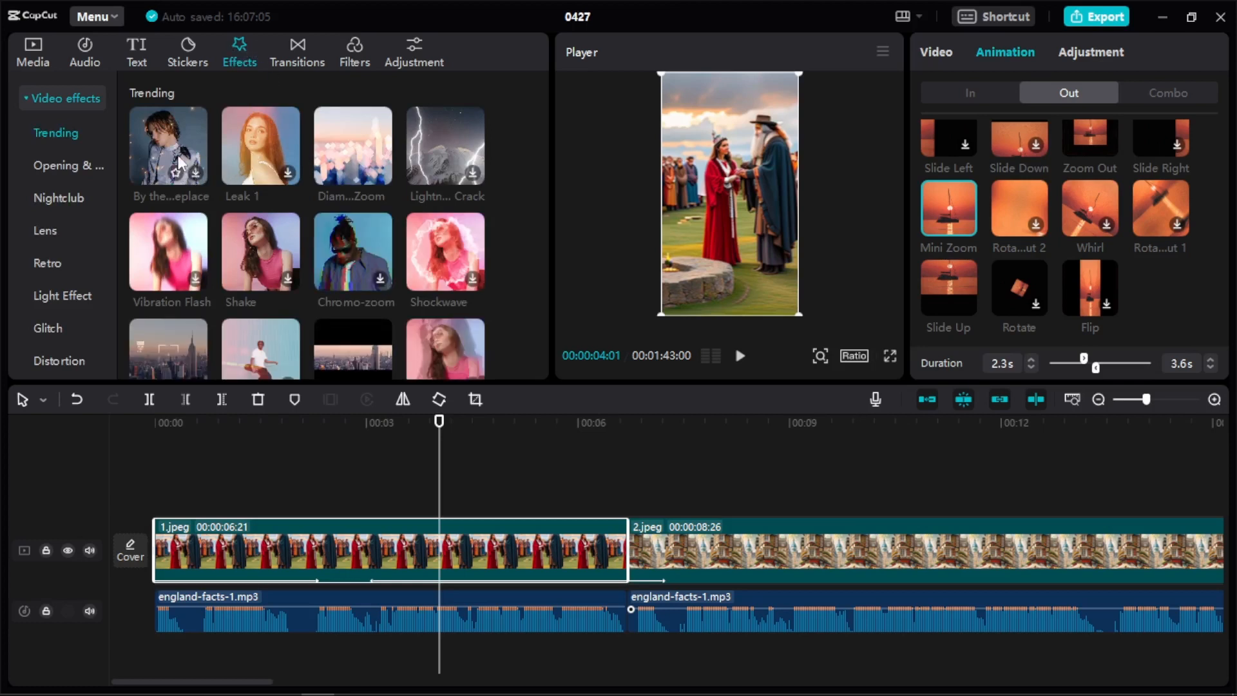
scroll(345, 197, "down", 3)
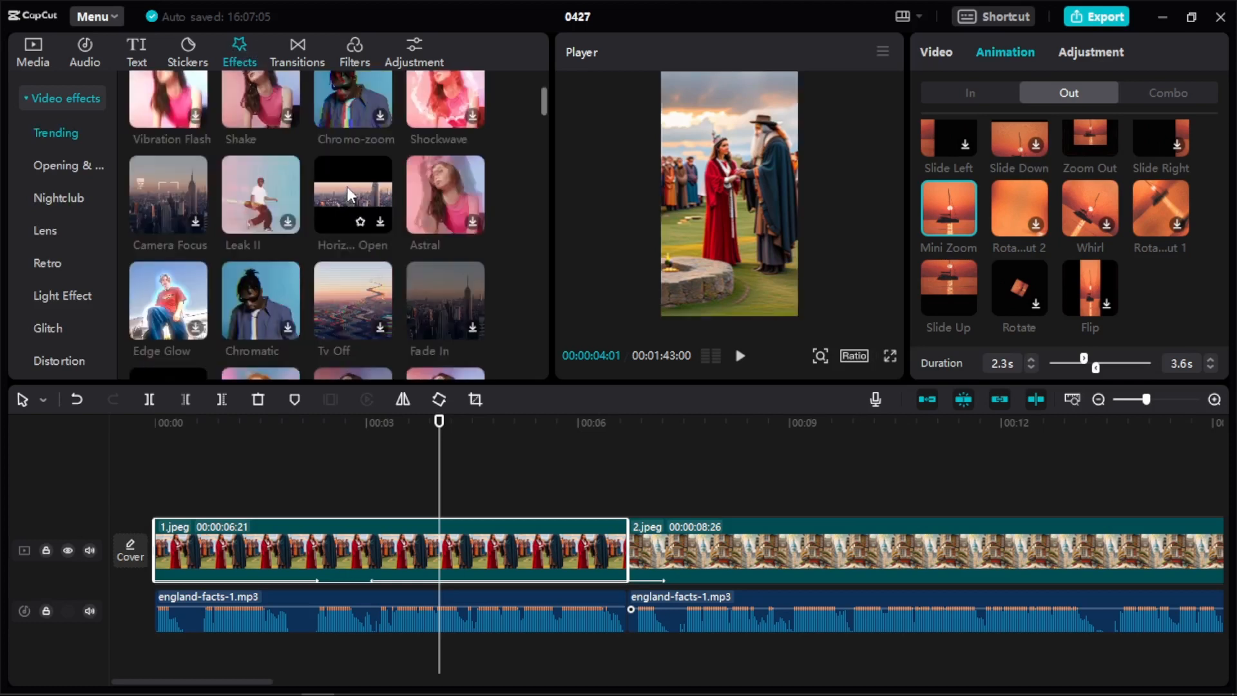
left_click(380, 328)
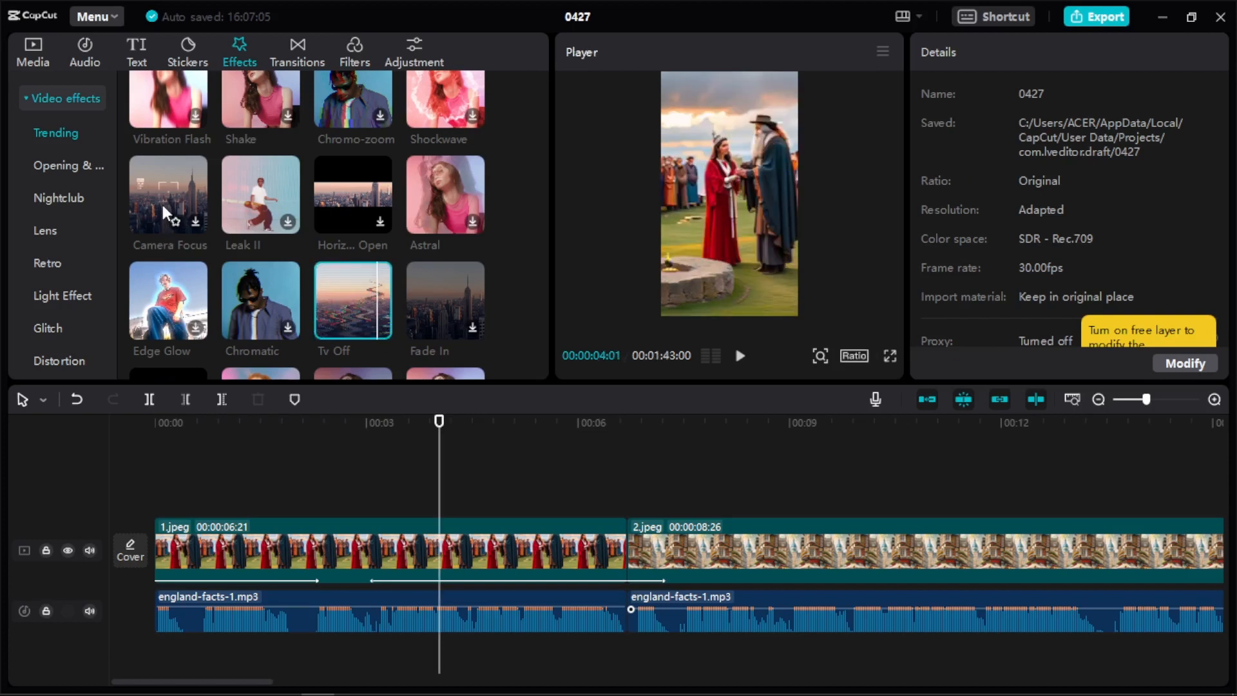
scroll(180, 196, "down", 4)
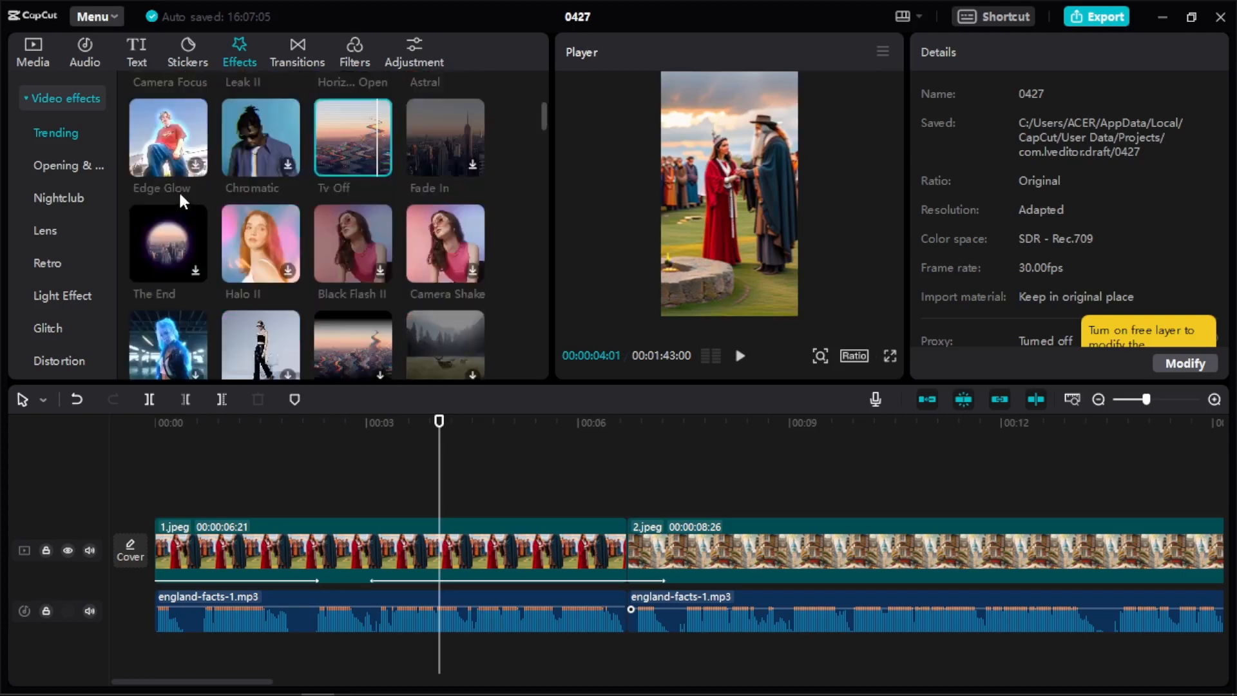
scroll(450, 270, "down", 2)
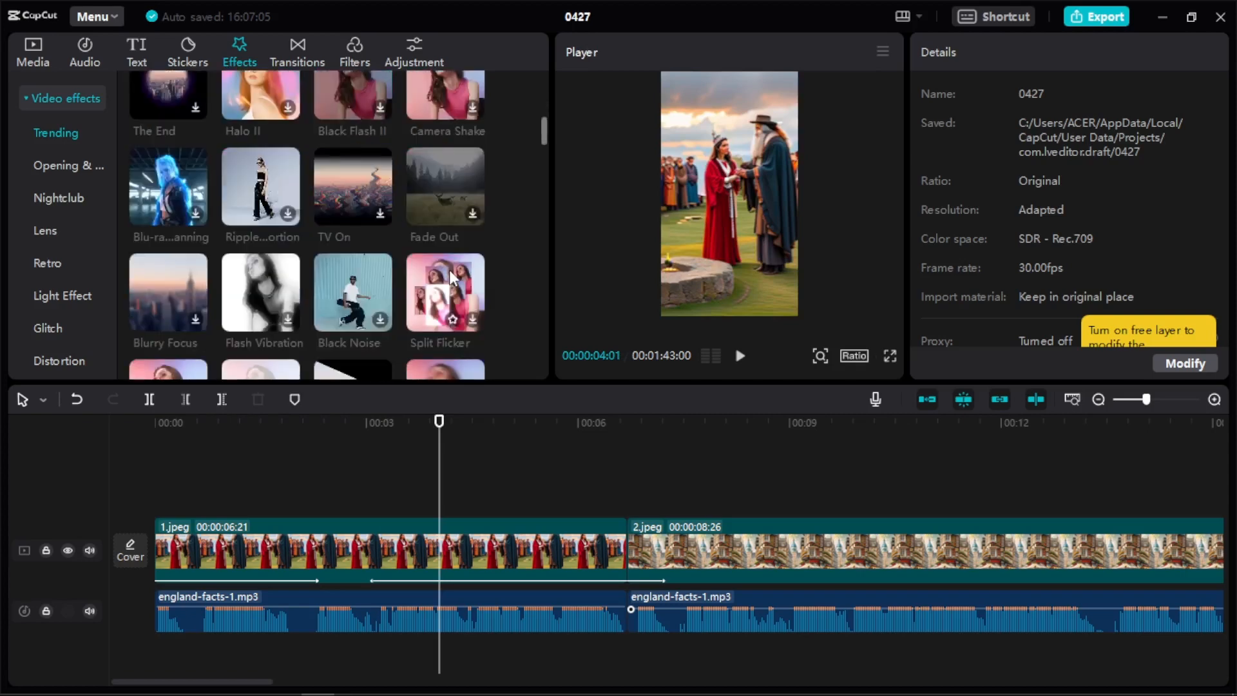
scroll(353, 248, "down", 4)
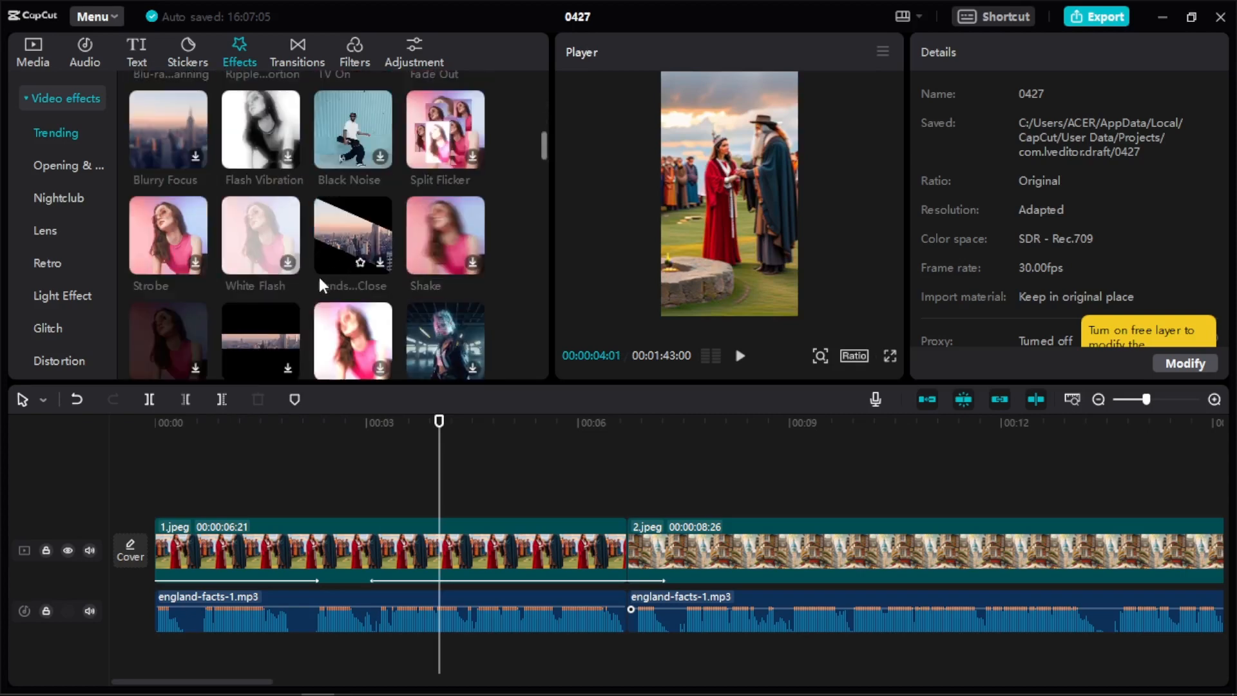
scroll(320, 286, "down", 3)
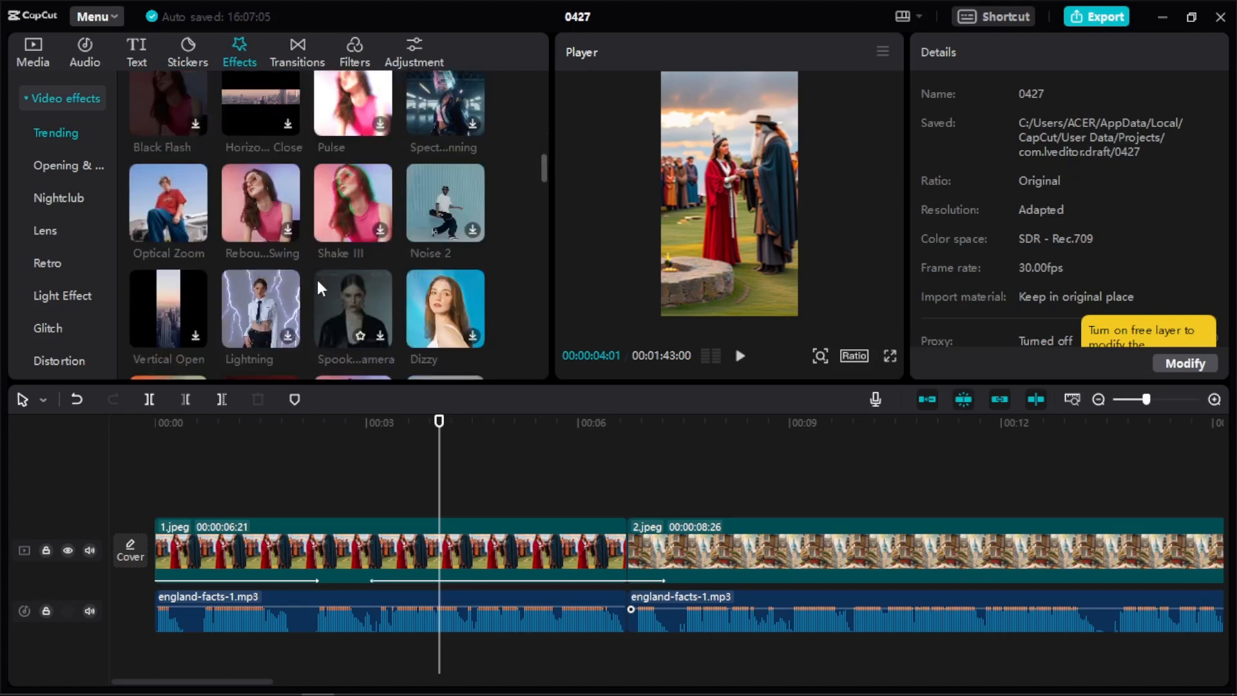
scroll(317, 289, "down", 2)
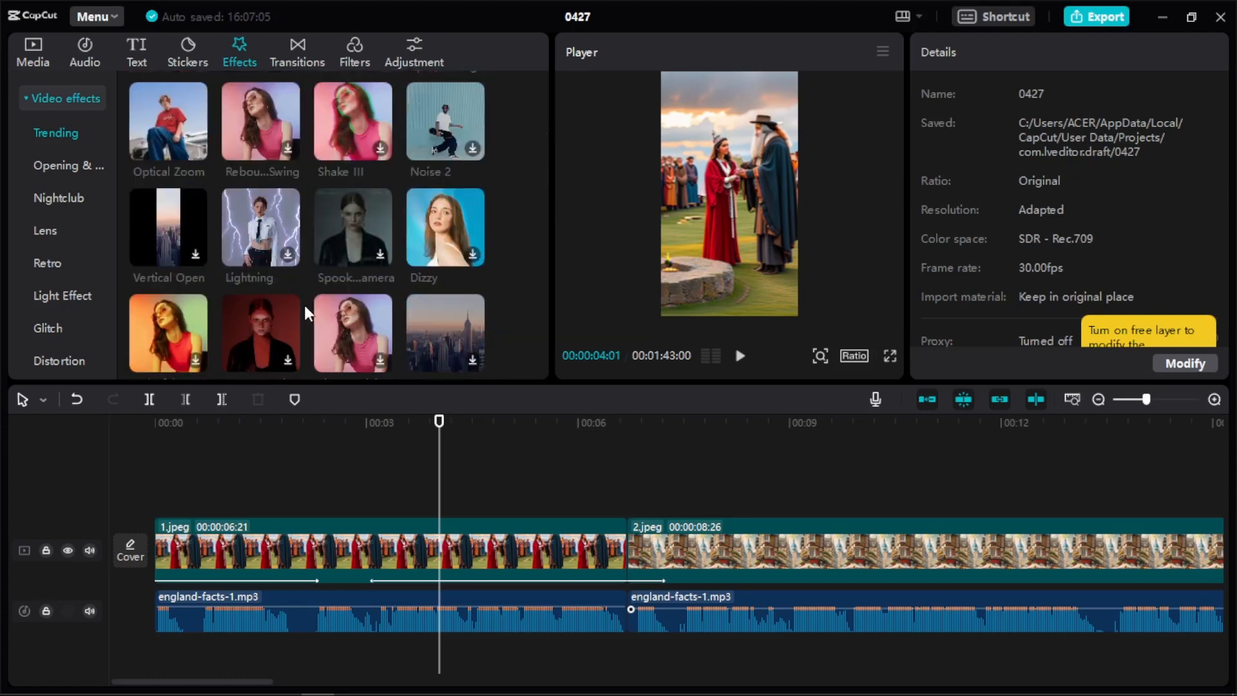
scroll(309, 306, "down", 2)
scroll(383, 314, "down", 2)
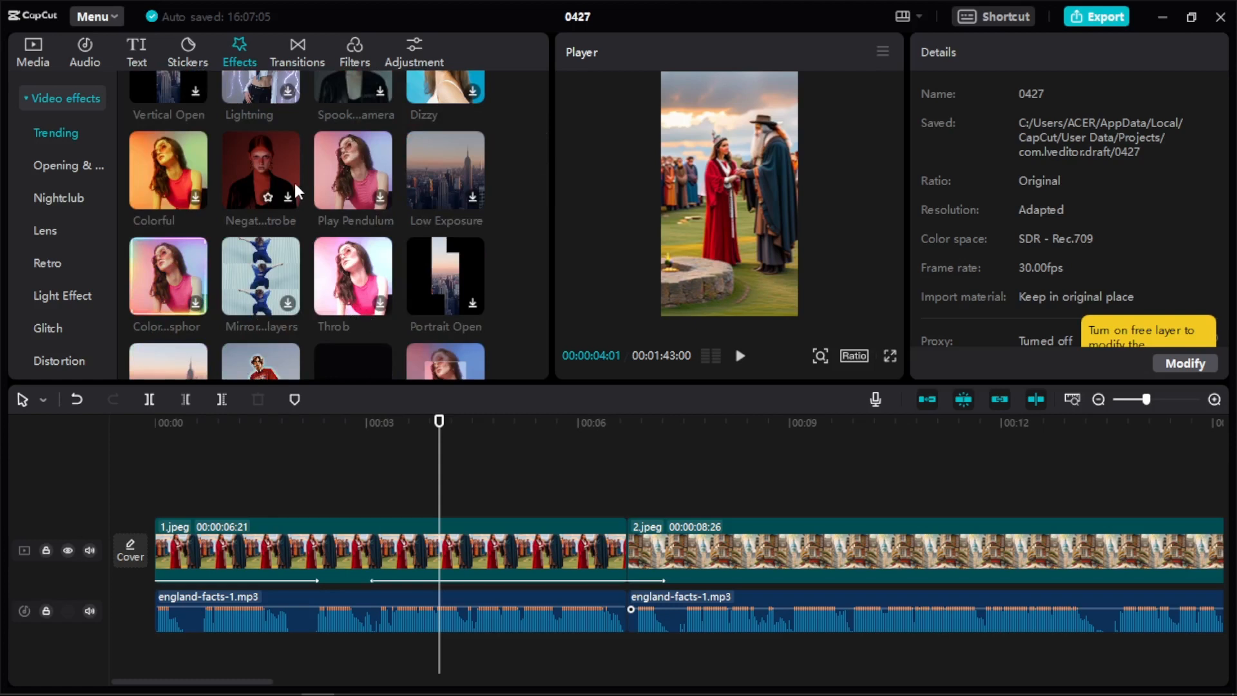
scroll(282, 254, "down", 2)
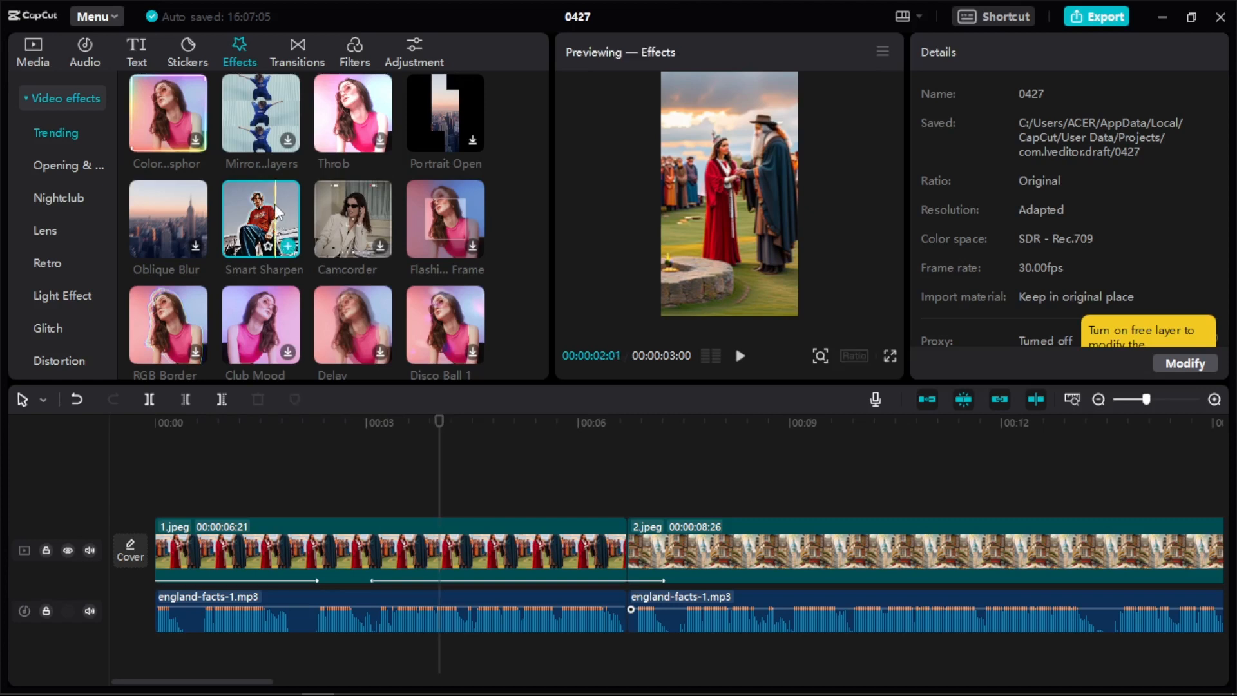
Apply the Smart Sharpen effect to image 1 and play the opening seconds to check it.
left_click_drag(275, 204, 322, 487)
left_click_drag(346, 566, 328, 536)
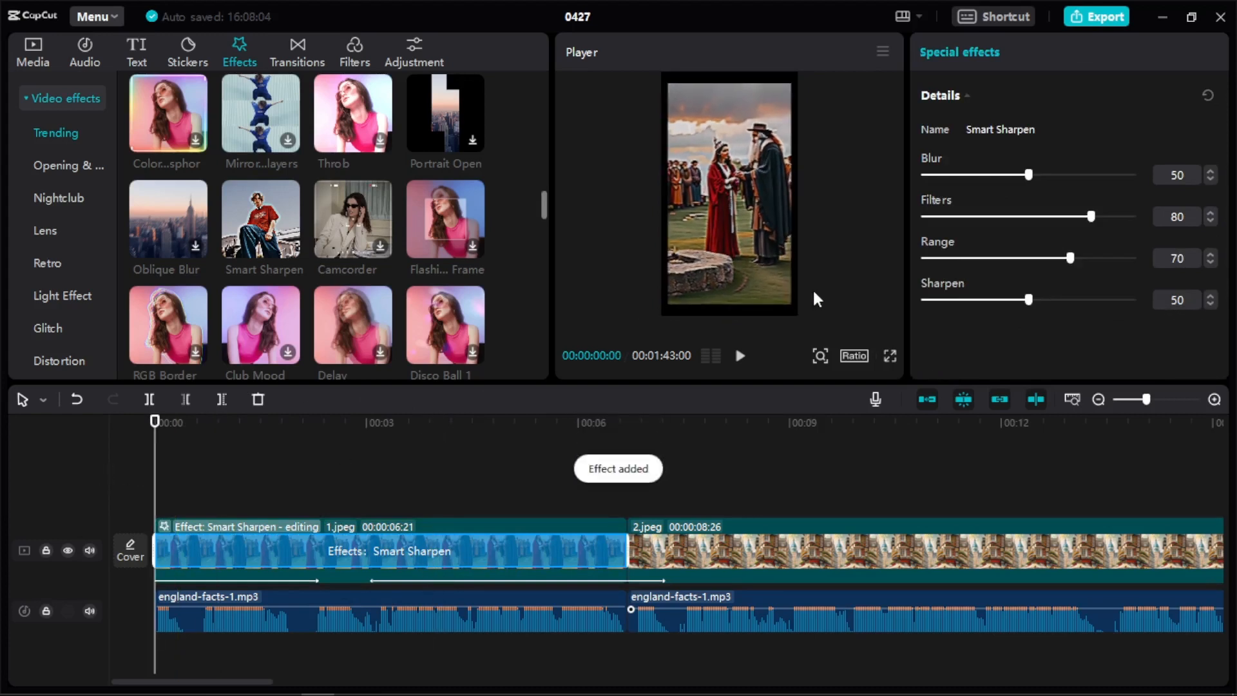
left_click(740, 358)
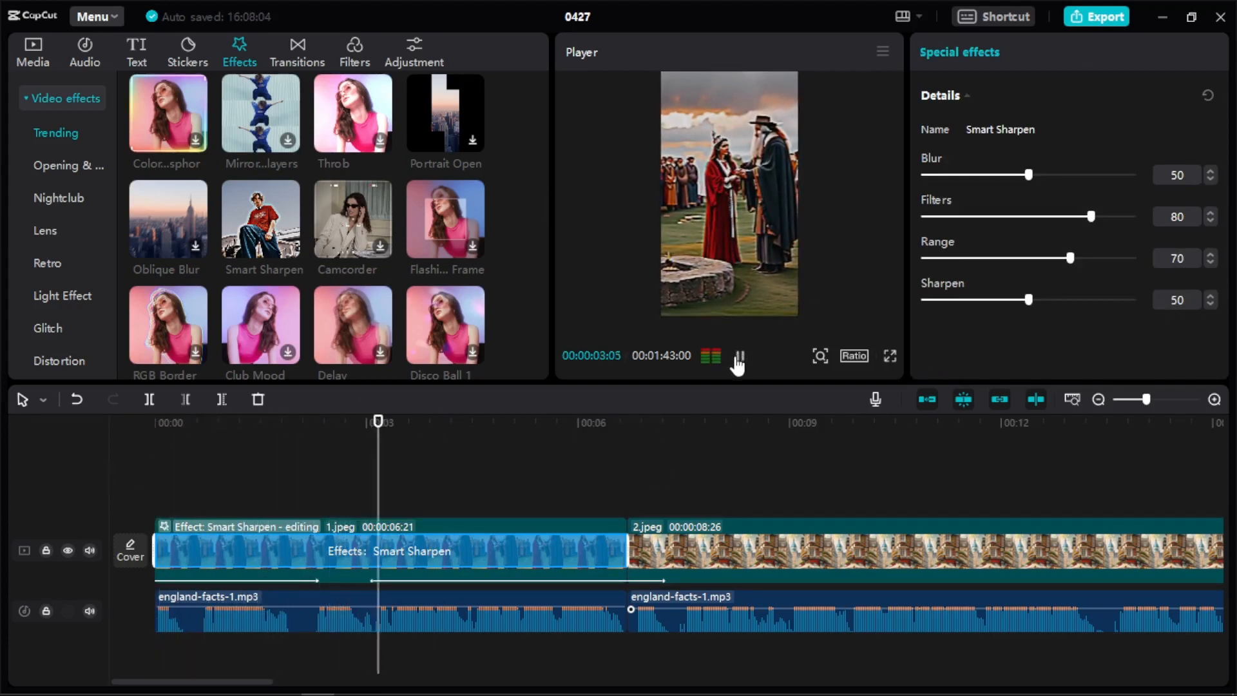
left_click(739, 358)
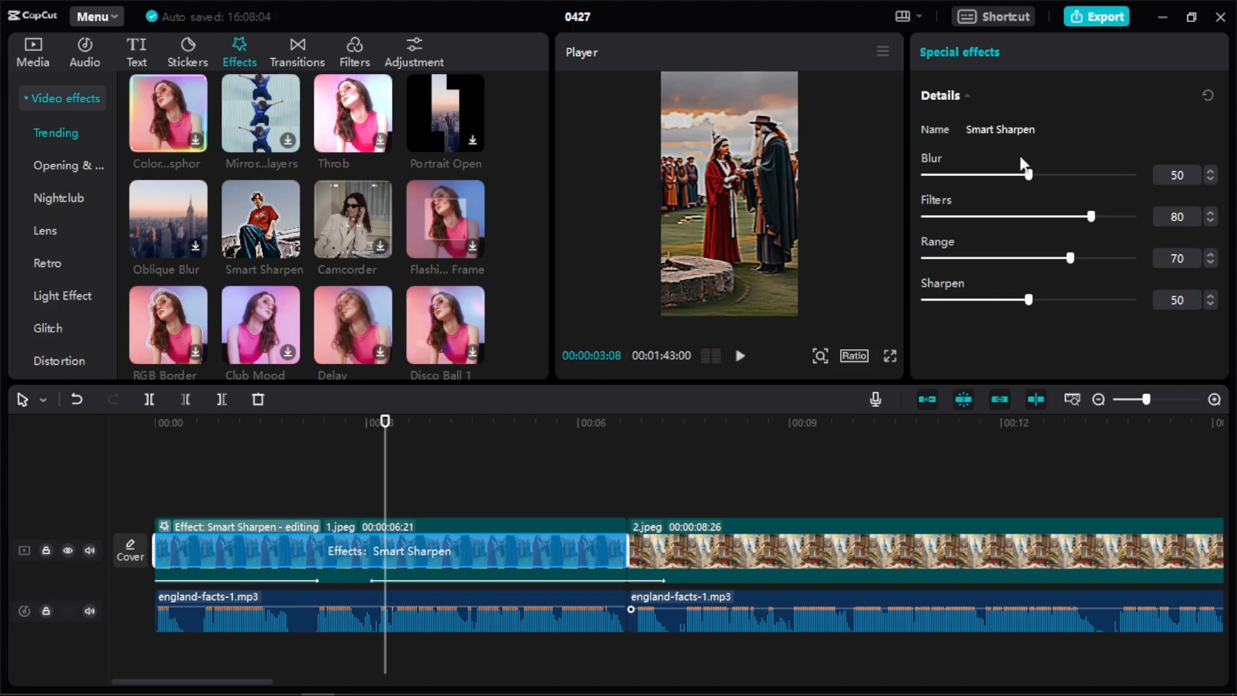
Set image 1's Smart Sharpen effect to Blur 35, Filters 86, Range 58 and Sharpen 78.
left_click_drag(1026, 173, 996, 174)
left_click_drag(1082, 217, 1104, 218)
left_click_drag(1072, 258, 1045, 258)
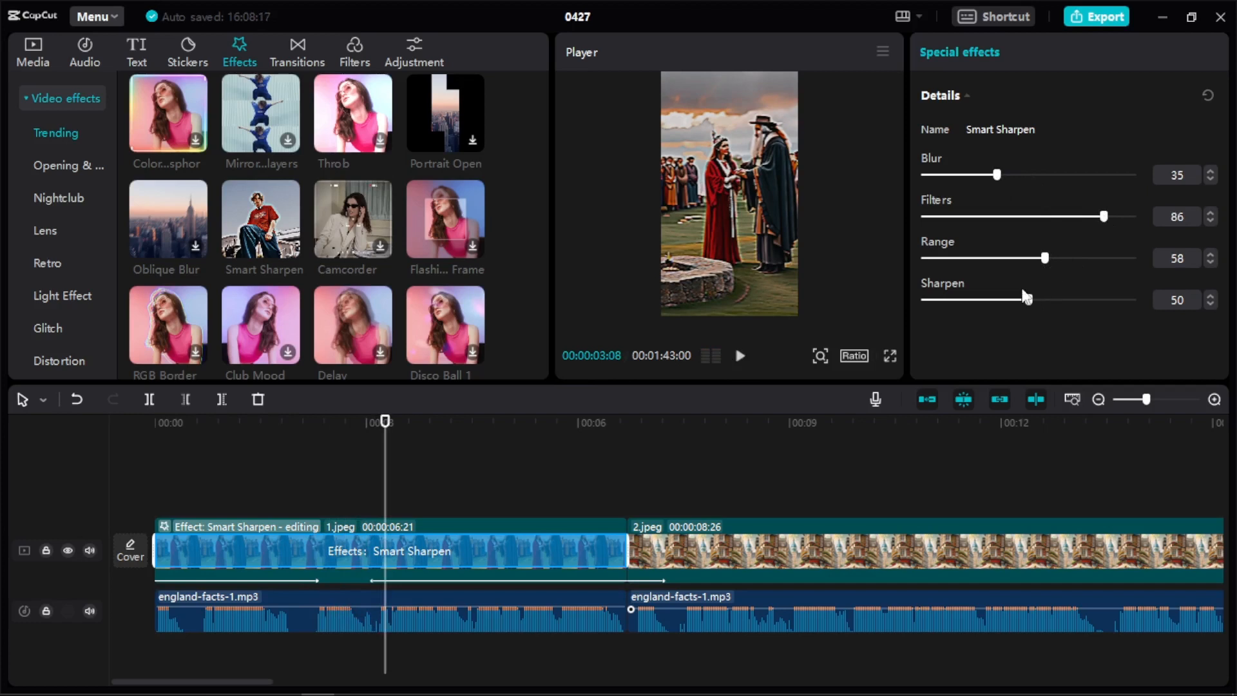
left_click_drag(1027, 299, 1086, 300)
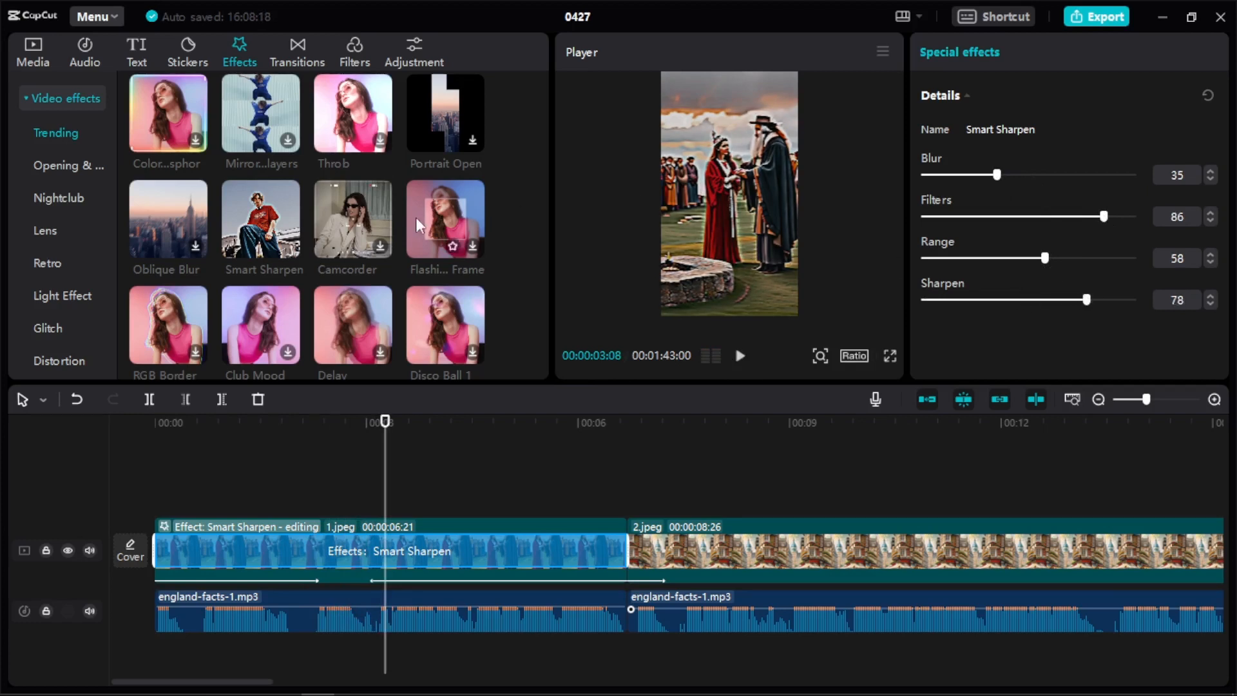
scroll(40, 193, "down", 3)
scroll(48, 221, "down", 4)
left_click(46, 213)
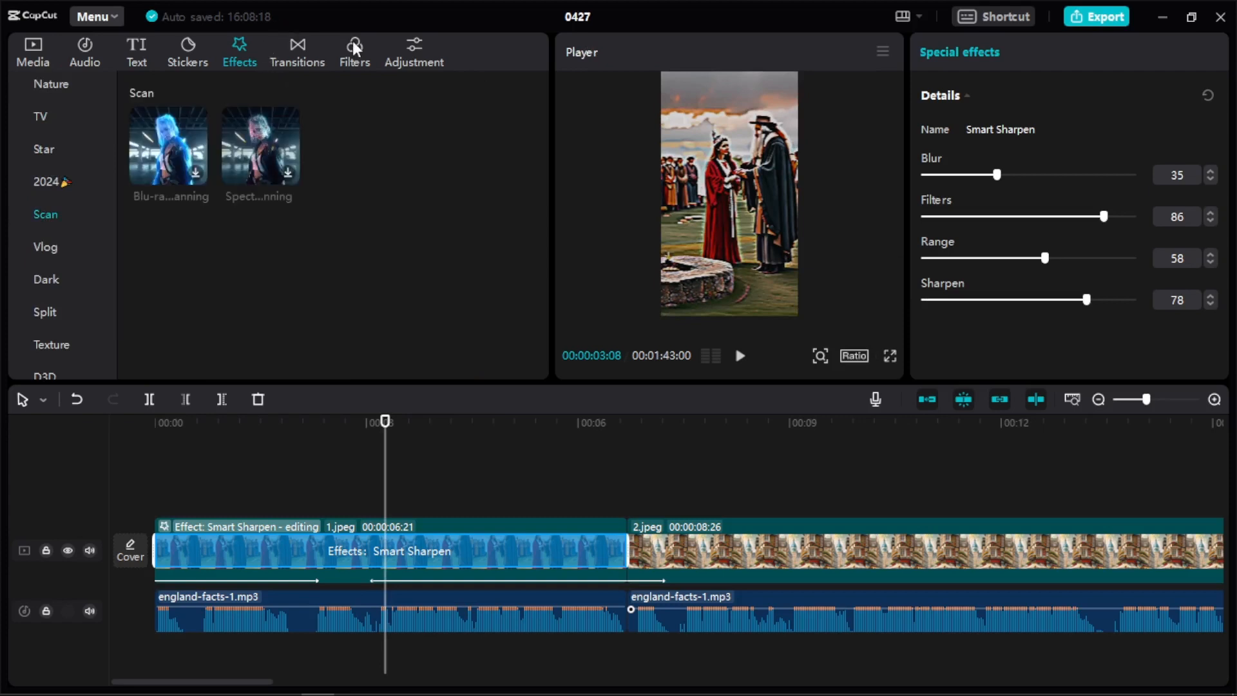
left_click(353, 62)
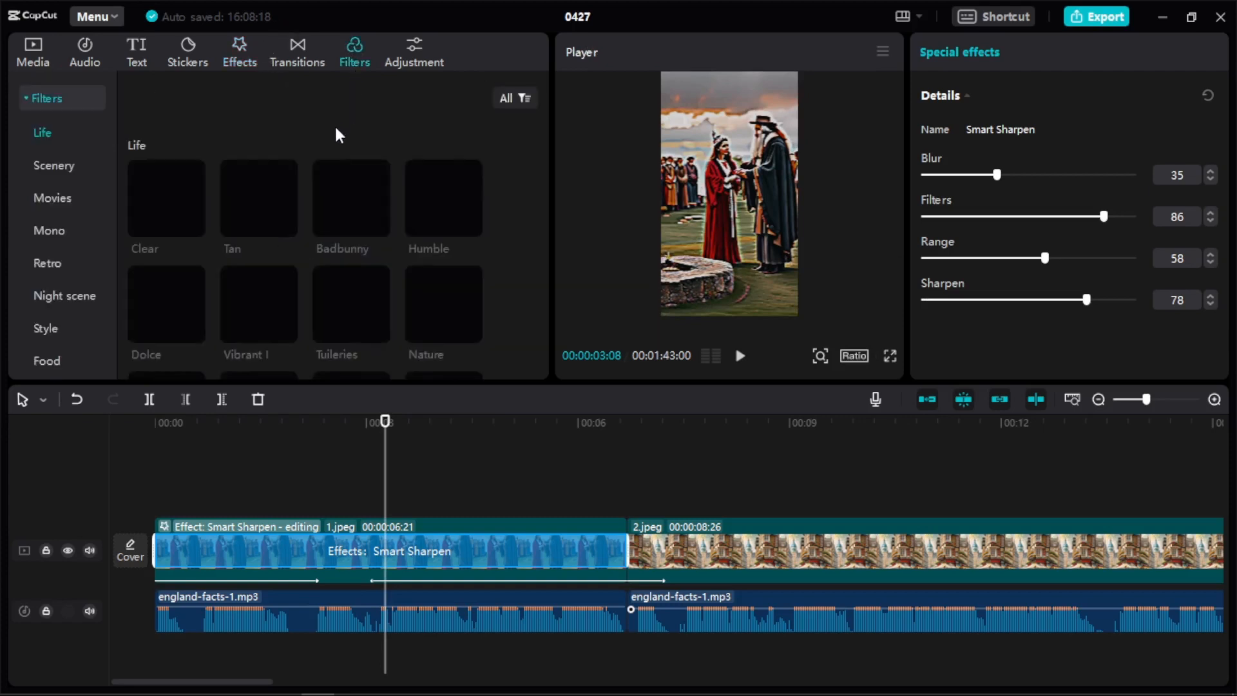
left_click(42, 165)
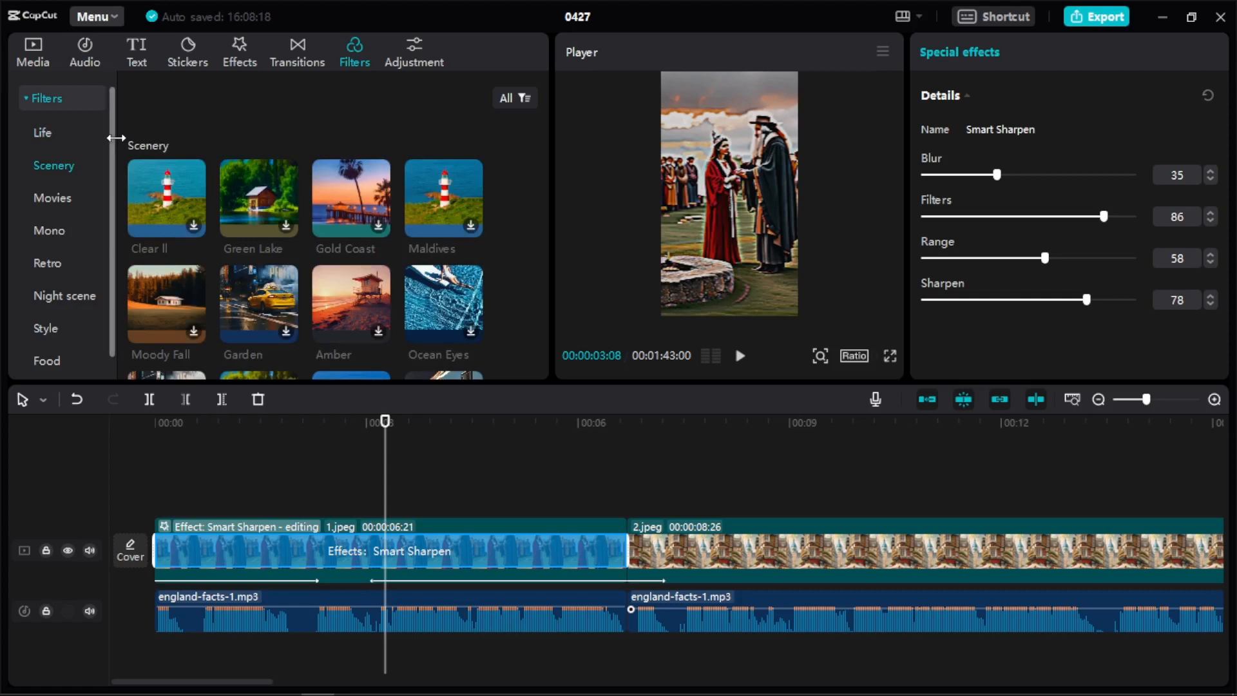
Generate English auto captions from the voiceover.
left_click(149, 57)
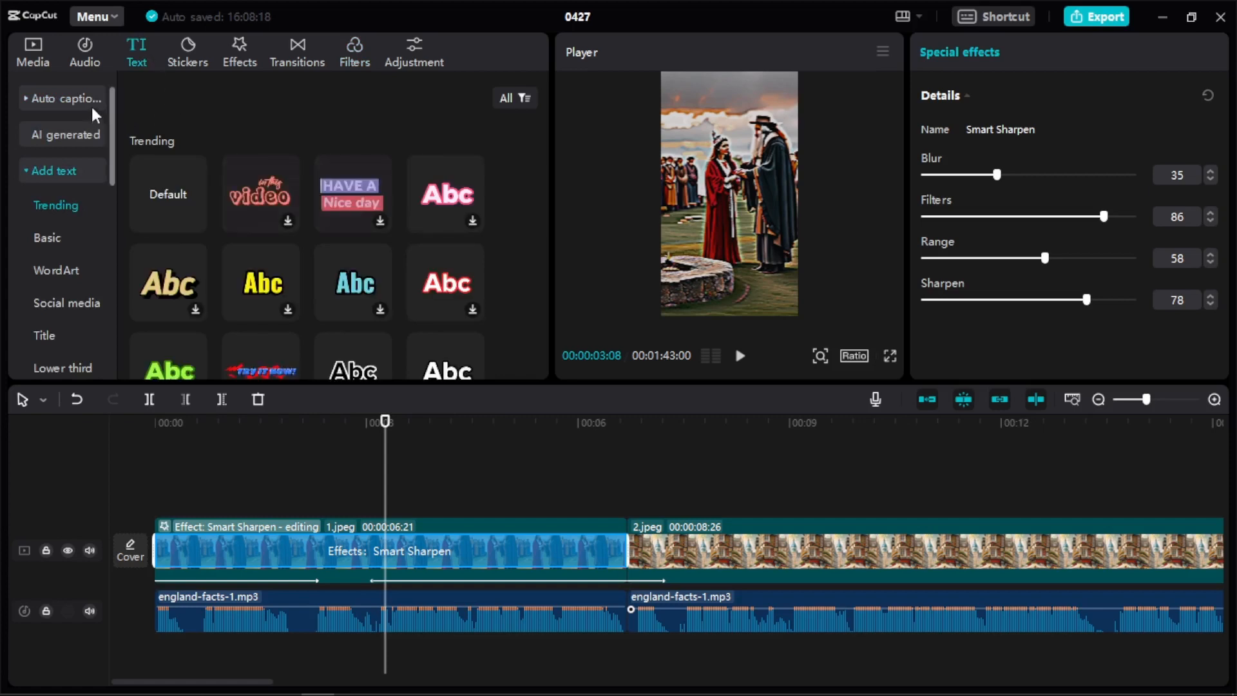
left_click(40, 103)
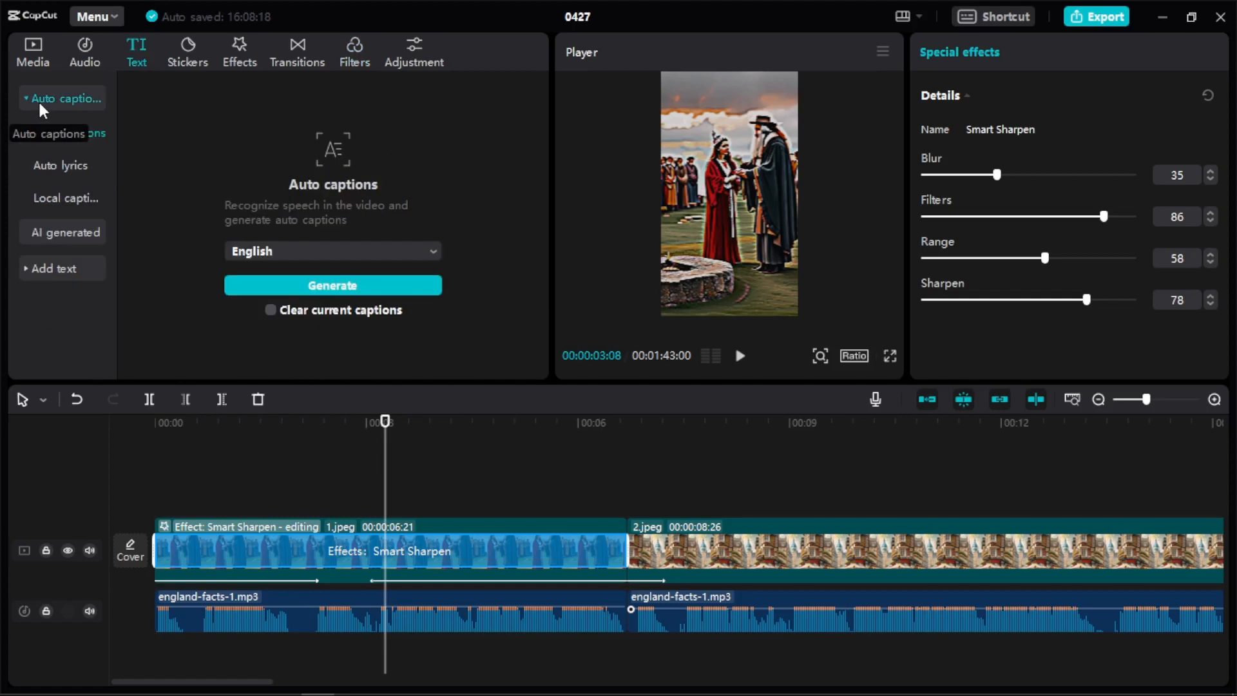
left_click(323, 289)
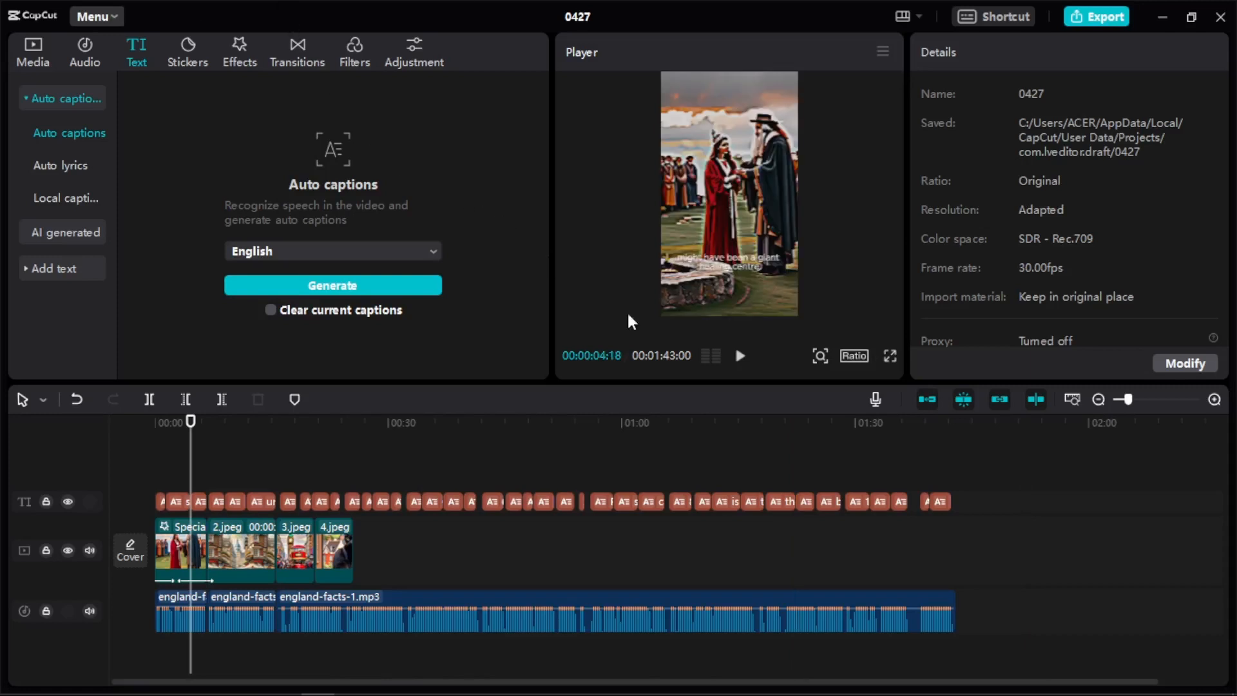
Look through the caption templates and apply the white uppercase QUICK style with a black background to all captions.
left_click(748, 266)
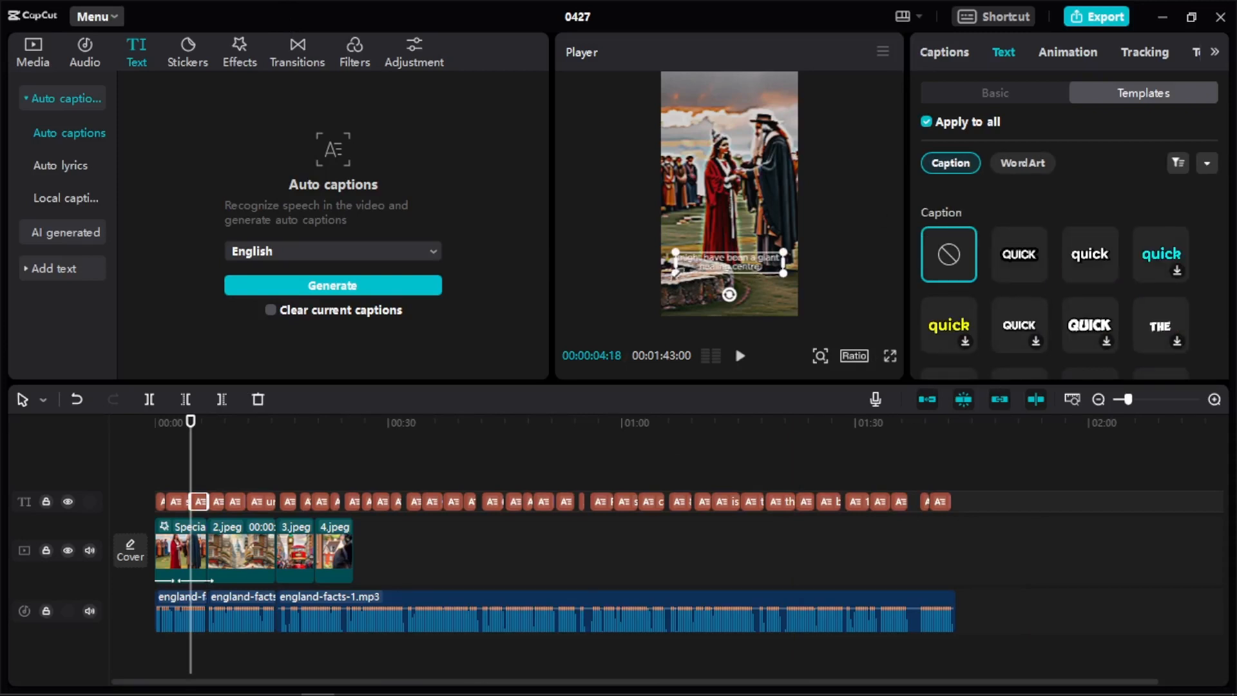
left_click(1214, 399)
left_click(1214, 399)
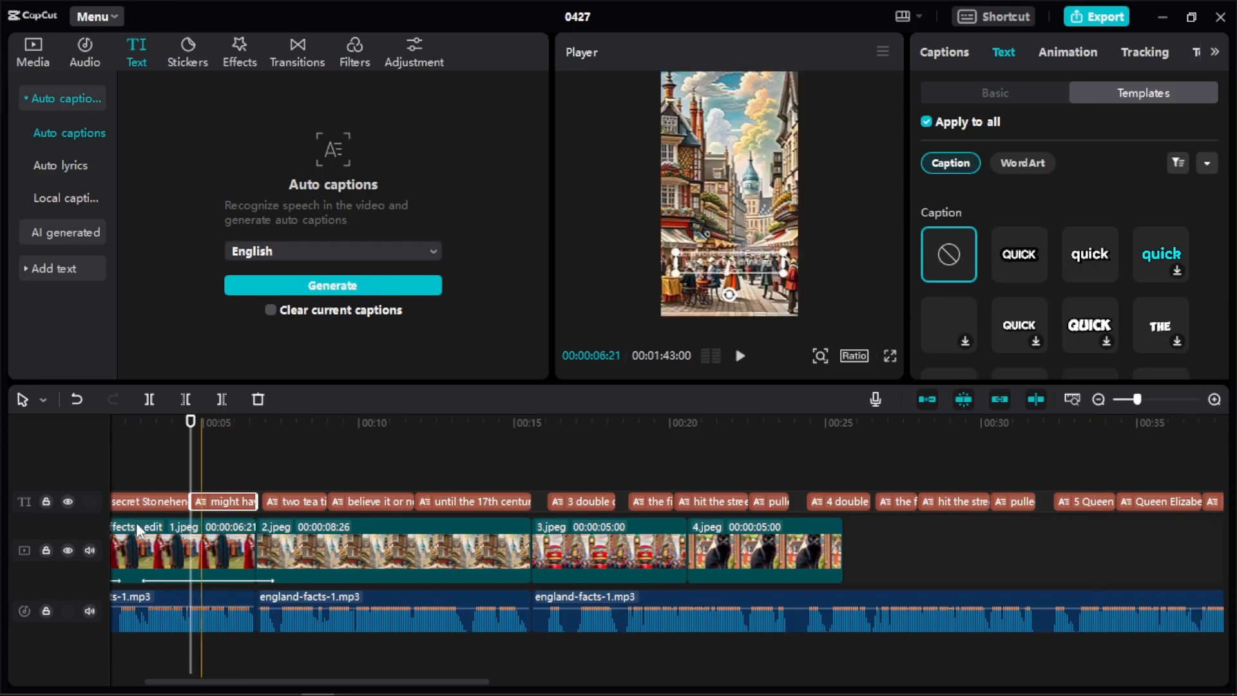
left_click(149, 502)
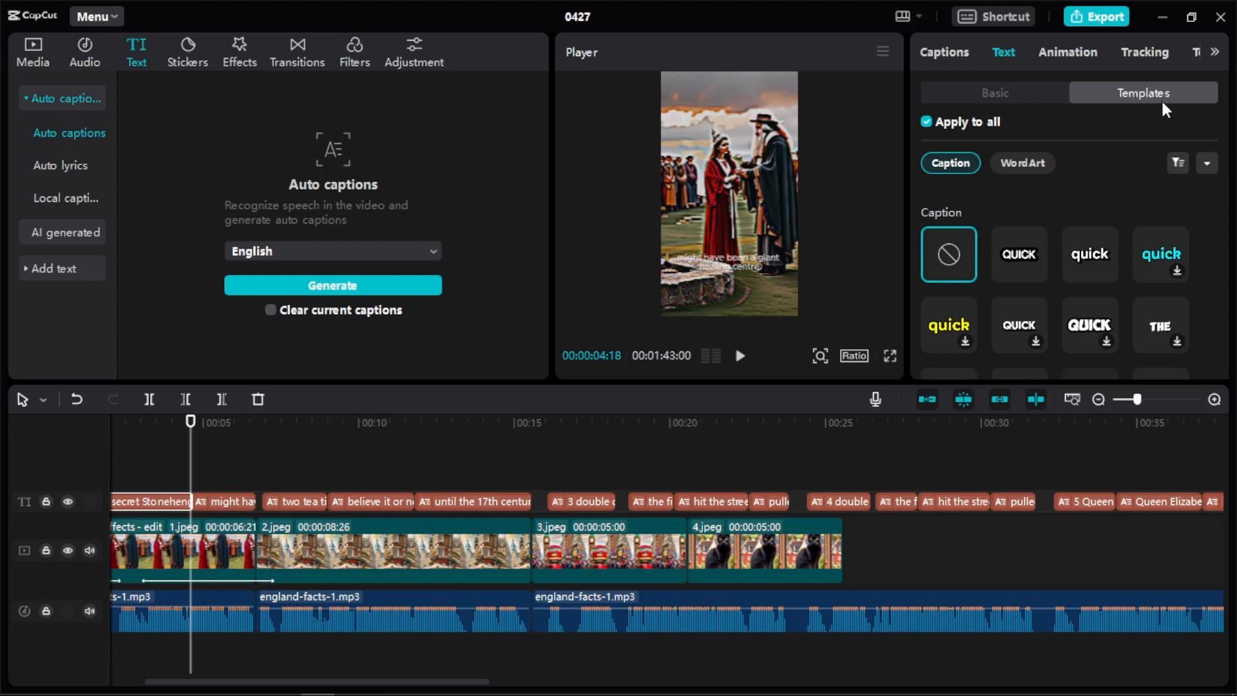
scroll(1157, 185, "down", 3)
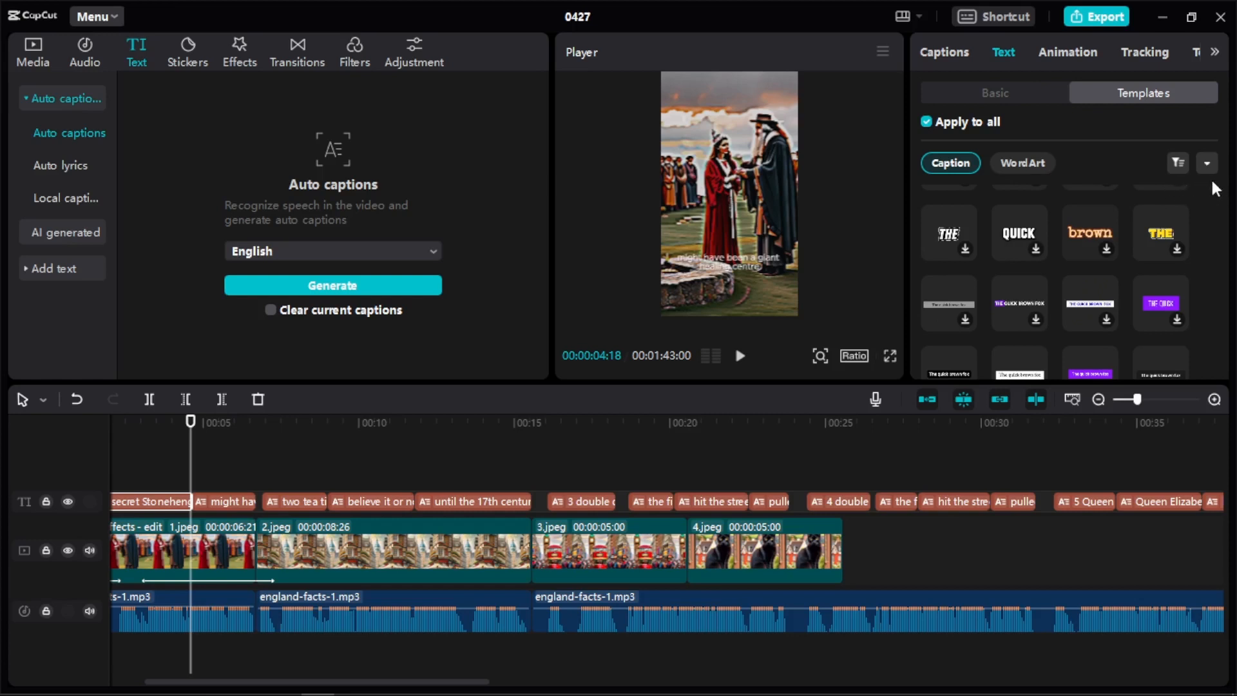
scroll(1126, 274, "down", 1)
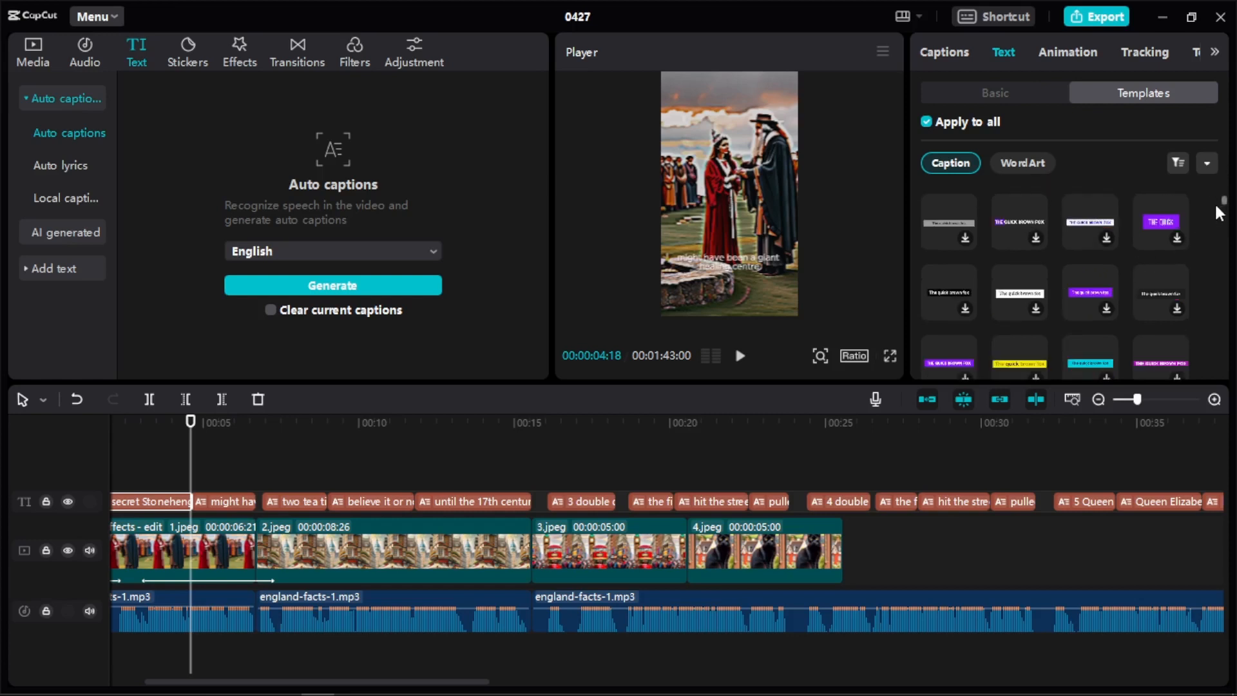
left_click_drag(1222, 197, 1222, 201)
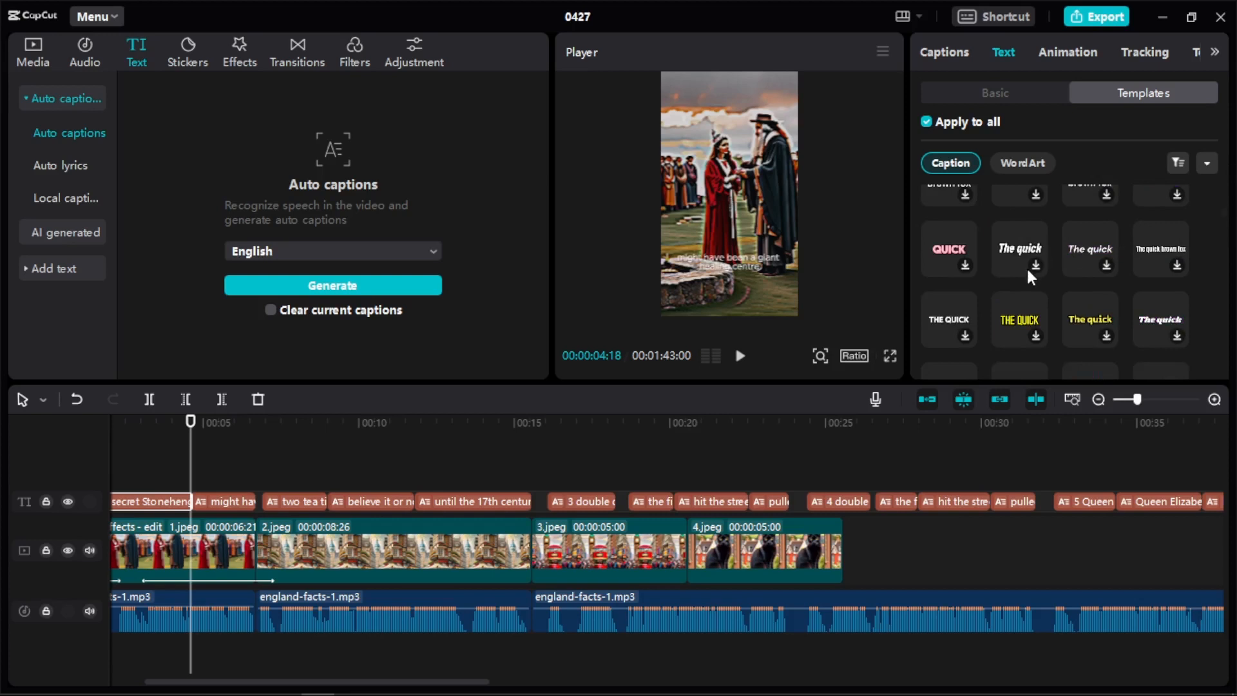
scroll(1027, 269, "down", 5)
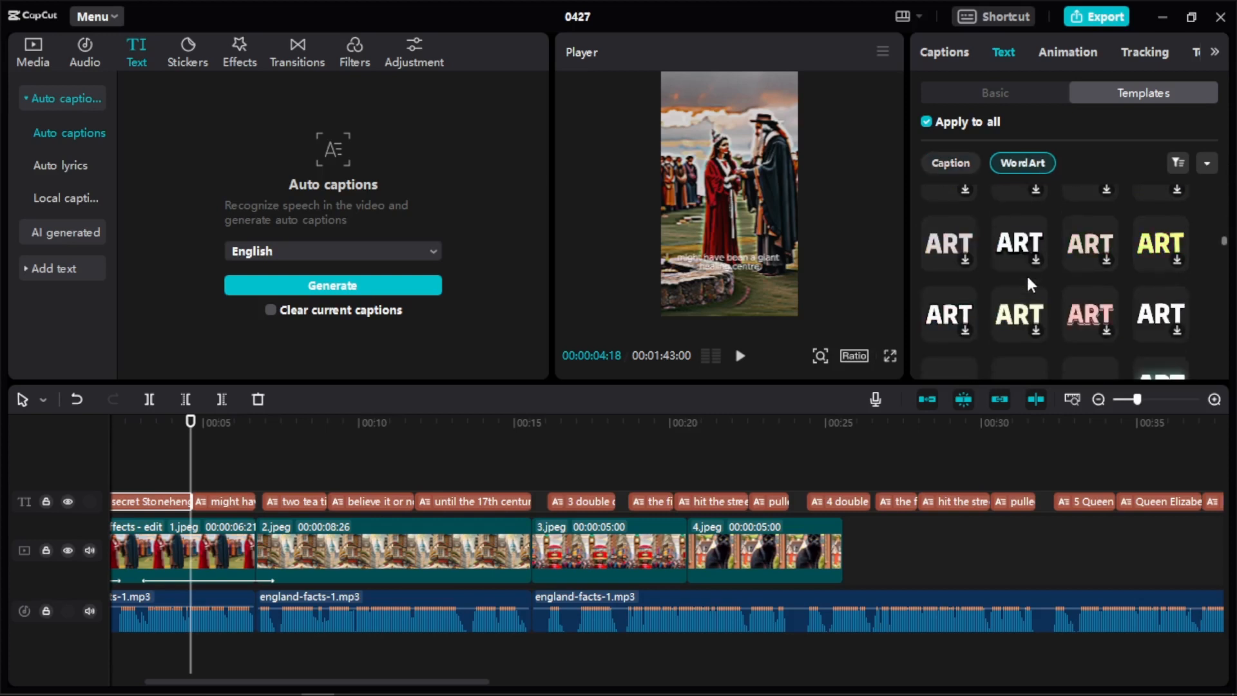
scroll(1026, 273, "up", 1)
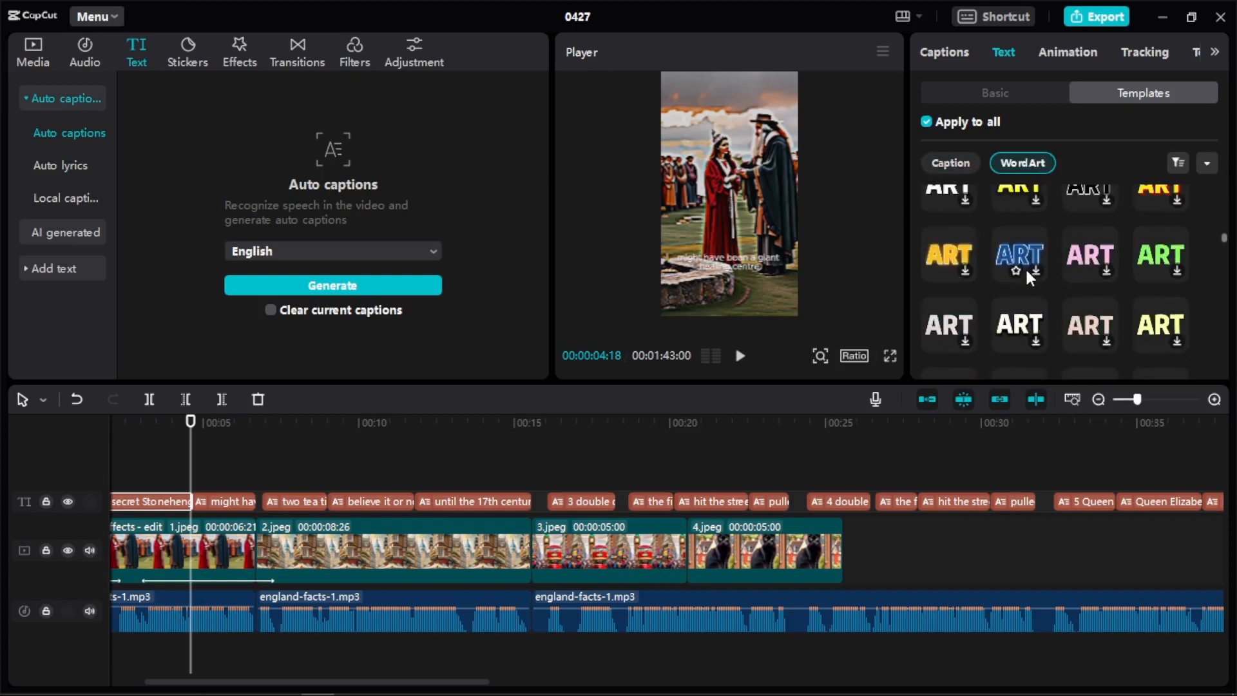
scroll(1024, 268, "up", 6)
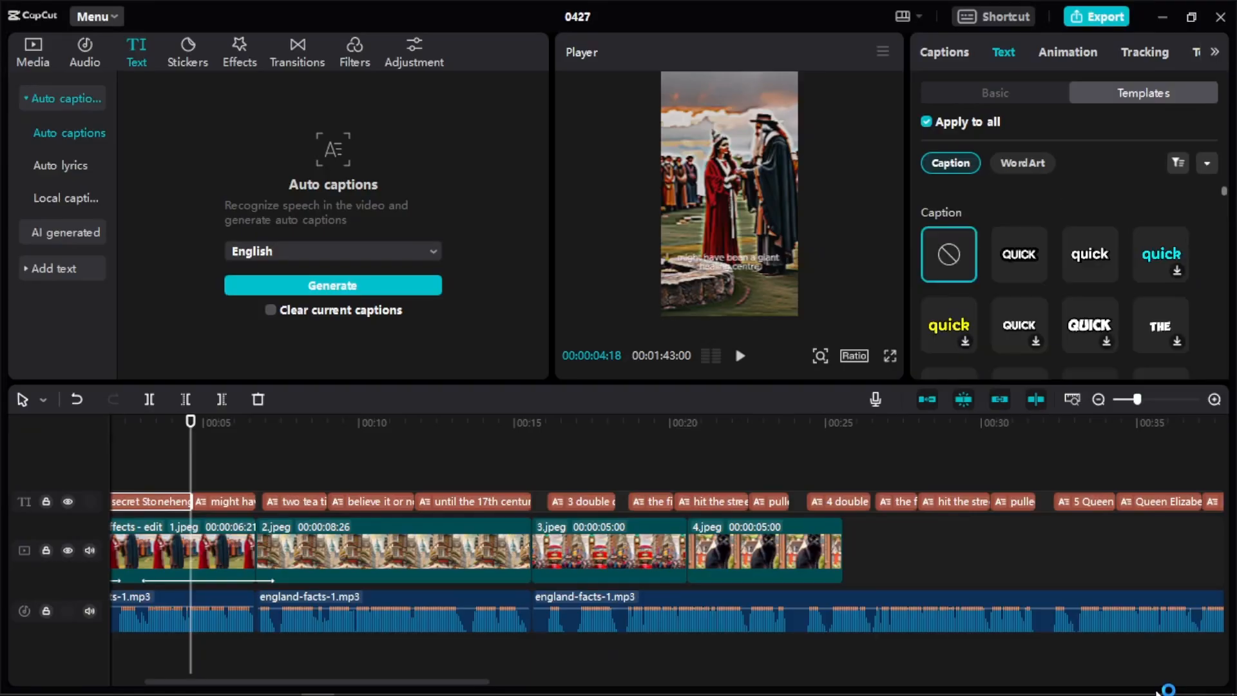
mouse_move(1143, 693)
left_click(1011, 256)
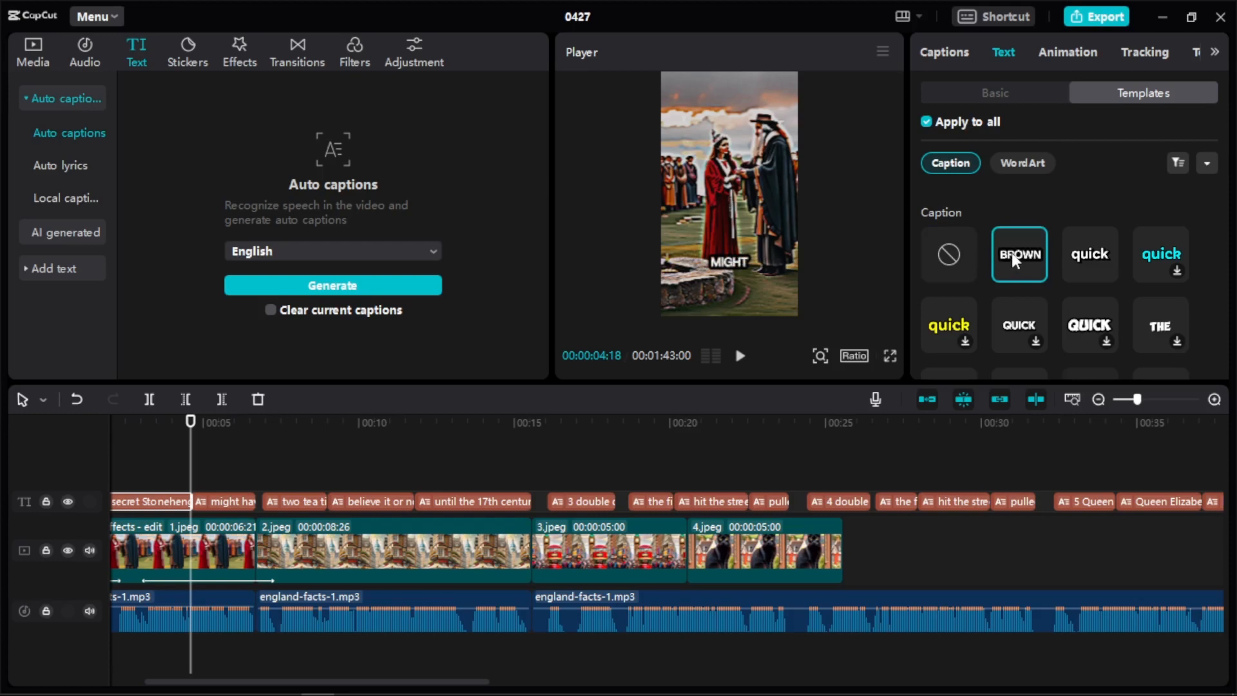
Enlarge the captions in the preview and move them higher in the frame.
left_click(719, 261)
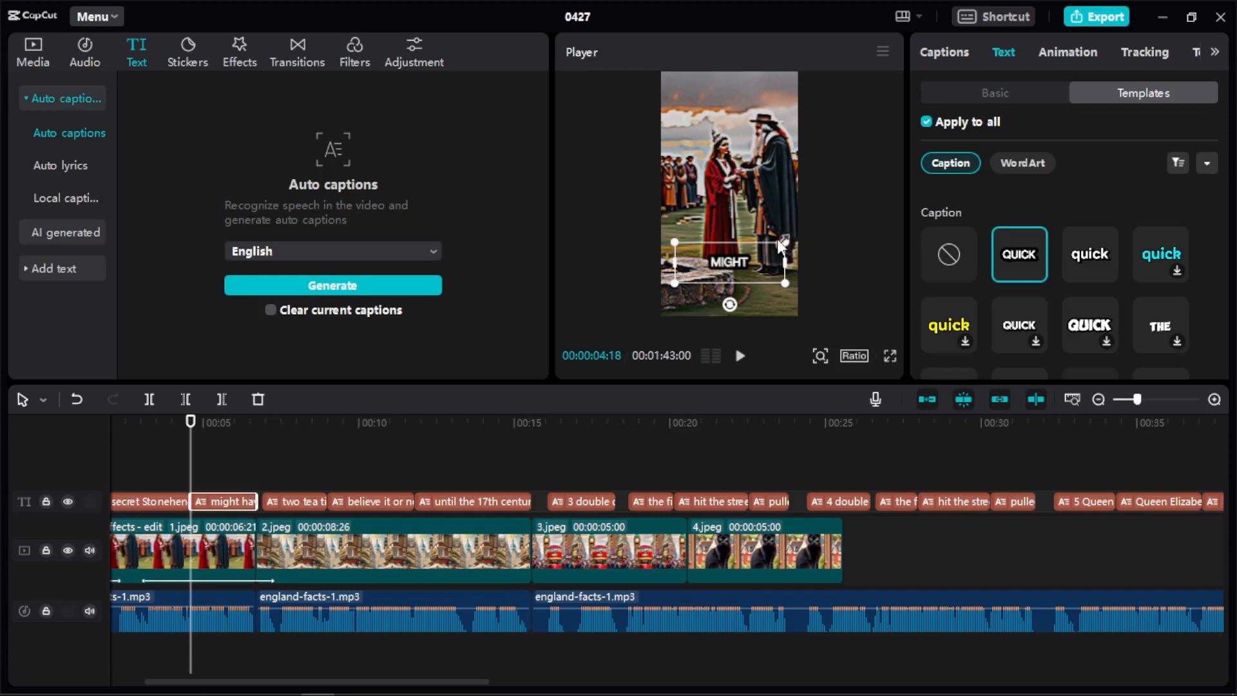
left_click_drag(788, 239, 836, 227)
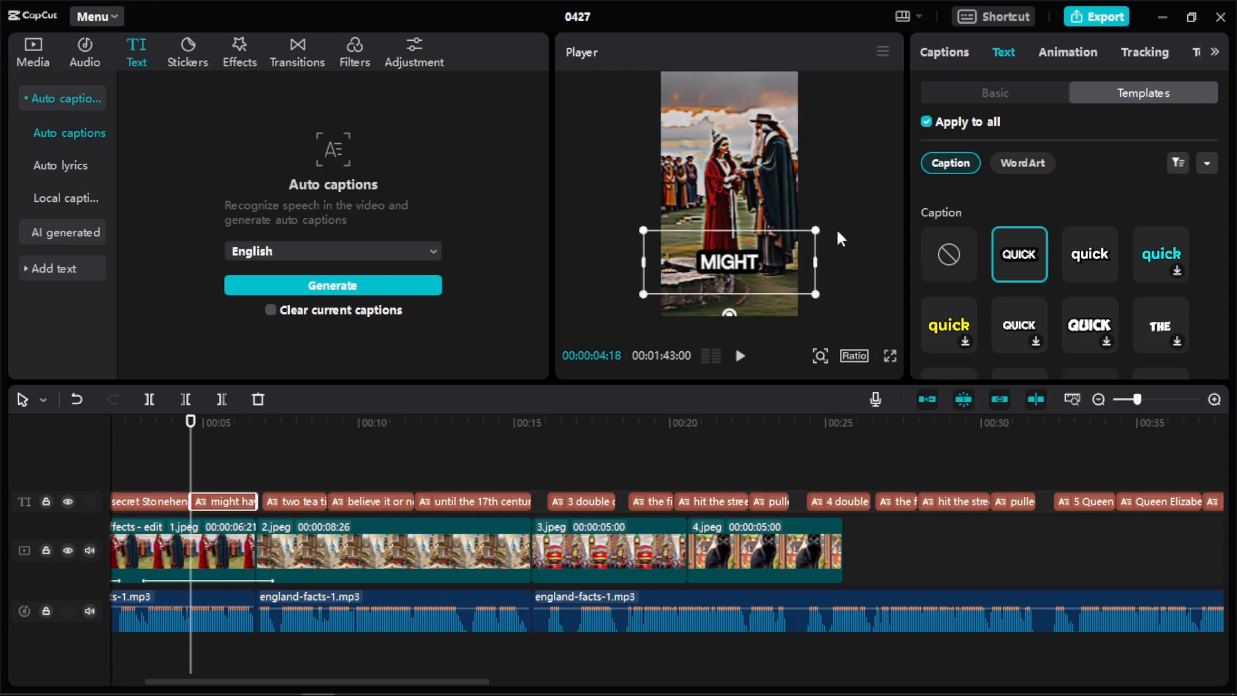
left_click_drag(738, 262, 740, 234)
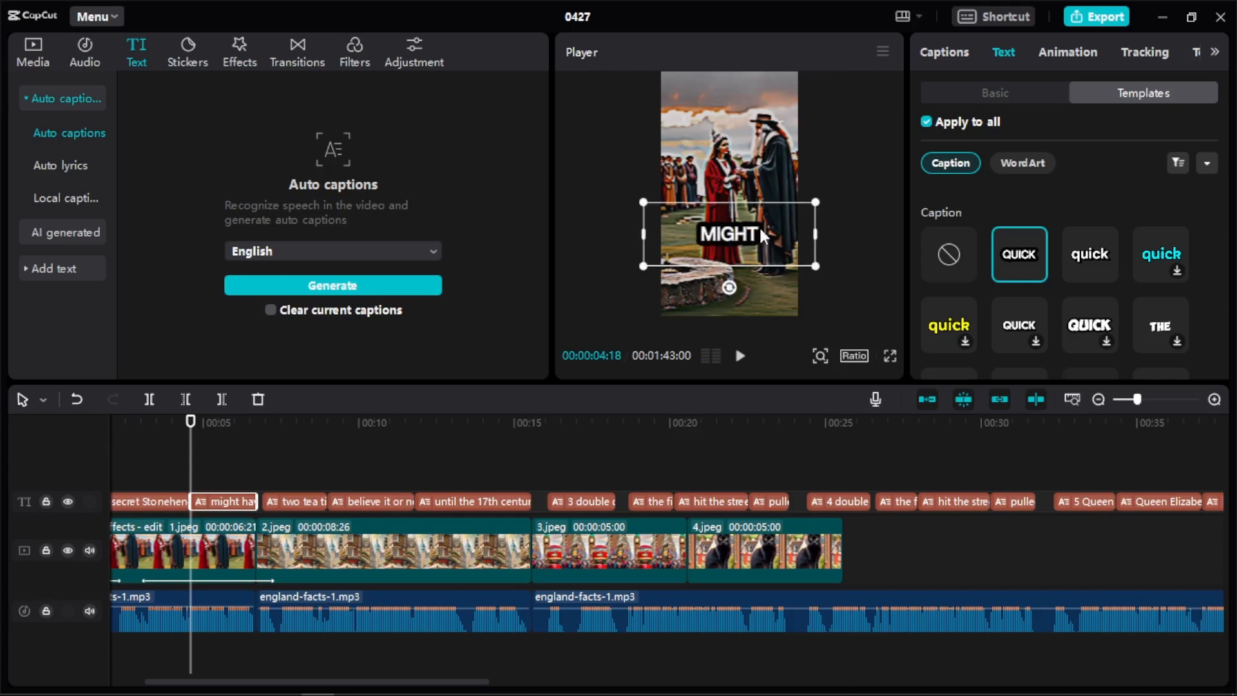
left_click(883, 370)
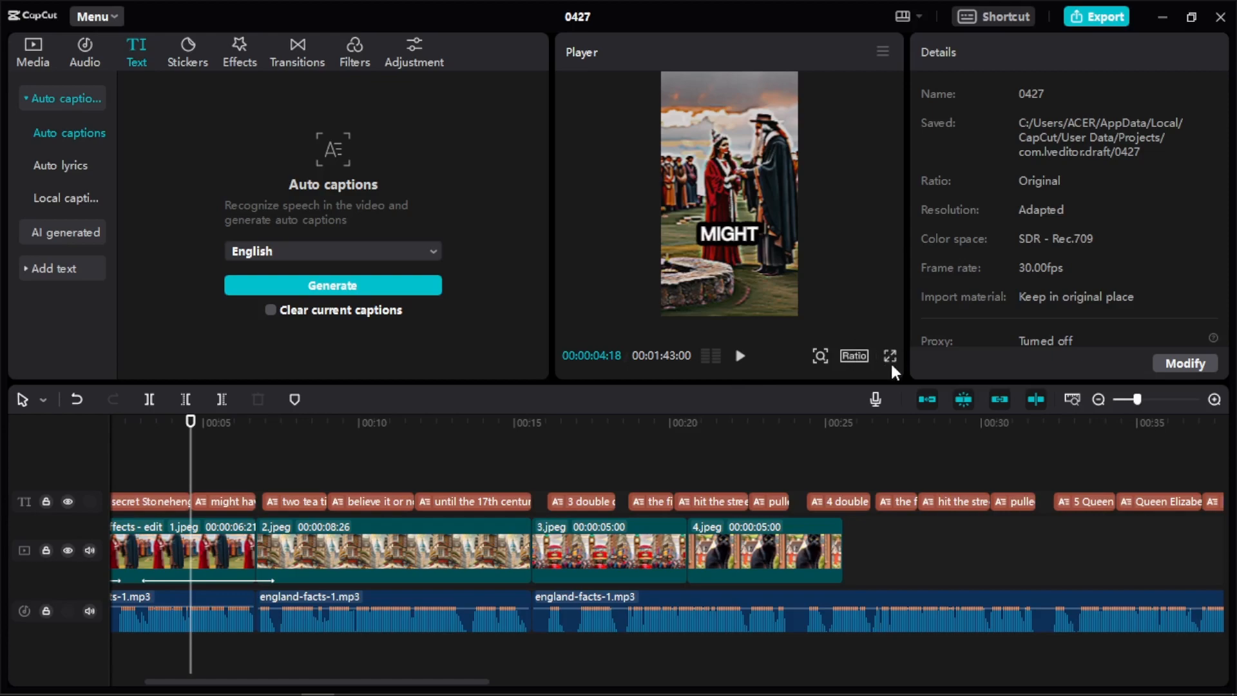
Play the captioned short full screen from the beginning, and stop playback back in the editor.
left_click(889, 356)
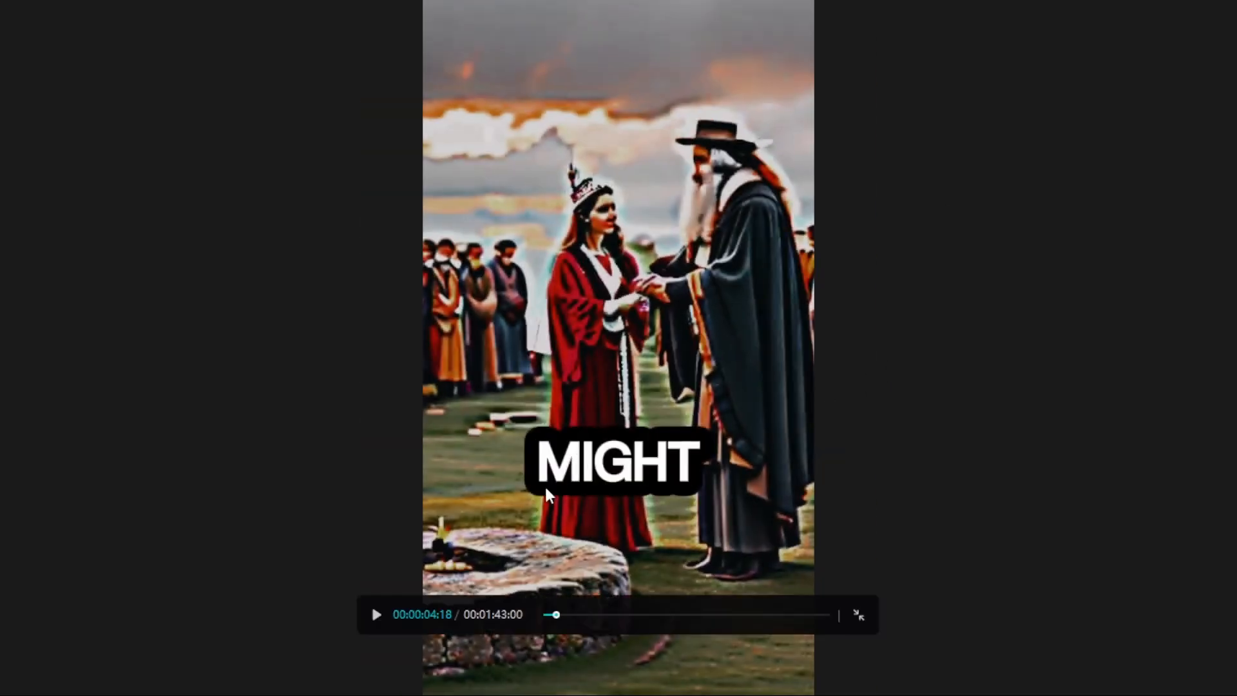
left_click_drag(557, 615, 460, 631)
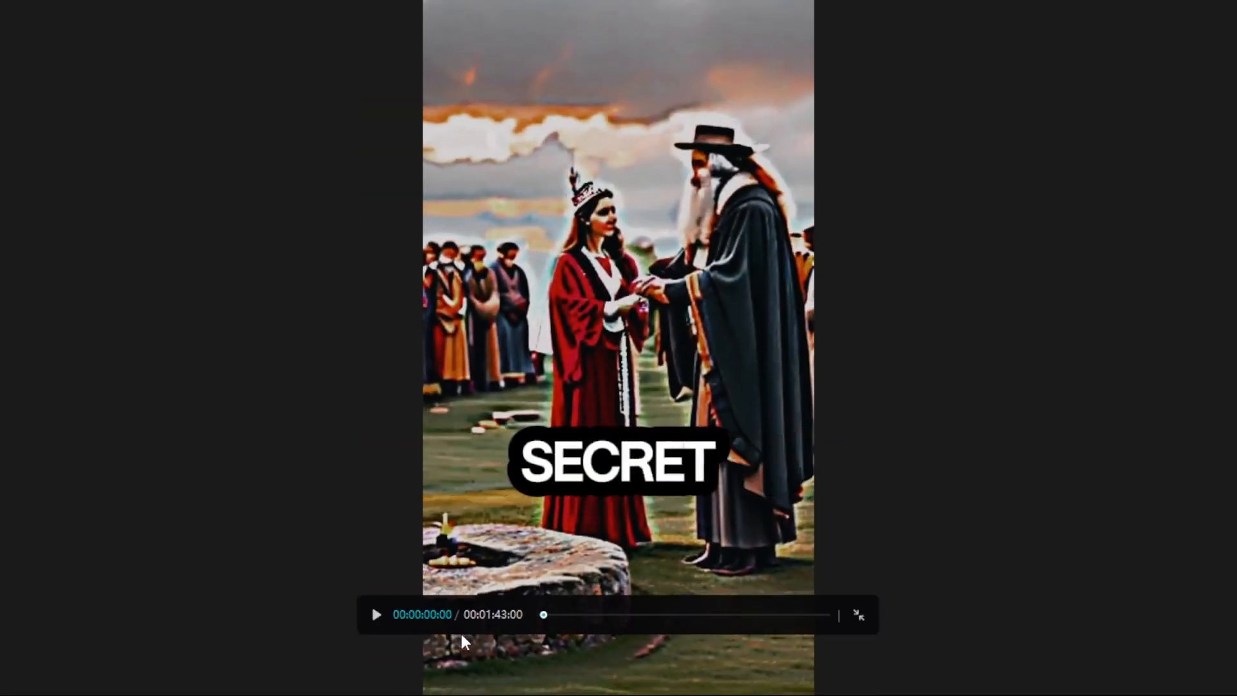
key("space")
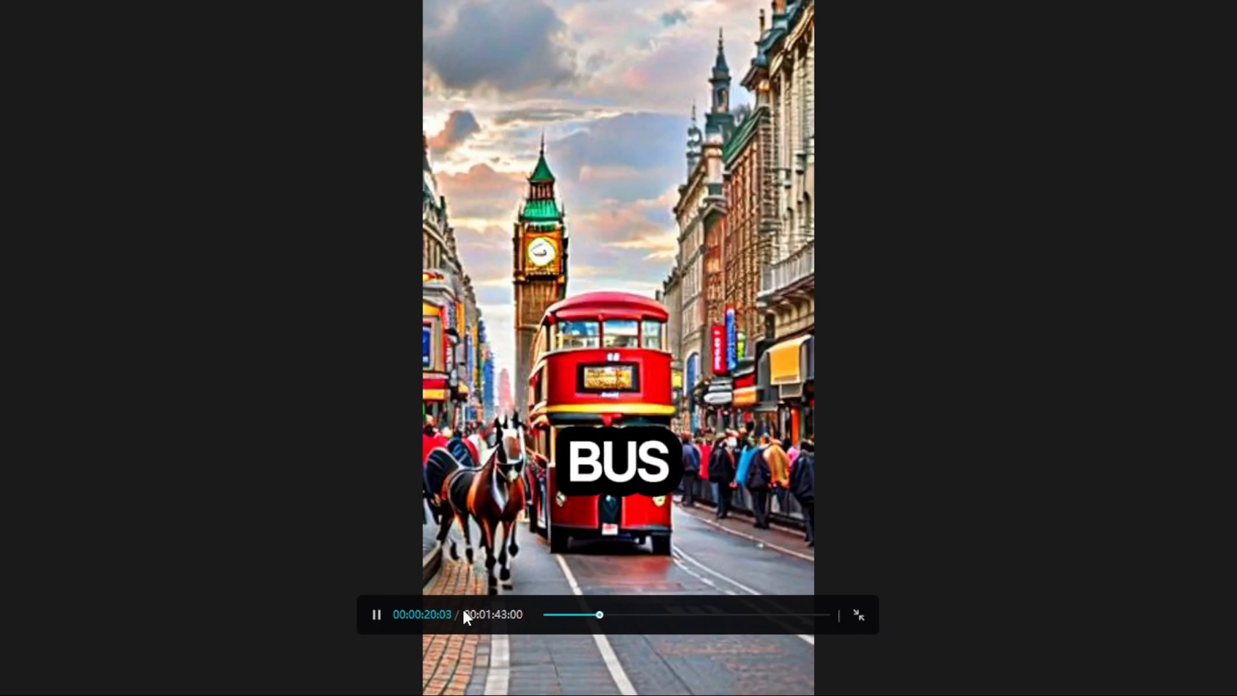
key("Escape")
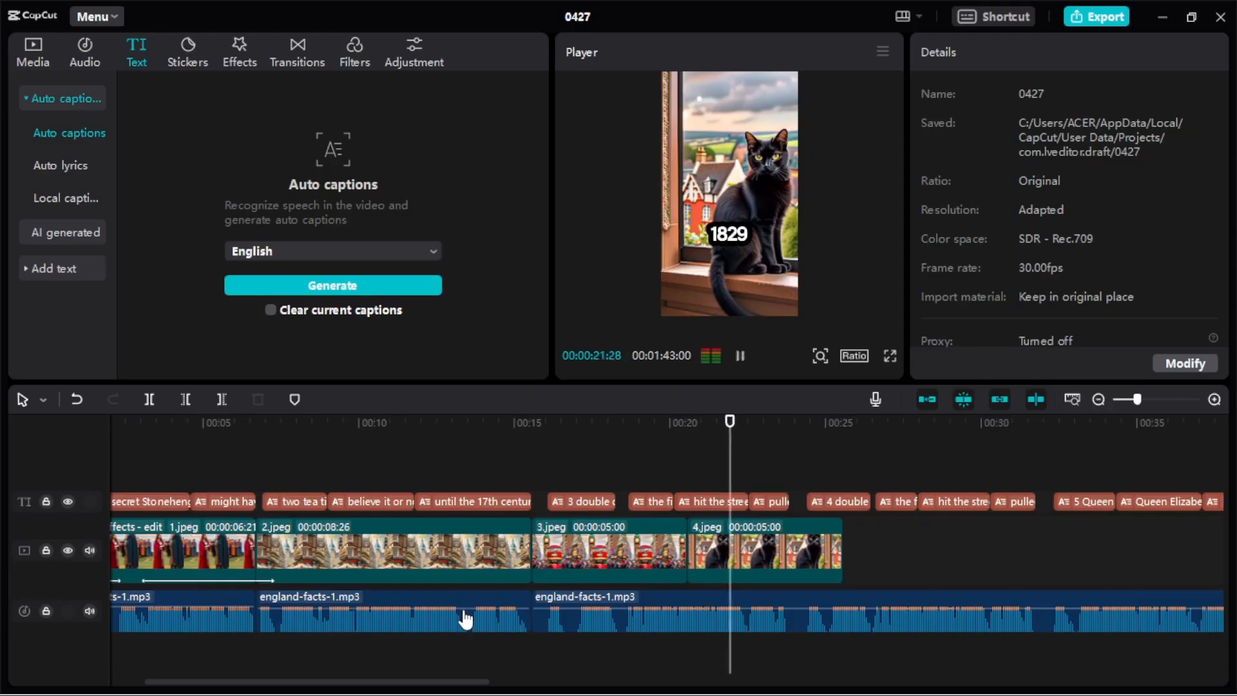
key("space")
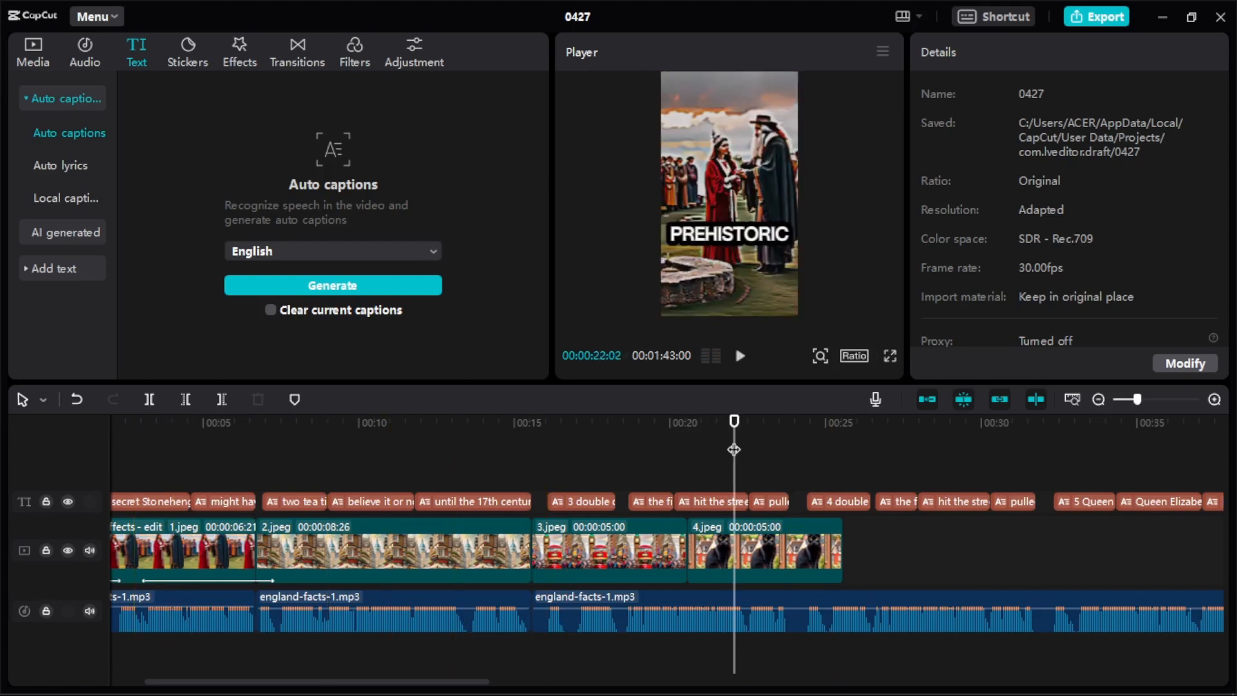
Replay the captioned short from the beginning past the end of image 4 with the computer's sound turned down.
left_click_drag(734, 448, 1, 517)
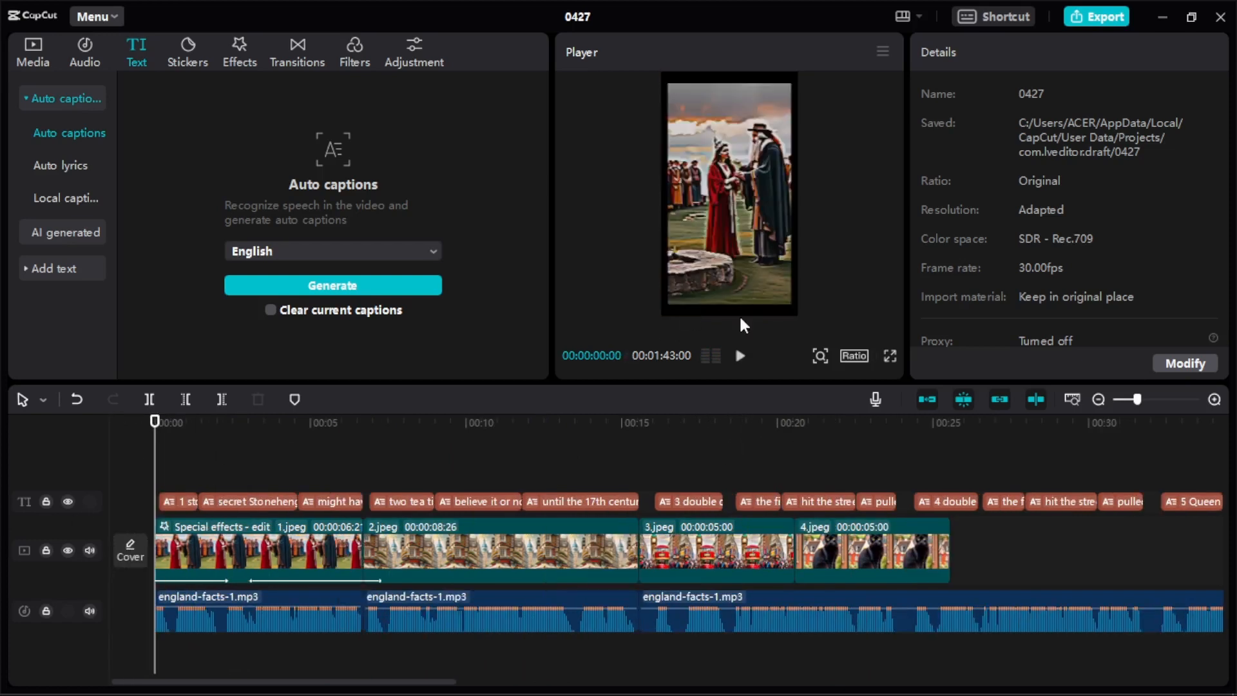
left_click(740, 356)
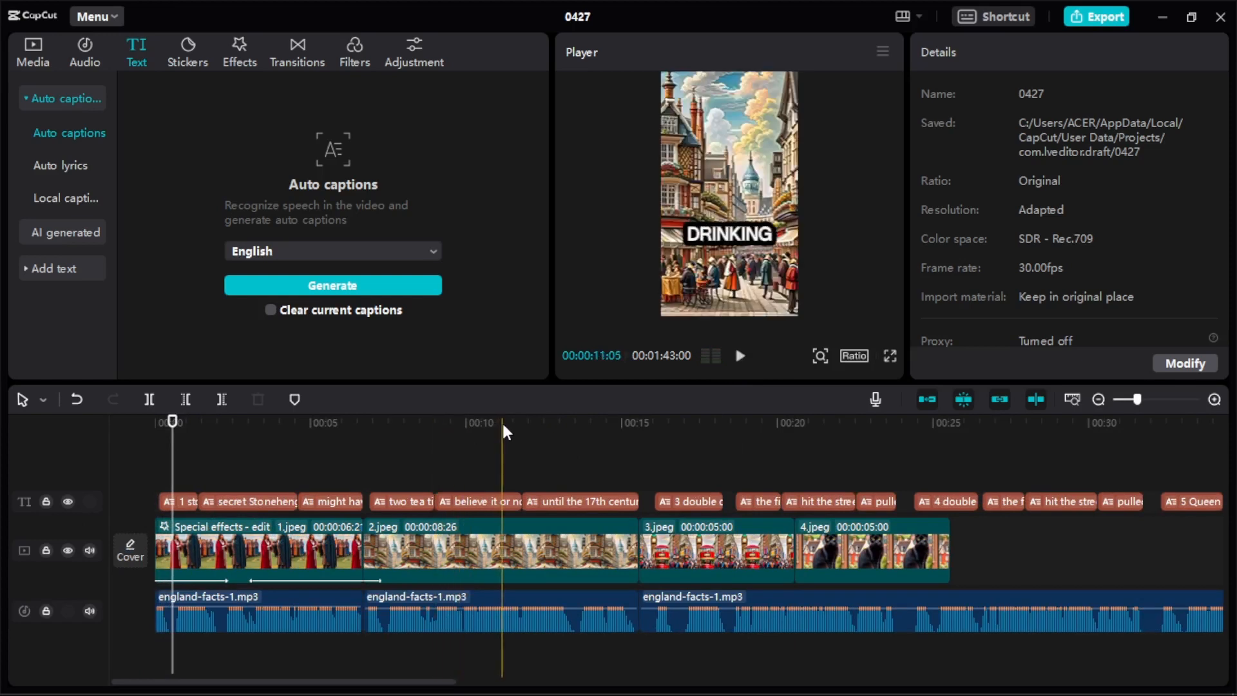
key("XF86AudioLowerVolume")
key("XF86AudioLowerVolume")
key("XF86AudioLowerVolume")
key("XF86AudioLowerVolume")
key("XF86AudioLowerVolume")
key("XF86AudioLowerVolume")
key("XF86AudioLowerVolume")
key("XF86AudioLowerVolume")
key("XF86AudioLowerVolume")
key("XF86AudioLowerVolume")
key("XF86AudioLowerVolume")
key("XF86AudioLowerVolume")
key("XF86AudioLowerVolume")
key("XF86AudioLowerVolume")
key("XF86AudioLowerVolume")
key("XF86AudioLowerVolume")
key("XF86AudioLowerVolume")
key("XF86AudioLowerVolume")
key("XF86AudioLowerVolume")
key("XF86AudioLowerVolume")
key("XF86AudioLowerVolume")
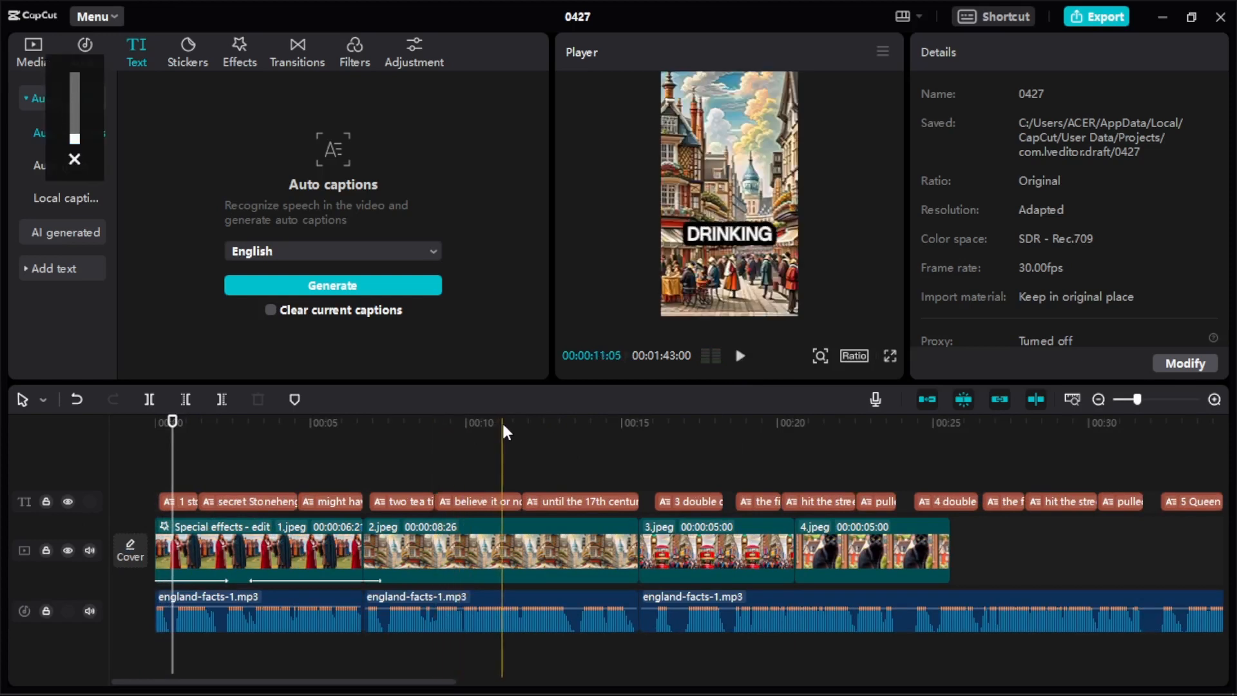
left_click(740, 358)
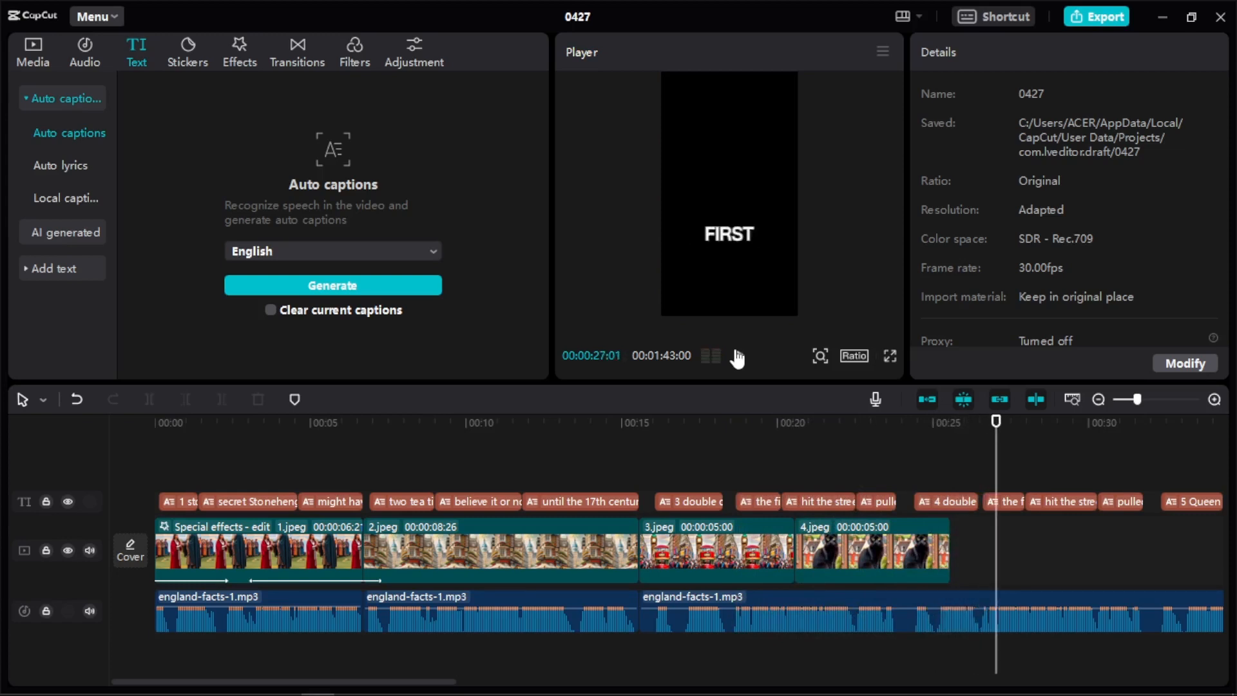
mouse_move(739, 695)
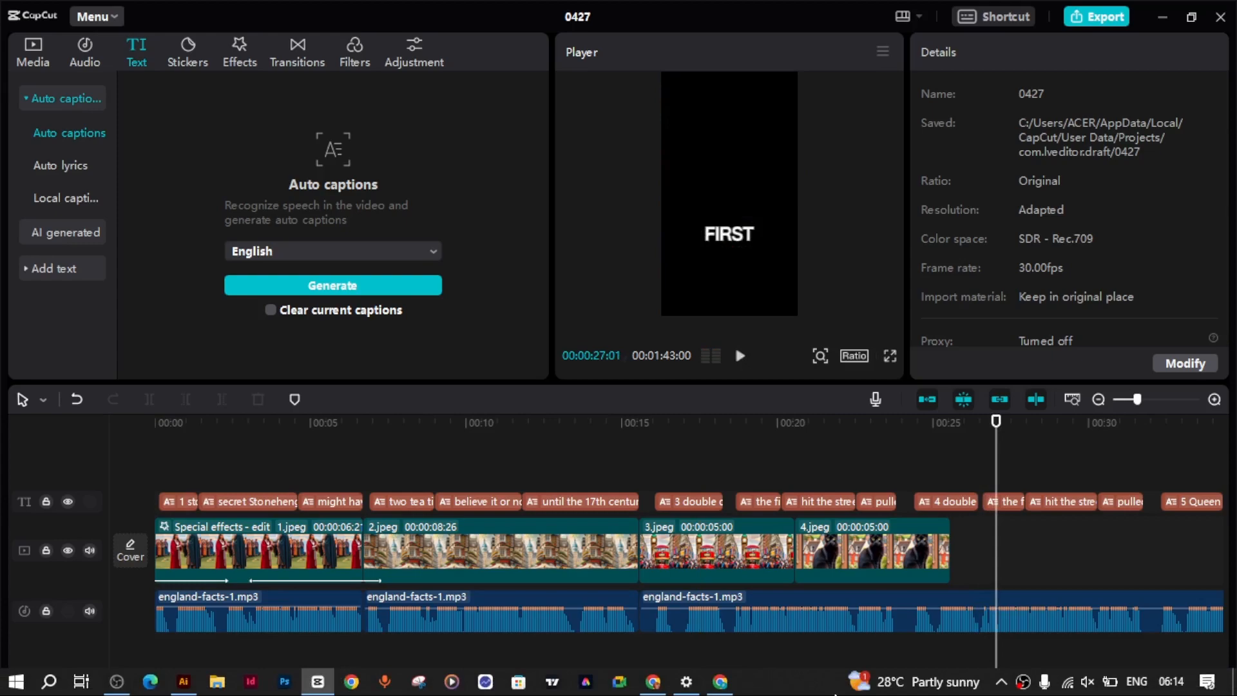